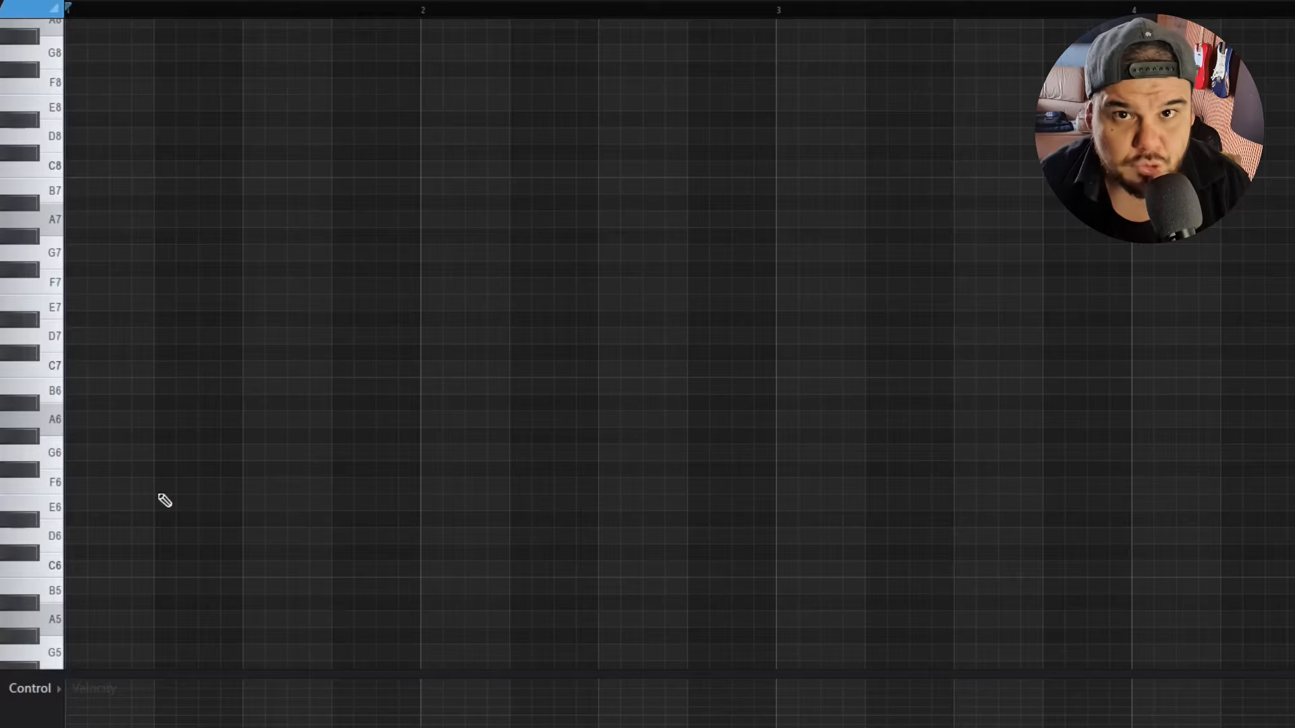
Draw a trial A minor chord from half-bar notes A6, C7 and E7 at the start of bar 1 and delete it.
{"action": "left_click", "coordinate": [94, 419]}
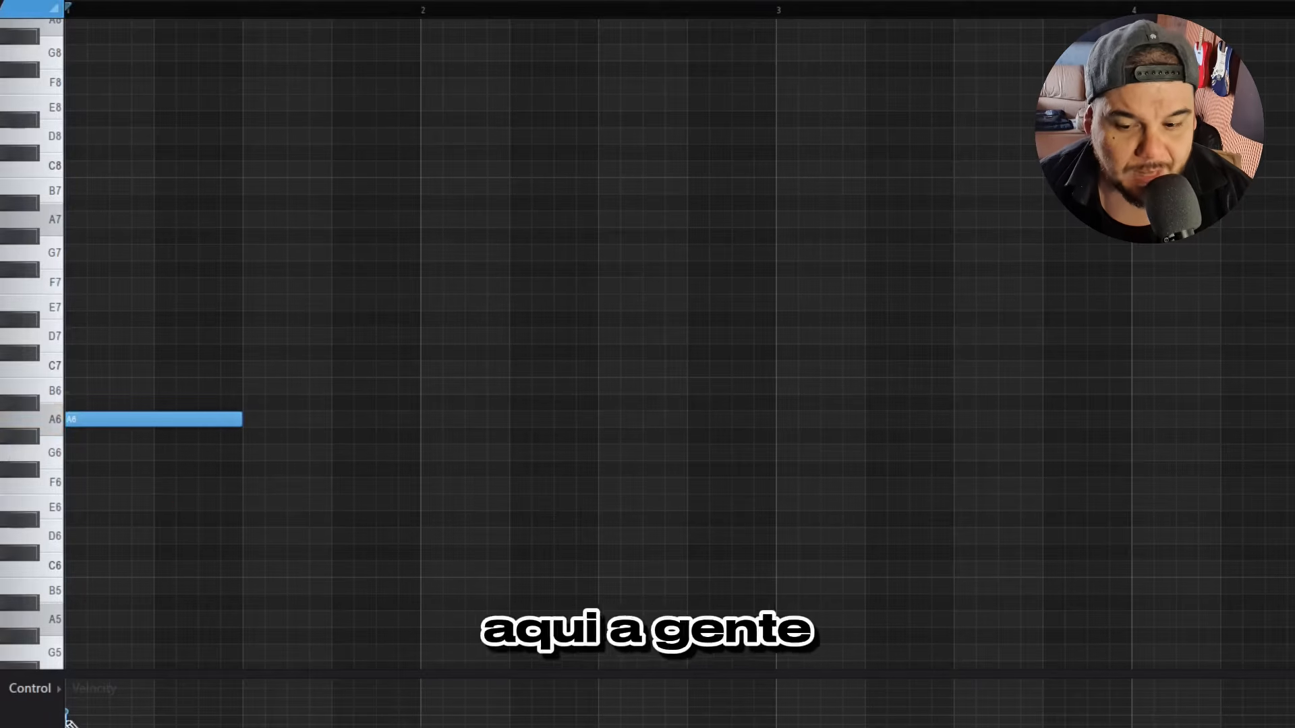
{"action": "left_click", "coordinate": [95, 368]}
{"action": "left_click", "coordinate": [101, 303]}
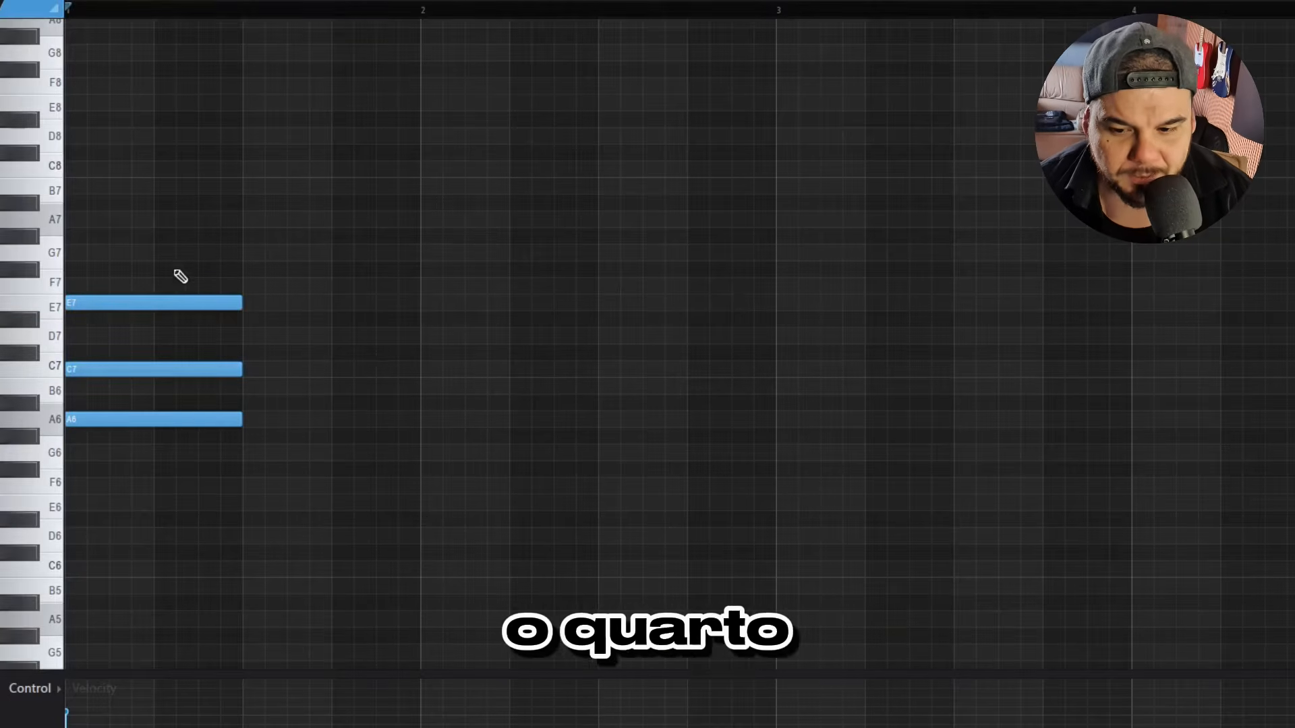
{"action": "right_click", "coordinate": [166, 303]}
{"action": "right_click", "coordinate": [154, 369]}
{"action": "right_click", "coordinate": [147, 419]}
Count down the scale at the start of bar 1 by placing and removing single notes A6, G6, F6 and E6.
{"action": "left_click", "coordinate": [95, 420]}
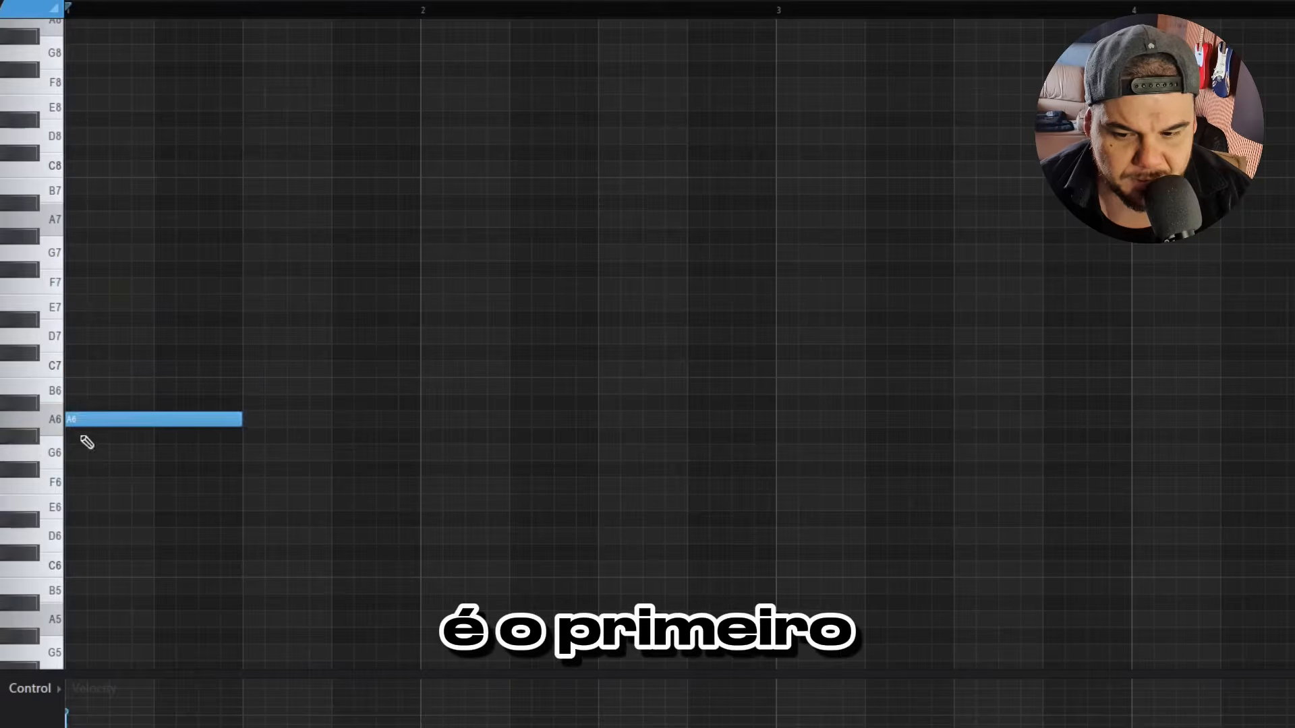
{"action": "right_click", "coordinate": [119, 420]}
{"action": "left_click", "coordinate": [78, 452]}
{"action": "right_click", "coordinate": [101, 454]}
{"action": "left_click", "coordinate": [79, 483]}
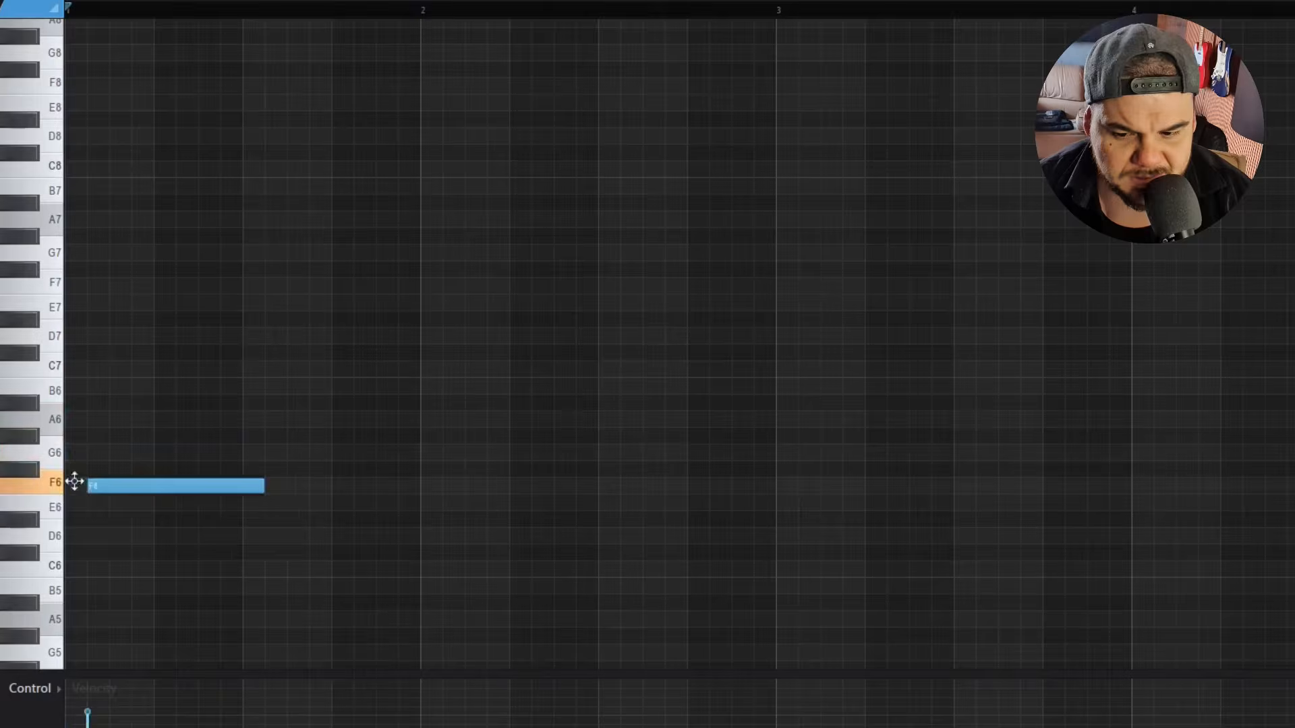
{"action": "right_click", "coordinate": [102, 485]}
{"action": "left_click", "coordinate": [88, 504]}
{"action": "right_click", "coordinate": [104, 503]}
Draw a half-bar D minor chord with D6, F6 and A6 at the start of bar 1.
{"action": "left_click", "coordinate": [81, 537]}
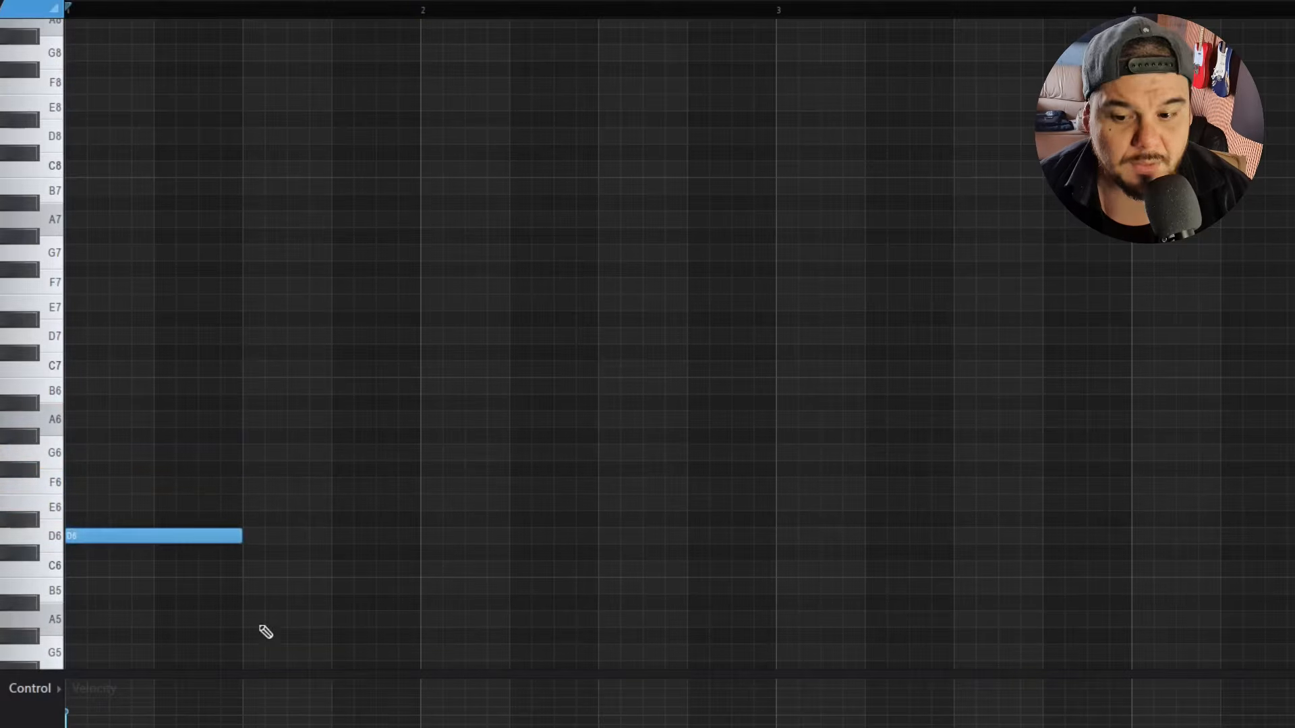
{"action": "left_click", "coordinate": [85, 484]}
{"action": "left_click", "coordinate": [81, 420]}
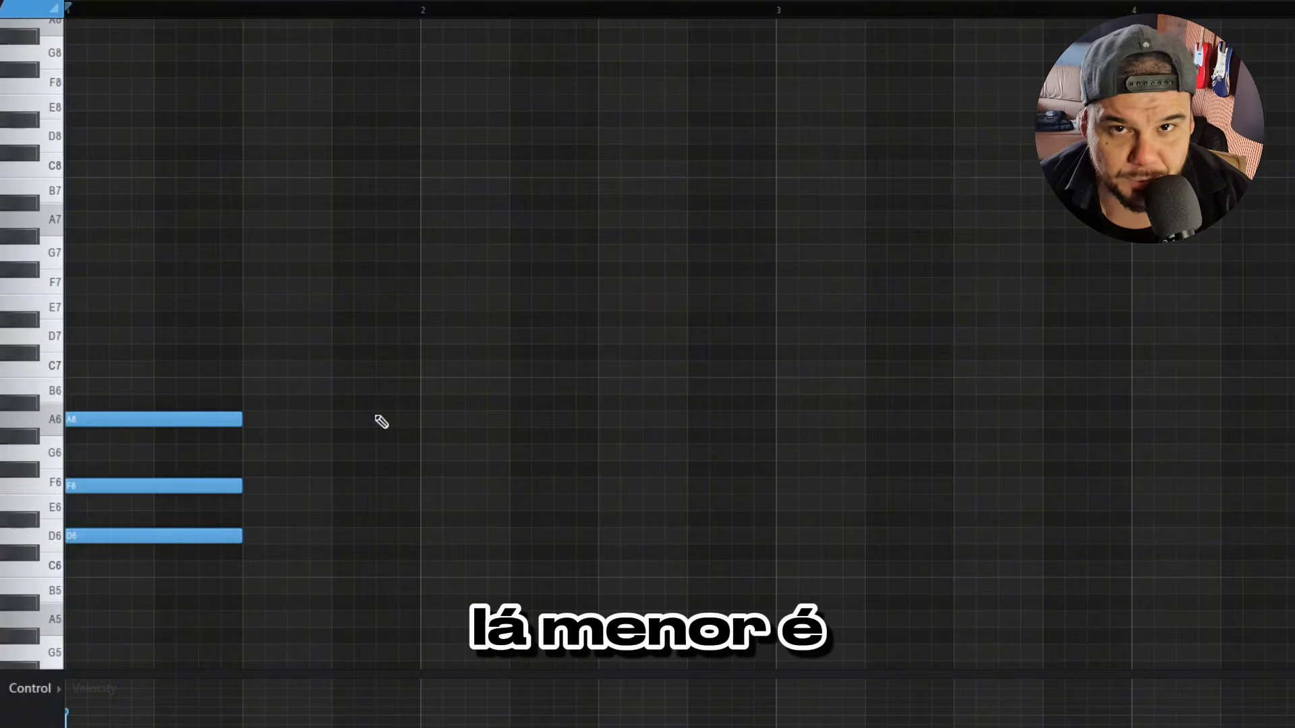
{"action": "left_click_drag", "start_coordinate": [161, 595], "coordinate": [214, 379]}
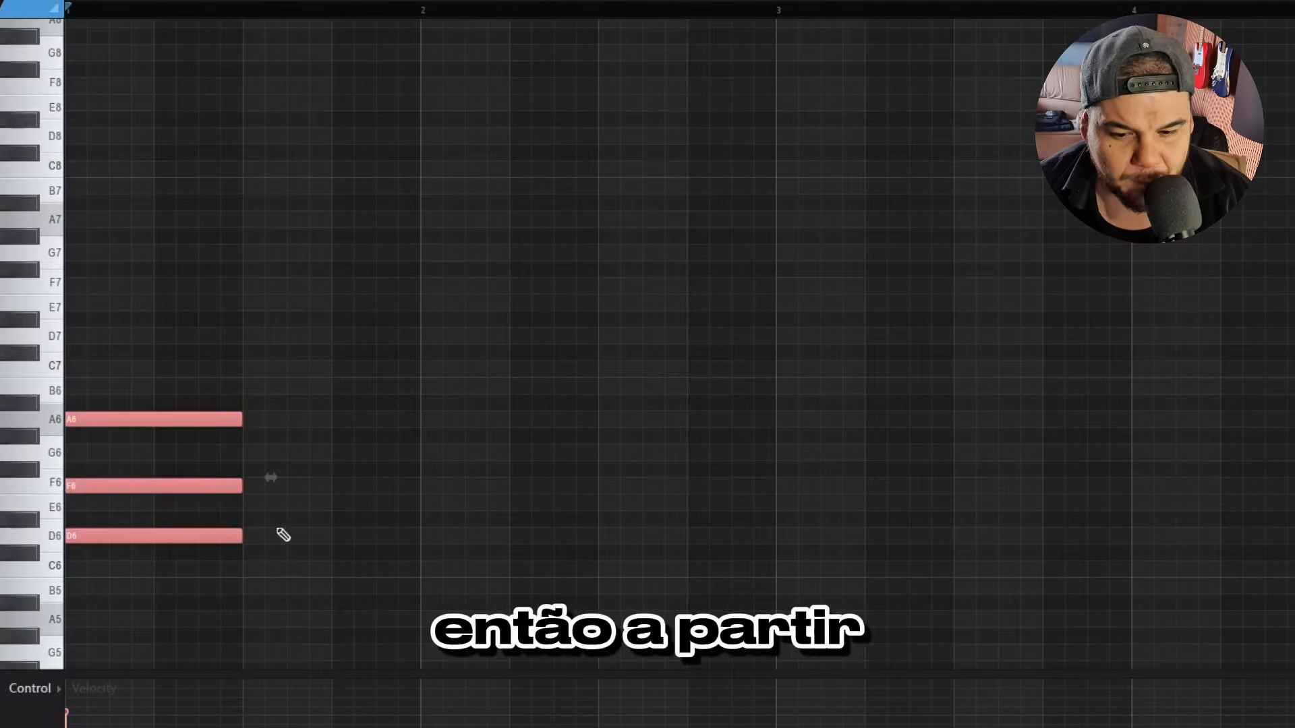
Draw a half-bar F major chord with F6, A6 and C7 in the second half of bar 1, removing the trial E6.
{"action": "left_click", "coordinate": [250, 503]}
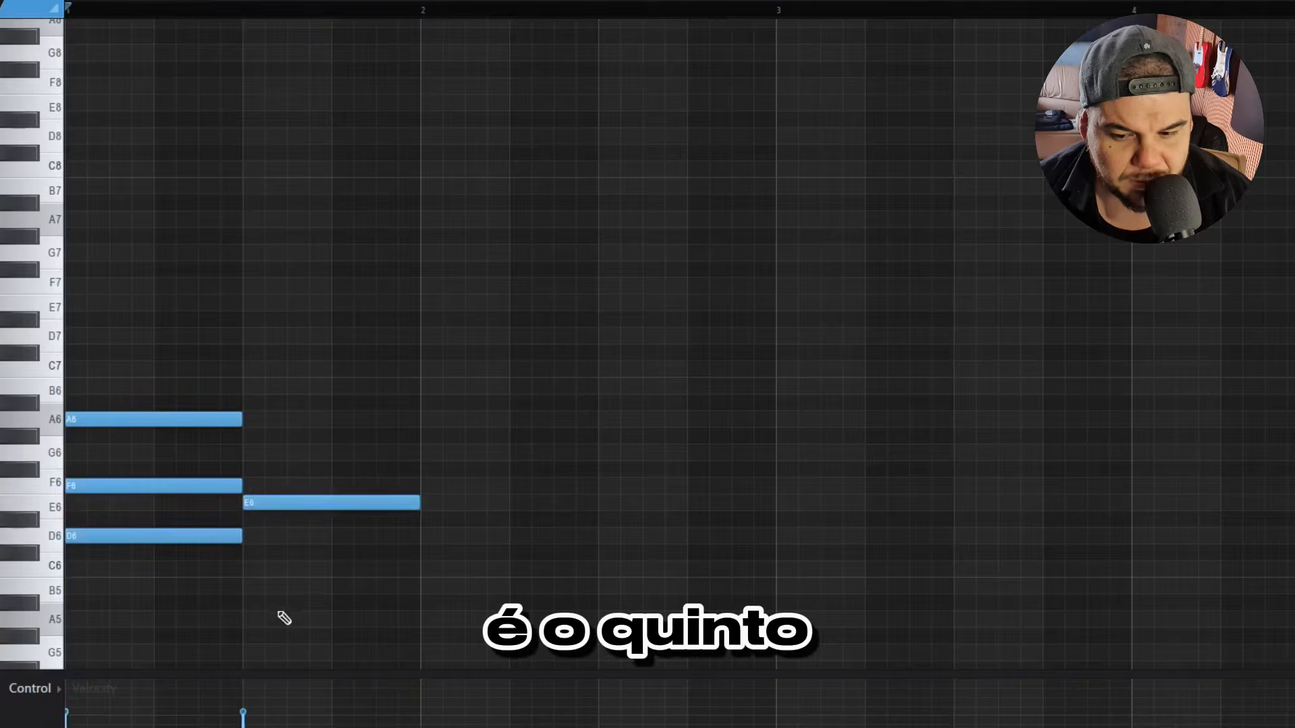
{"action": "left_click", "coordinate": [312, 502]}
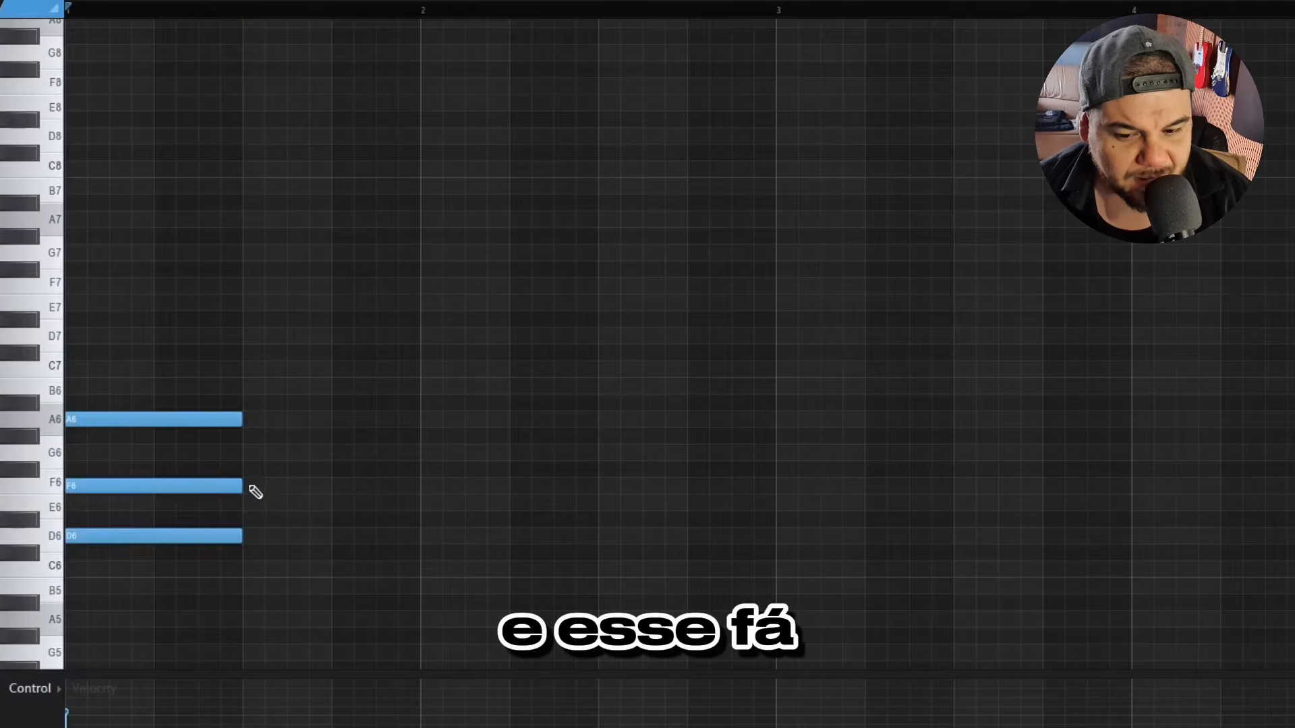
{"action": "left_click", "coordinate": [251, 487]}
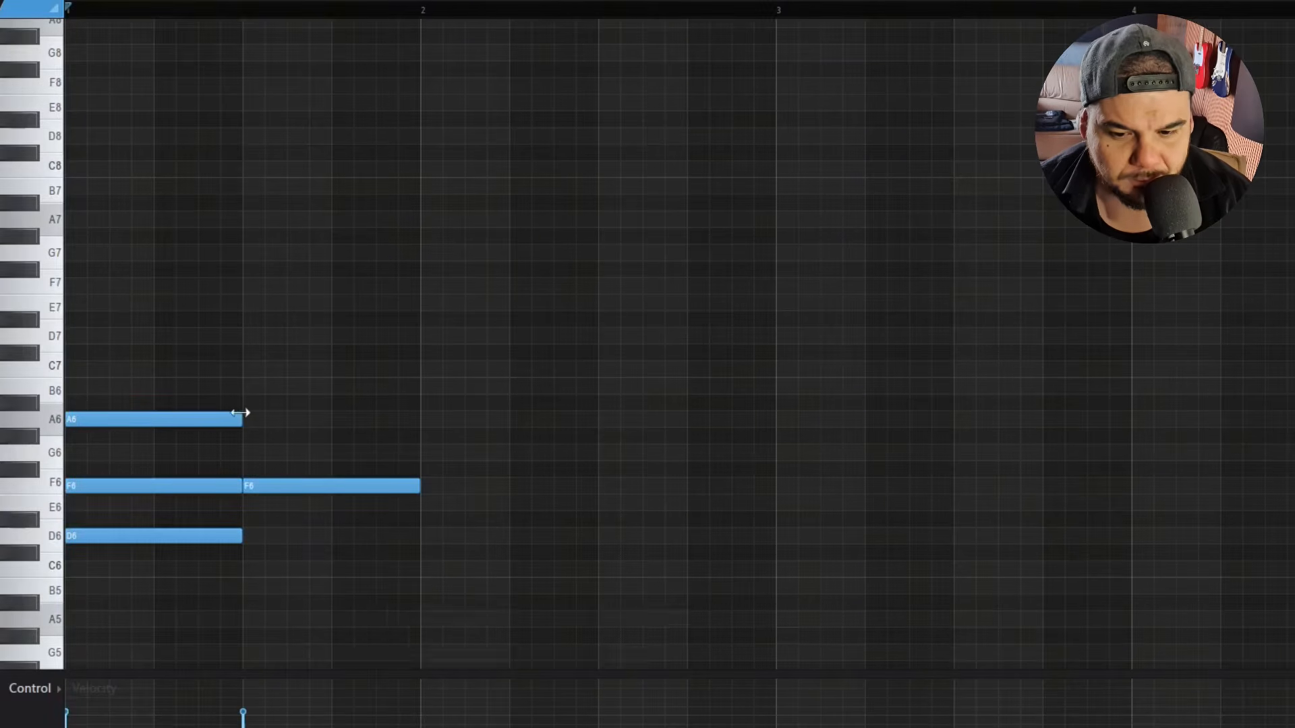
{"action": "left_click", "coordinate": [270, 419]}
{"action": "left_click", "coordinate": [246, 370]}
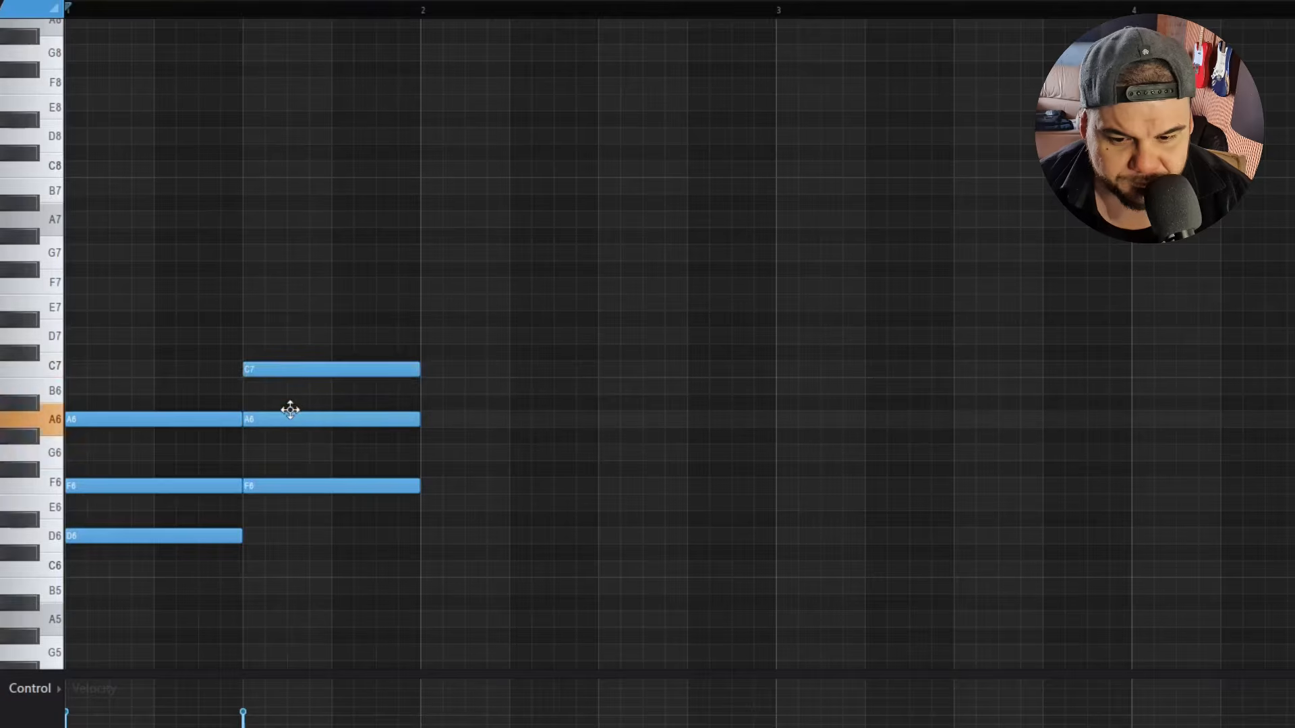
Draw a half-bar E minor chord with E6, G6 and B6 at the start of bar 2, deleting the wrongly placed middle note.
{"action": "scroll", "coordinate": [290, 409], "scroll_direction": "down", "scroll_amount": 2}
{"action": "left_click", "coordinate": [220, 486]}
{"action": "left_click", "coordinate": [337, 436], "text": "shift"}
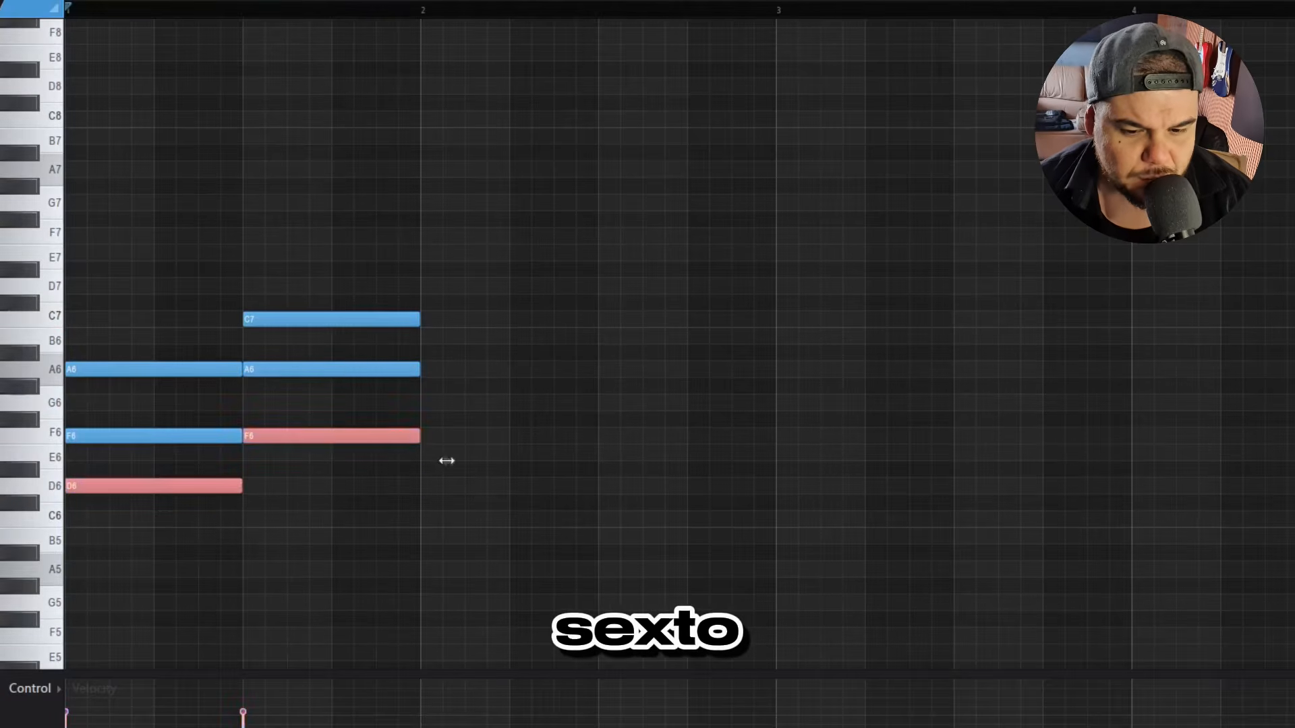
{"action": "left_click", "coordinate": [424, 456]}
{"action": "left_click", "coordinate": [424, 389]}
{"action": "right_click", "coordinate": [450, 390]}
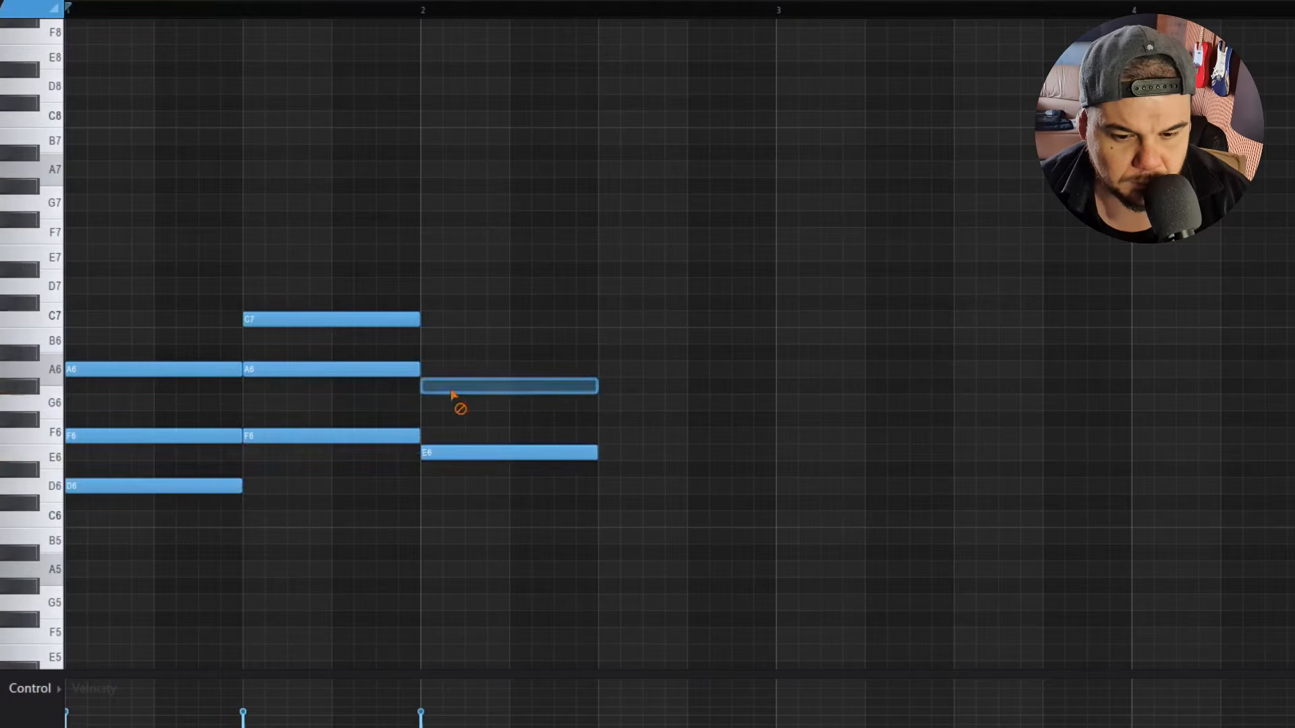
{"action": "left_click", "coordinate": [425, 403]}
{"action": "left_click", "coordinate": [424, 336]}
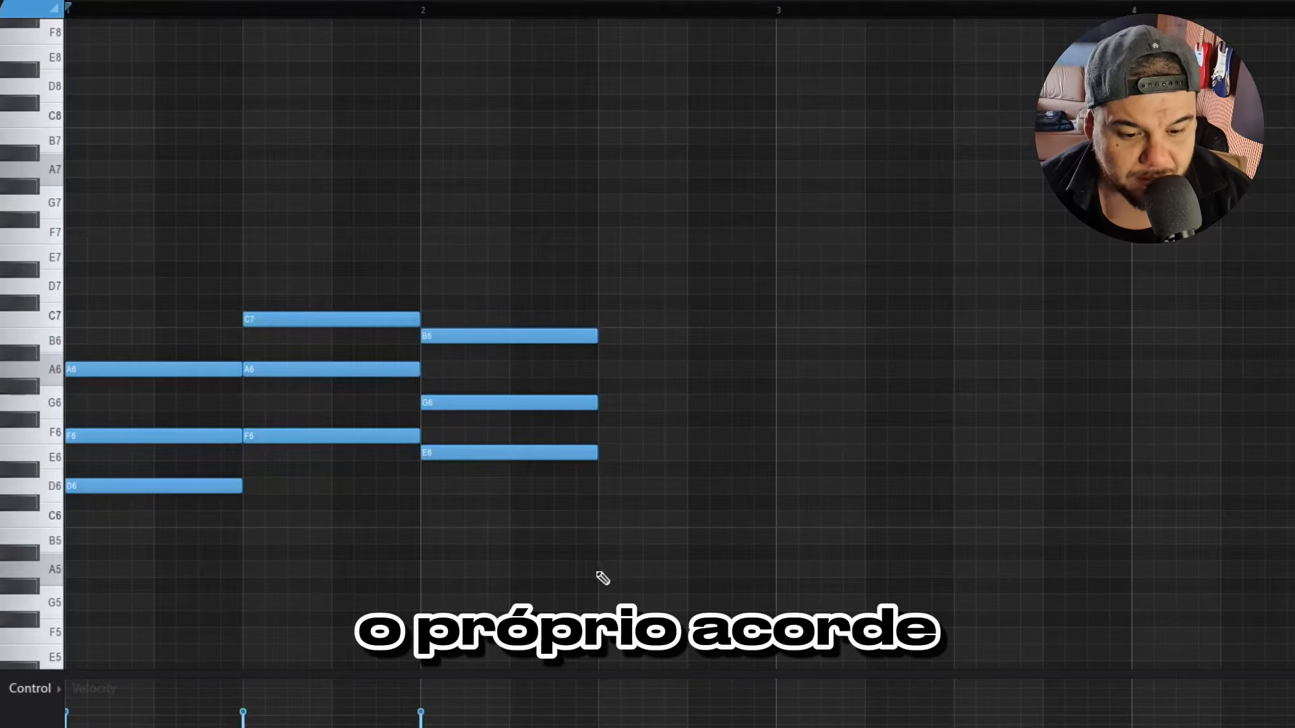
Draw a half-bar A minor chord with A5, C6 and E6 in the second half of bar 2, replacing the misplaced D6.
{"action": "left_click", "coordinate": [602, 570]}
{"action": "left_click", "coordinate": [604, 519]}
{"action": "left_click", "coordinate": [607, 487]}
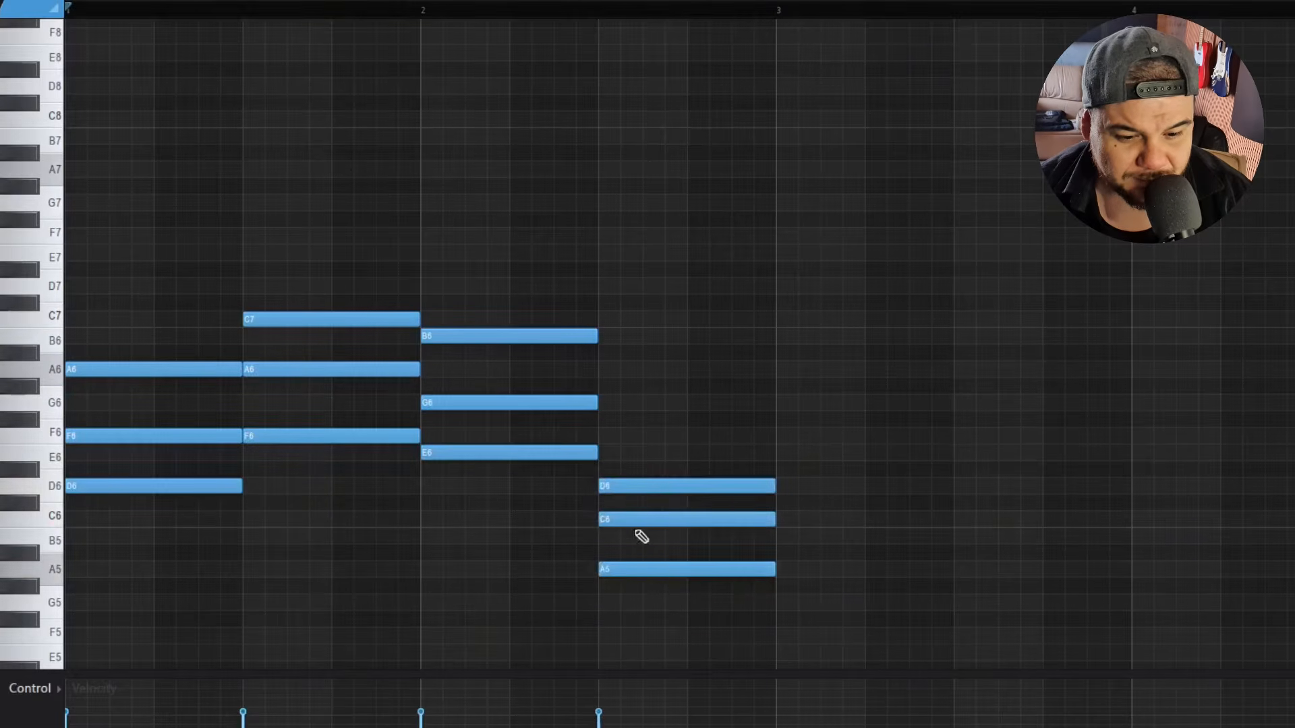
{"action": "right_click", "coordinate": [627, 485]}
{"action": "left_click", "coordinate": [612, 453]}
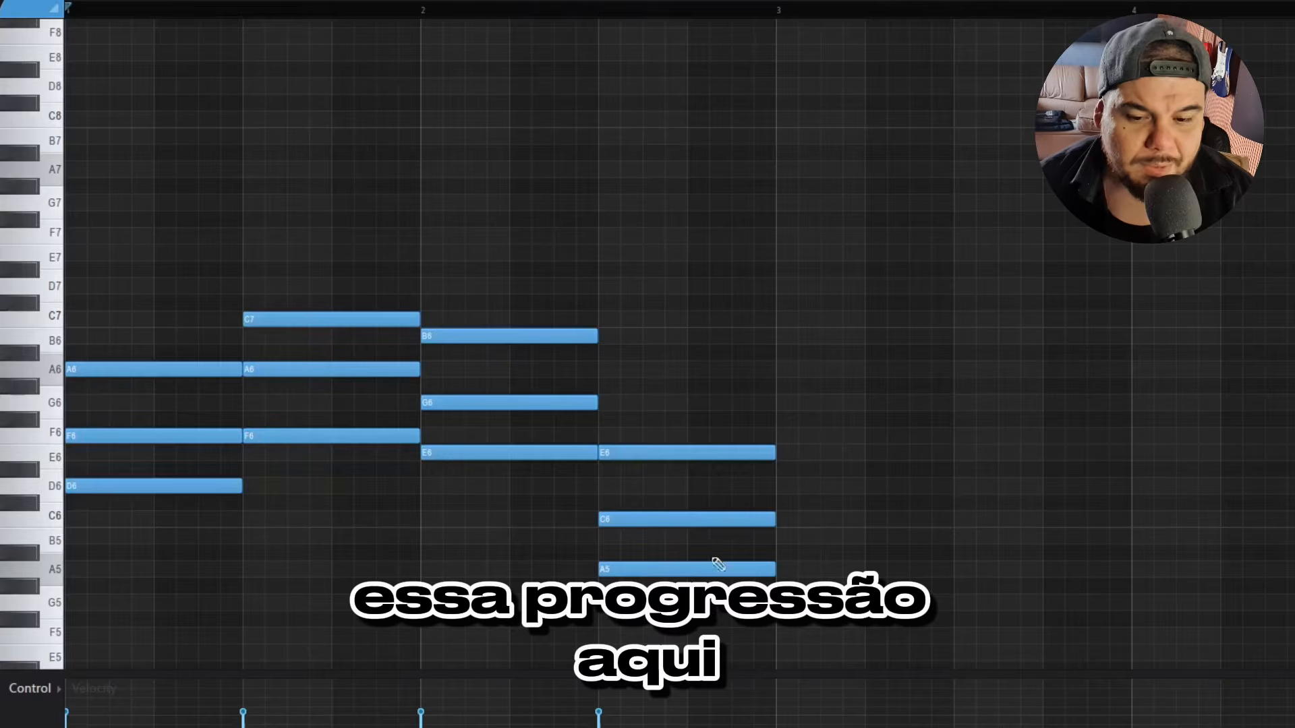
Transpose all four chords down one octave and play the progression back.
{"action": "scroll", "coordinate": [677, 445], "scroll_direction": "down", "scroll_amount": 3}
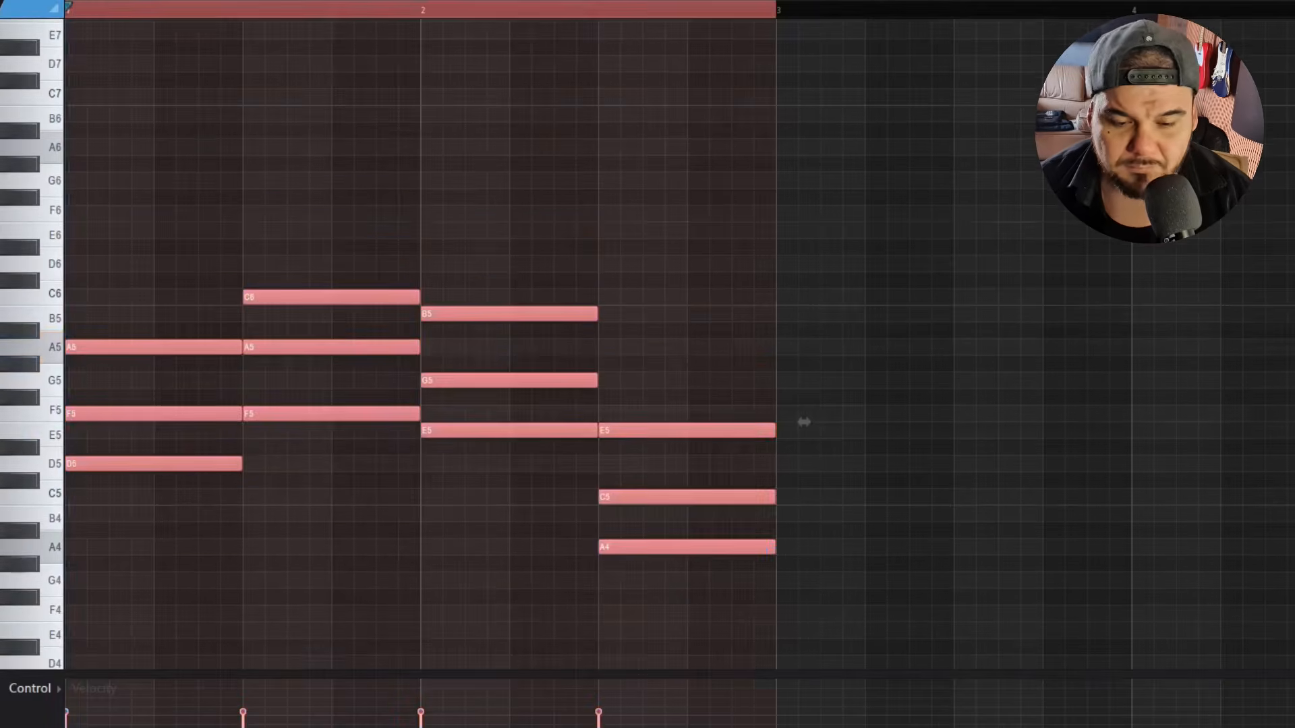
{"action": "key", "text": "space"}
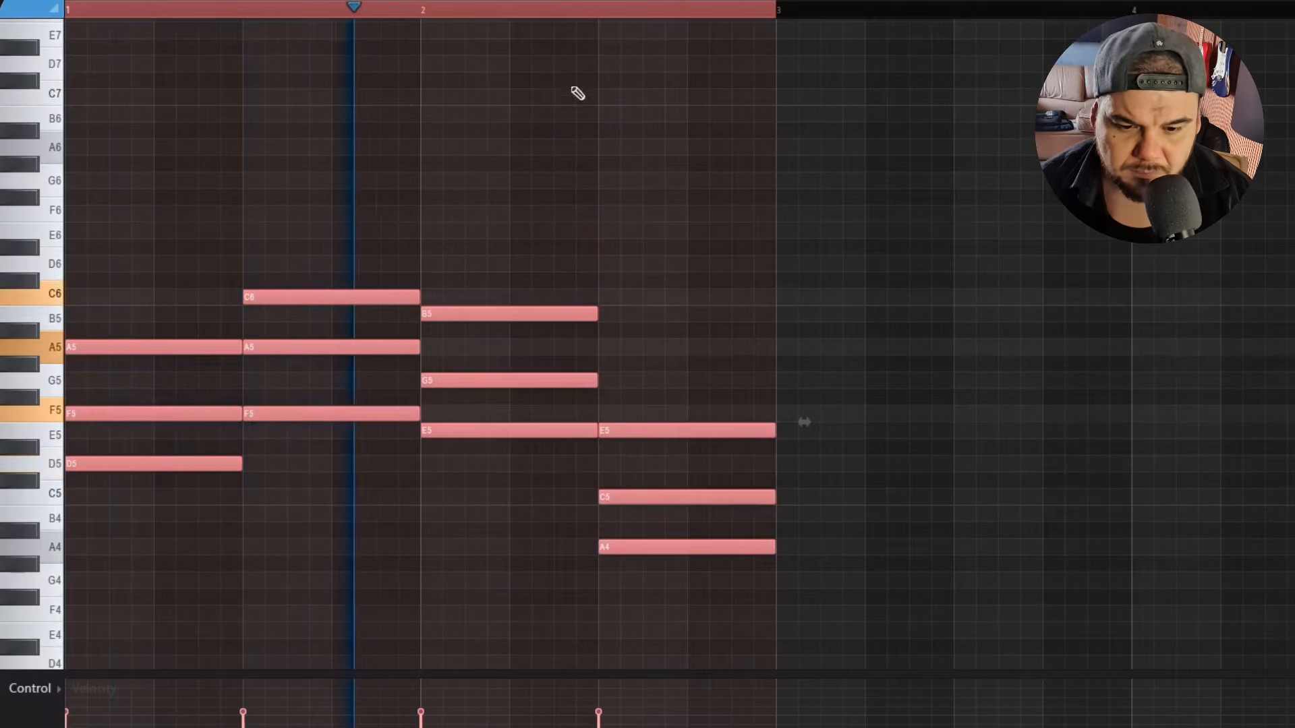
{"action": "scroll", "coordinate": [697, 214], "scroll_direction": "down", "scroll_amount": 2}
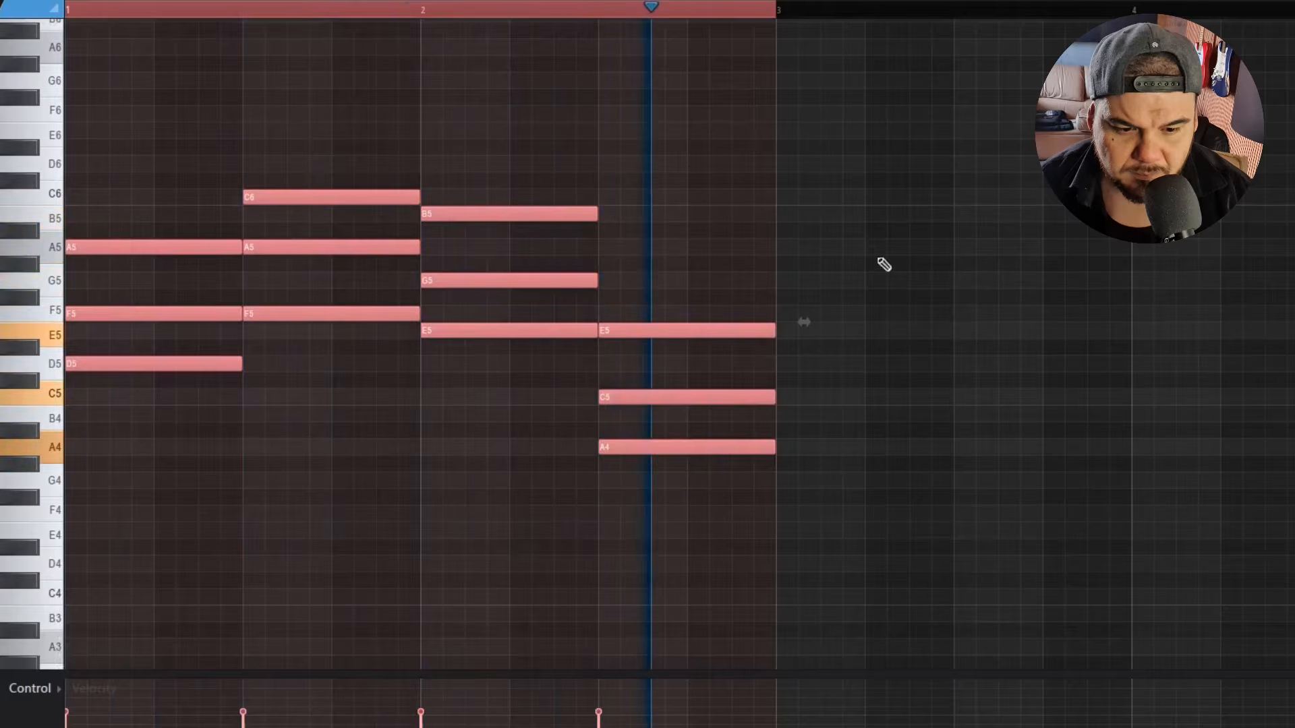
{"action": "key", "text": "space"}
Highlight the chords of bar 1 and bar 2 one by one to examine the structure of the progression.
{"action": "left_click_drag", "start_coordinate": [165, 455], "coordinate": [211, 222]}
{"action": "left_click_drag", "start_coordinate": [314, 388], "coordinate": [365, 151]}
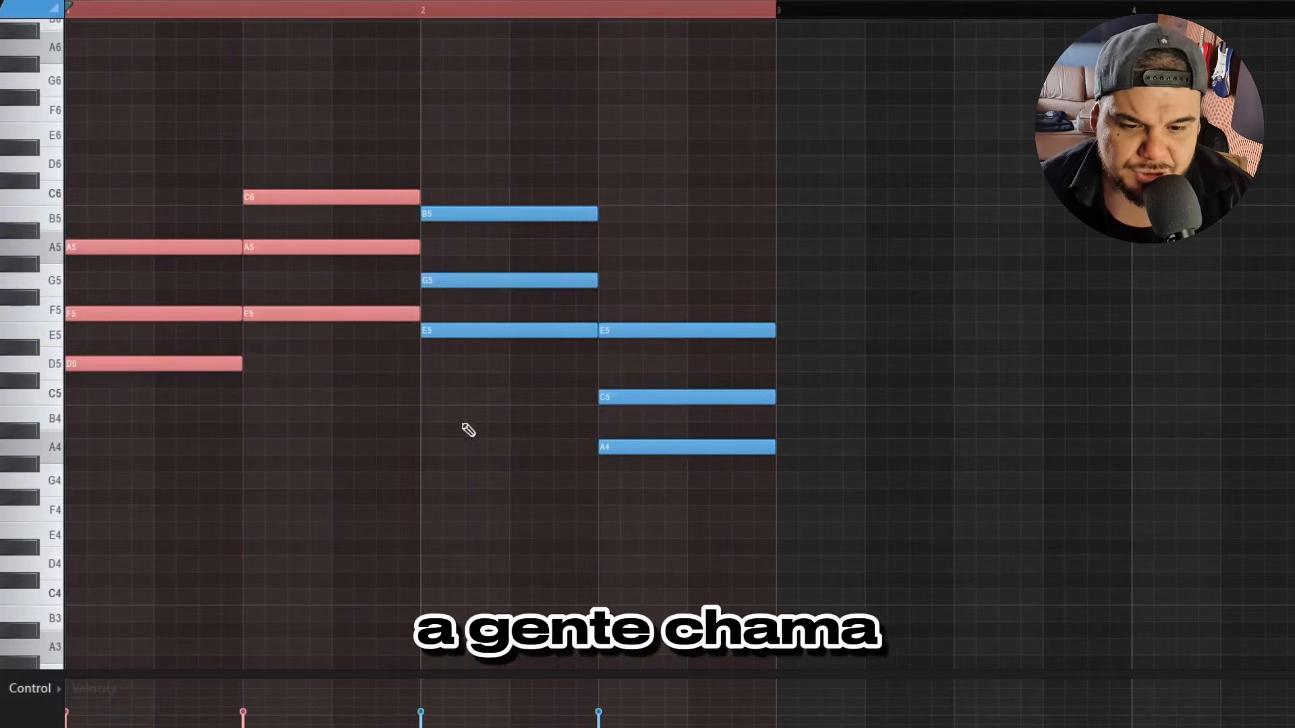
{"action": "left_click_drag", "start_coordinate": [469, 429], "coordinate": [475, 206]}
{"action": "left_click_drag", "start_coordinate": [680, 502], "coordinate": [711, 215]}
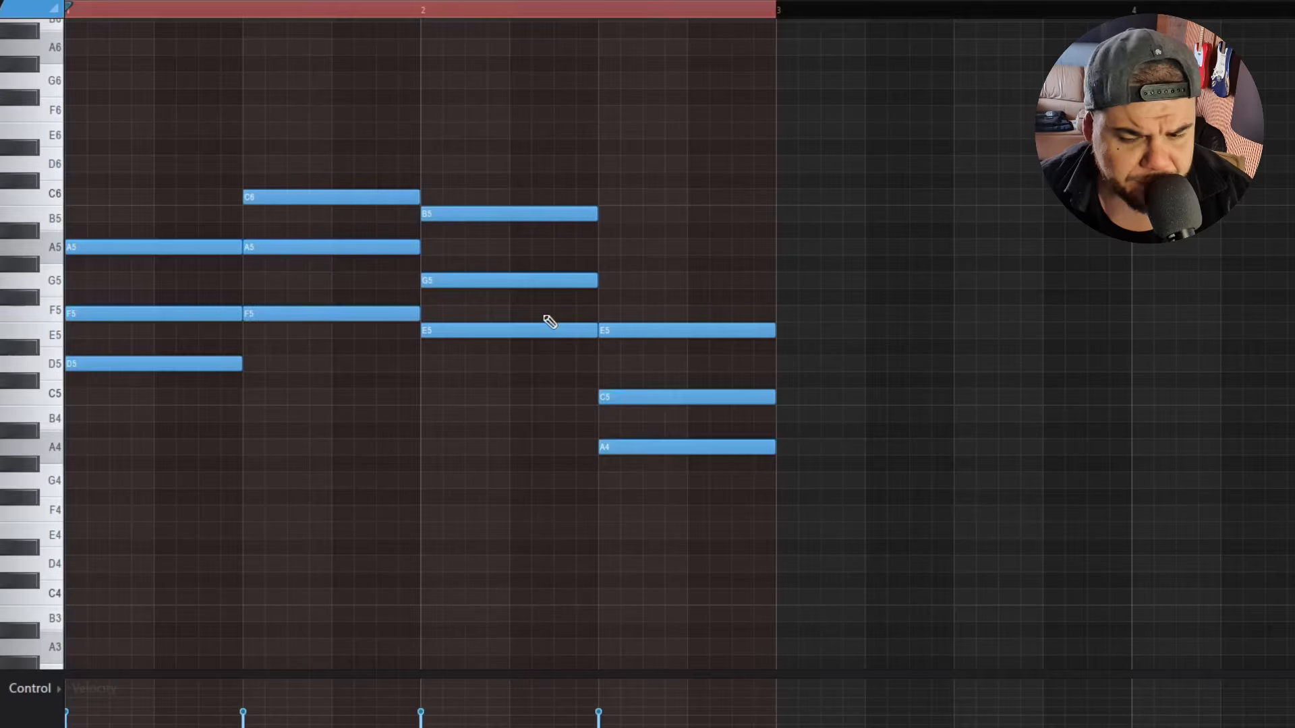
Check the note intervals of the first chord and add C6 on top as its seventh.
{"action": "scroll", "coordinate": [459, 499], "scroll_direction": "up", "scroll_amount": 1}
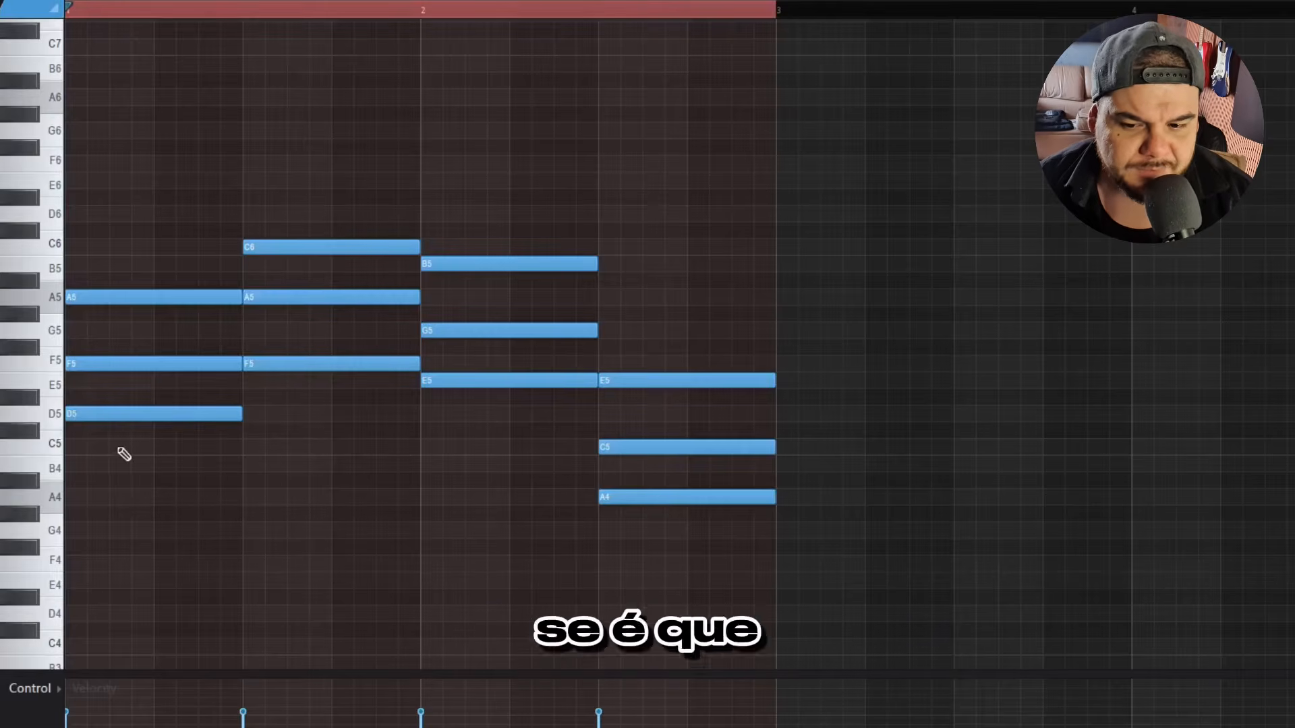
{"action": "left_click_drag", "start_coordinate": [110, 437], "coordinate": [133, 328]}
{"action": "left_click_drag", "start_coordinate": [124, 387], "coordinate": [135, 241]}
{"action": "left_click", "coordinate": [95, 249]}
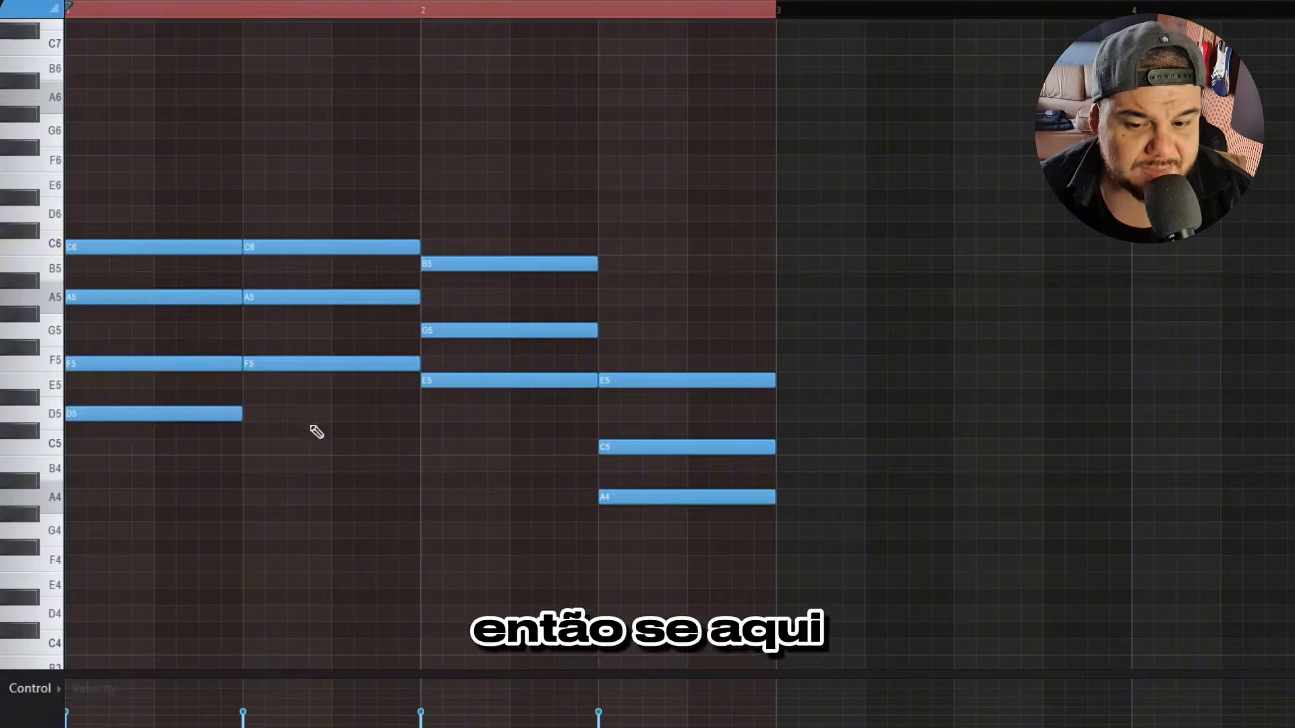
Add the sevenths to the middle chords: E6 on the F major chord and D6 on the E minor chord.
{"action": "left_click_drag", "start_coordinate": [299, 364], "coordinate": [327, 220]}
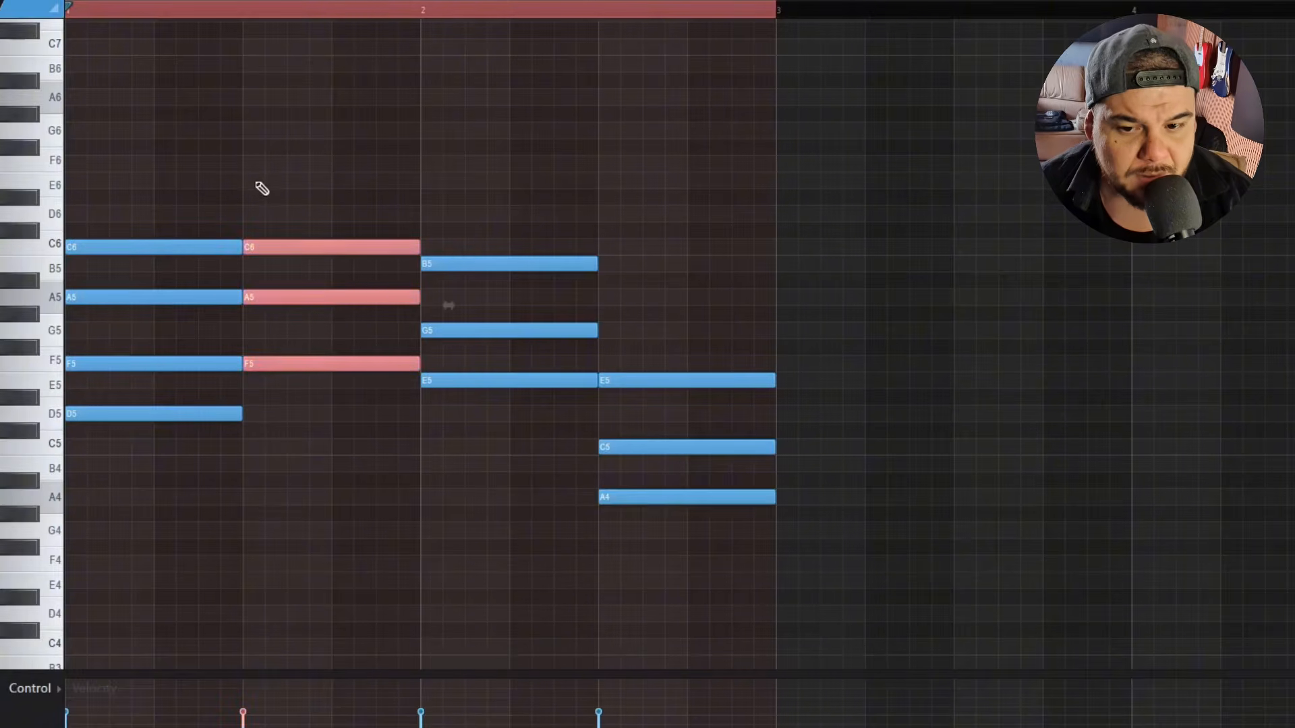
{"action": "left_click", "coordinate": [259, 183]}
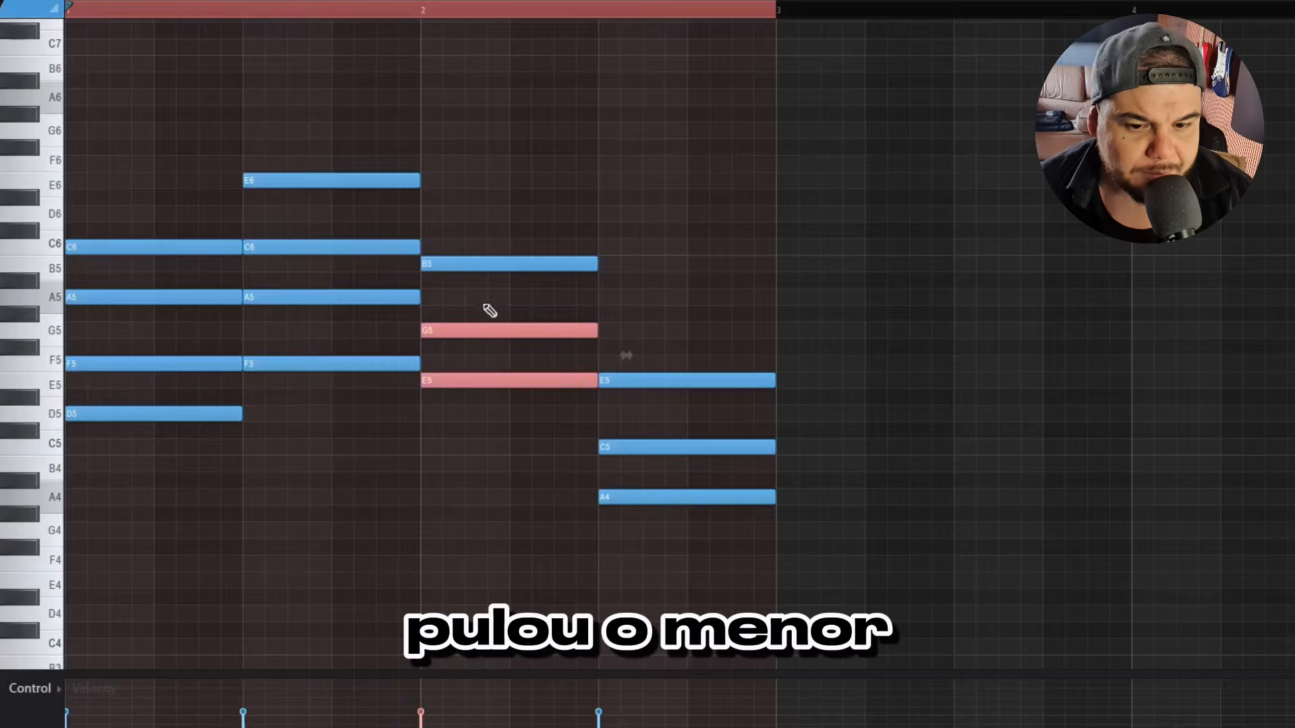
{"action": "left_click", "coordinate": [433, 214]}
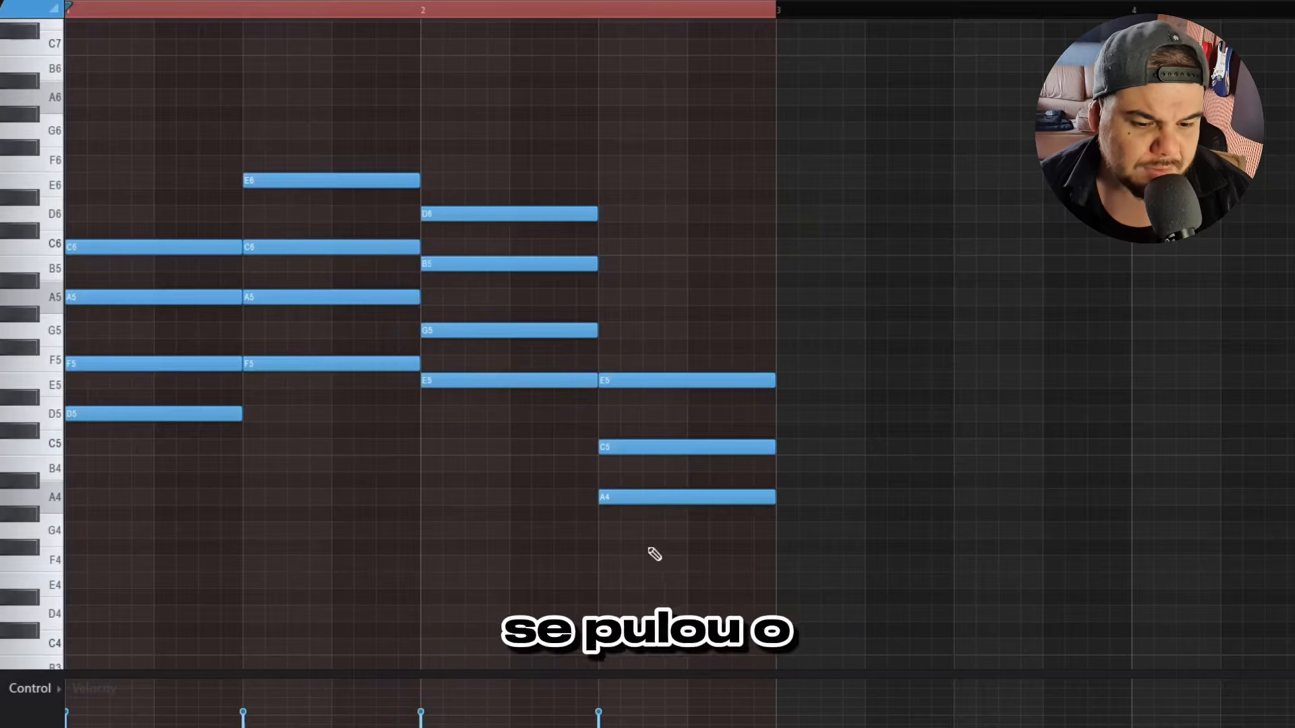
Add G5 as the seventh of the last chord, align it with the chord's start, and play the progression.
{"action": "left_click_drag", "start_coordinate": [660, 467], "coordinate": [668, 422]}
{"action": "left_click", "coordinate": [621, 330]}
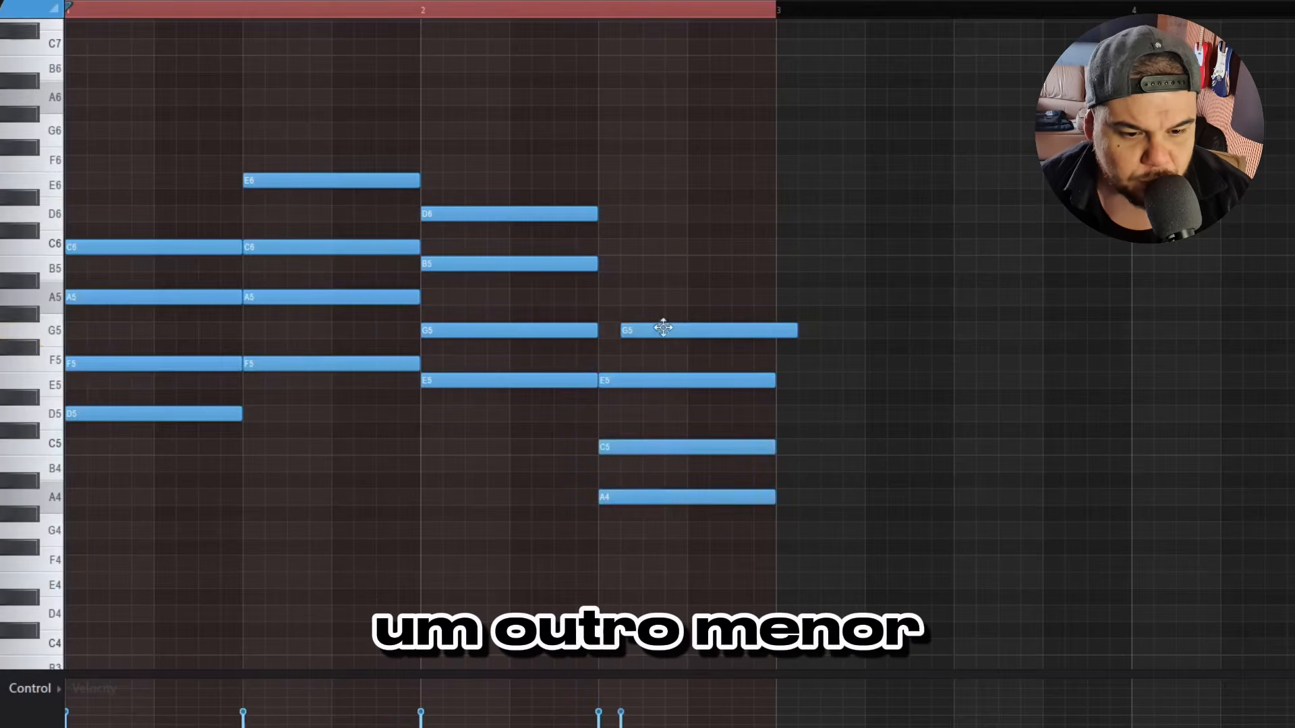
{"action": "left_click_drag", "start_coordinate": [687, 329], "coordinate": [666, 330]}
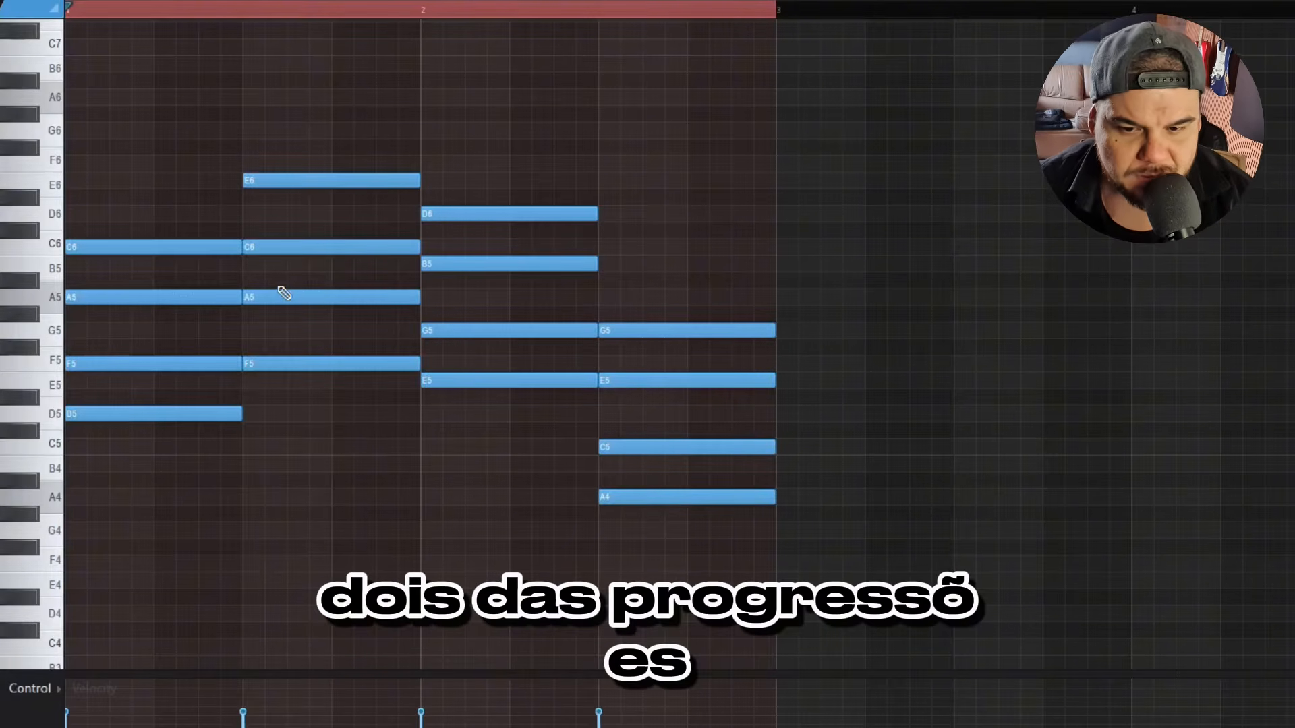
{"action": "key", "text": "space"}
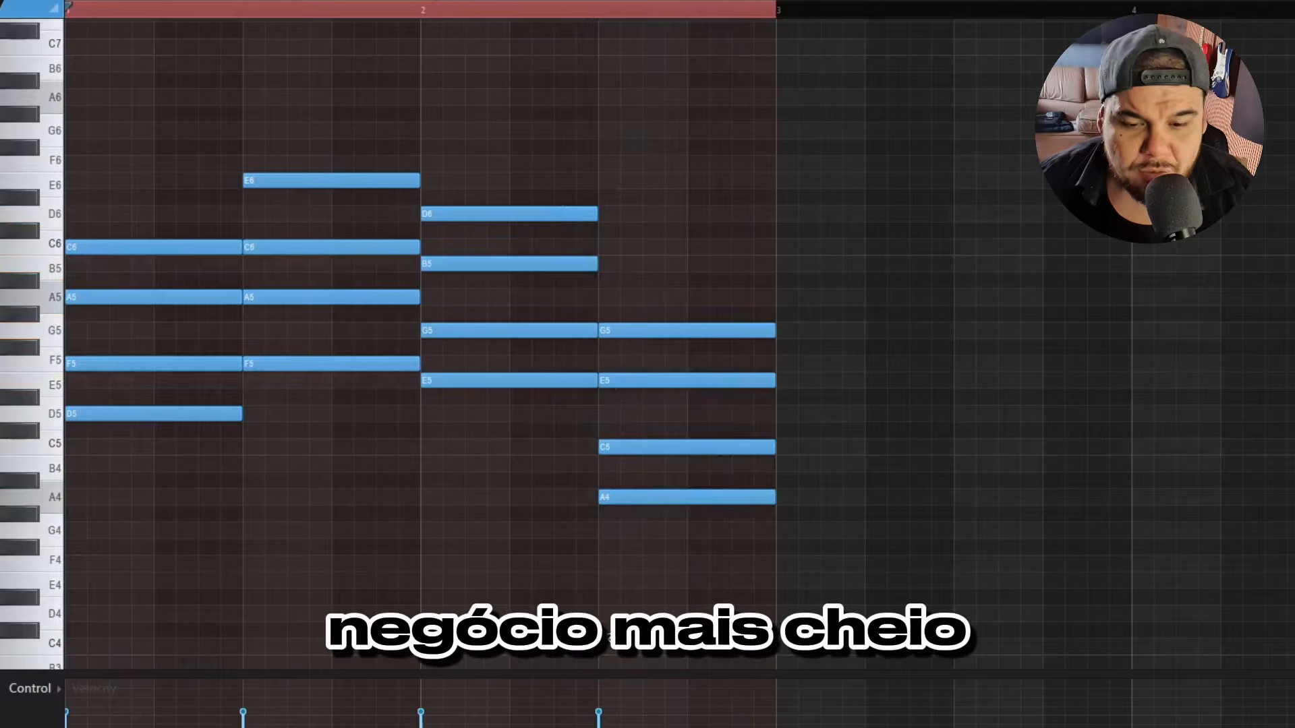
Highlight the first and third chords and the second chord separately to compare their types.
{"action": "left_click_drag", "start_coordinate": [176, 490], "coordinate": [176, 137]}
{"action": "left_click_drag", "start_coordinate": [502, 472], "coordinate": [487, 186]}
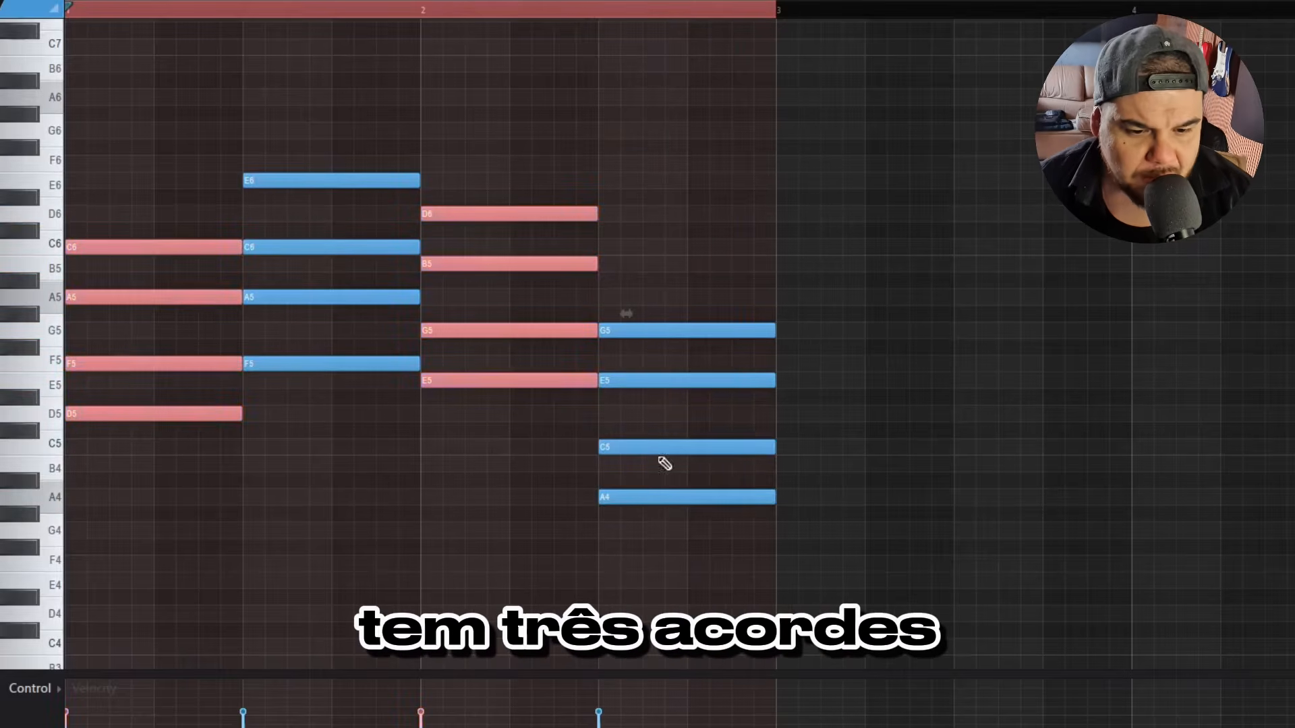
{"action": "left_click", "coordinate": [319, 491], "text": "ctrl"}
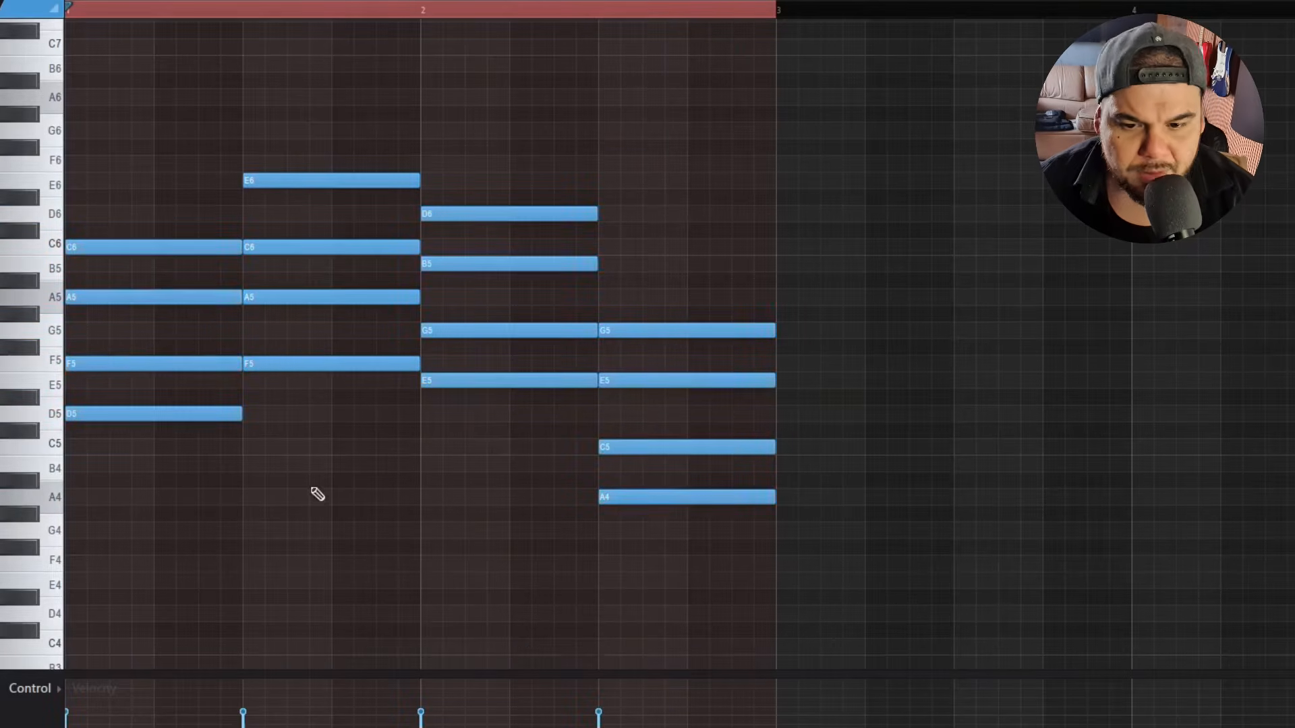
{"action": "left_click_drag", "start_coordinate": [289, 489], "coordinate": [398, 16]}
{"action": "left_click", "coordinate": [396, 476], "text": "ctrl"}
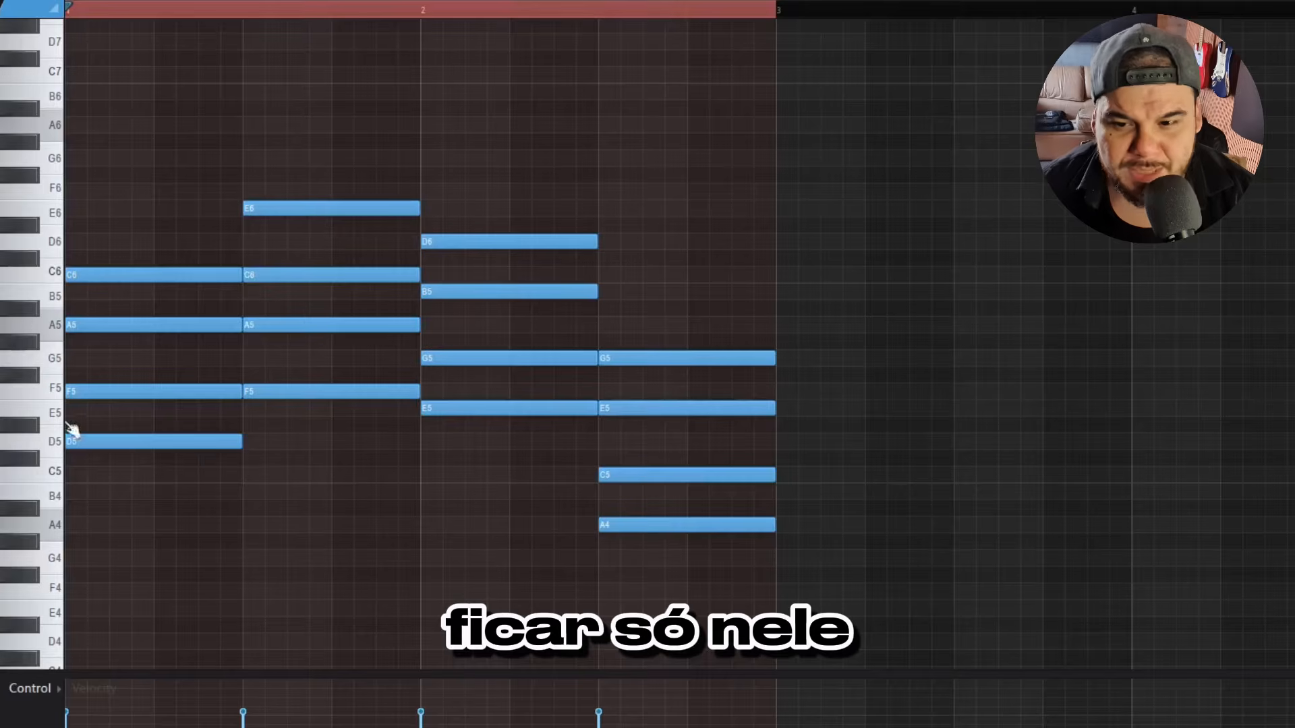
Add E6 as the ninth of the first chord and delete its seventh, C6, after checking the intervals.
{"action": "left_click", "coordinate": [98, 208]}
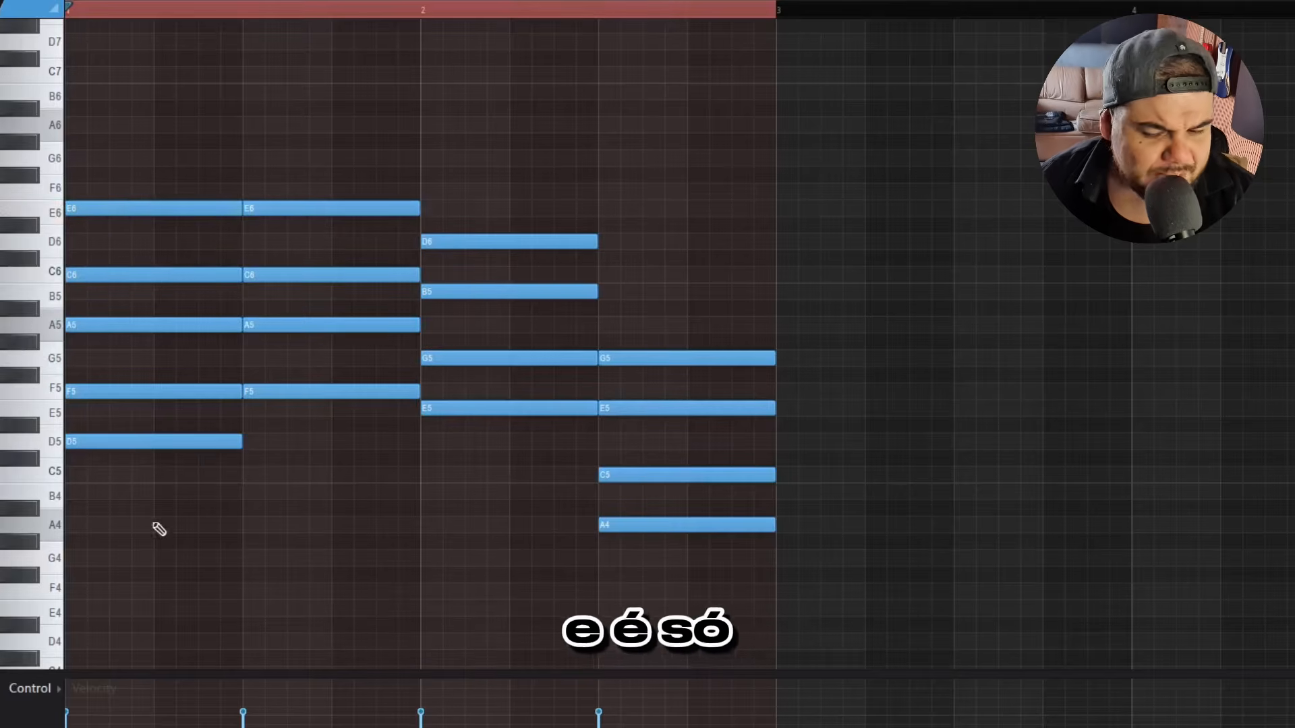
{"action": "left_click_drag", "start_coordinate": [139, 489], "coordinate": [143, 367]}
{"action": "left_click_drag", "start_coordinate": [125, 415], "coordinate": [164, 189]}
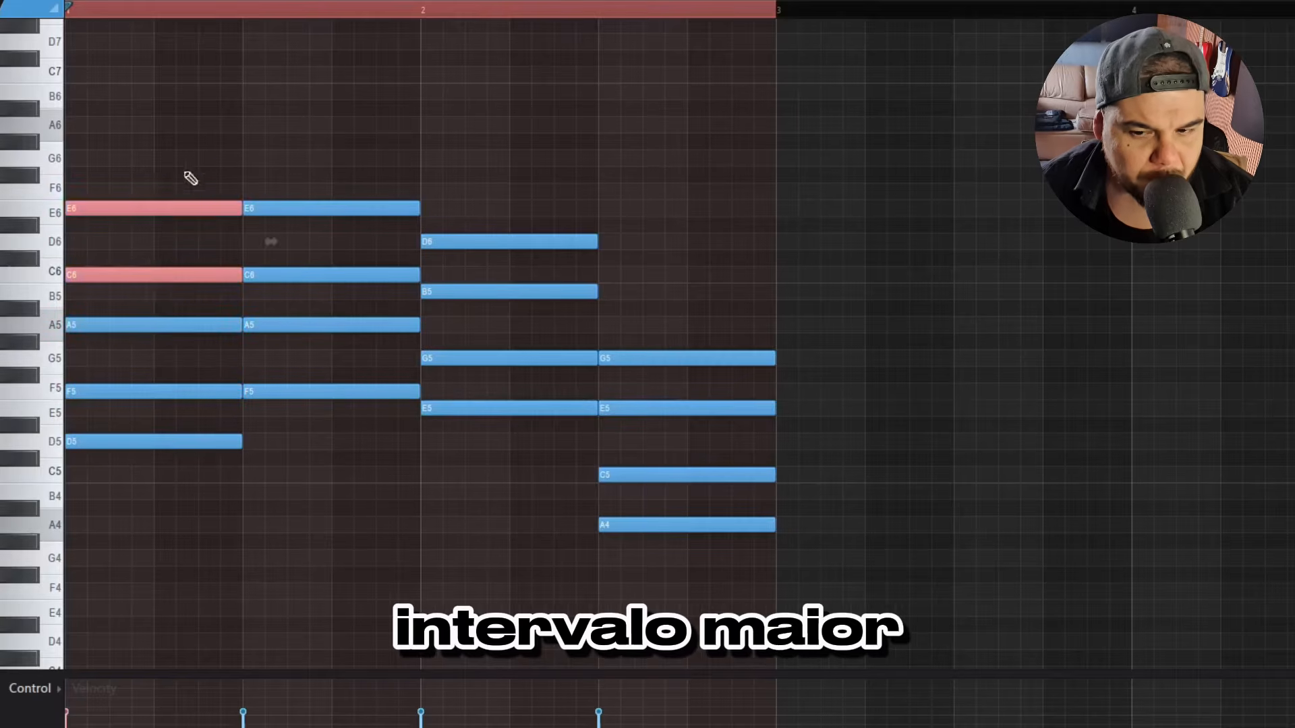
{"action": "left_click", "coordinate": [205, 179], "text": "ctrl"}
{"action": "right_click", "coordinate": [170, 275]}
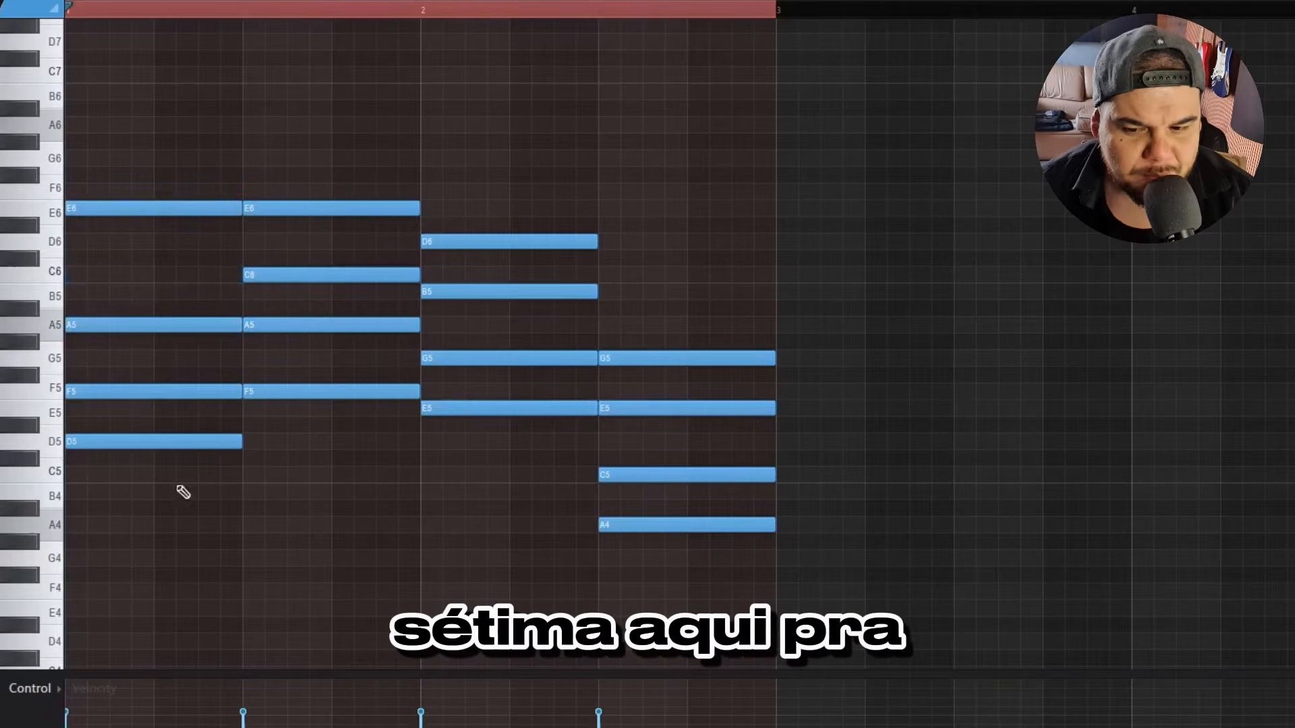
Compare the first chord's Dm(add9) and Dm9 forms by adding the seventh, C6, highlighting the chord and deleting C6 again.
{"action": "left_click_drag", "start_coordinate": [101, 500], "coordinate": [138, 199]}
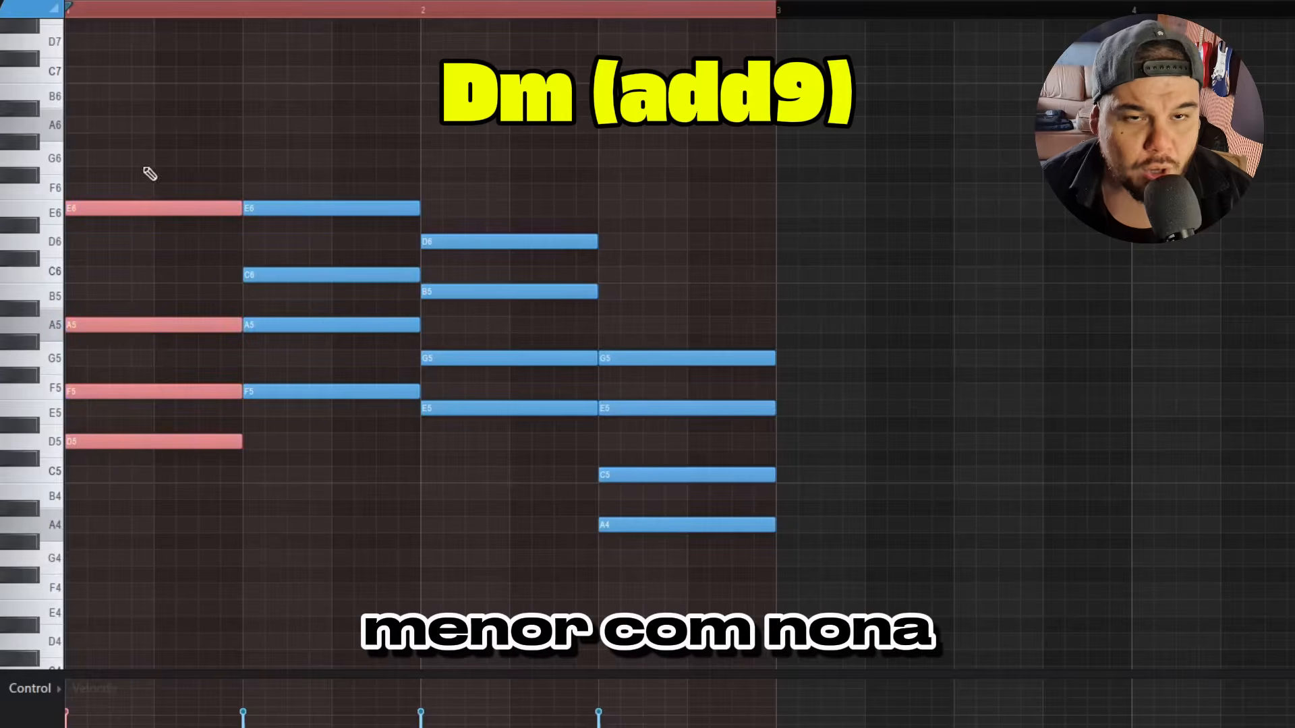
{"action": "left_click", "coordinate": [232, 551], "text": "ctrl"}
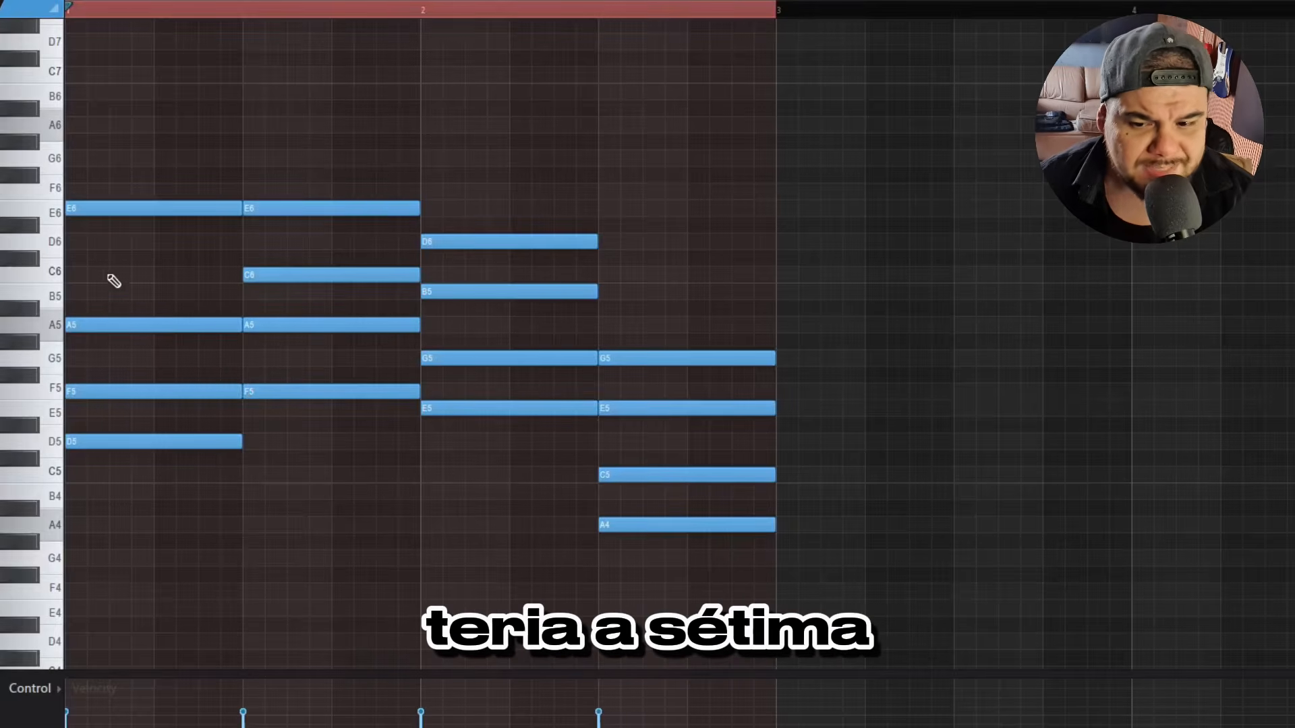
{"action": "left_click_drag", "start_coordinate": [185, 529], "coordinate": [190, 173]}
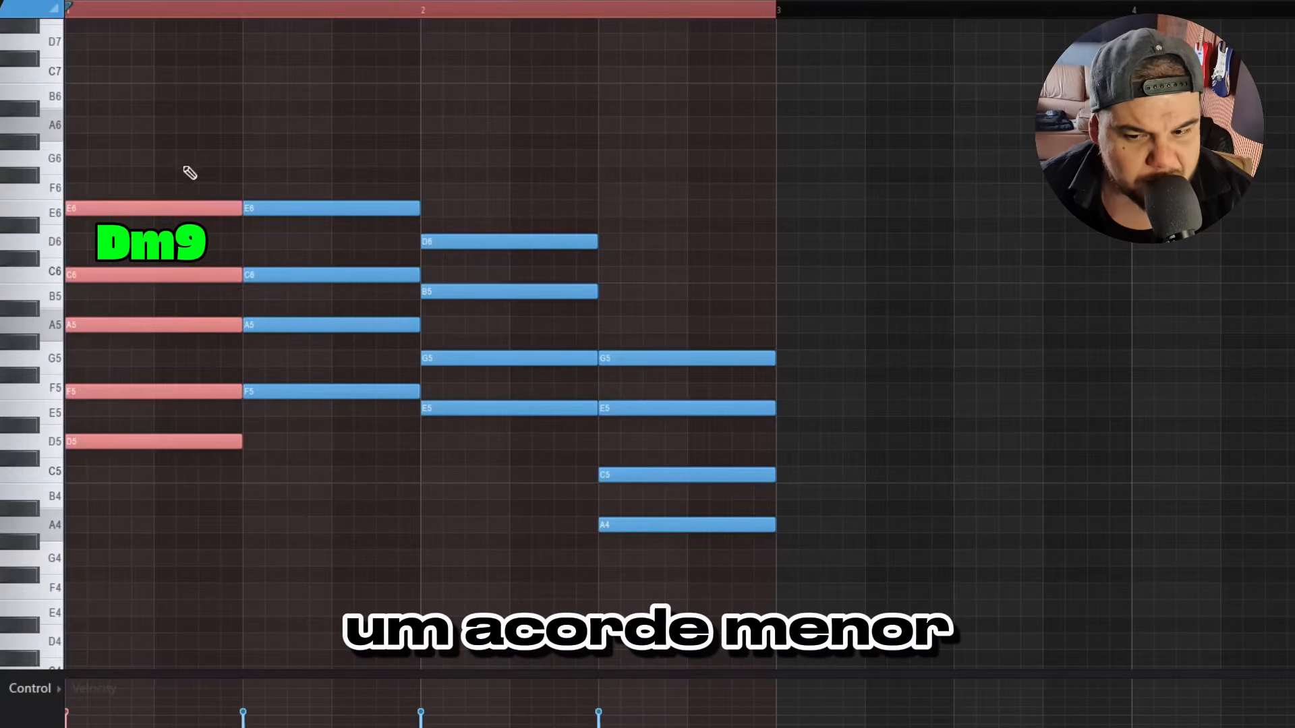
{"action": "right_click", "coordinate": [177, 275]}
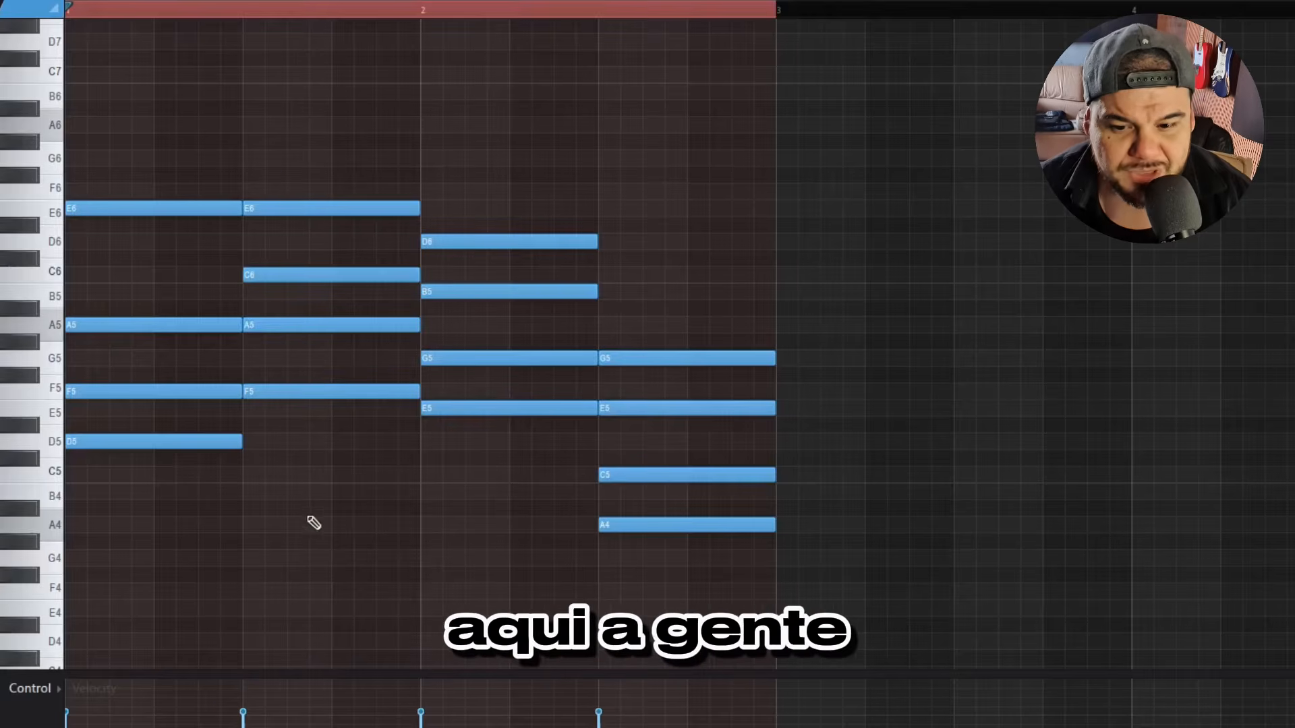
Highlight the second chord and the first chord separately to compare their notes.
{"action": "left_click_drag", "start_coordinate": [307, 518], "coordinate": [342, 127]}
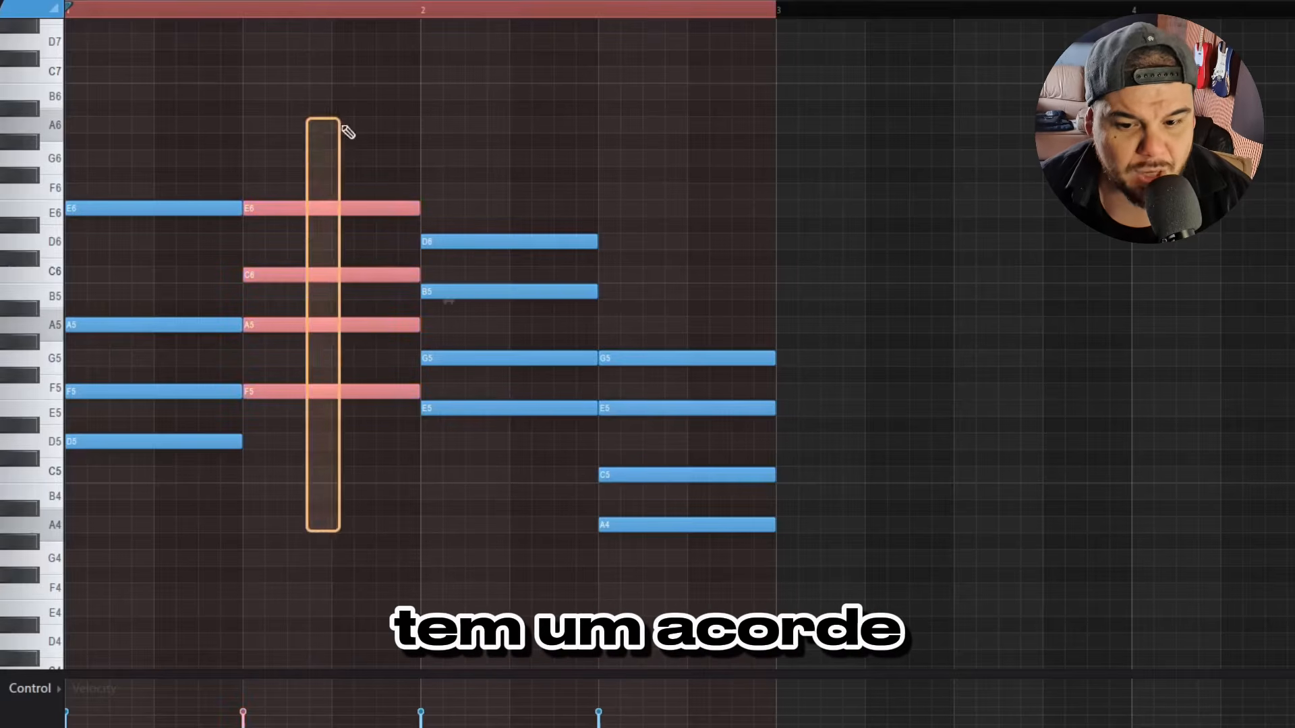
{"action": "left_click", "coordinate": [309, 441]}
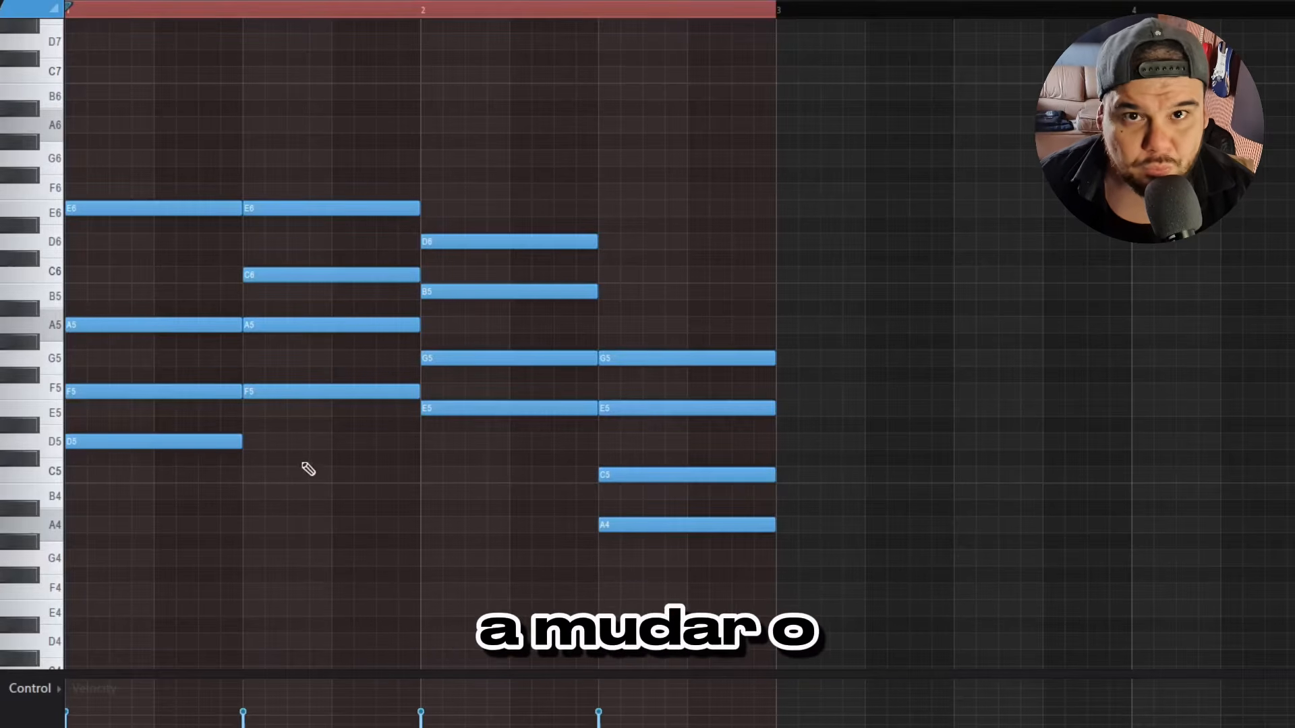
{"action": "left_click_drag", "start_coordinate": [137, 566], "coordinate": [148, 181]}
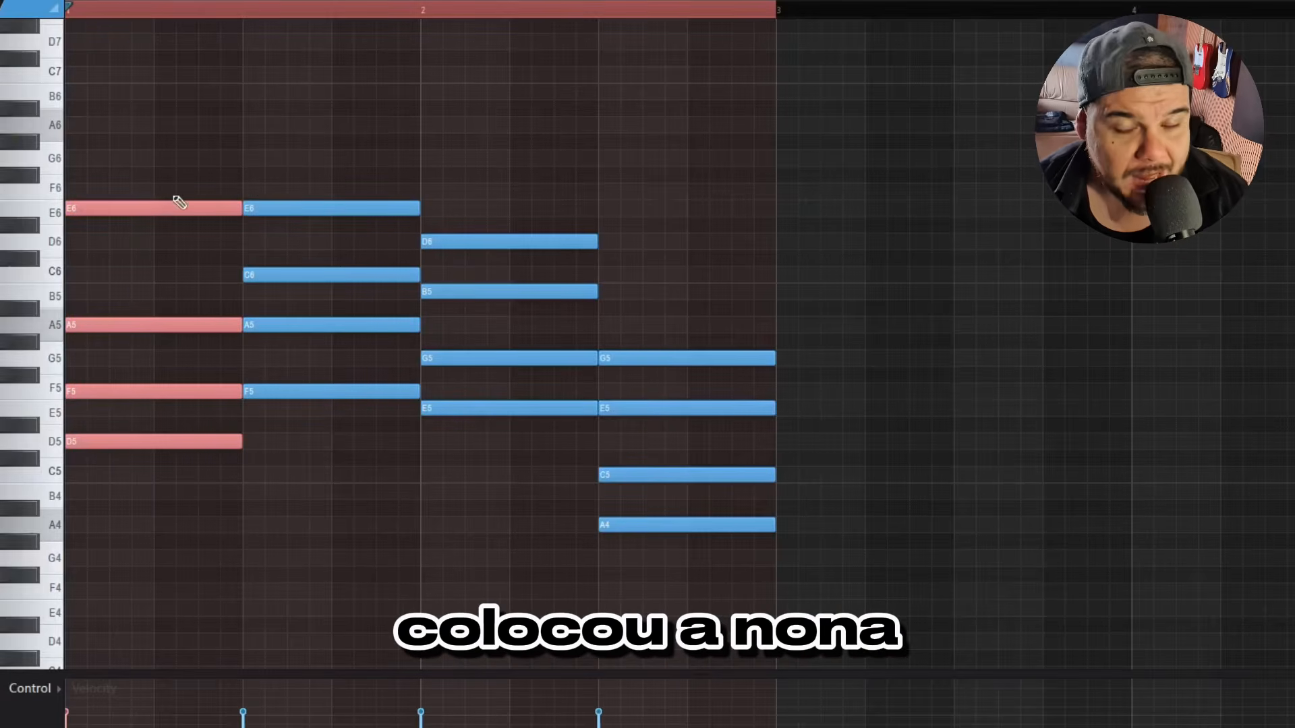
{"action": "left_click", "coordinate": [305, 423]}
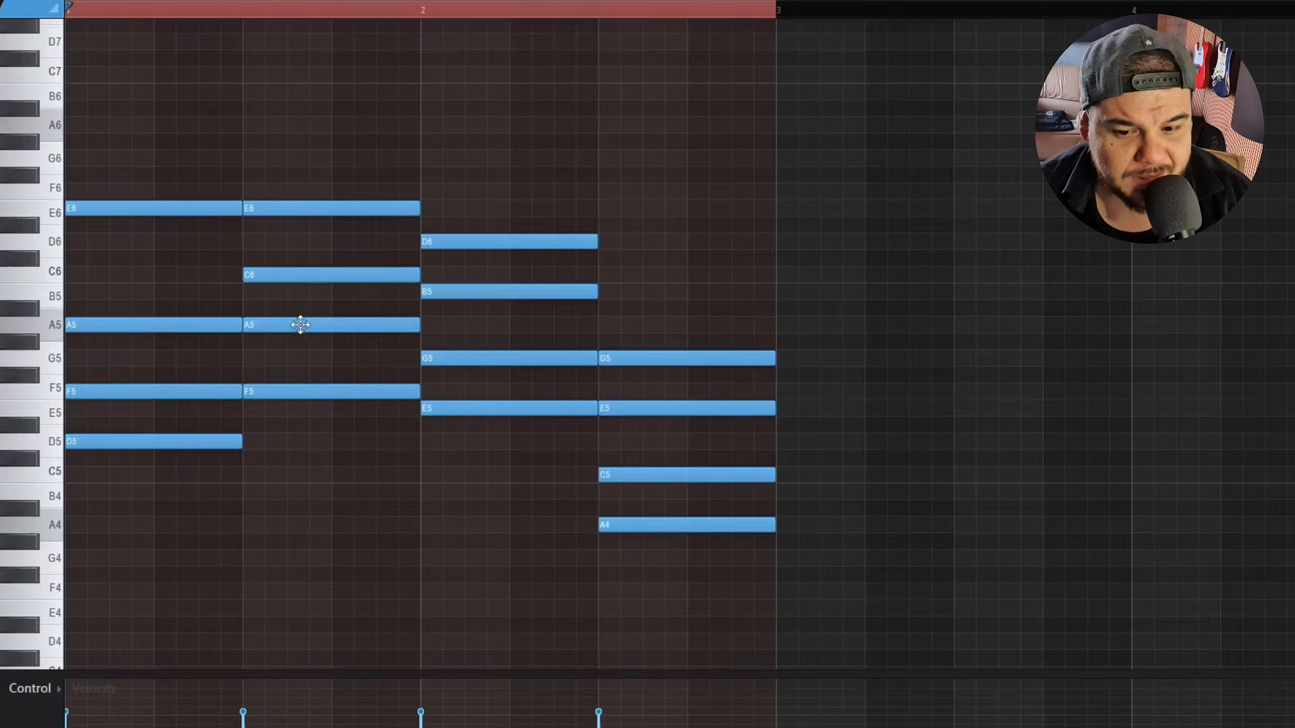
Turn the second chord into F(sus2)7M by lowering its third from A5 to G5, and highlight the whole chord.
{"action": "left_click_drag", "start_coordinate": [284, 360], "coordinate": [290, 342]}
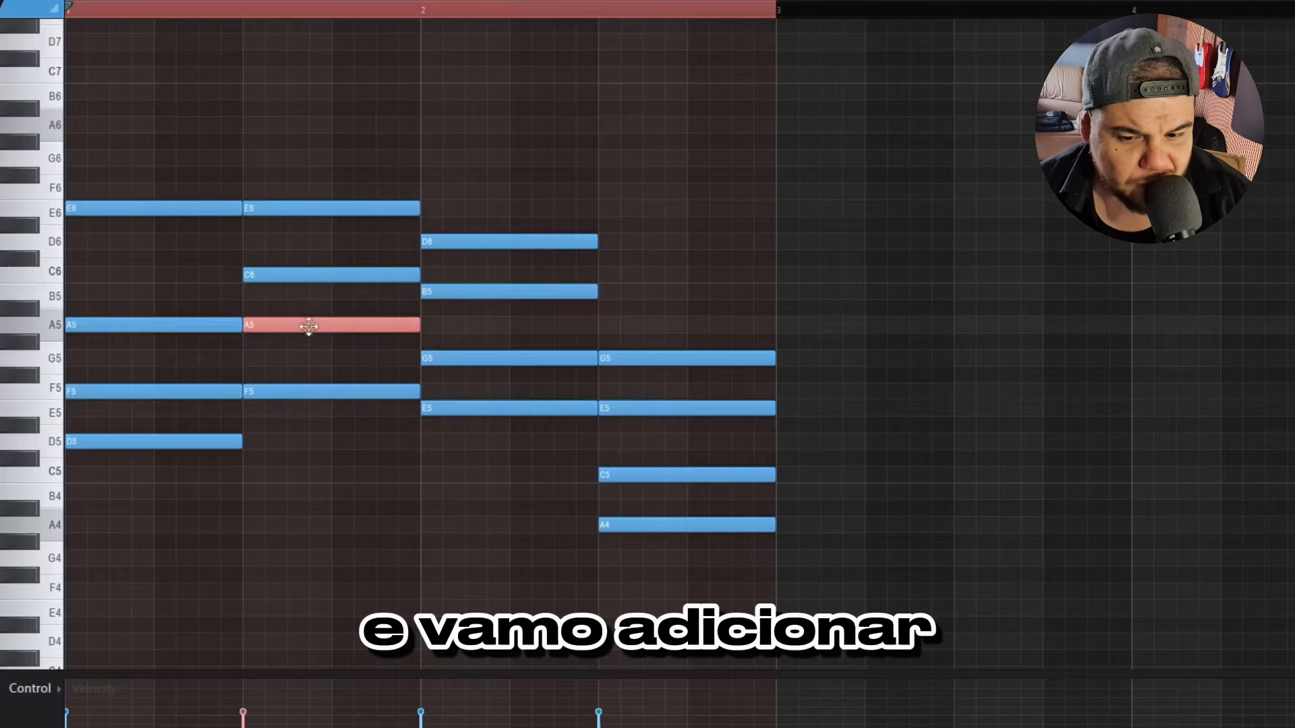
{"action": "left_click_drag", "start_coordinate": [309, 327], "coordinate": [312, 358]}
{"action": "left_click", "coordinate": [335, 538], "text": "ctrl"}
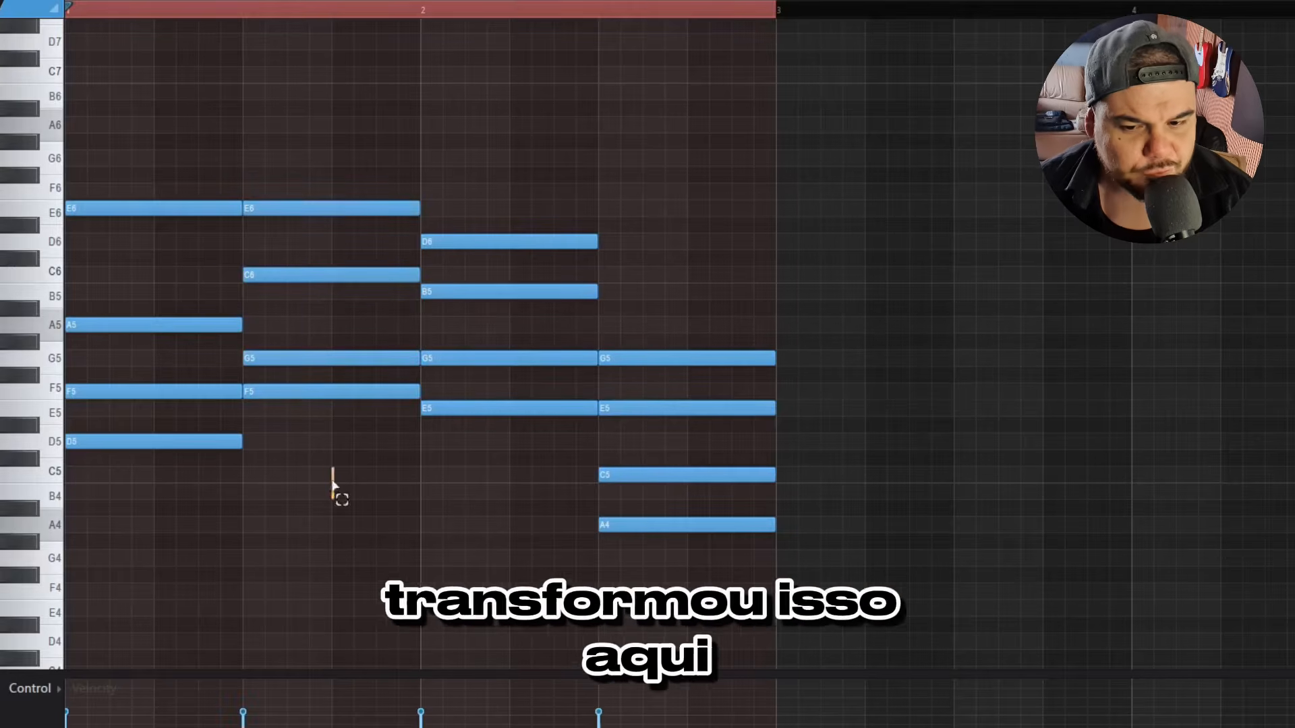
{"action": "left_click_drag", "start_coordinate": [332, 486], "coordinate": [330, 170]}
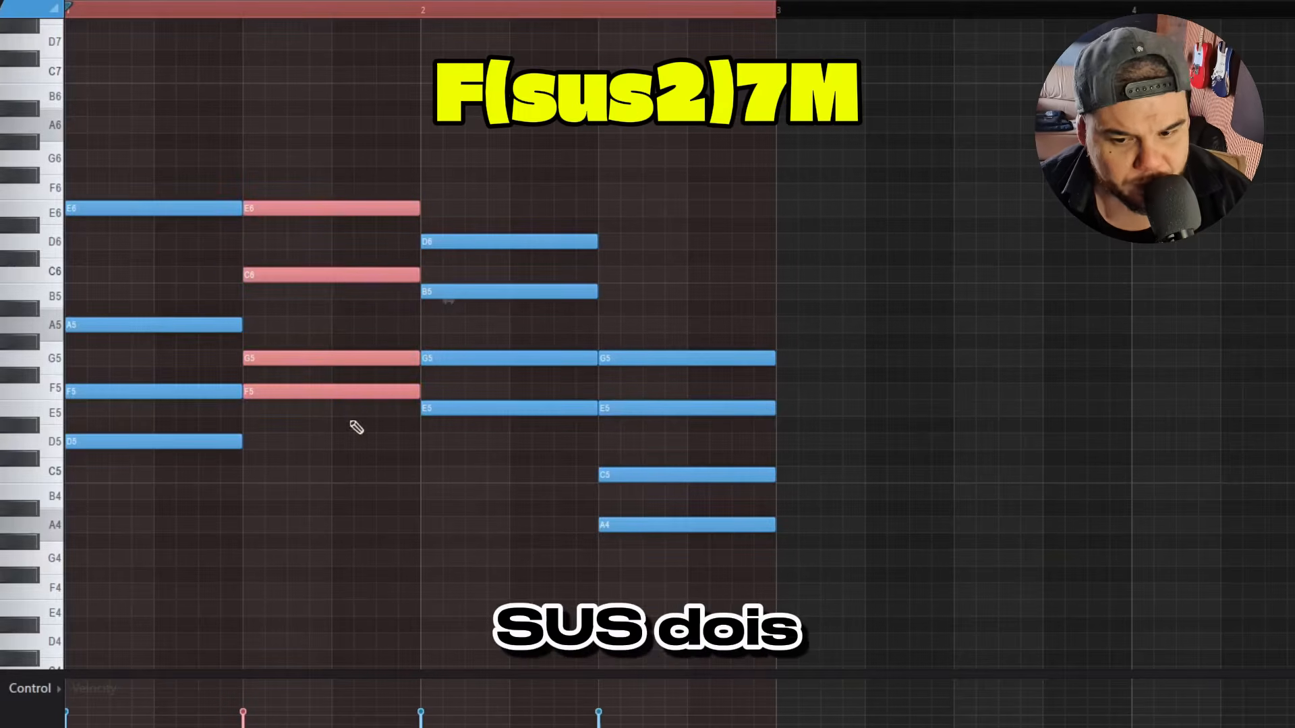
{"action": "left_click", "coordinate": [346, 488], "text": "ctrl"}
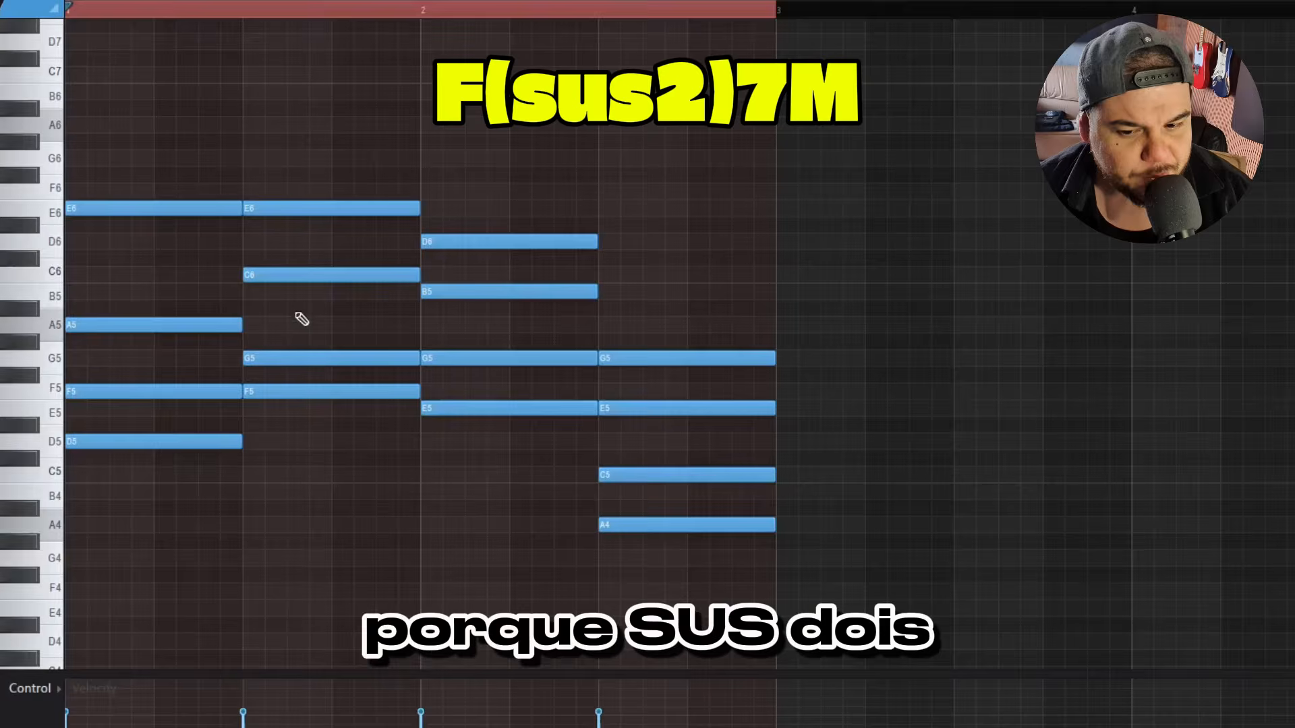
Put the third, A5, back into the second chord for comparison, delete it again, and play the progression.
{"action": "left_click", "coordinate": [296, 359], "text": "ctrl"}
{"action": "left_click", "coordinate": [358, 450], "text": "ctrl"}
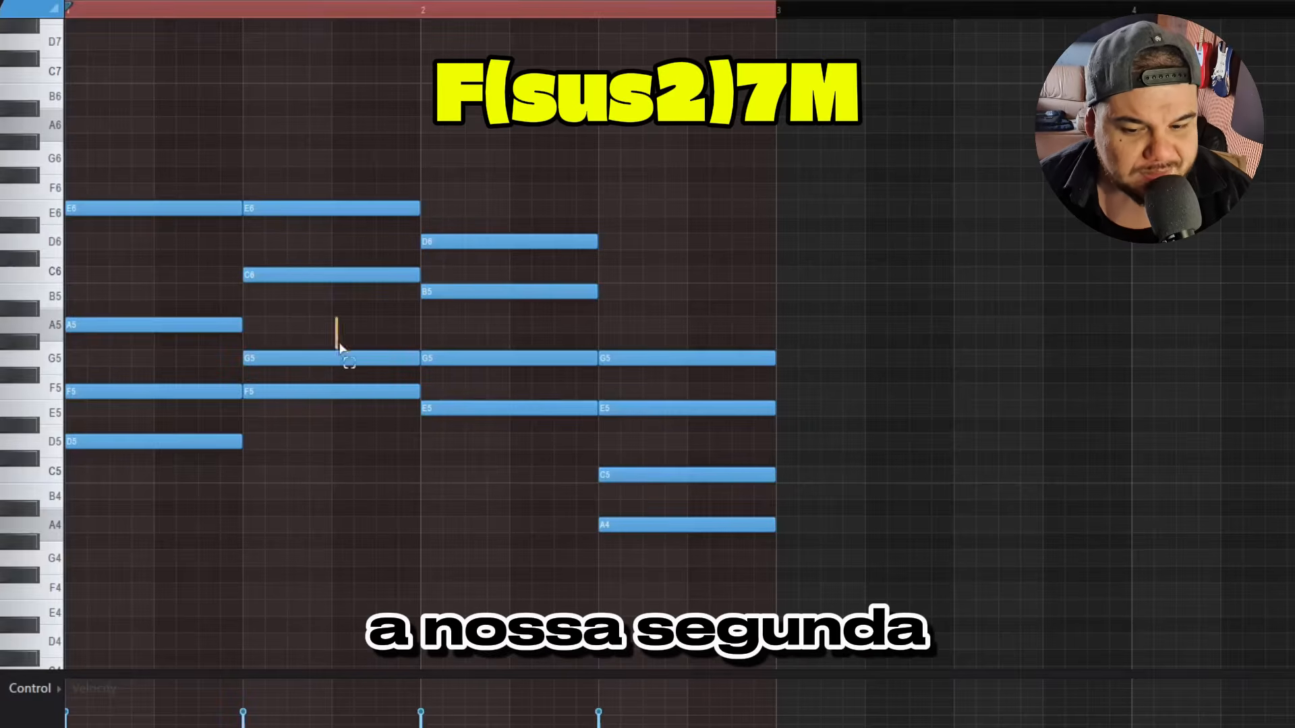
{"action": "left_click", "coordinate": [287, 322]}
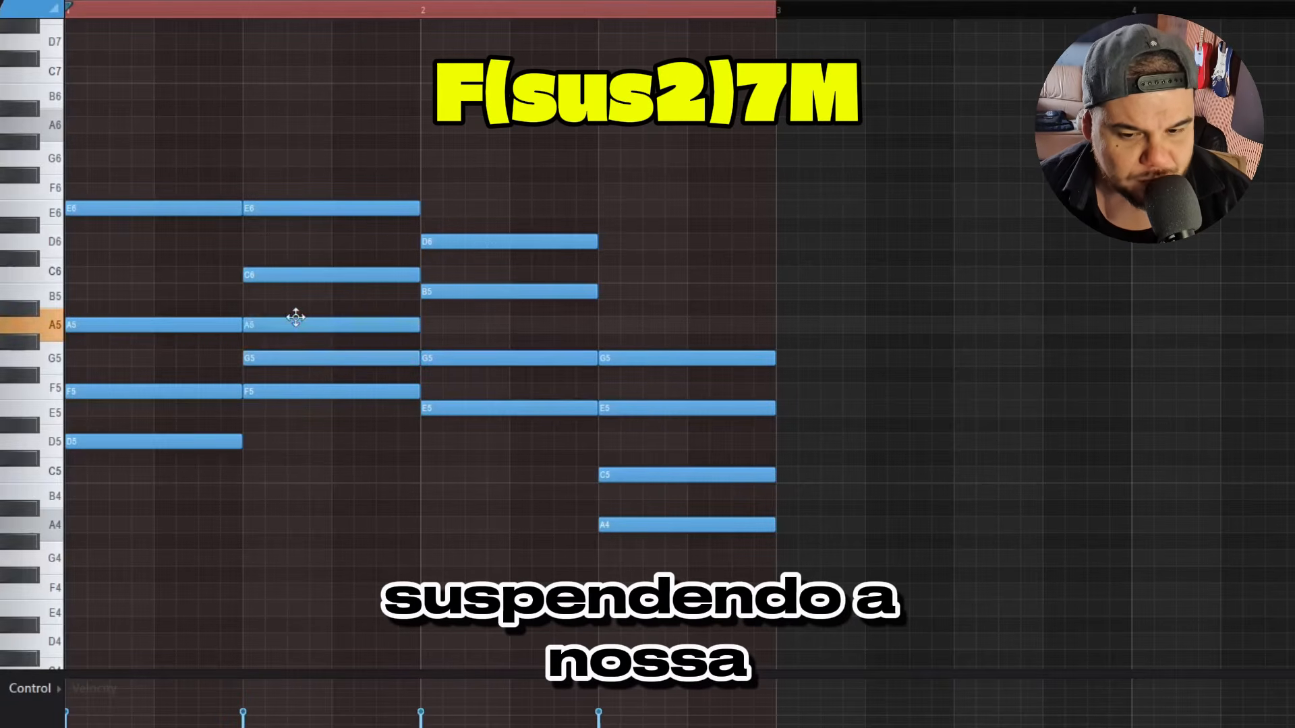
{"action": "right_click", "coordinate": [296, 318]}
{"action": "key", "text": "space"}
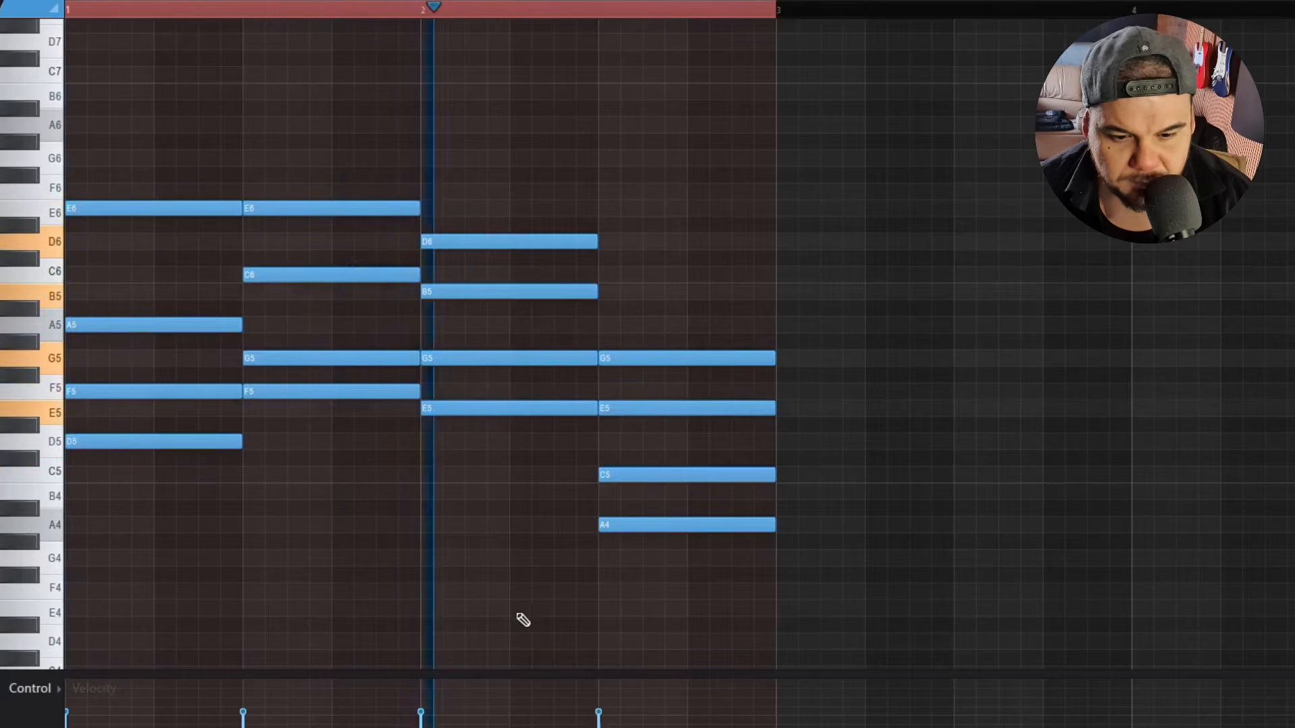
{"action": "key", "text": "space"}
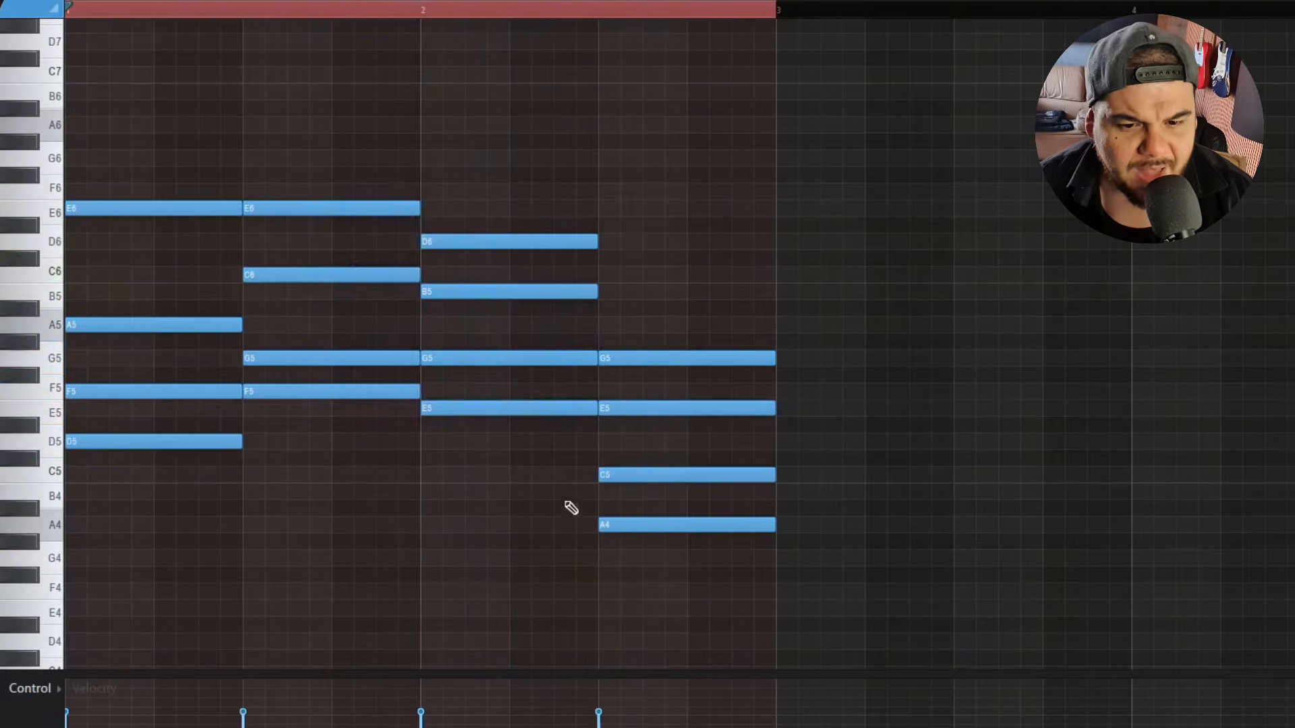
Turn the third chord into the dominant E7 by raising its third from G5 to G#5.
{"action": "left_click_drag", "start_coordinate": [482, 523], "coordinate": [544, 71]}
{"action": "left_click", "coordinate": [478, 566]}
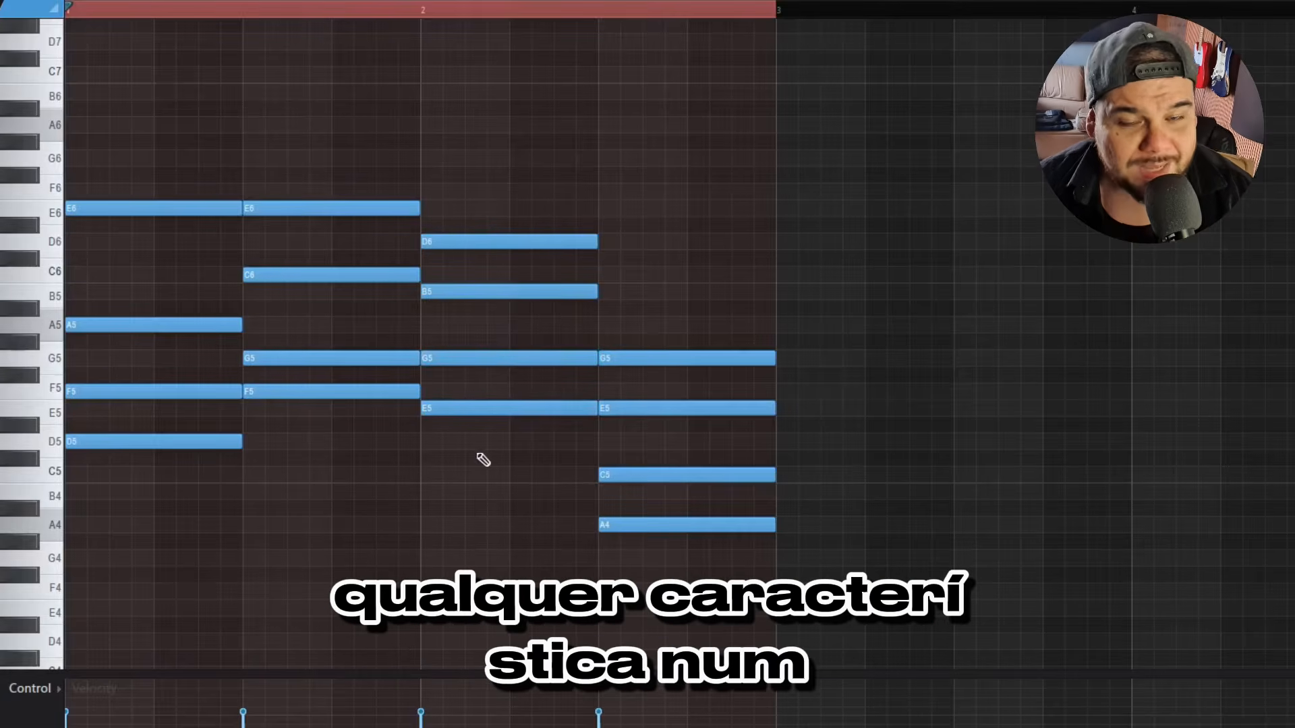
{"action": "left_click", "coordinate": [503, 242]}
{"action": "left_click", "coordinate": [486, 357]}
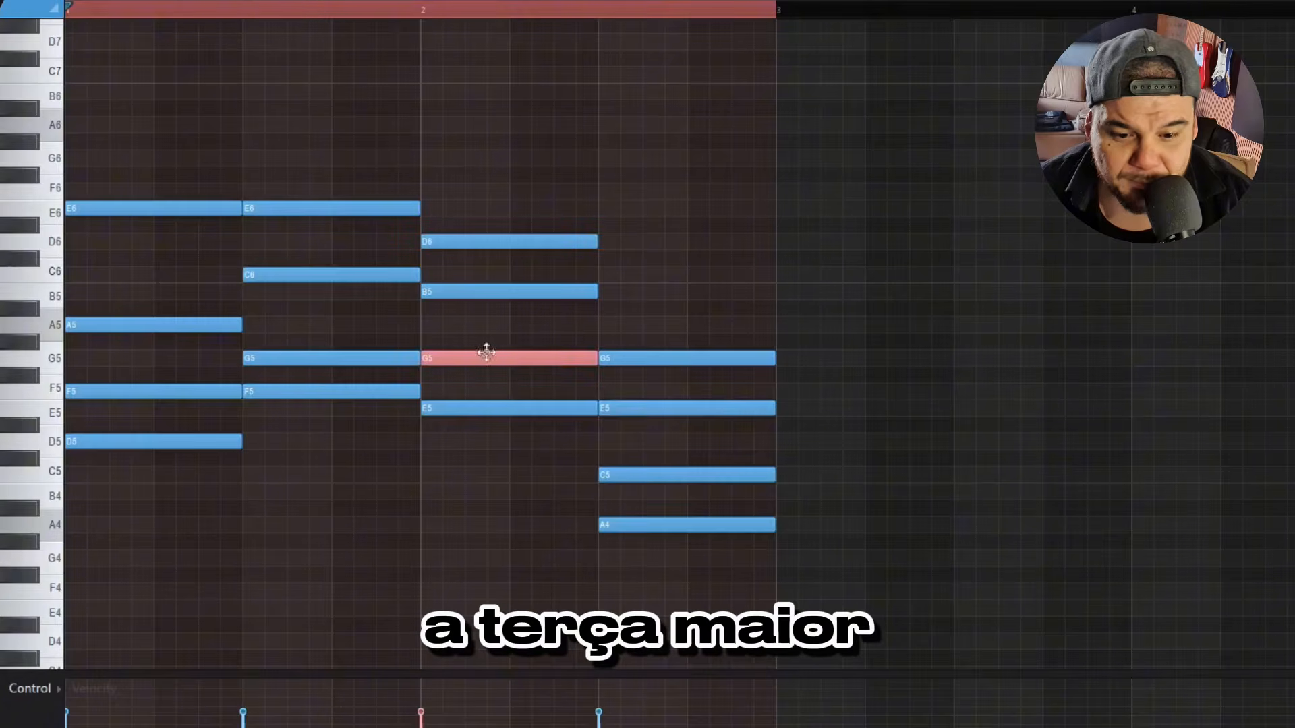
{"action": "left_click", "coordinate": [492, 384]}
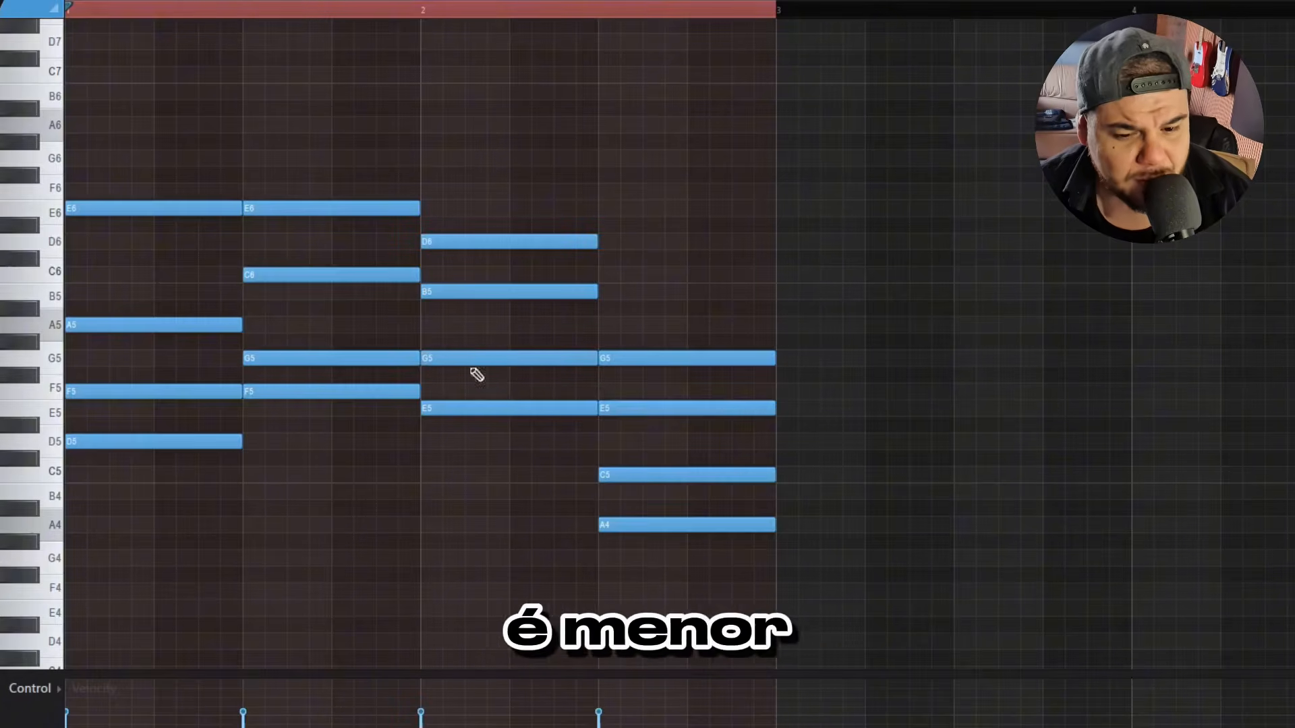
{"action": "left_click_drag", "start_coordinate": [474, 354], "coordinate": [475, 339]}
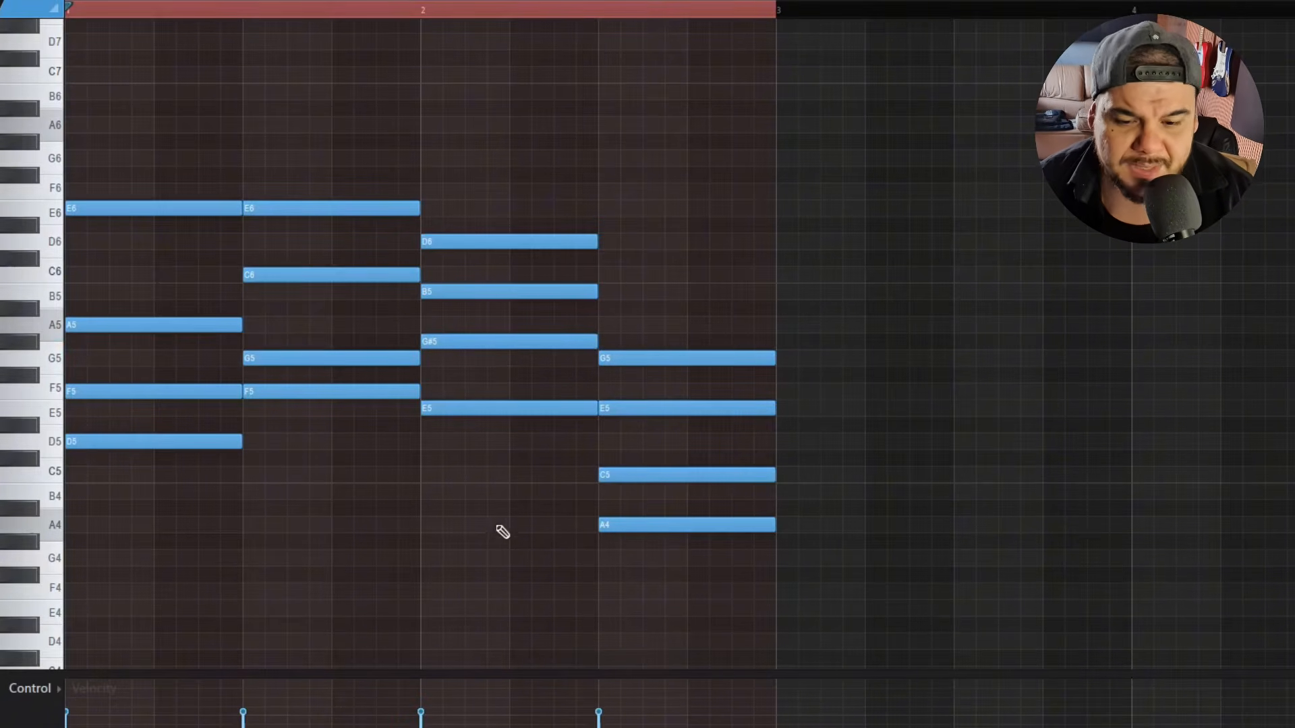
Highlight the first, second and third chords one after another to review their types.
{"action": "left_click_drag", "start_coordinate": [165, 532], "coordinate": [180, 187]}
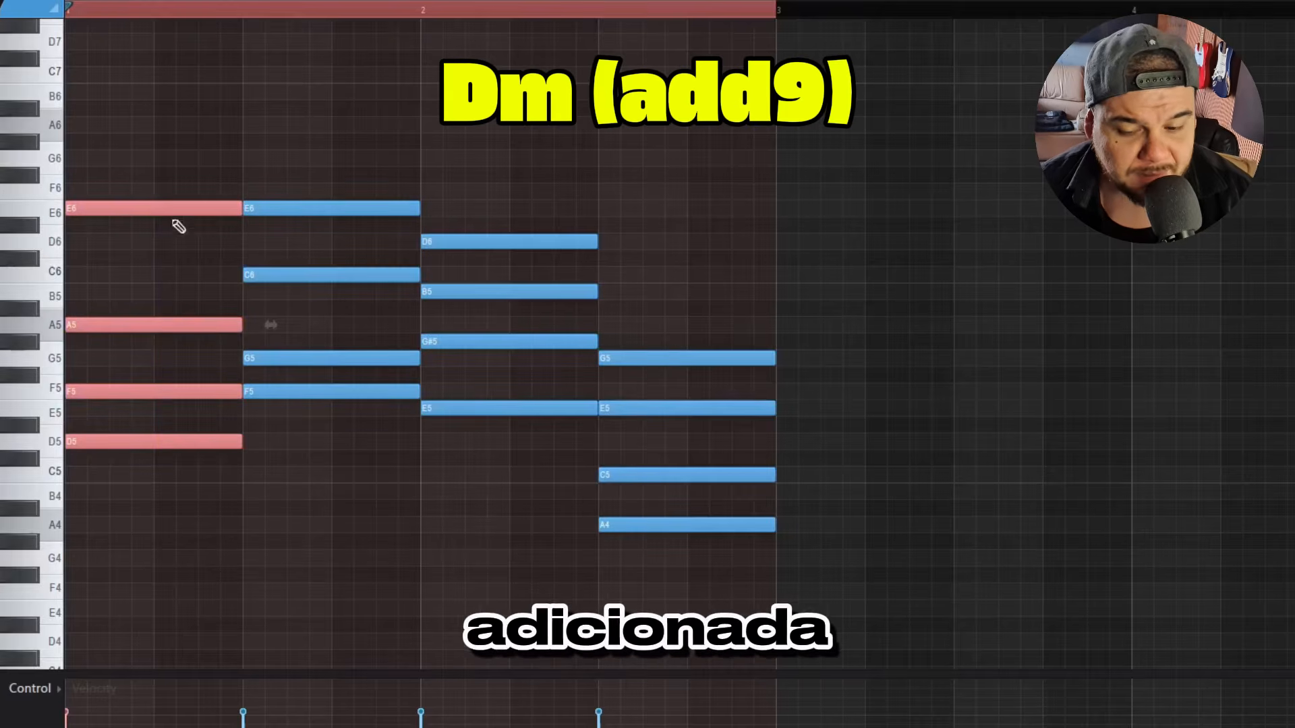
{"action": "left_click_drag", "start_coordinate": [329, 516], "coordinate": [331, 177]}
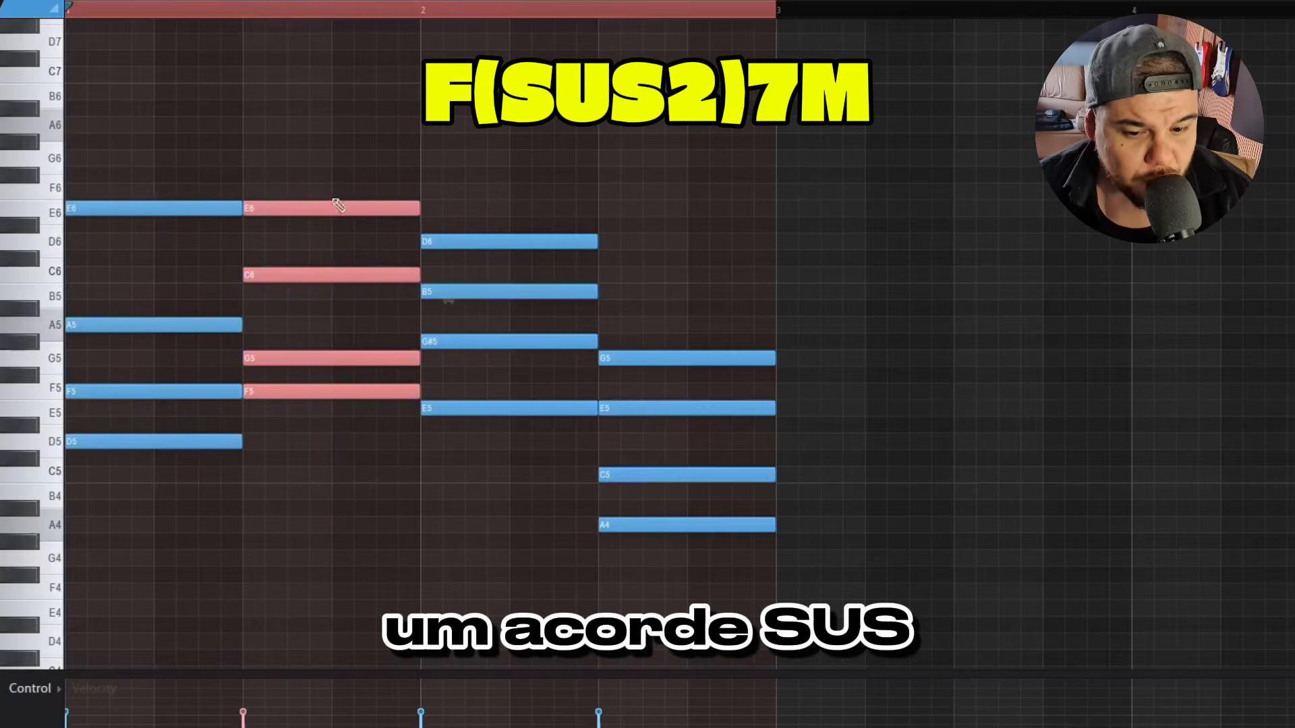
{"action": "left_click_drag", "start_coordinate": [467, 532], "coordinate": [489, 195]}
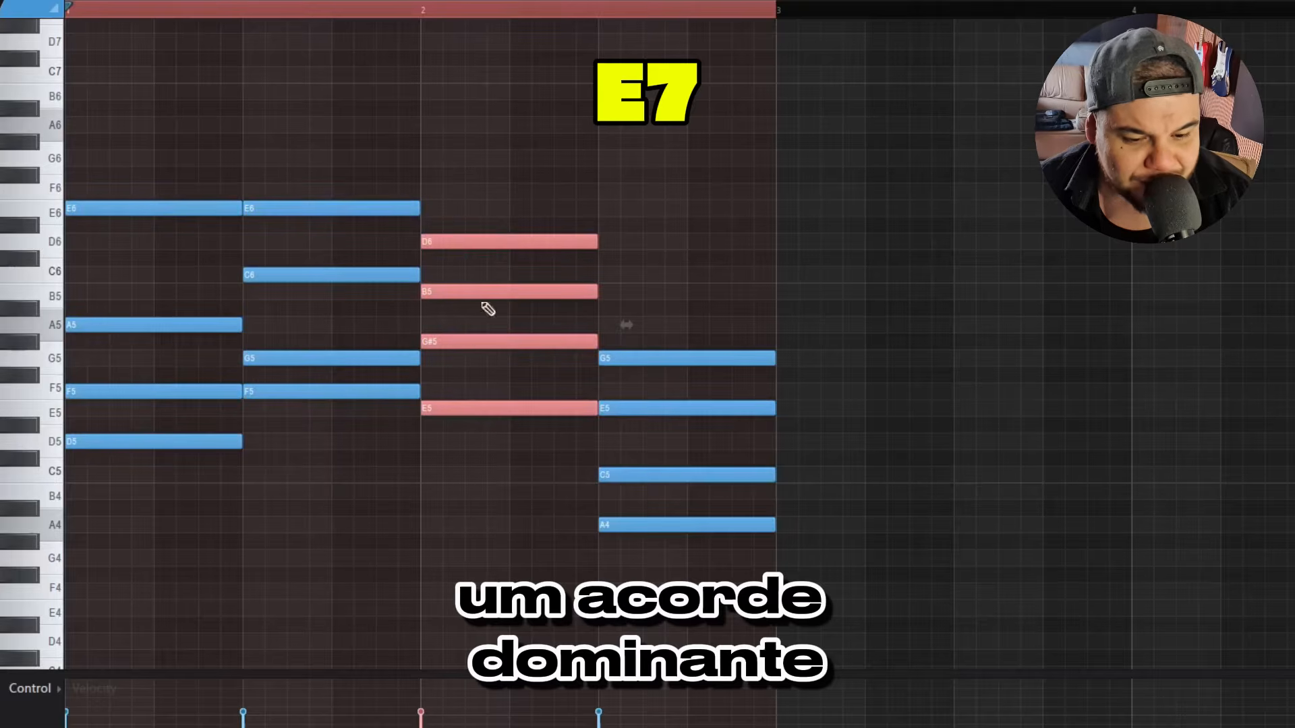
Add B5 as the ninth of the last chord and play the progression.
{"action": "left_click", "coordinate": [607, 293]}
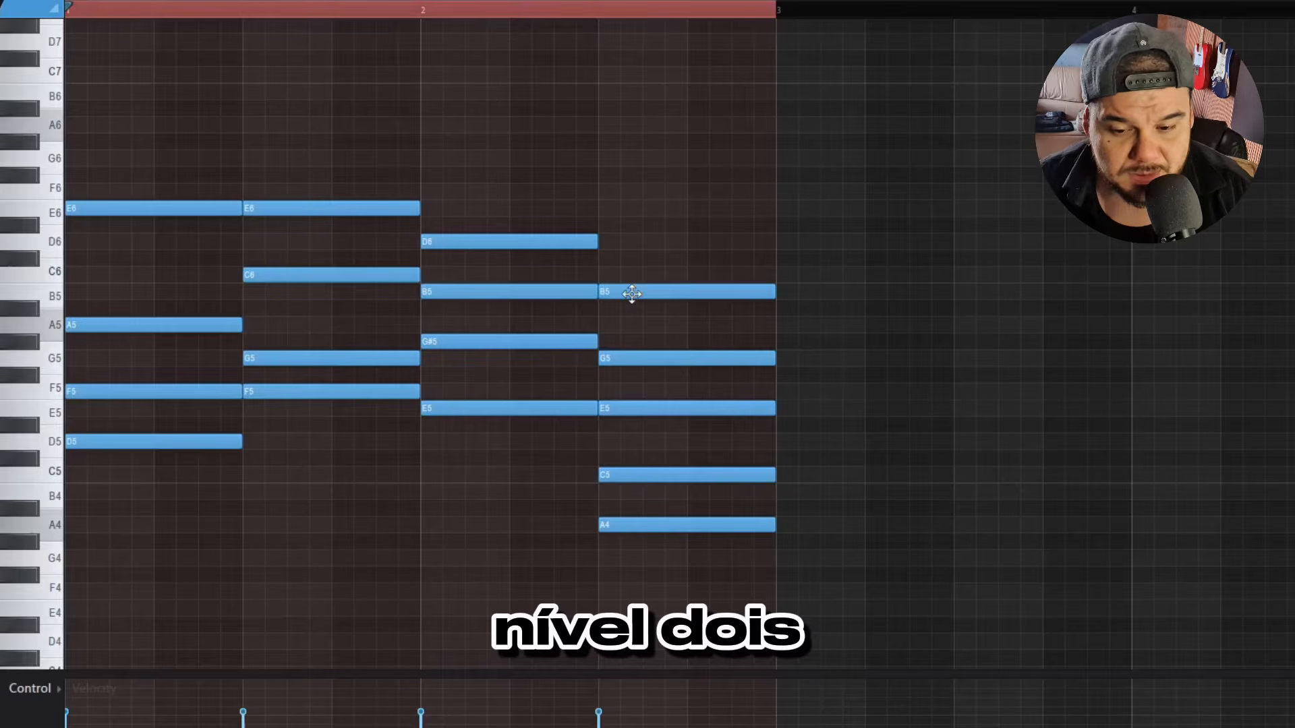
{"action": "key", "text": "space"}
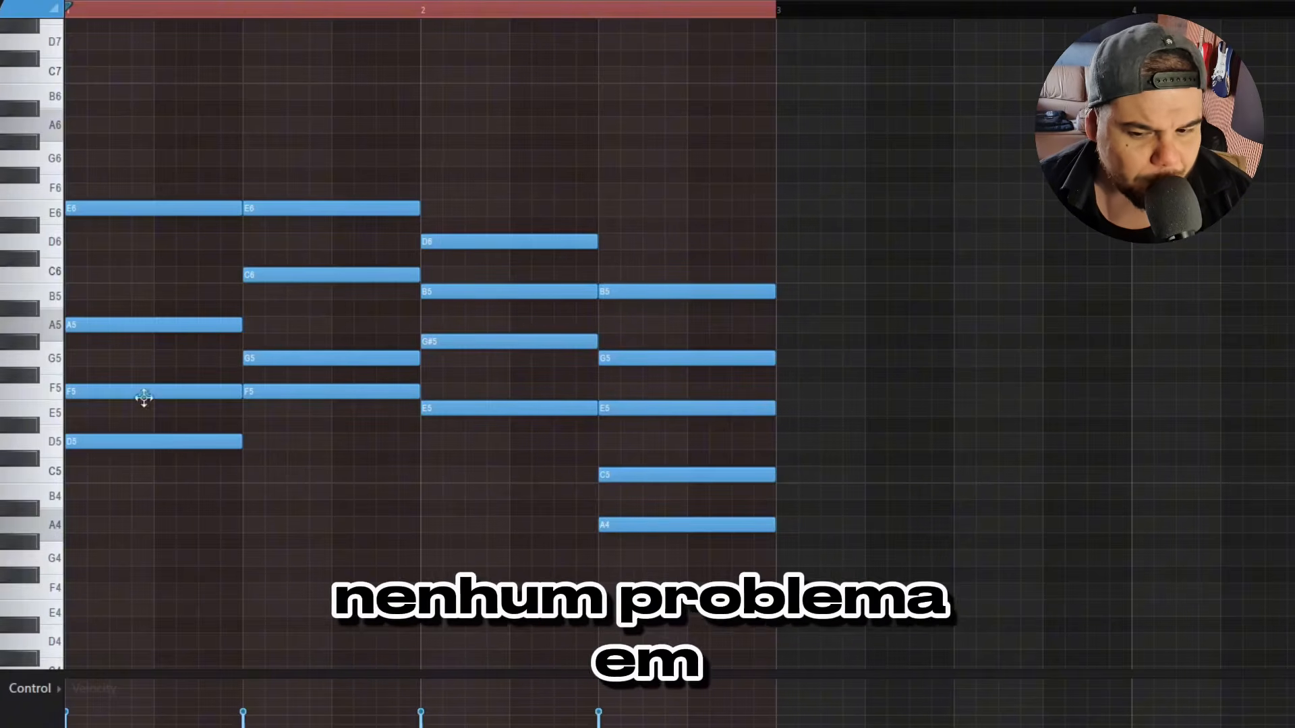
Try the first chord as a sus2 by lowering its third from F5 to E5, and play the progression.
{"action": "left_click_drag", "start_coordinate": [125, 219], "coordinate": [126, 210]}
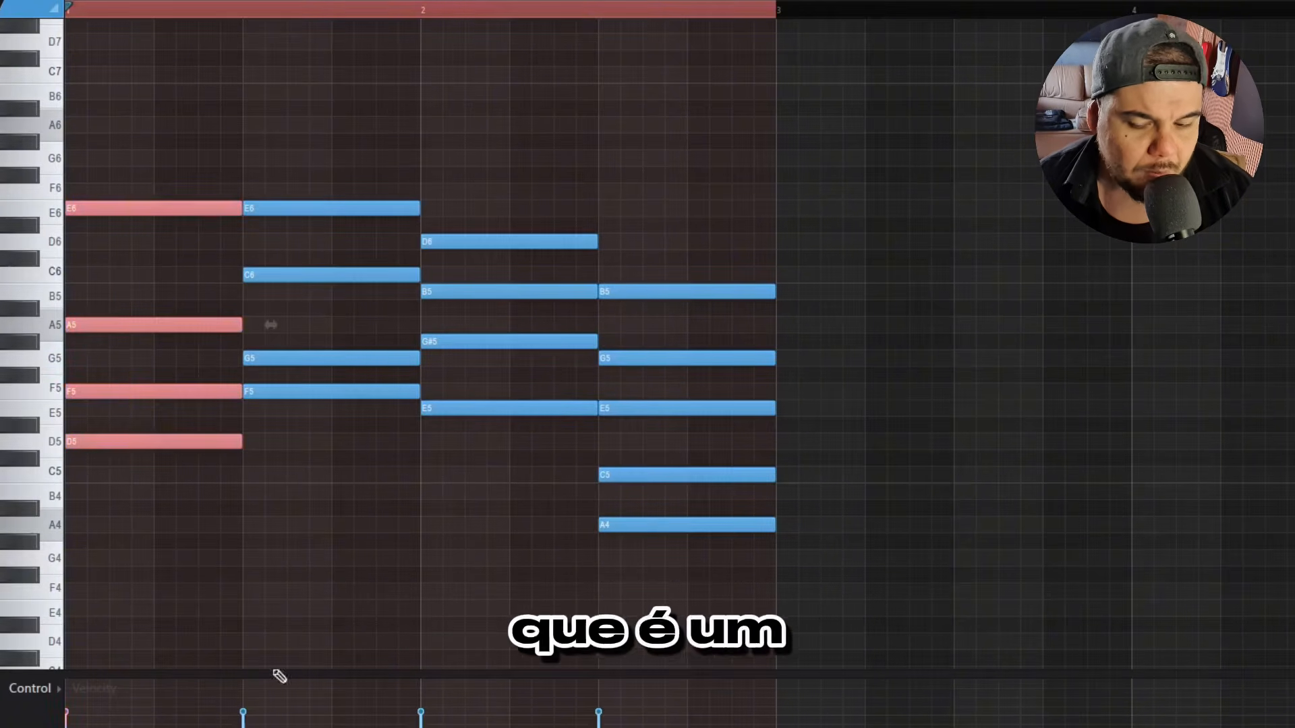
{"action": "left_click", "coordinate": [196, 527]}
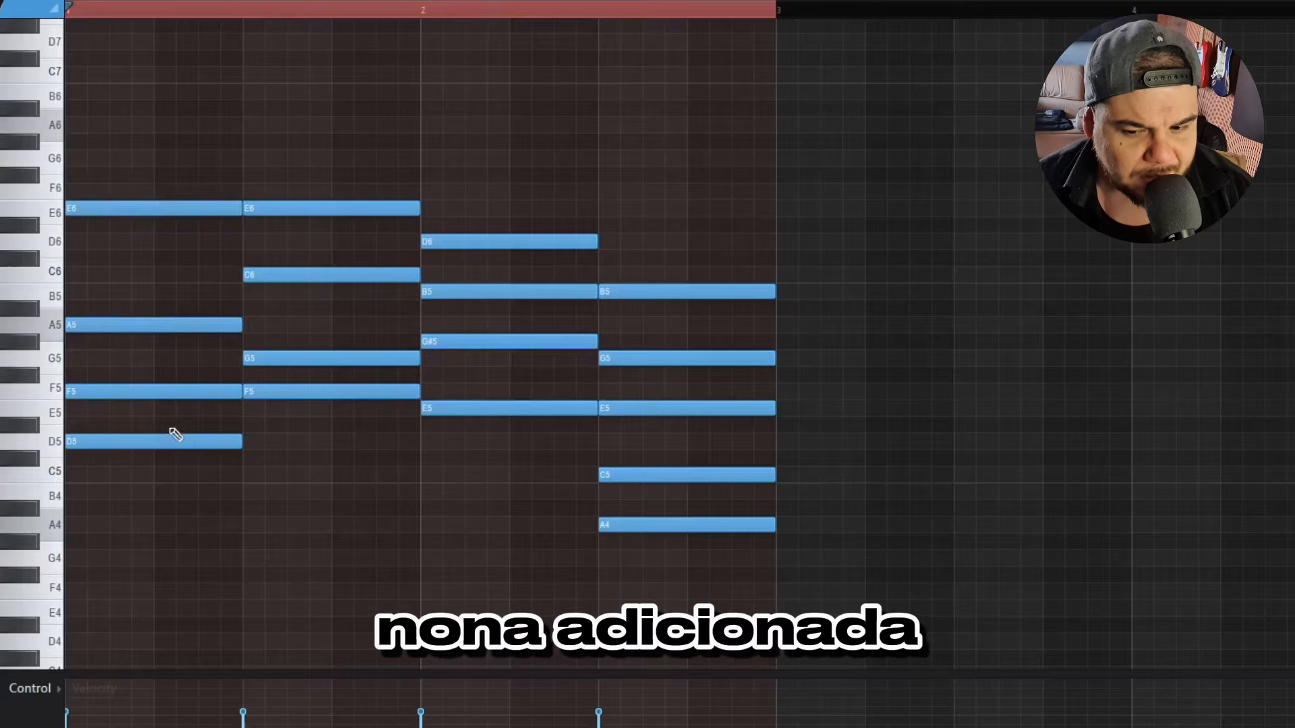
{"action": "left_click_drag", "start_coordinate": [149, 389], "coordinate": [144, 414]}
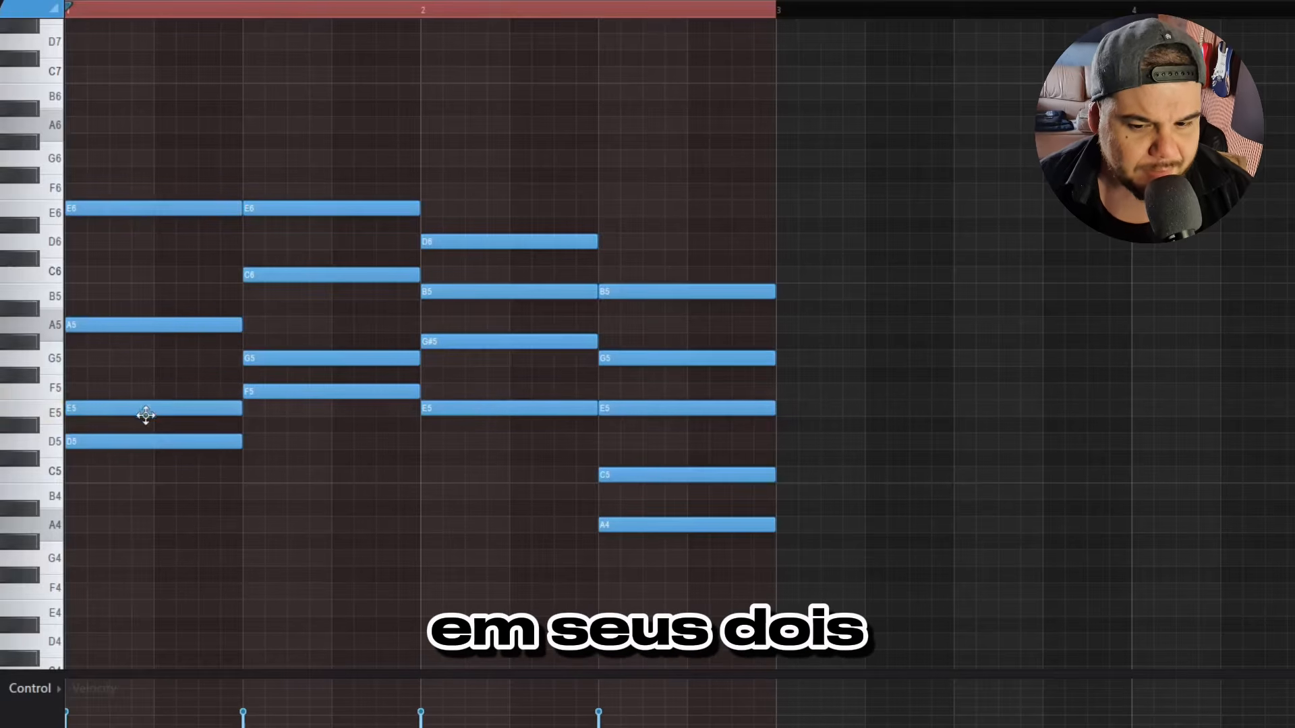
{"action": "key", "text": "space"}
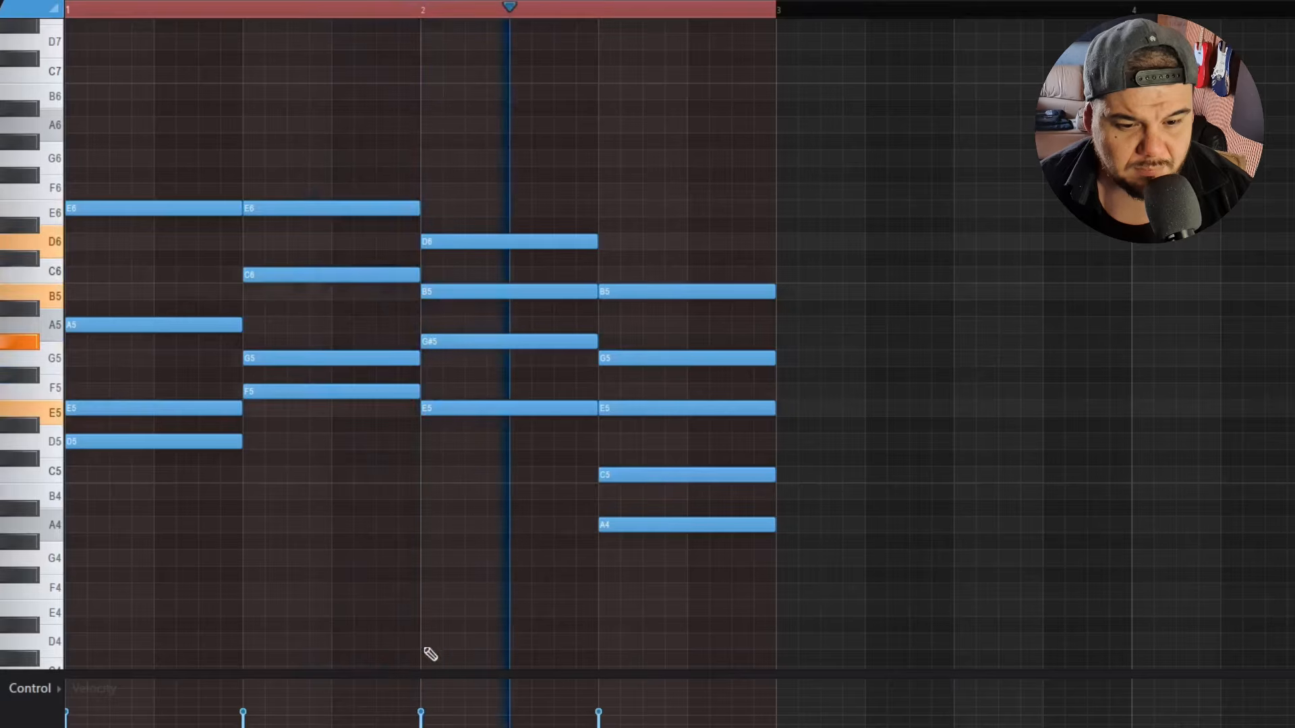
{"action": "key", "text": "space"}
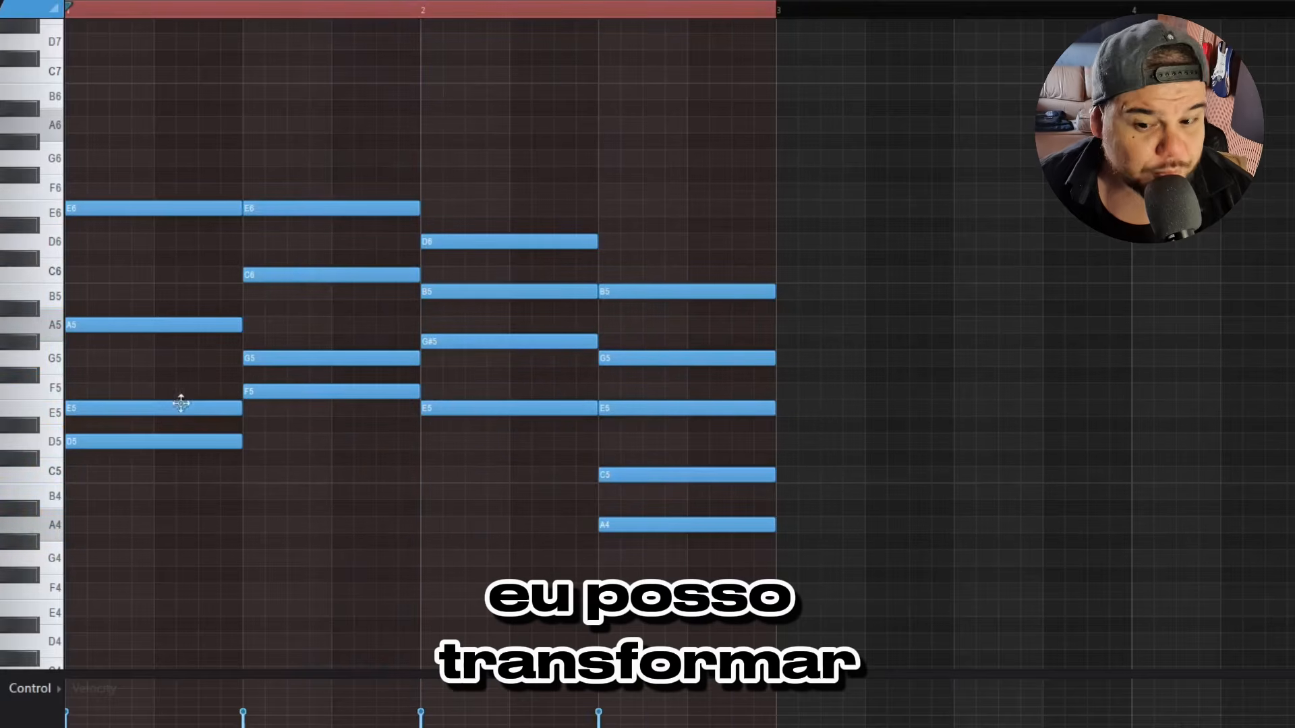
Turn the first chord into a sus4 by raising its E5 note to G5, and play the progression.
{"action": "left_click", "coordinate": [146, 406]}
{"action": "left_click_drag", "start_coordinate": [147, 406], "coordinate": [141, 345]}
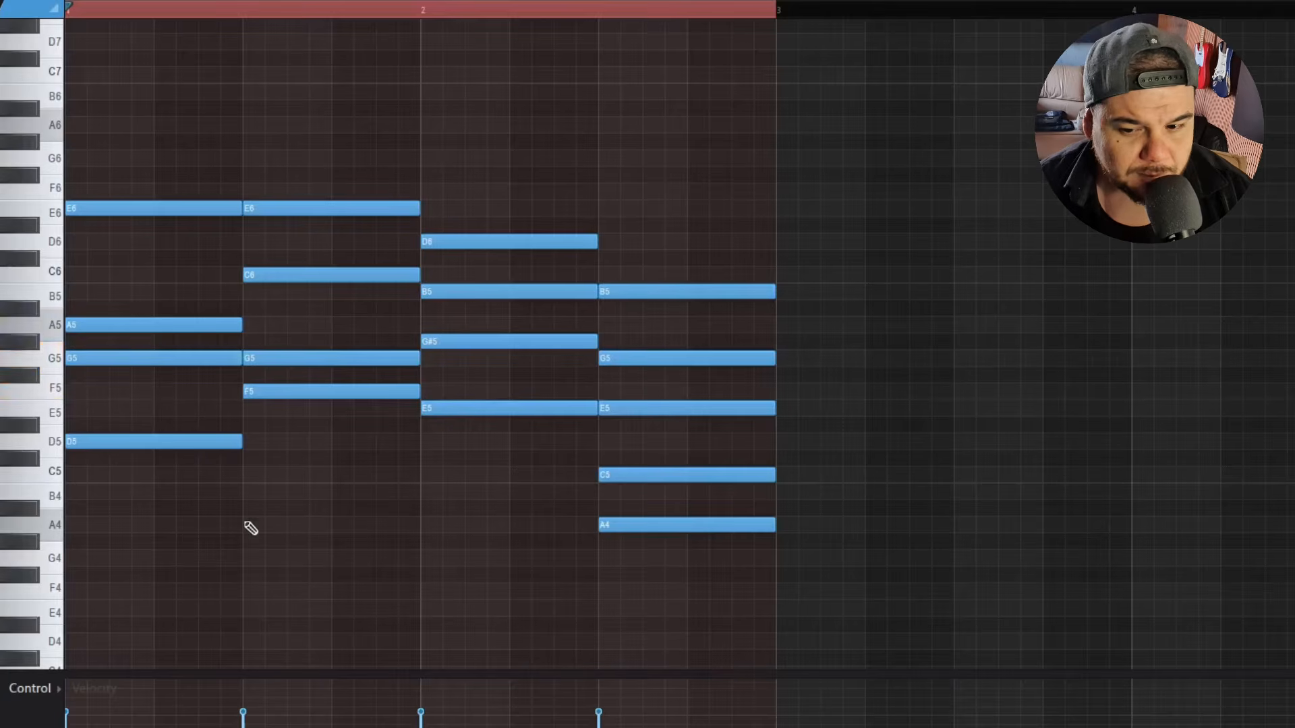
{"action": "key", "text": "space"}
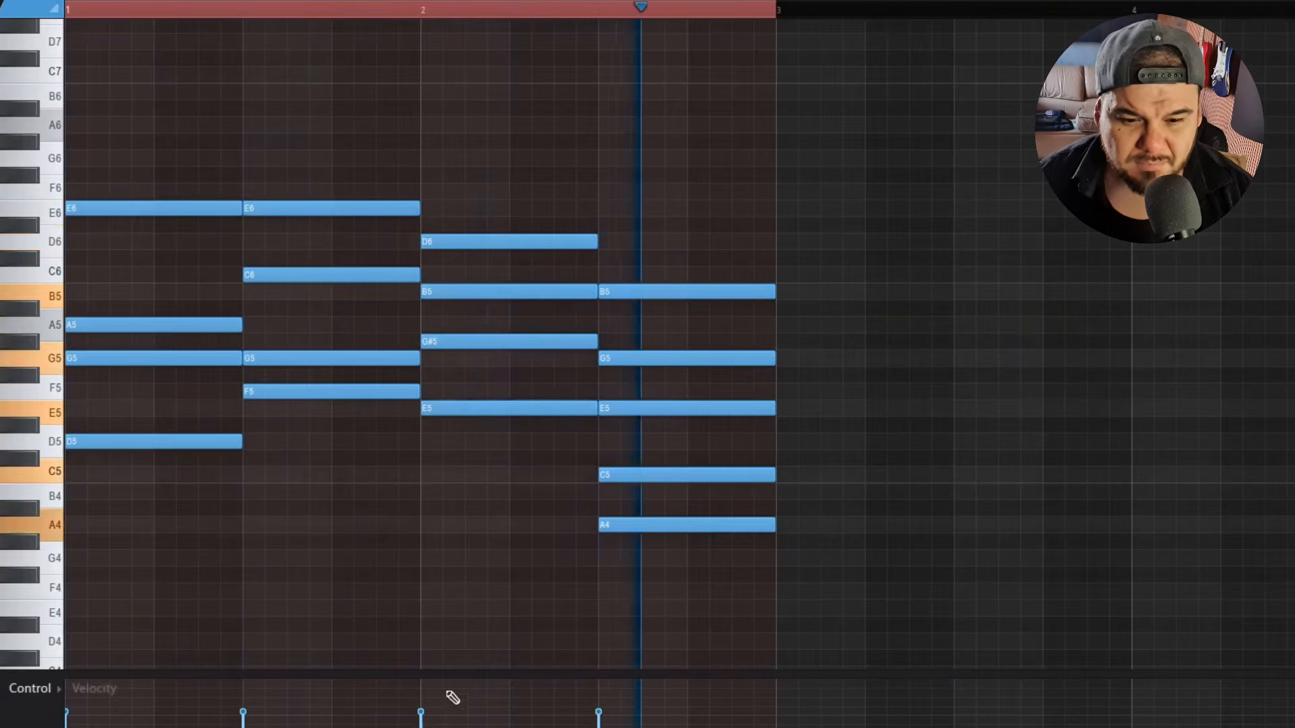
{"action": "key", "text": "space"}
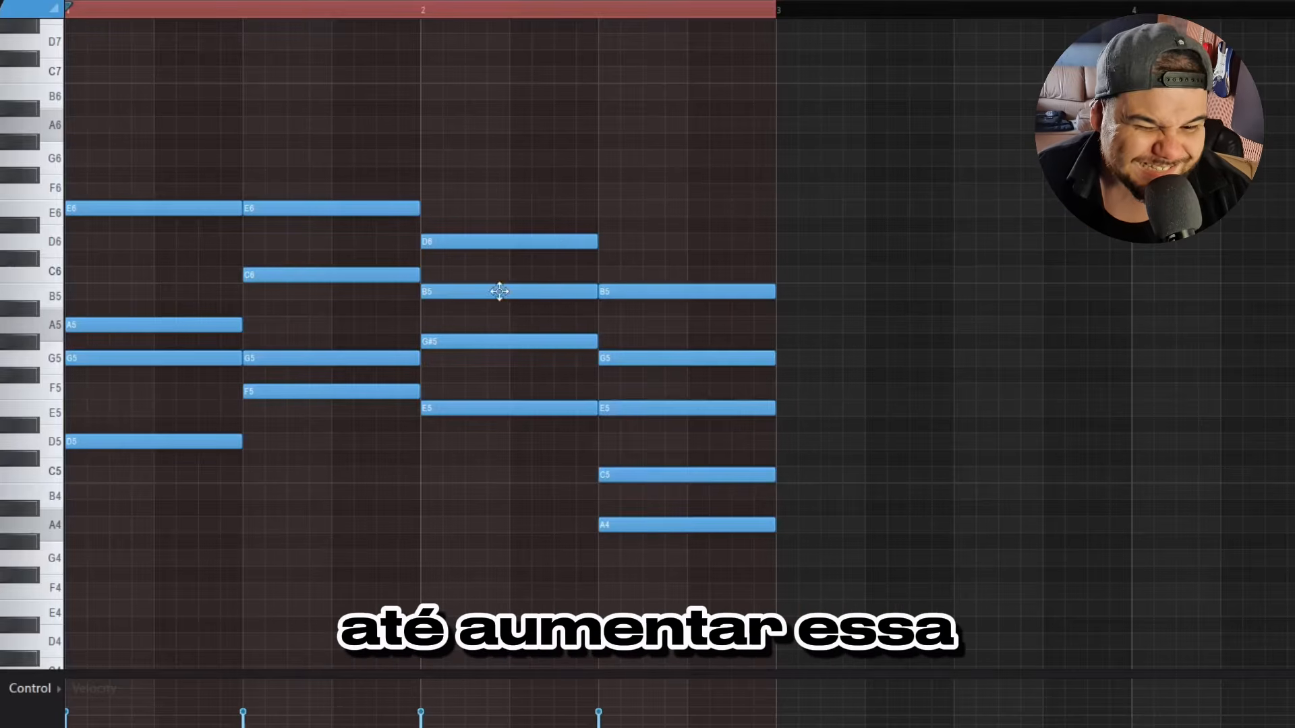
Augment the third chord's fifth by raising B5 to C6, and highlight the whole chord.
{"action": "left_click_drag", "start_coordinate": [499, 291], "coordinate": [498, 274]}
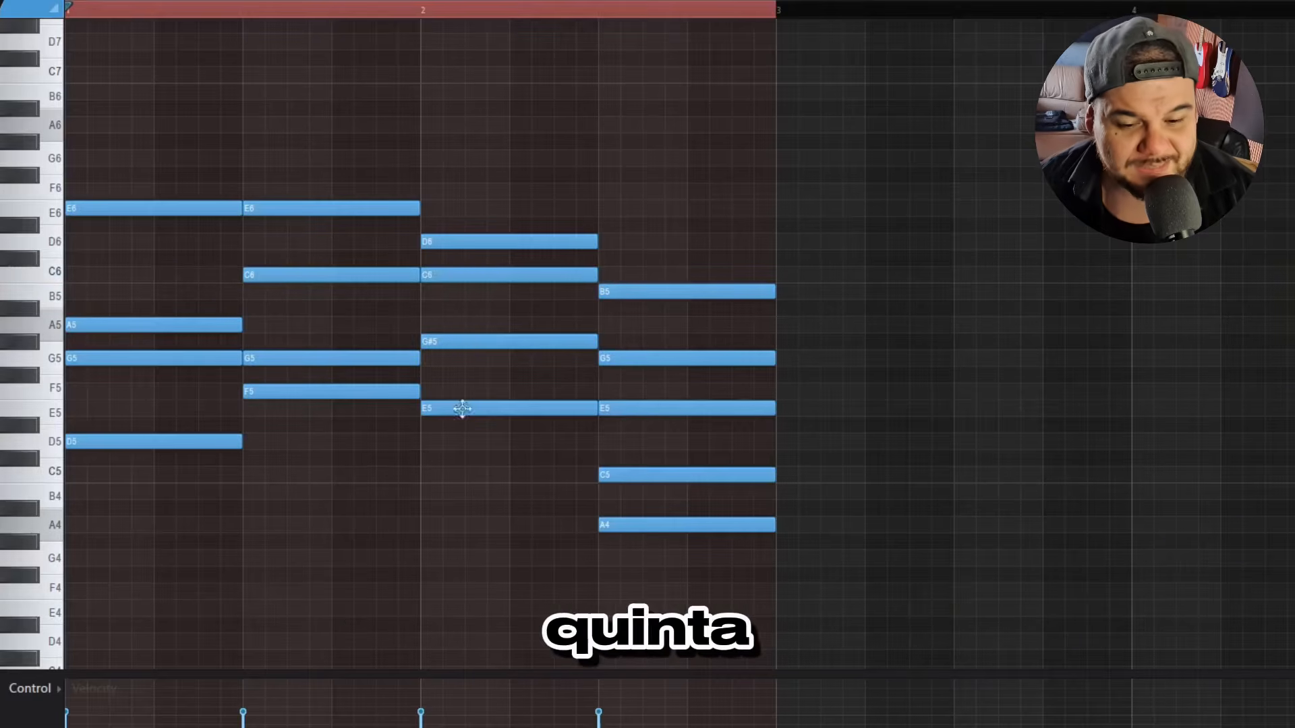
{"action": "left_click_drag", "start_coordinate": [470, 514], "coordinate": [530, 181]}
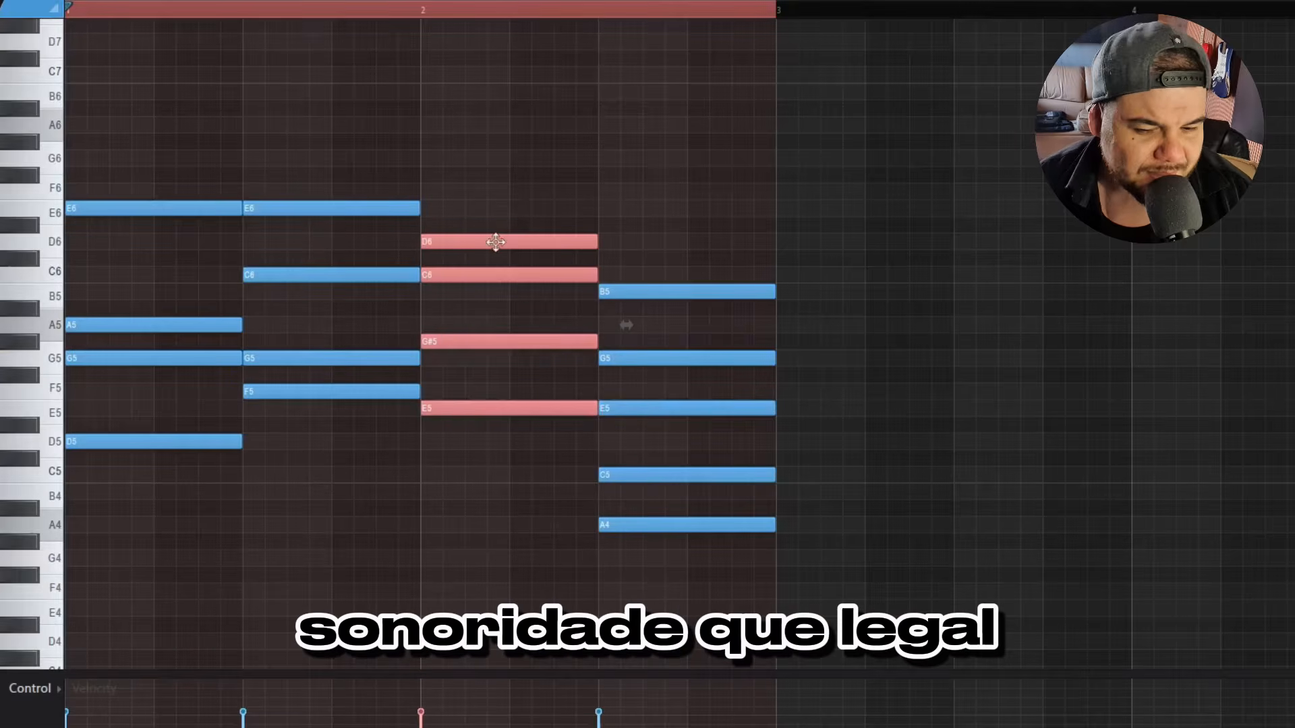
Play the progression with the augmented third chord, and highlight its chords in turn.
{"action": "key", "text": "space"}
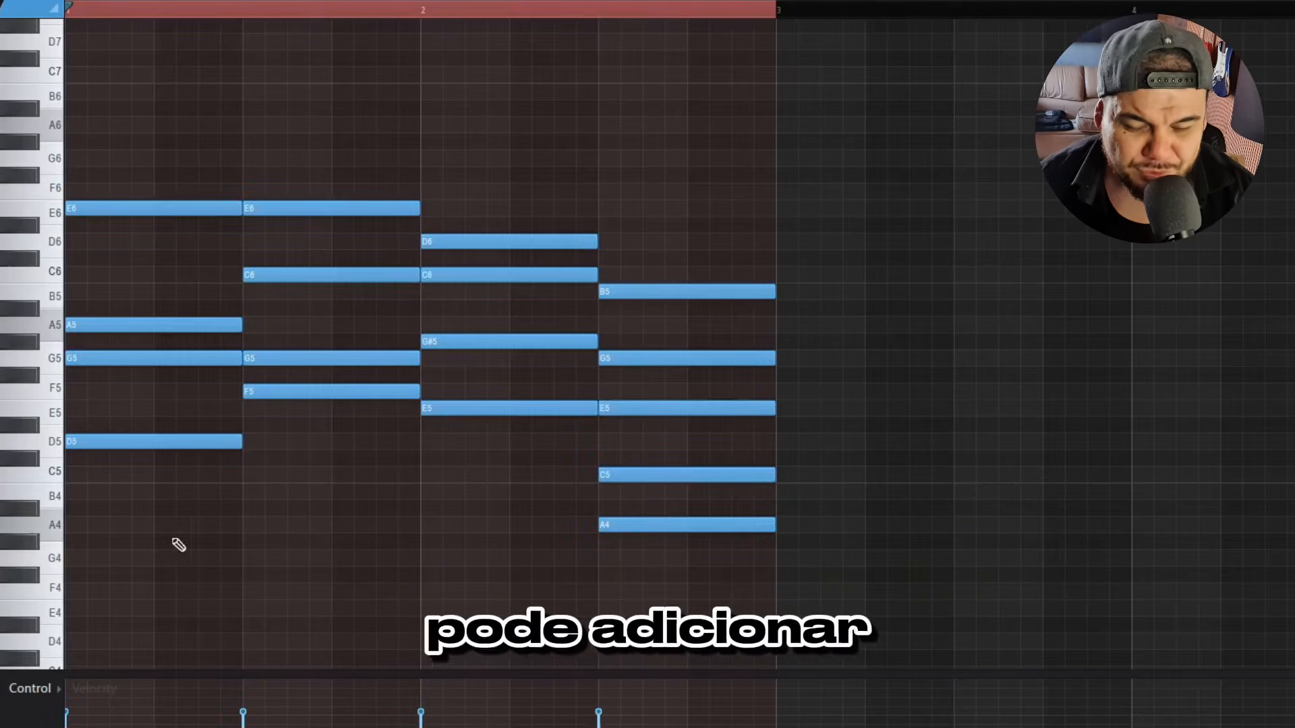
{"action": "left_click_drag", "start_coordinate": [179, 545], "coordinate": [216, 186]}
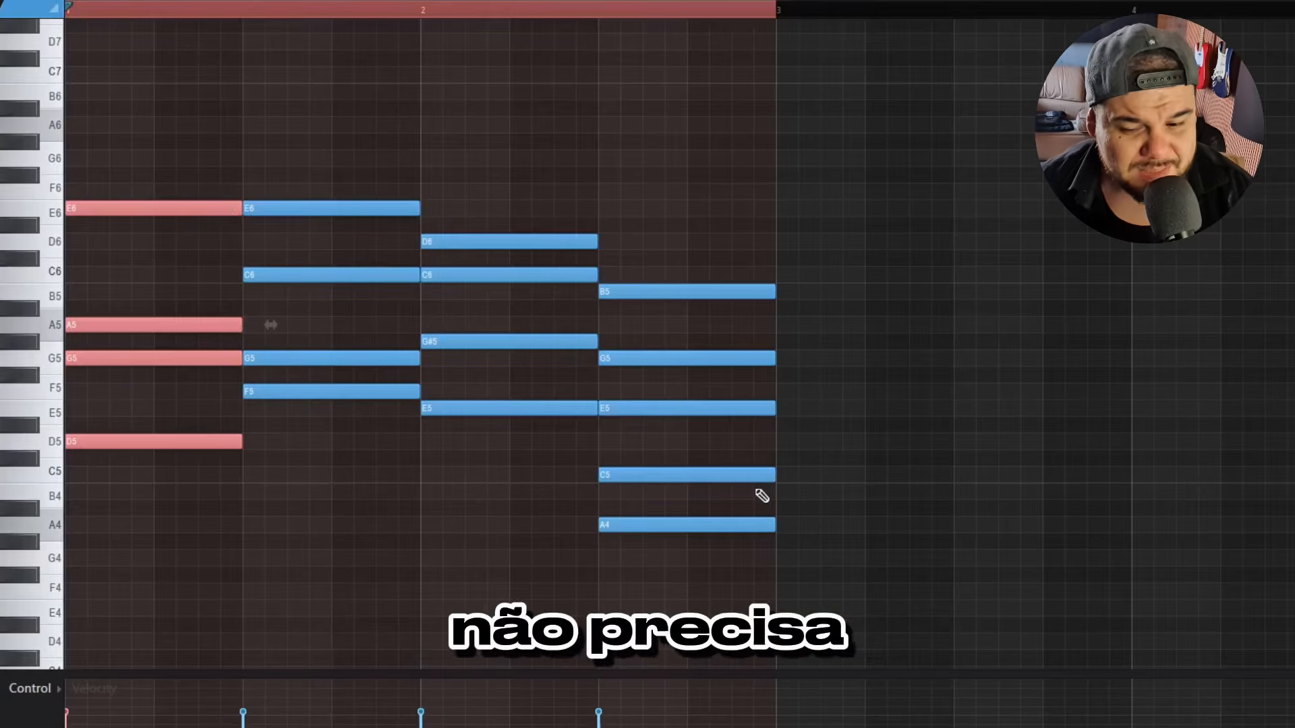
{"action": "left_click", "coordinate": [177, 586], "text": "ctrl"}
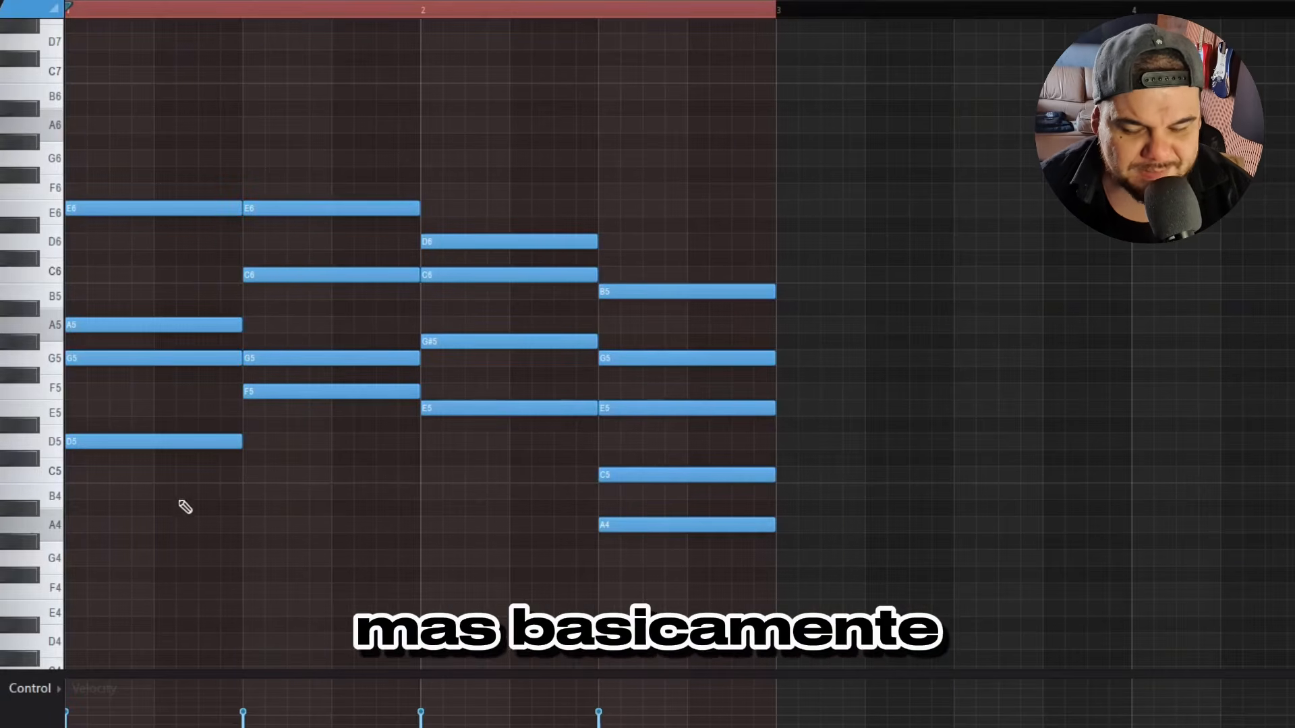
{"action": "left_click_drag", "start_coordinate": [155, 563], "coordinate": [314, 145]}
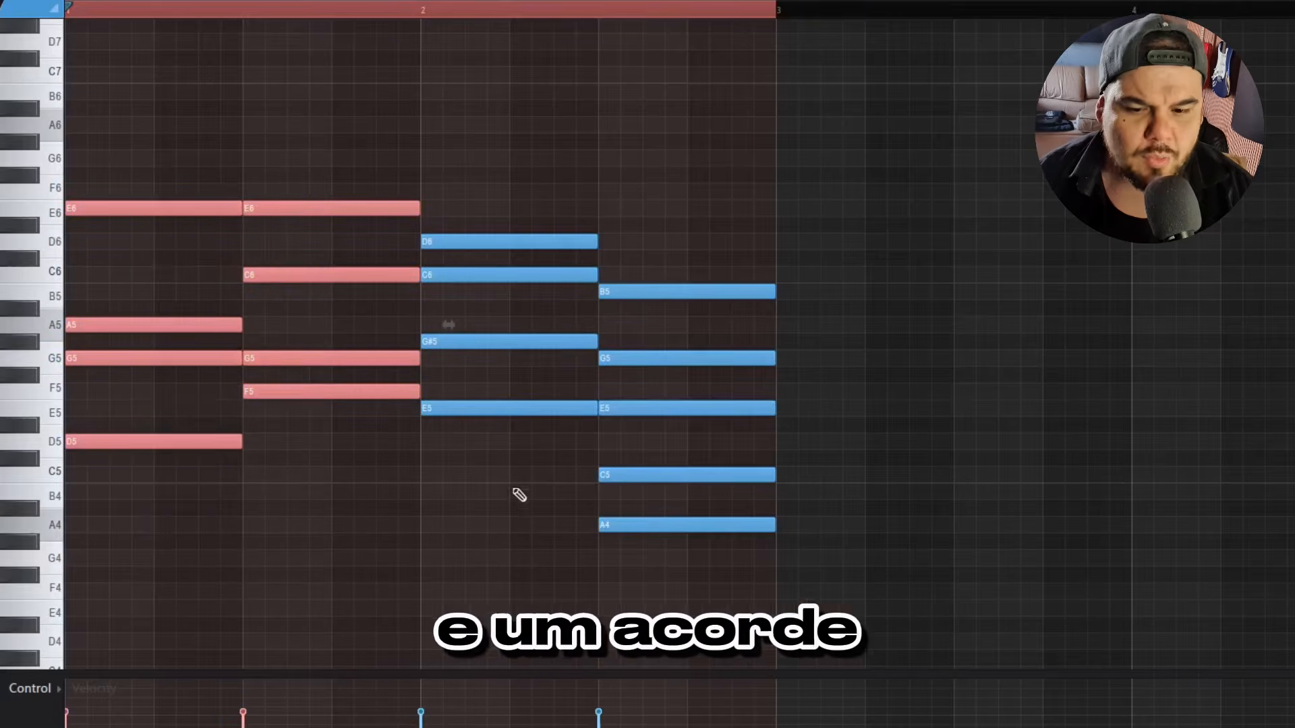
{"action": "left_click_drag", "start_coordinate": [517, 613], "coordinate": [638, 181]}
{"action": "left_click_drag", "start_coordinate": [801, 153], "coordinate": [691, 560]}
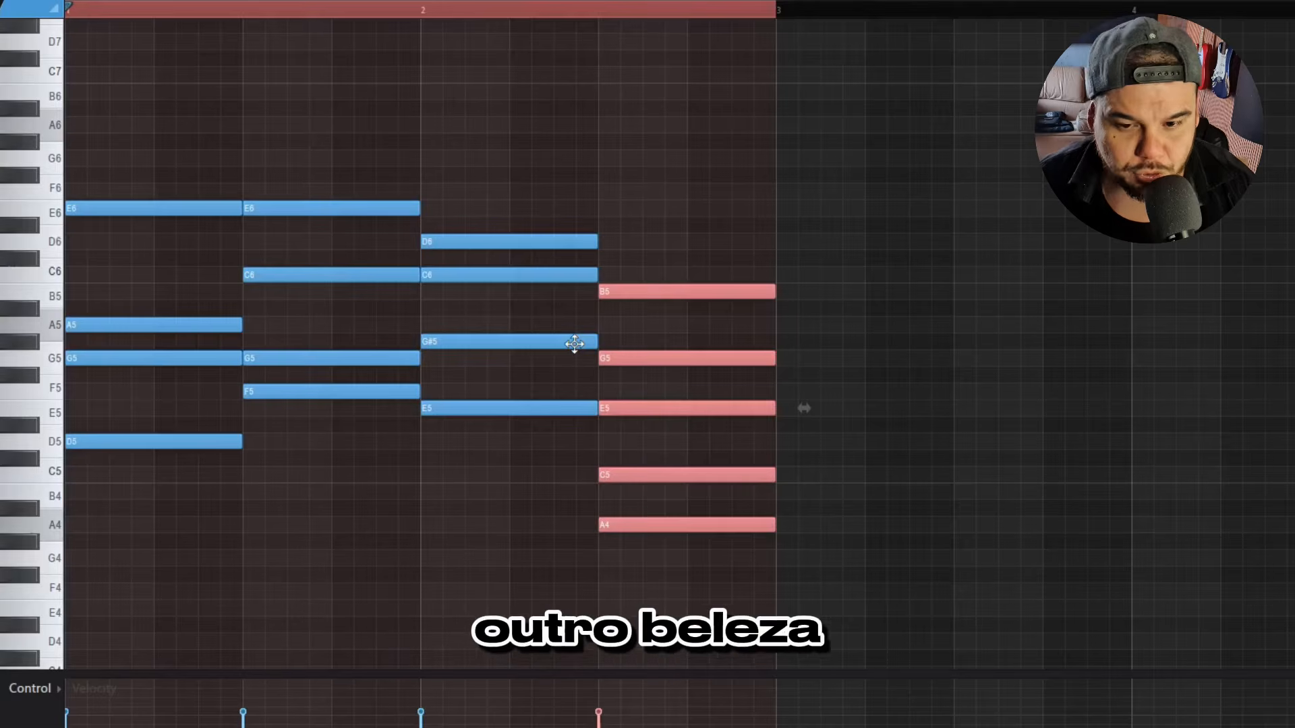
Shorten the first and third chords to one beat each, leaving a one-beat gap after each of them.
{"action": "left_click_drag", "start_coordinate": [170, 87], "coordinate": [202, 447]}
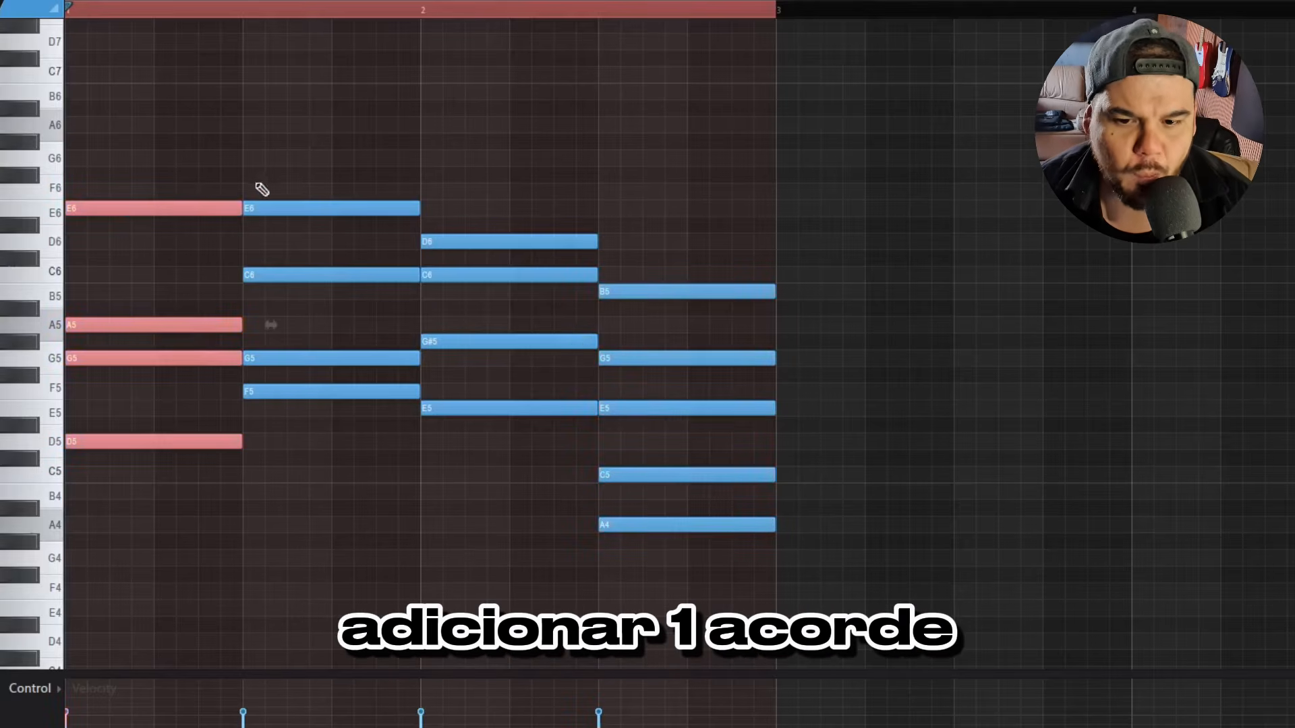
{"action": "left_click_drag", "start_coordinate": [234, 214], "coordinate": [153, 223]}
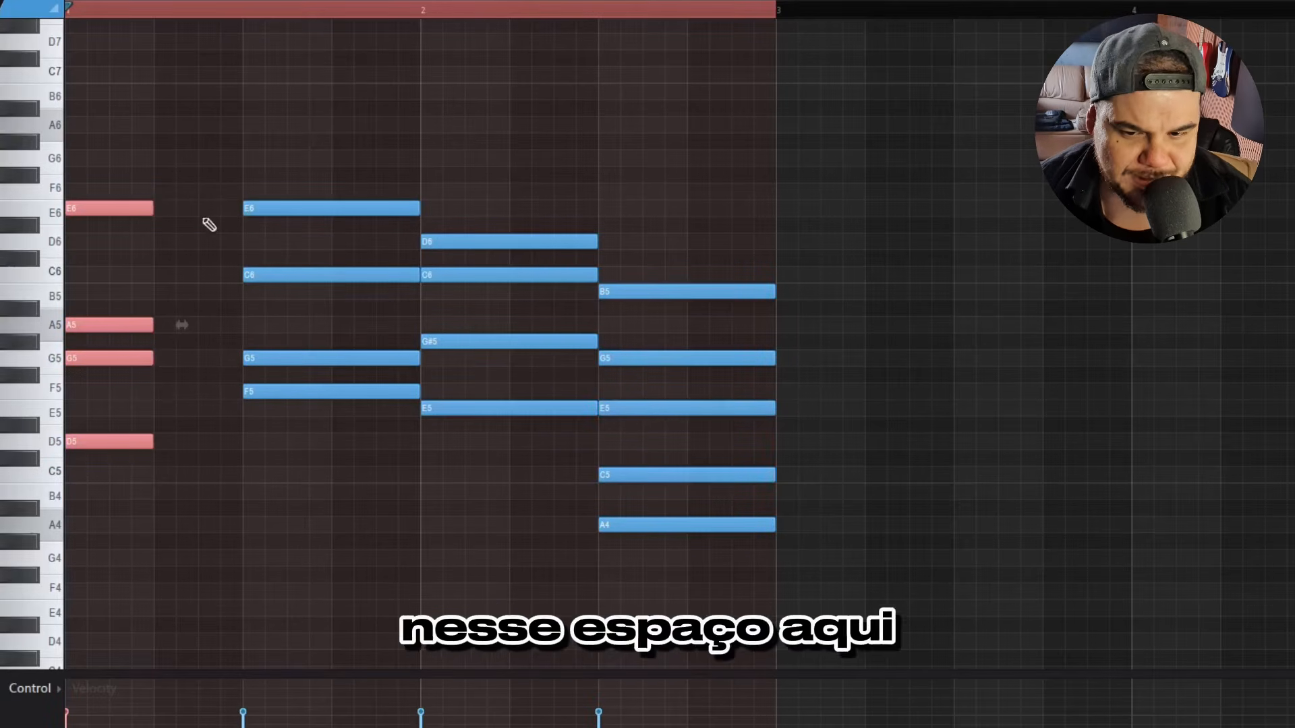
{"action": "left_click_drag", "start_coordinate": [533, 527], "coordinate": [562, 196]}
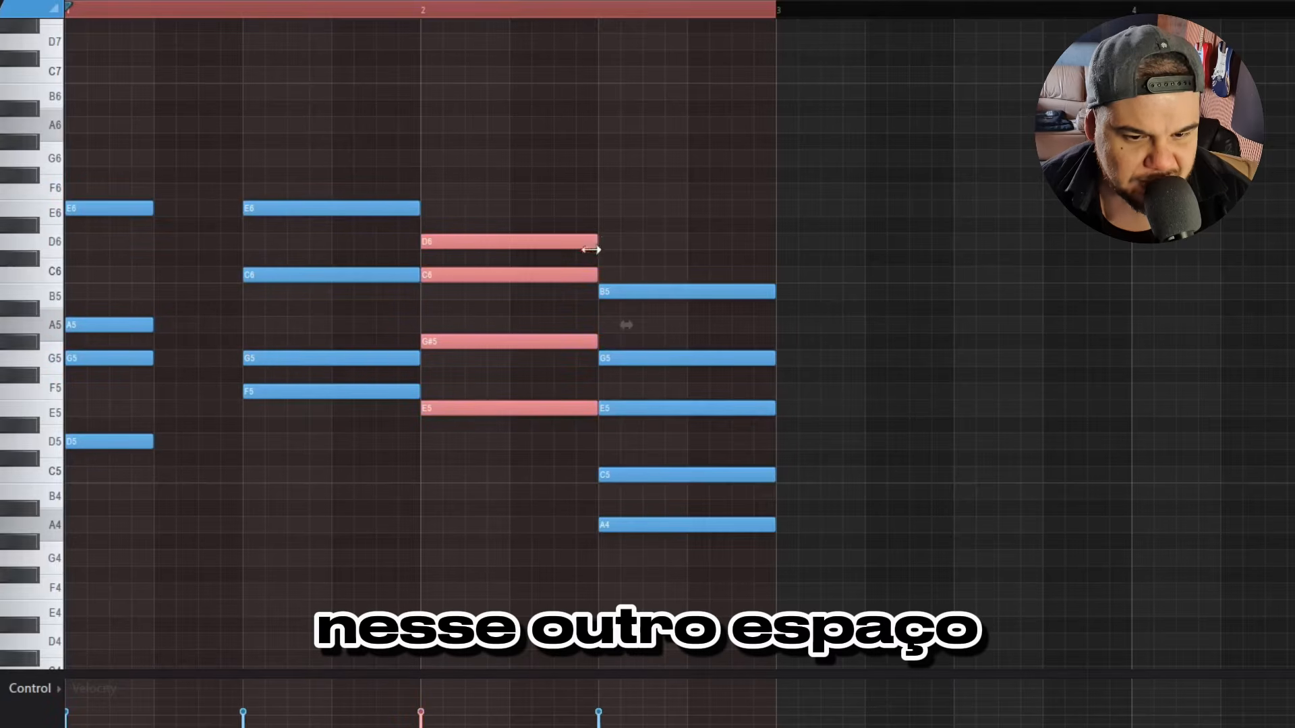
{"action": "left_click_drag", "start_coordinate": [591, 241], "coordinate": [499, 279]}
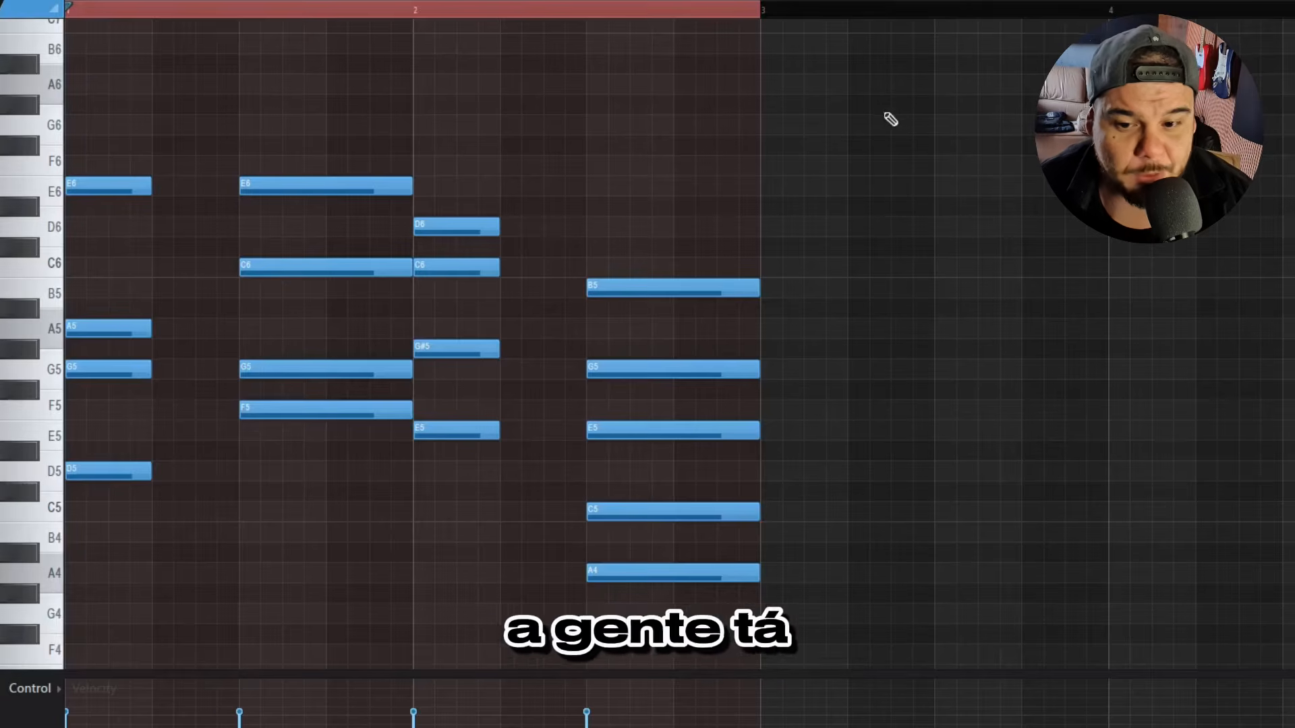
Highlight the whole progression and the first three chords to examine where passing chords fit.
{"action": "left_click_drag", "start_coordinate": [854, 117], "coordinate": [138, 604]}
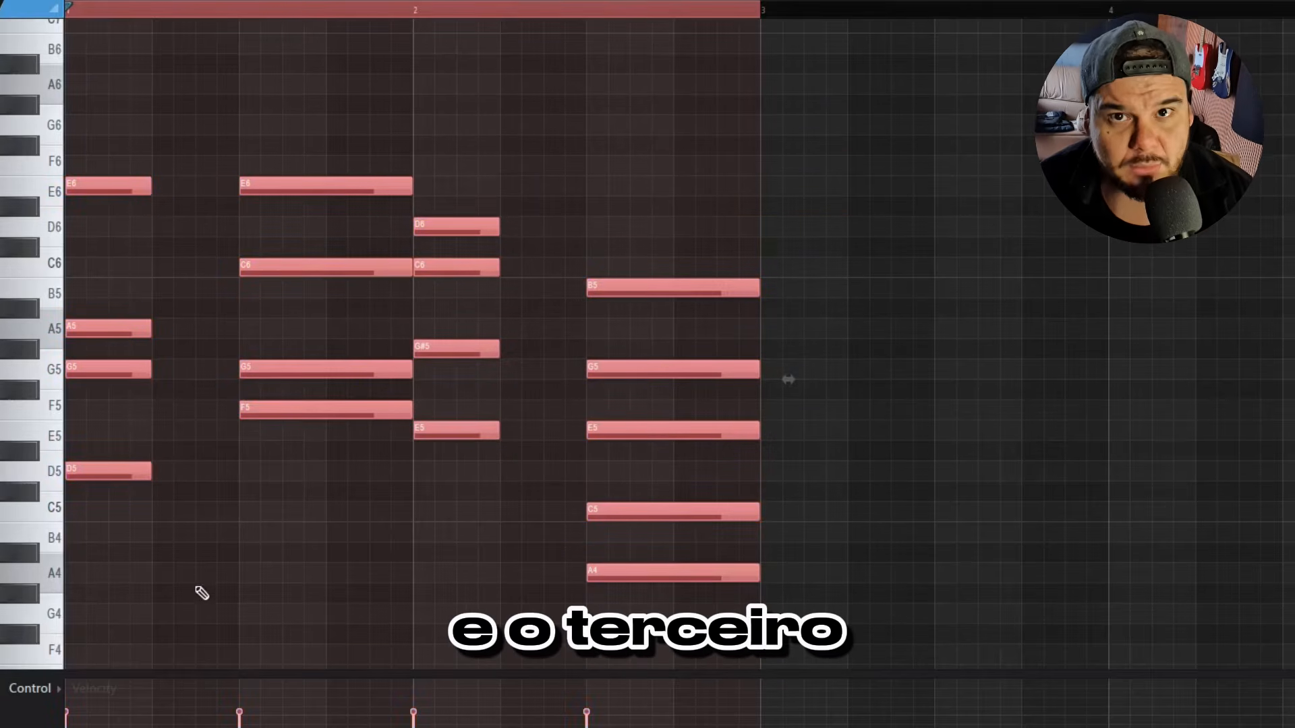
{"action": "left_click", "coordinate": [218, 480], "text": "ctrl"}
{"action": "left_click_drag", "start_coordinate": [242, 531], "coordinate": [331, 236]}
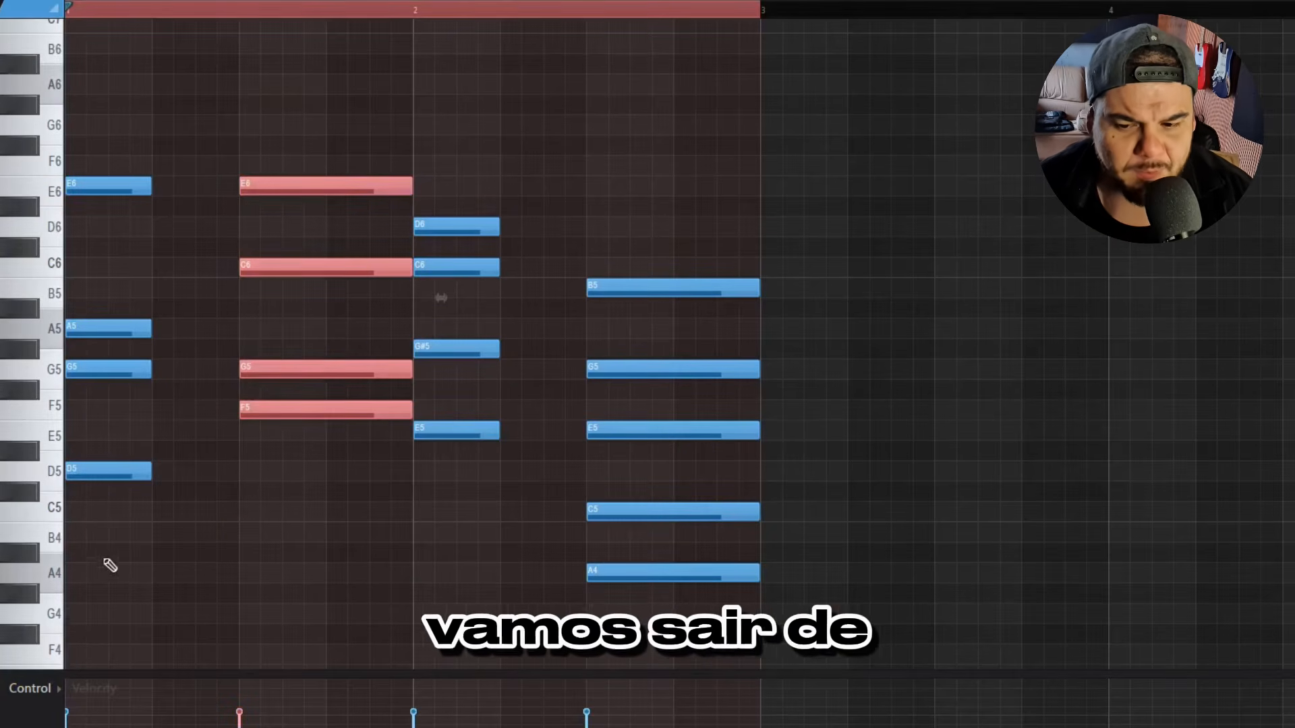
{"action": "left_click_drag", "start_coordinate": [122, 541], "coordinate": [106, 138]}
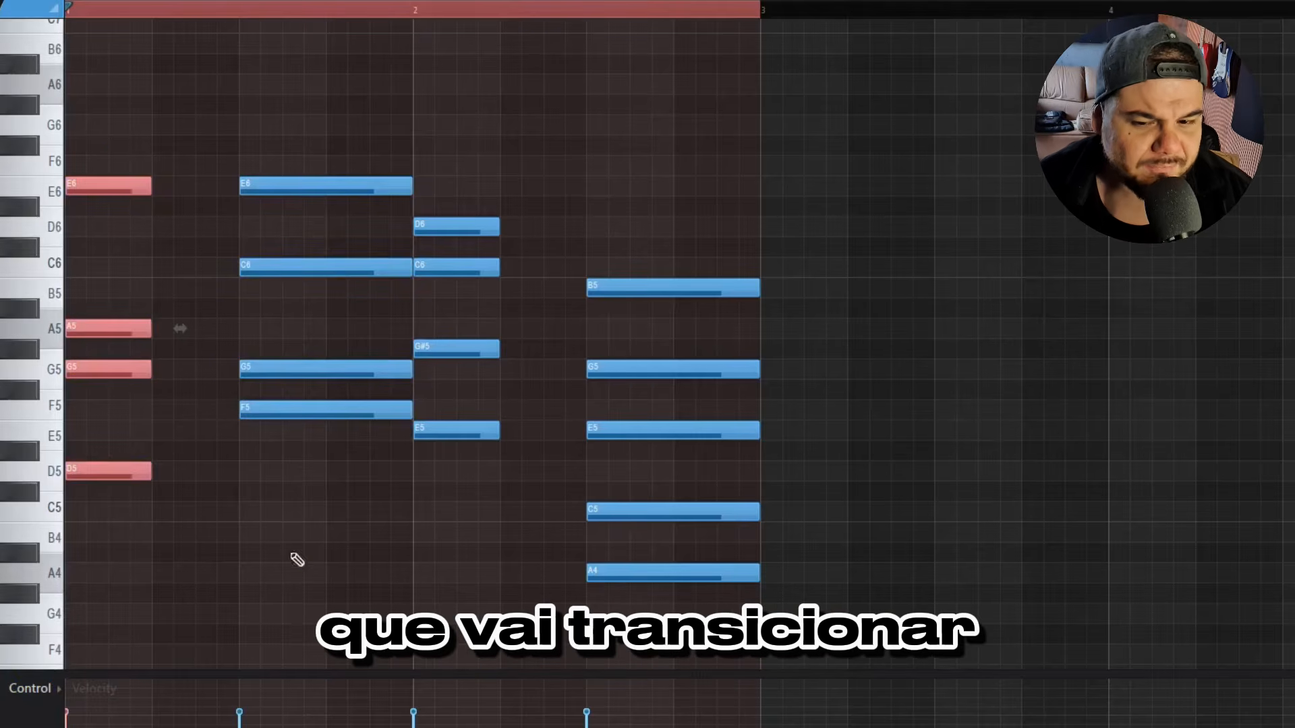
{"action": "left_click_drag", "start_coordinate": [295, 558], "coordinate": [320, 132]}
{"action": "left_click_drag", "start_coordinate": [446, 539], "coordinate": [485, 136]}
{"action": "left_click", "coordinate": [310, 580]}
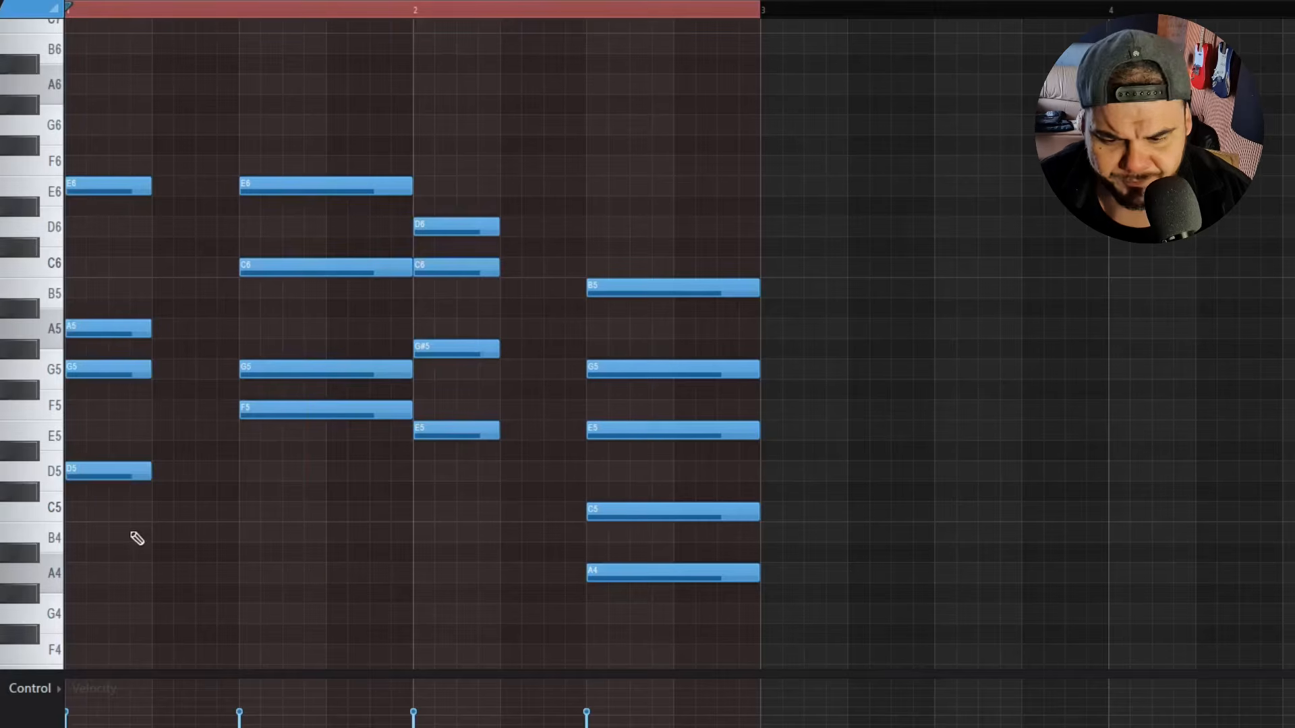
Fill the gap after the first chord with a one-beat Cmaj7 (C5, E5, G5, B5), and play the progression.
{"action": "left_click", "coordinate": [146, 512]}
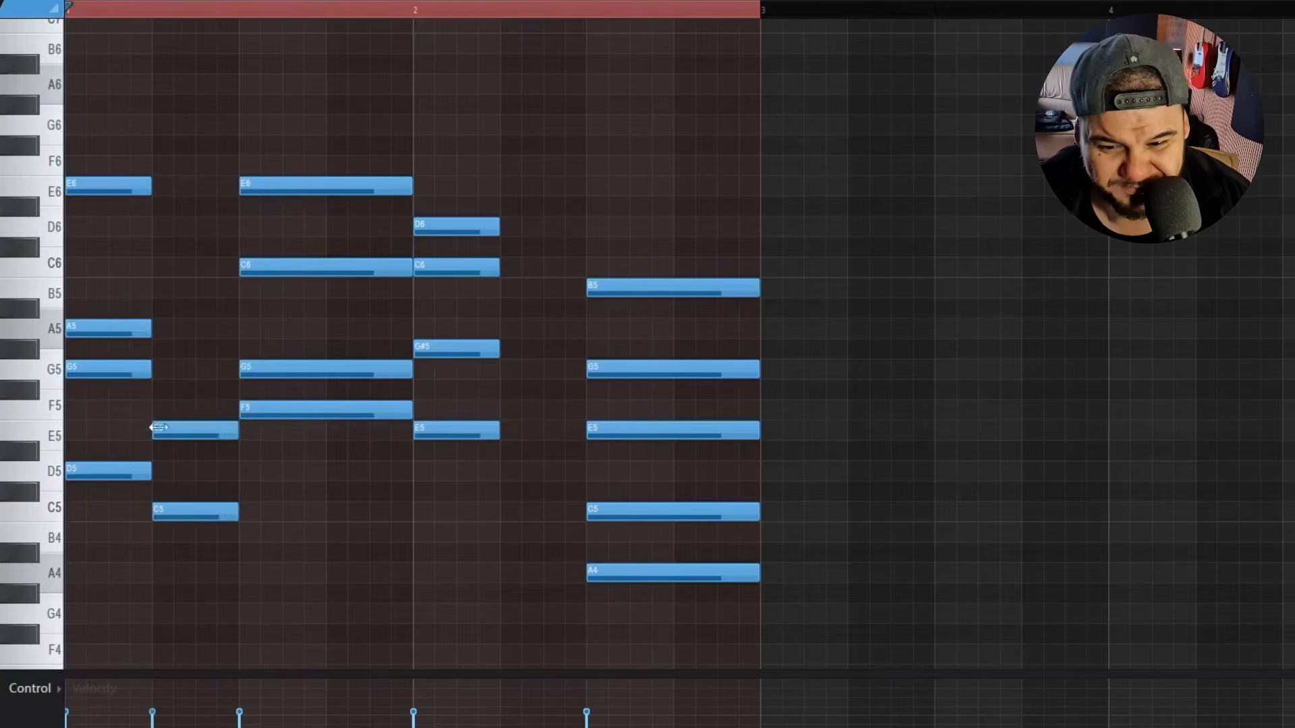
{"action": "left_click", "coordinate": [162, 371]}
{"action": "left_click", "coordinate": [168, 288]}
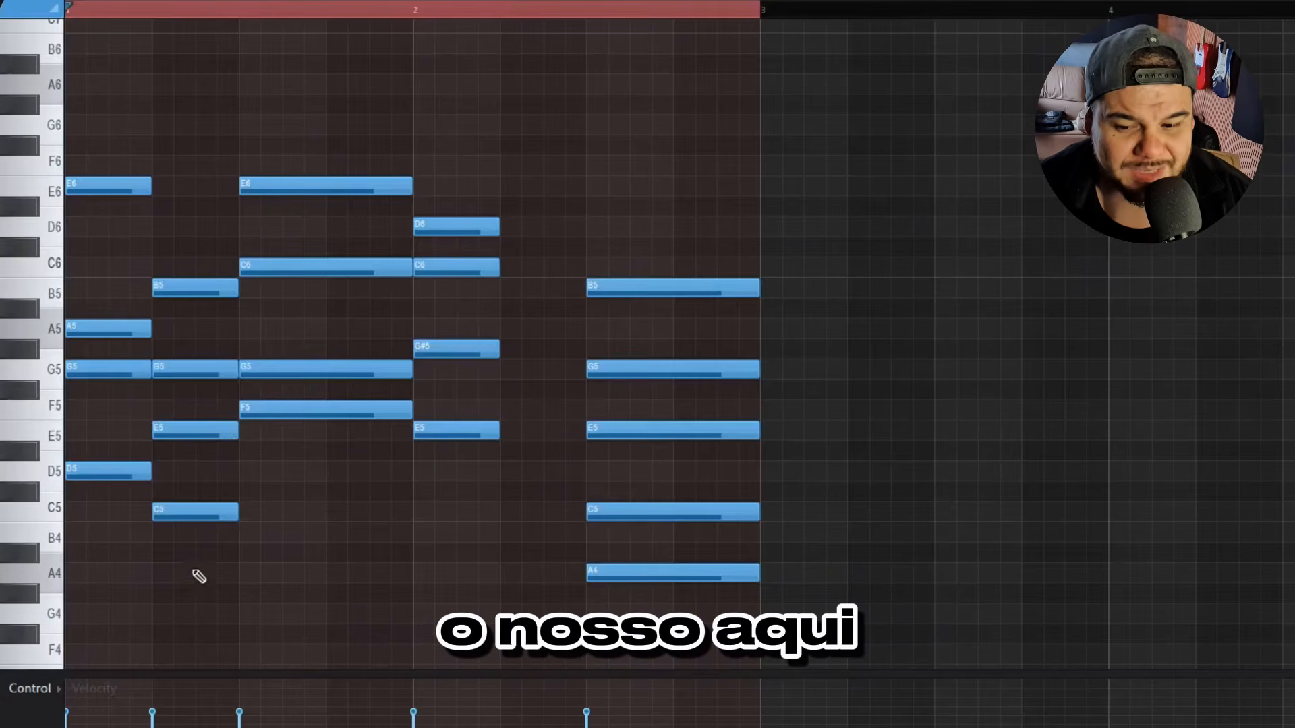
{"action": "left_click_drag", "start_coordinate": [189, 602], "coordinate": [213, 247]}
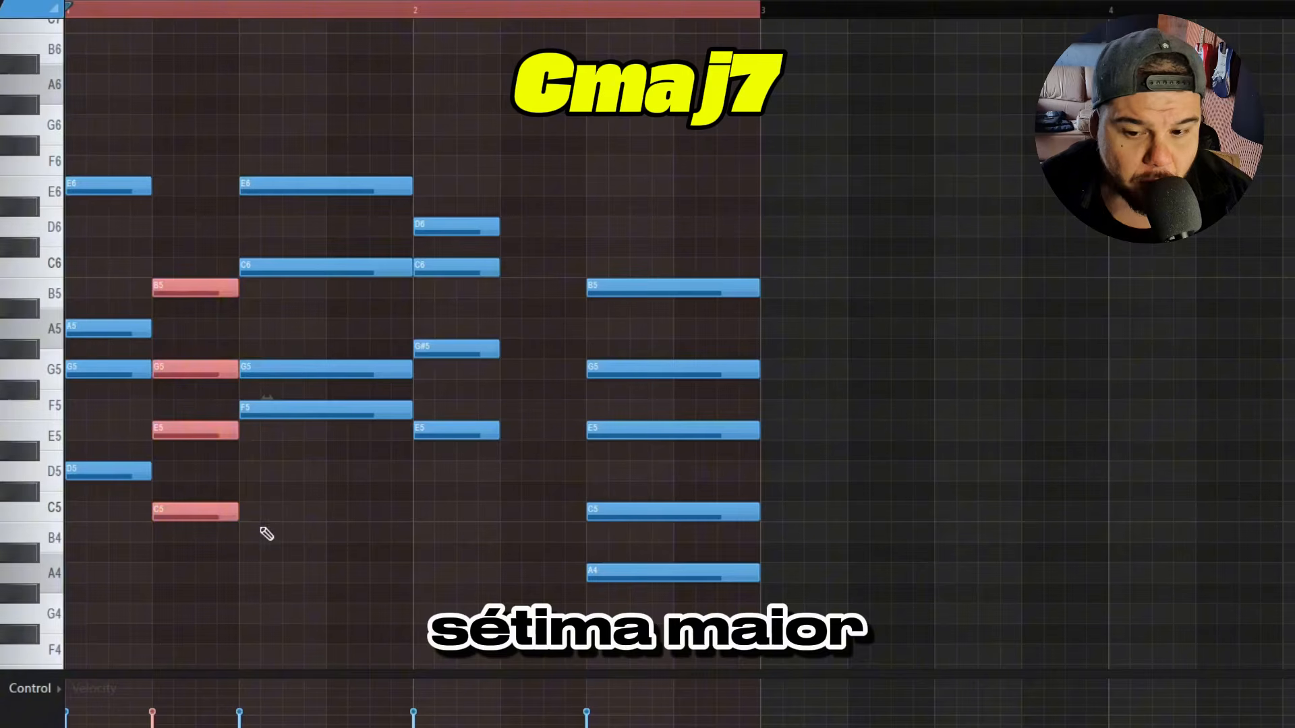
{"action": "key", "text": "space"}
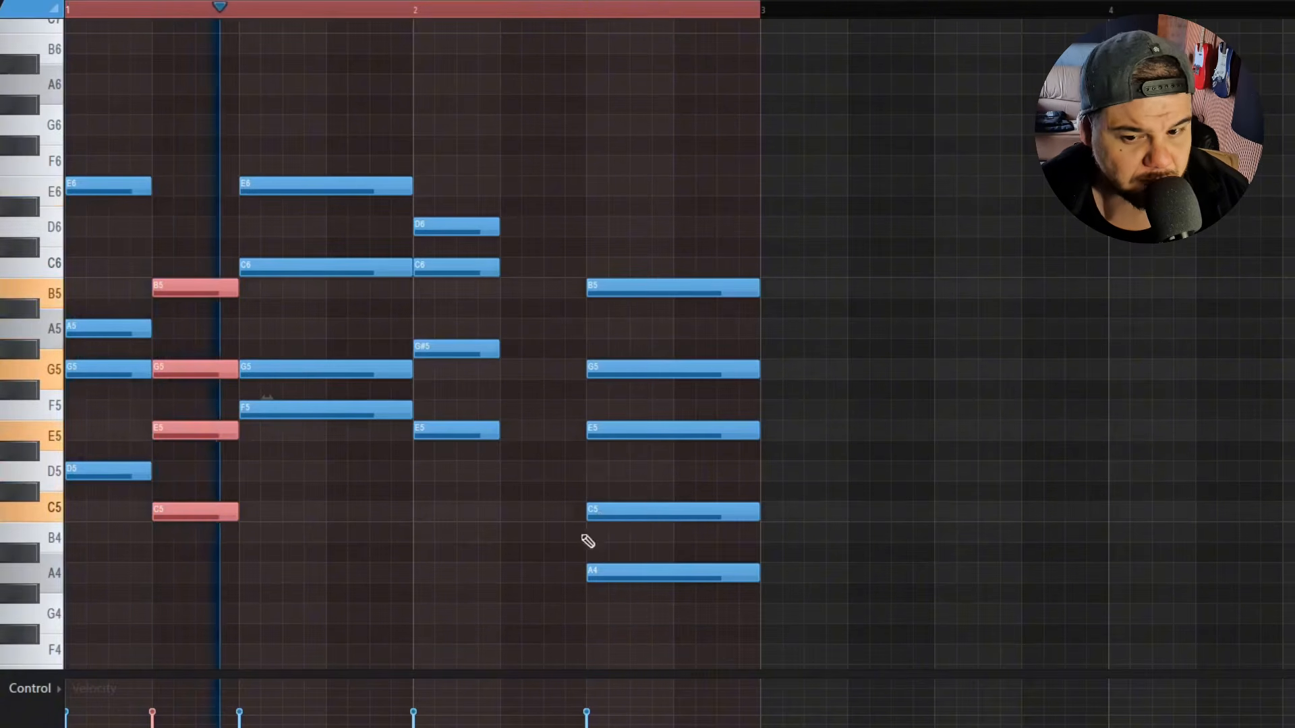
{"action": "key", "text": "space"}
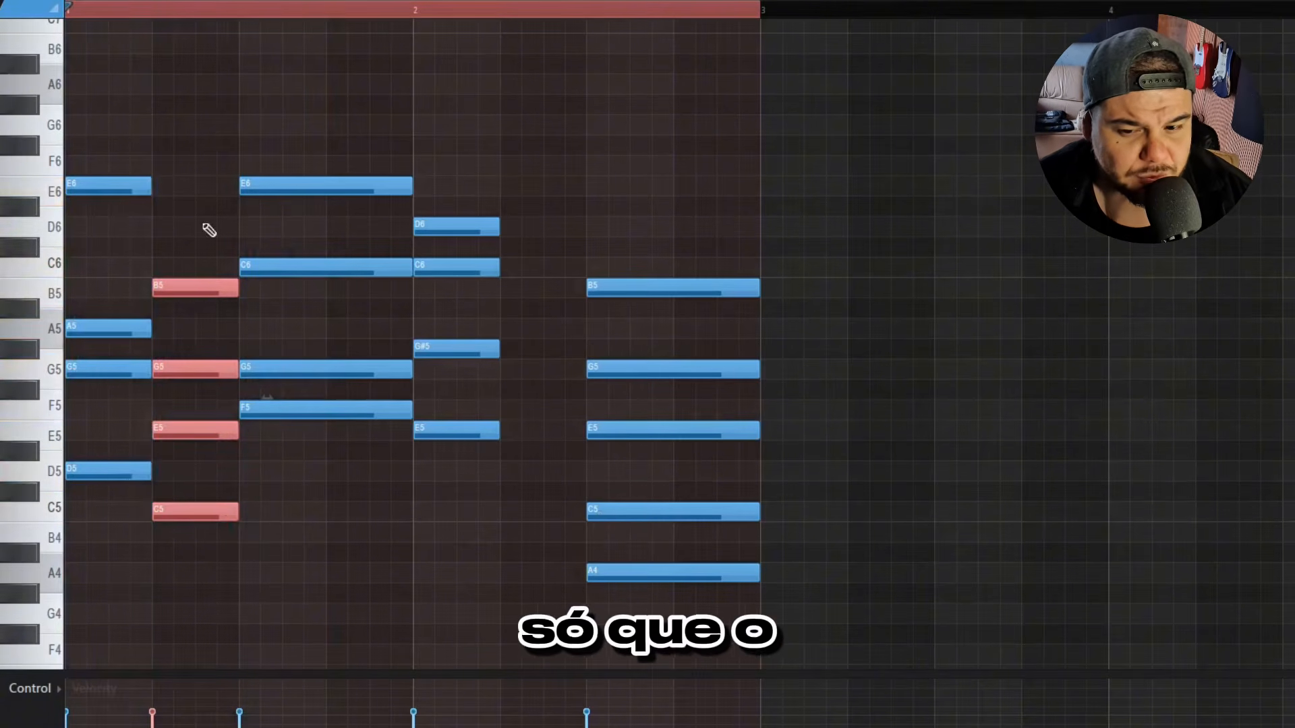
Invert the Cmaj7 passing chord by moving its fifth down an octave from G5 to G4.
{"action": "left_click", "coordinate": [201, 369]}
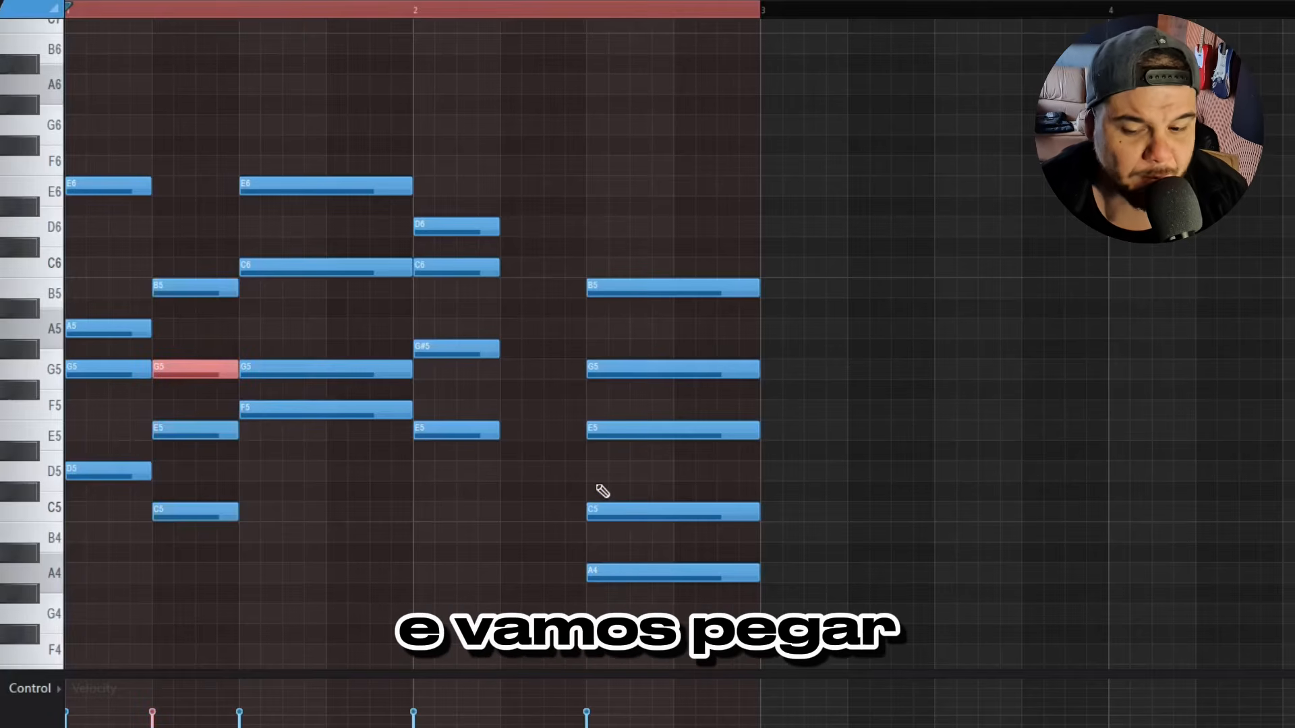
{"action": "key", "text": "ctrl+Down"}
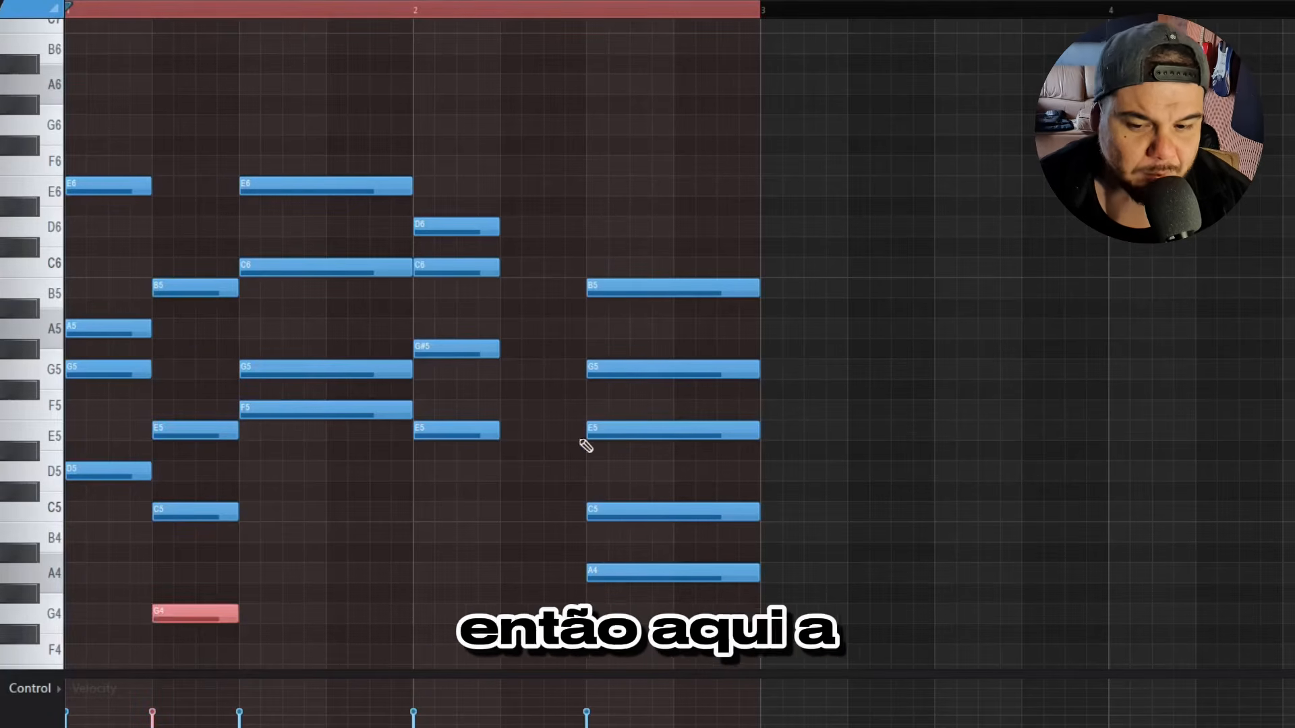
{"action": "left_click_drag", "start_coordinate": [191, 237], "coordinate": [191, 322]}
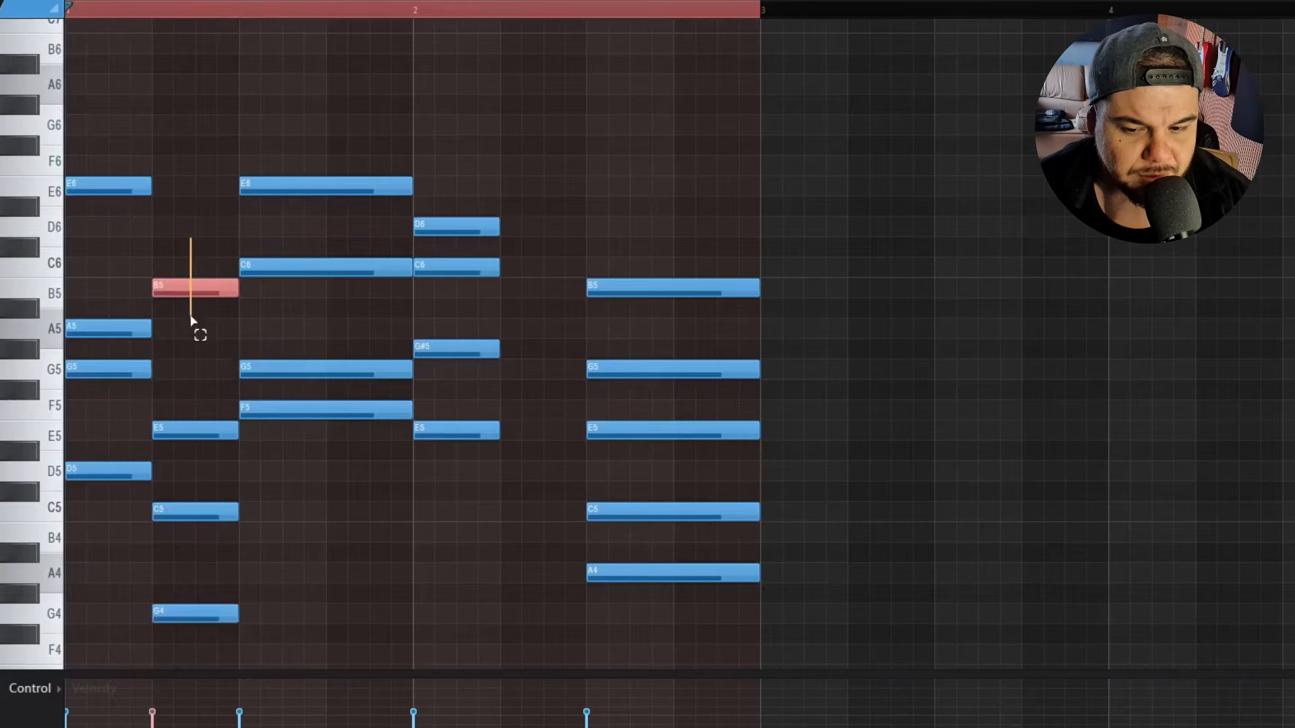
Raise the whole inverted Cmaj7 passing chord by one octave, and play the progression.
{"action": "left_click_drag", "start_coordinate": [186, 220], "coordinate": [206, 617]}
{"action": "left_click", "coordinate": [308, 582], "text": "ctrl"}
{"action": "left_click_drag", "start_coordinate": [206, 216], "coordinate": [228, 651]}
{"action": "key", "text": "ctrl+Up"}
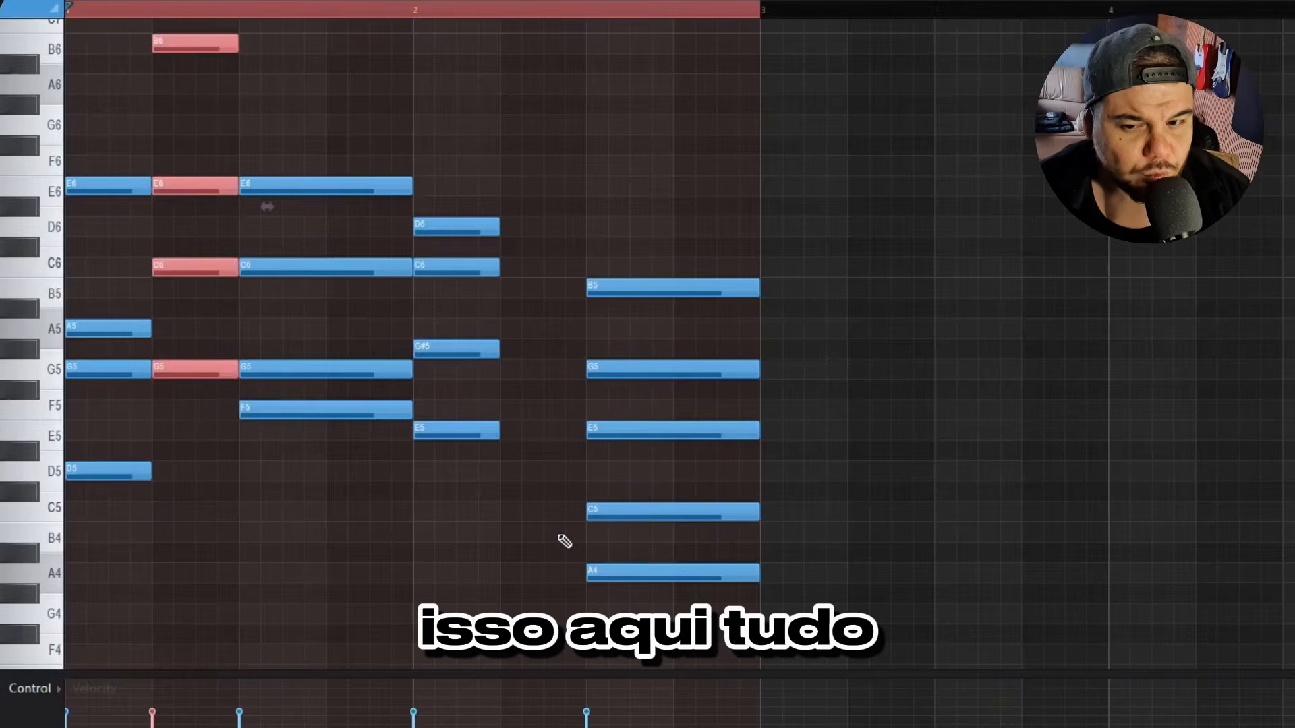
{"action": "scroll", "coordinate": [425, 578], "scroll_direction": "up", "scroll_amount": 2}
{"action": "key", "text": "space"}
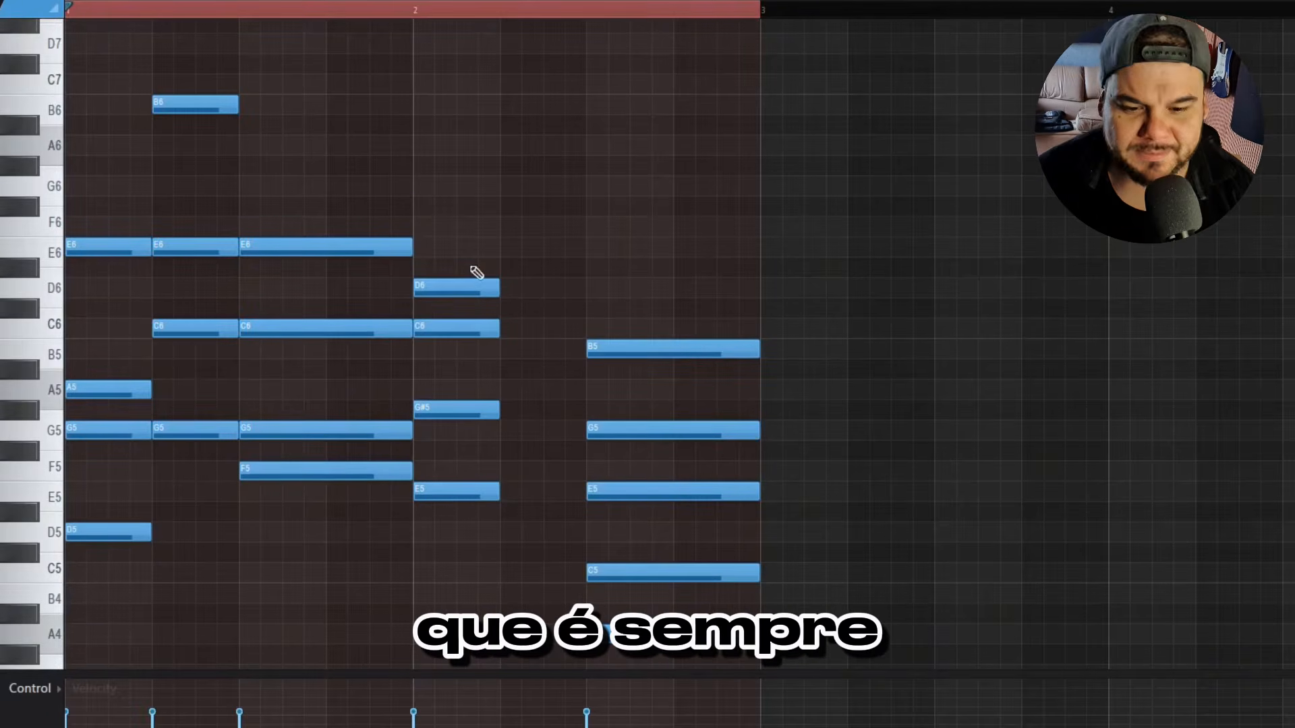
Fill the gap after the dominant chord with a one-beat E minor seventh chord: E5, G5, B5 and D6.
{"action": "left_click_drag", "start_coordinate": [465, 177], "coordinate": [442, 516]}
{"action": "left_click_drag", "start_coordinate": [680, 263], "coordinate": [674, 617]}
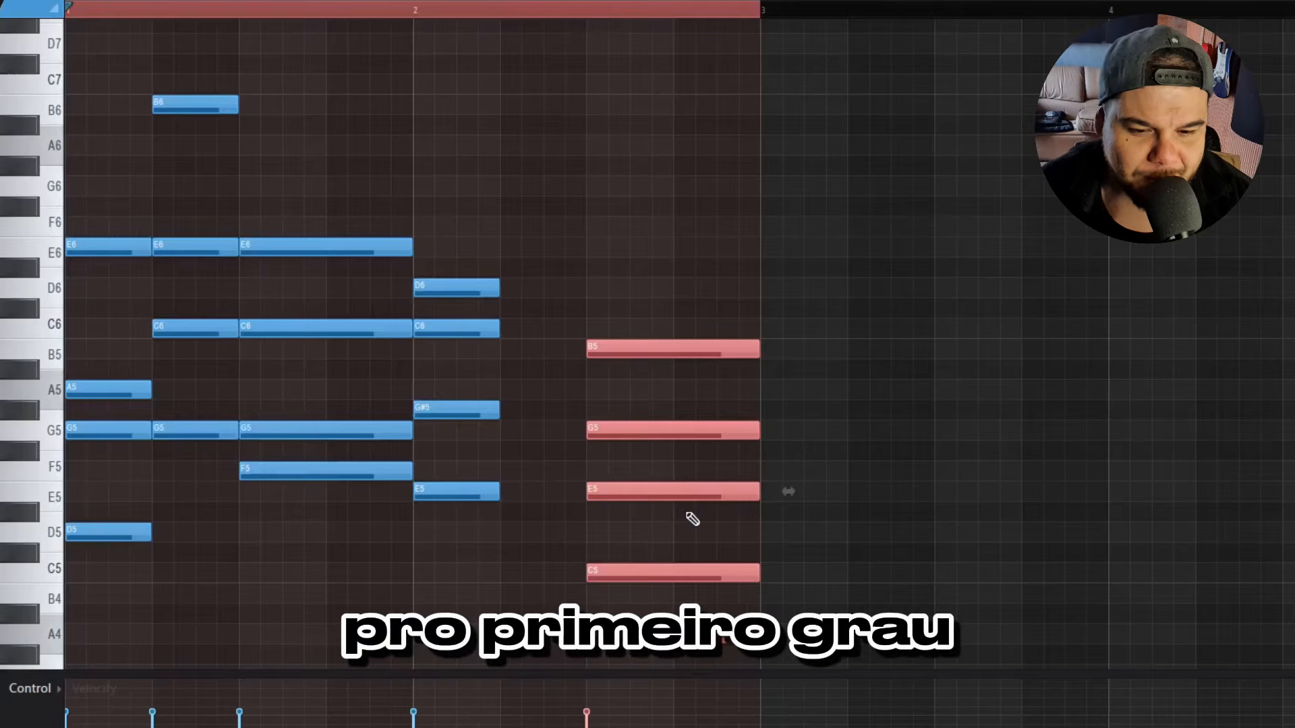
{"action": "left_click_drag", "start_coordinate": [481, 209], "coordinate": [449, 497]}
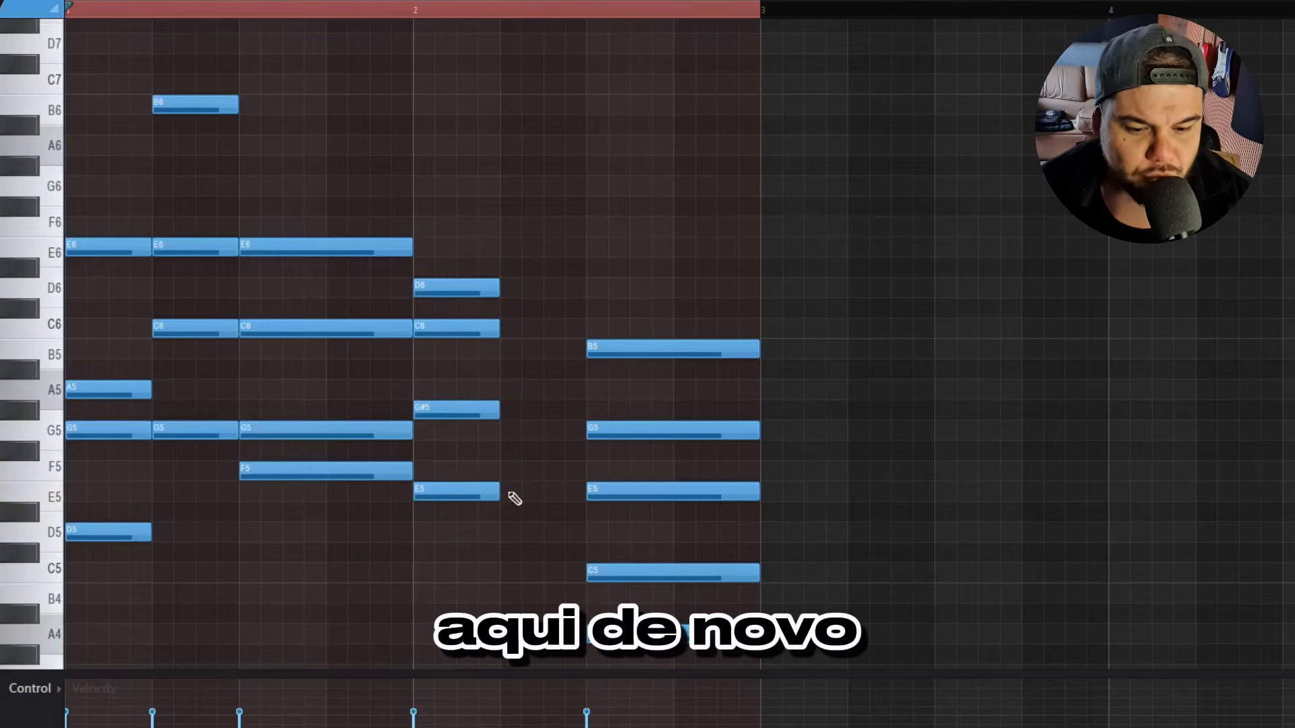
{"action": "left_click", "coordinate": [509, 431]}
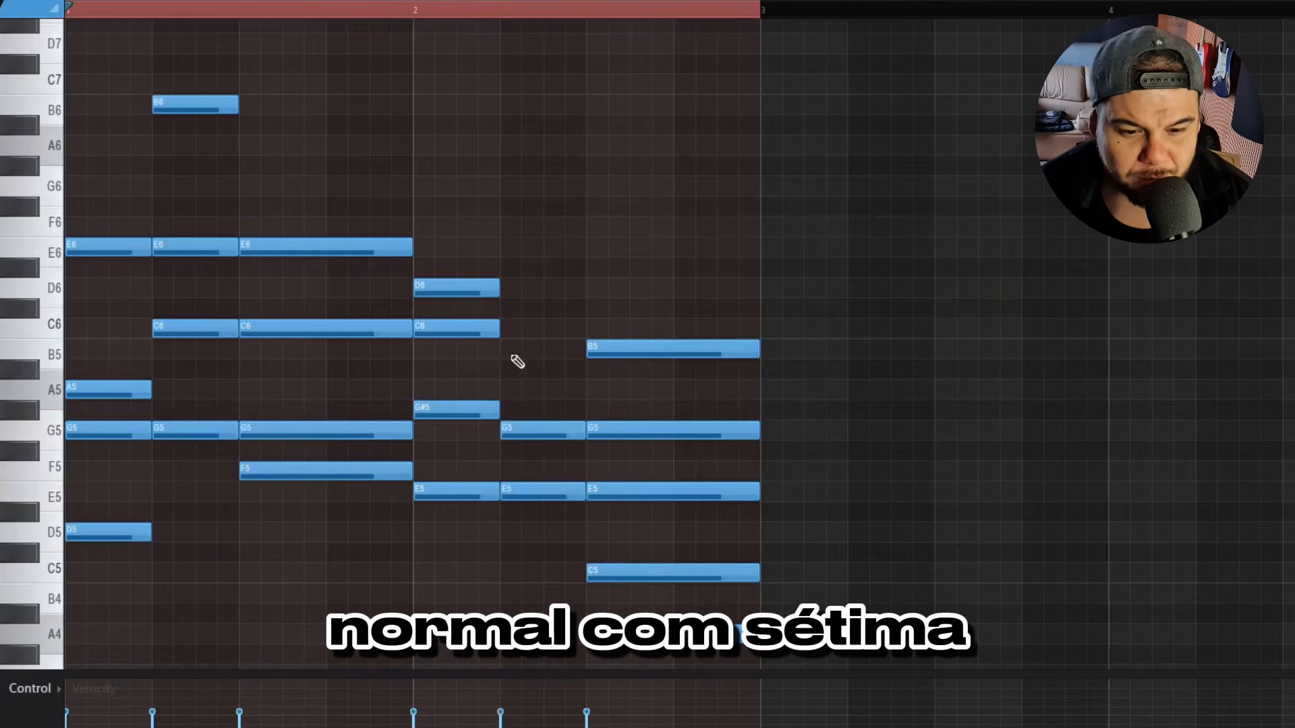
{"action": "left_click", "coordinate": [512, 288]}
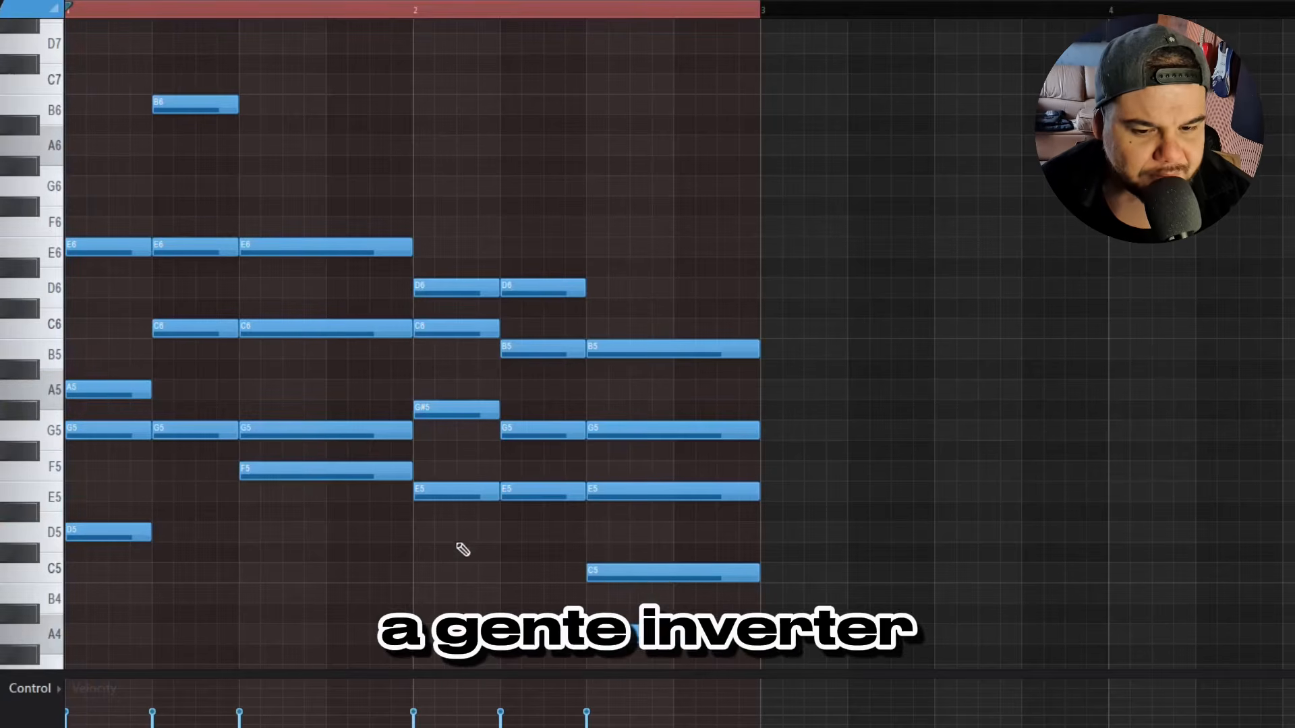
Highlight the altered dominant, the E minor seventh and the last chord, and play the progression.
{"action": "left_click_drag", "start_coordinate": [454, 540], "coordinate": [450, 245]}
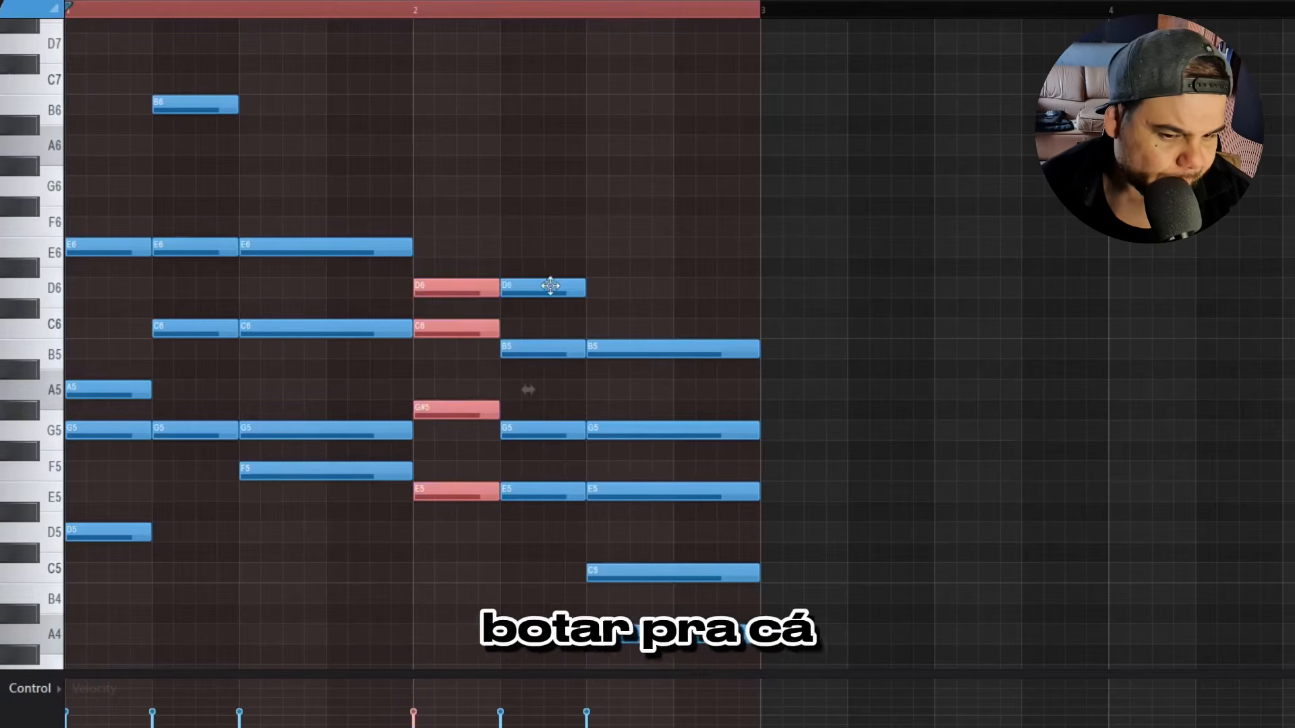
{"action": "left_click_drag", "start_coordinate": [539, 206], "coordinate": [545, 270]}
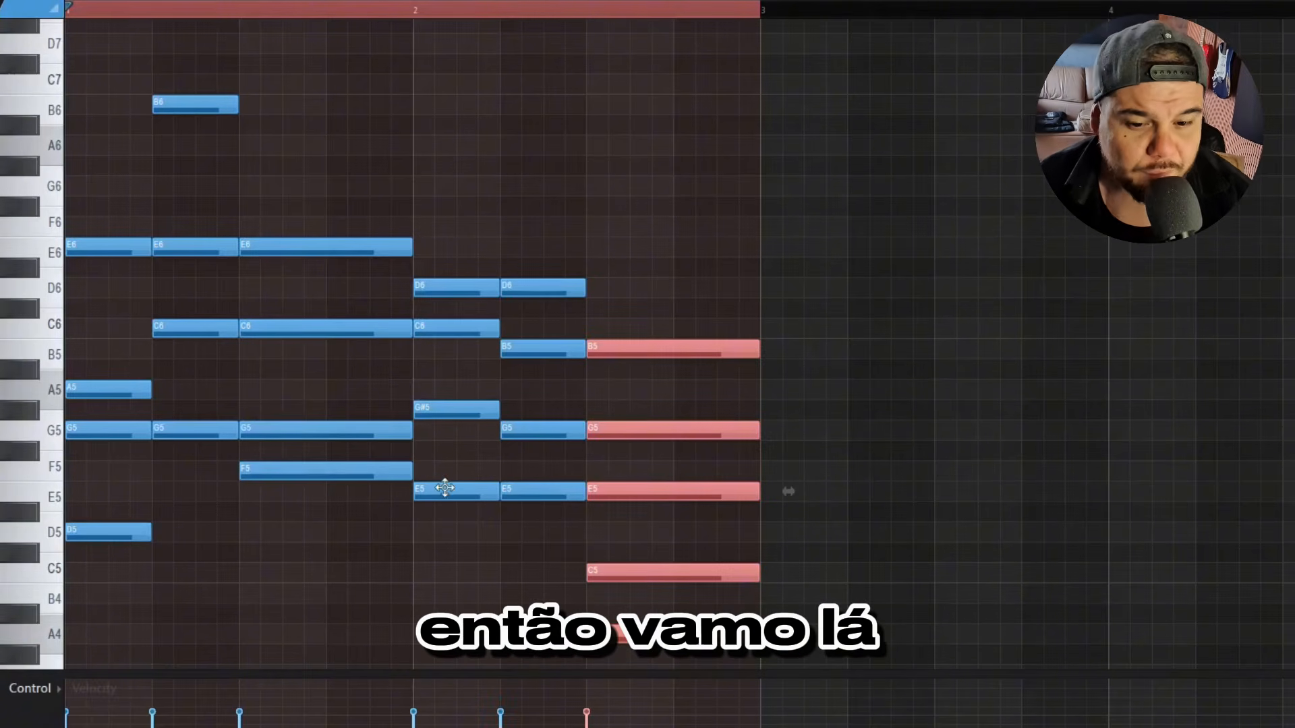
{"action": "left_click", "coordinate": [620, 263], "text": "ctrl"}
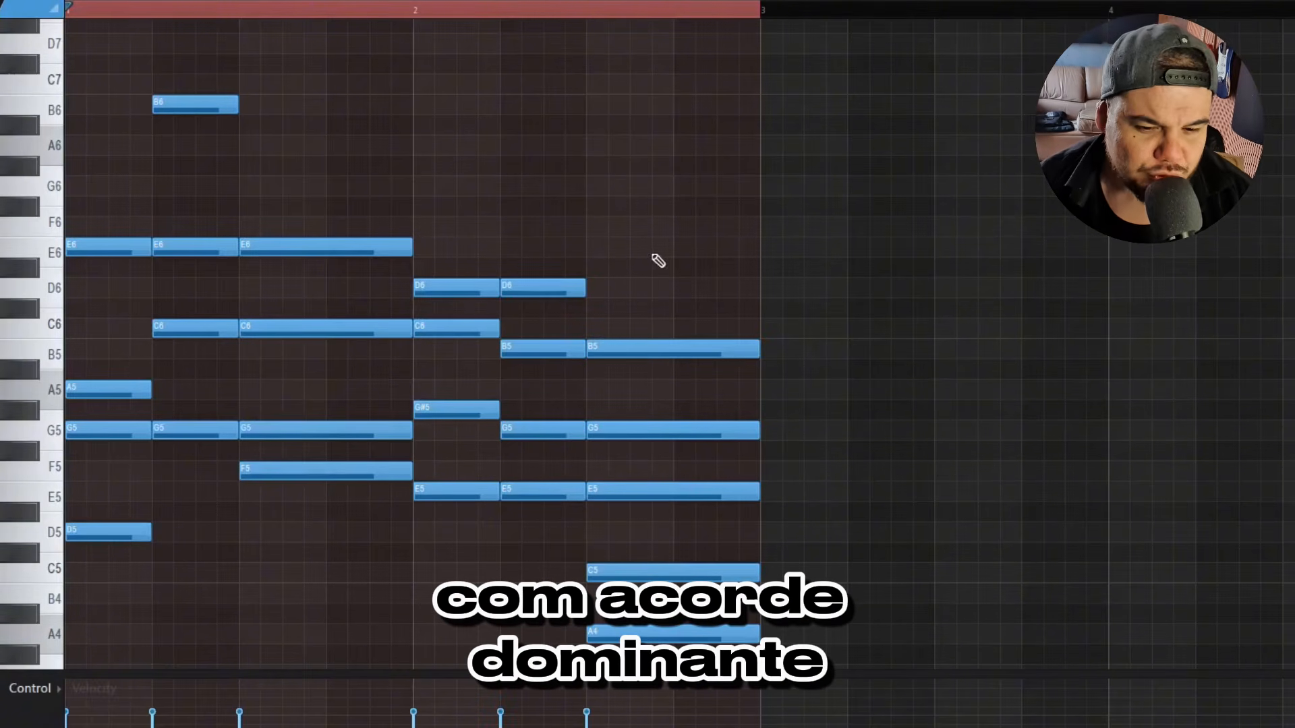
{"action": "left_click_drag", "start_coordinate": [502, 244], "coordinate": [439, 559]}
{"action": "left_click_drag", "start_coordinate": [570, 177], "coordinate": [530, 519]}
{"action": "key", "text": "space"}
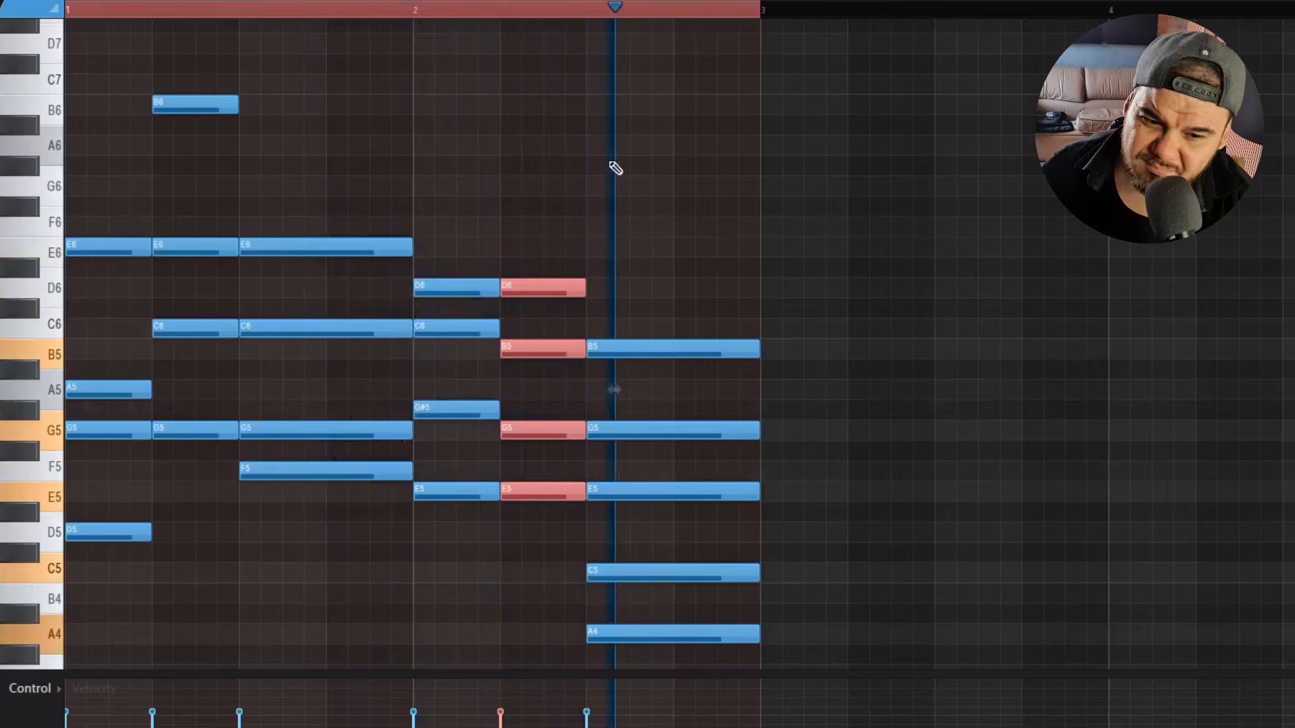
{"action": "key", "text": "space"}
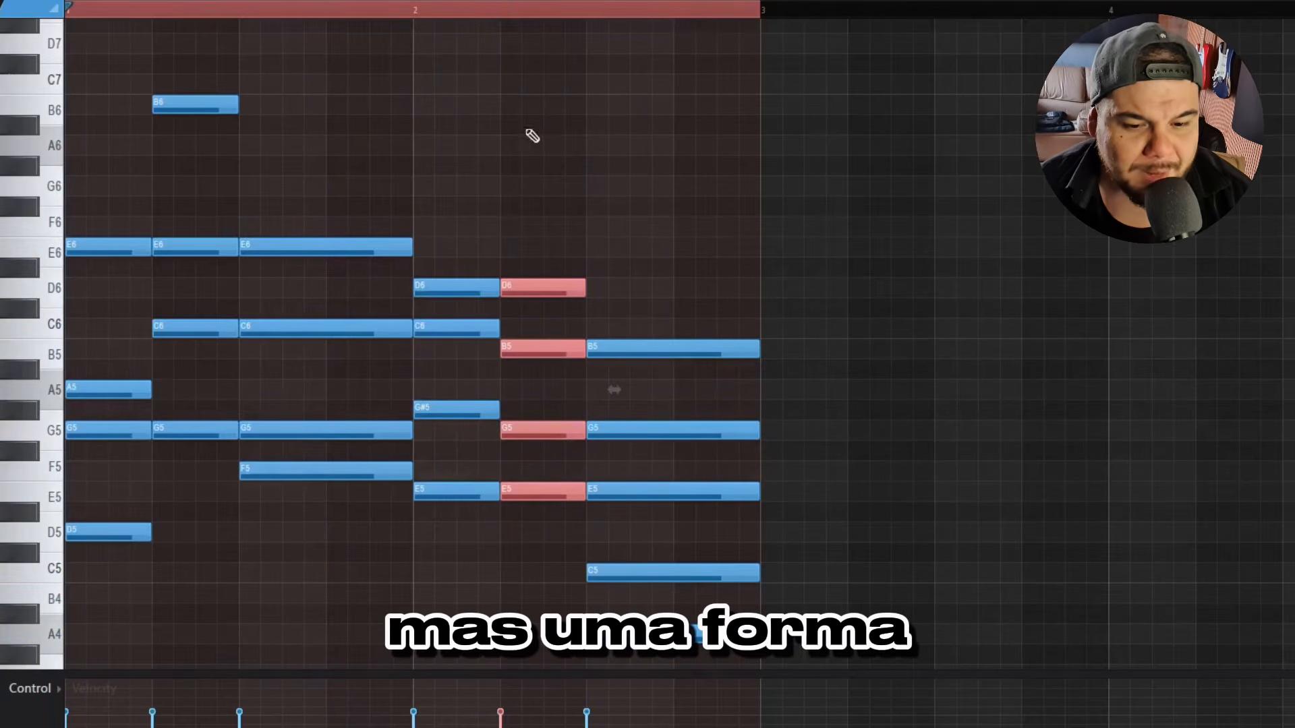
Swap the altered dominant and the E minor seventh so the dominant comes second, and lower its C6 to B5.
{"action": "left_click_drag", "start_coordinate": [531, 499], "coordinate": [801, 501]}
{"action": "left_click_drag", "start_coordinate": [475, 237], "coordinate": [540, 496]}
{"action": "left_click_drag", "start_coordinate": [819, 246], "coordinate": [435, 504]}
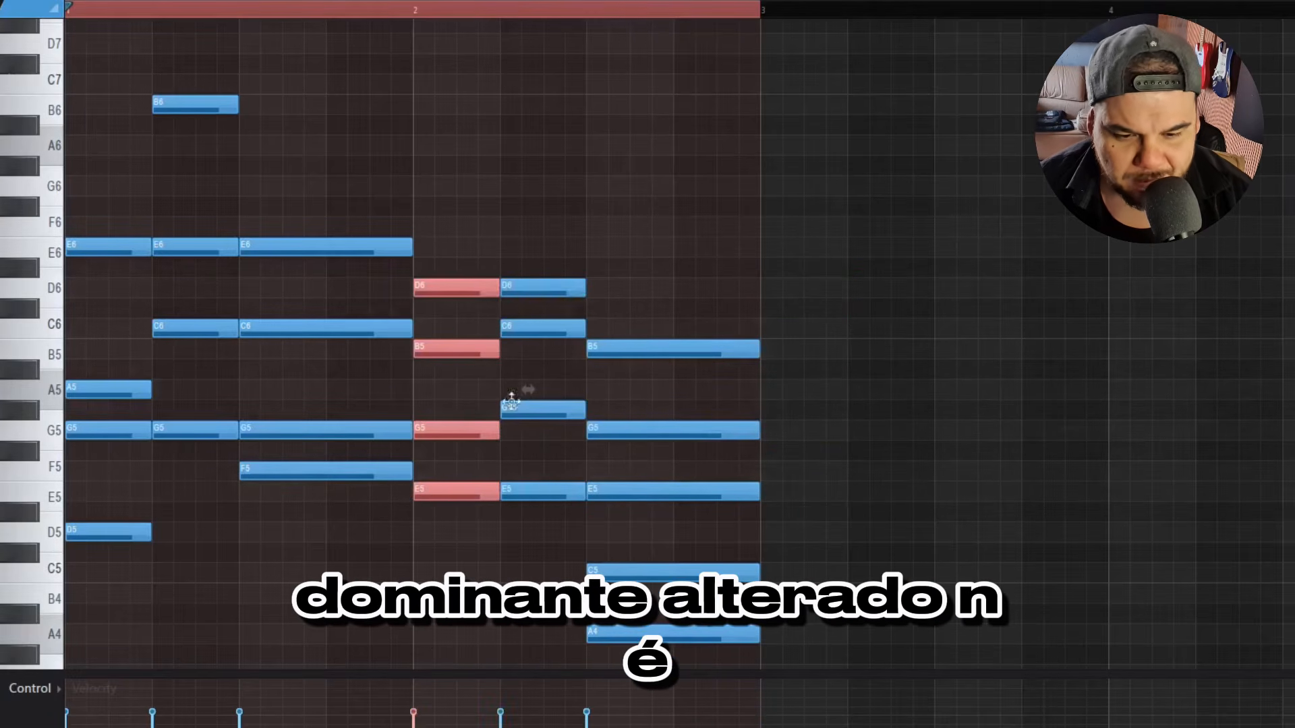
{"action": "left_click", "coordinate": [789, 223]}
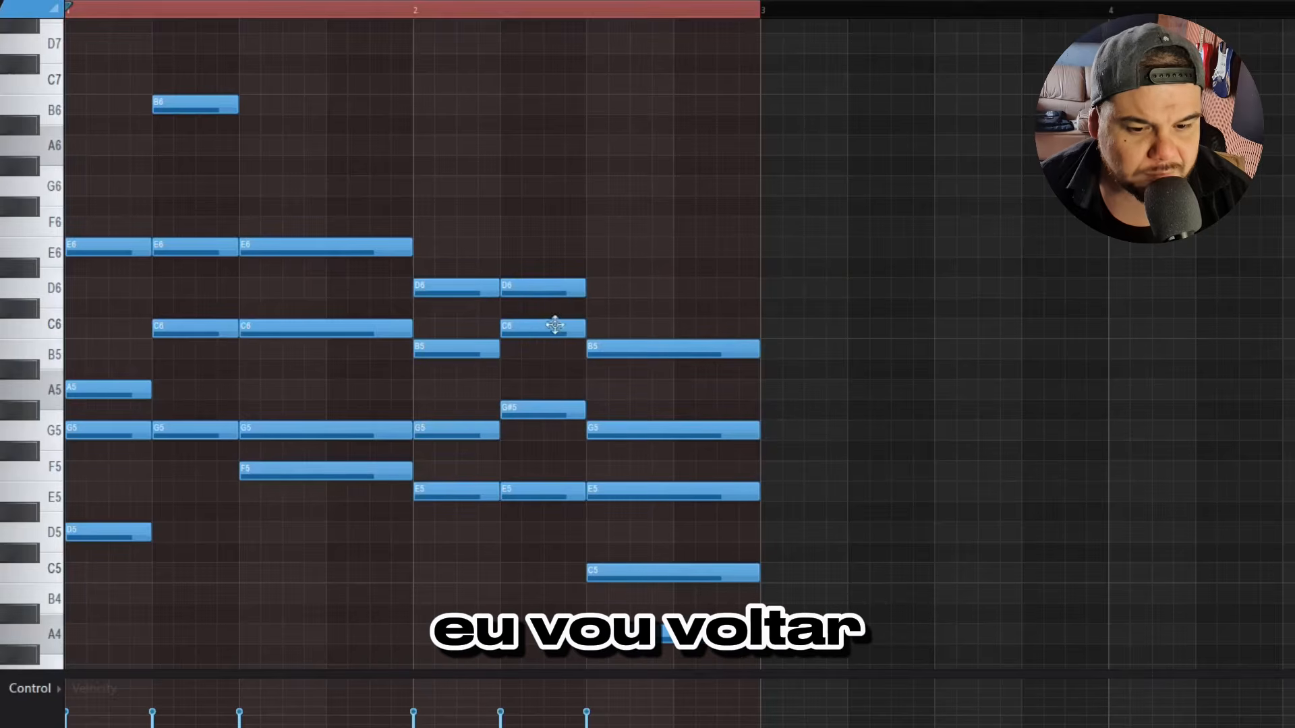
{"action": "left_click_drag", "start_coordinate": [543, 326], "coordinate": [543, 354]}
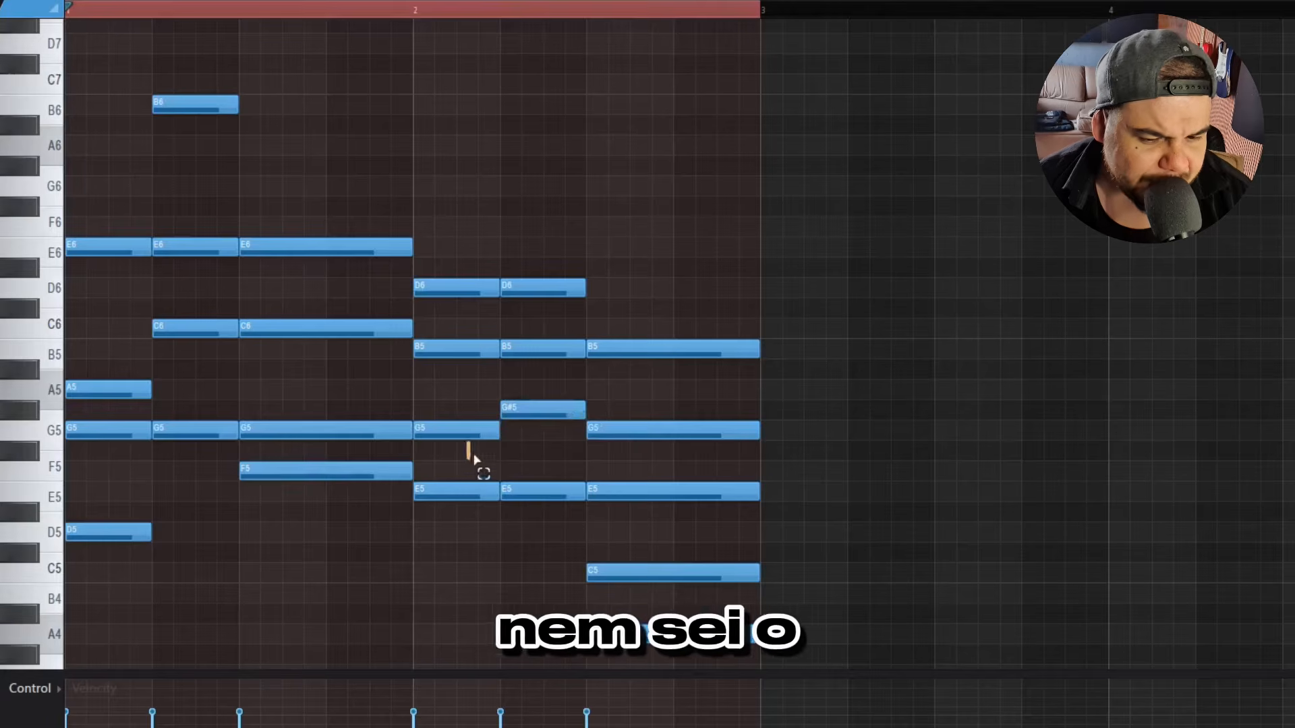
Highlight the G5–G#5–G5 chromatic line and play it, and compare the E minor seventh with the dominant passing chord.
{"action": "left_click_drag", "start_coordinate": [472, 453], "coordinate": [668, 411]}
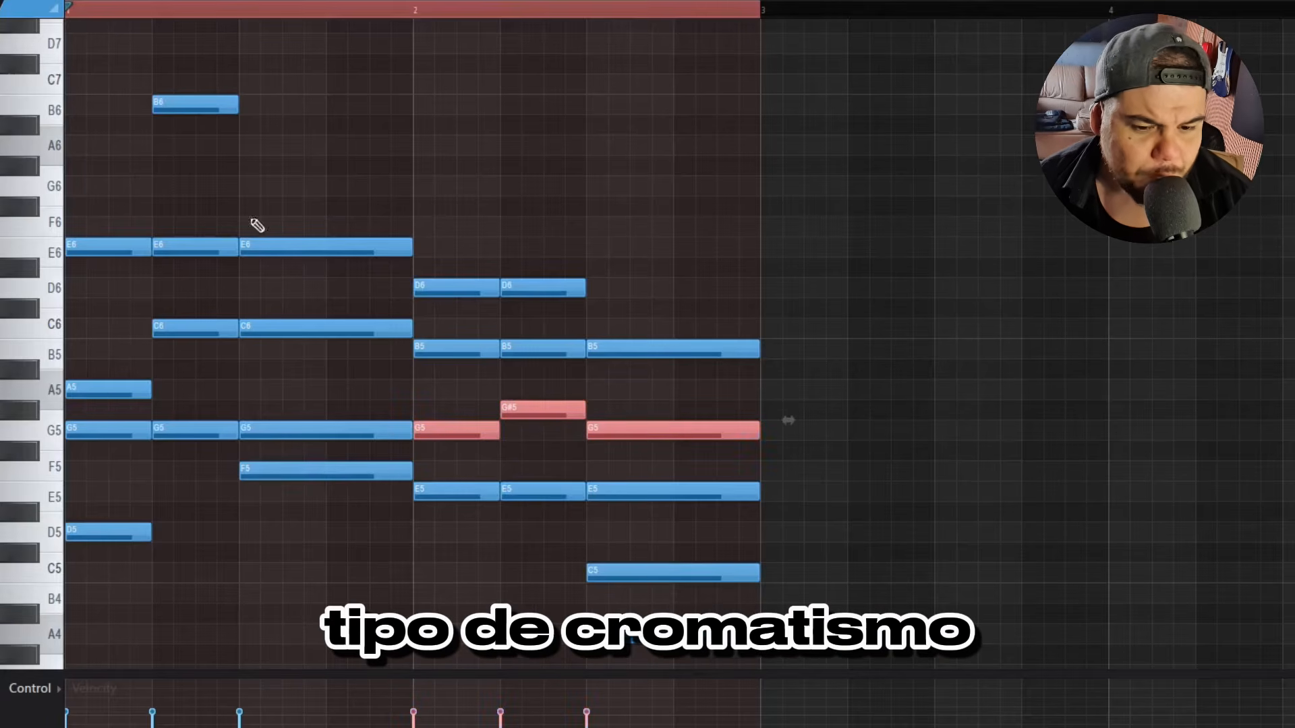
{"action": "key", "text": "space"}
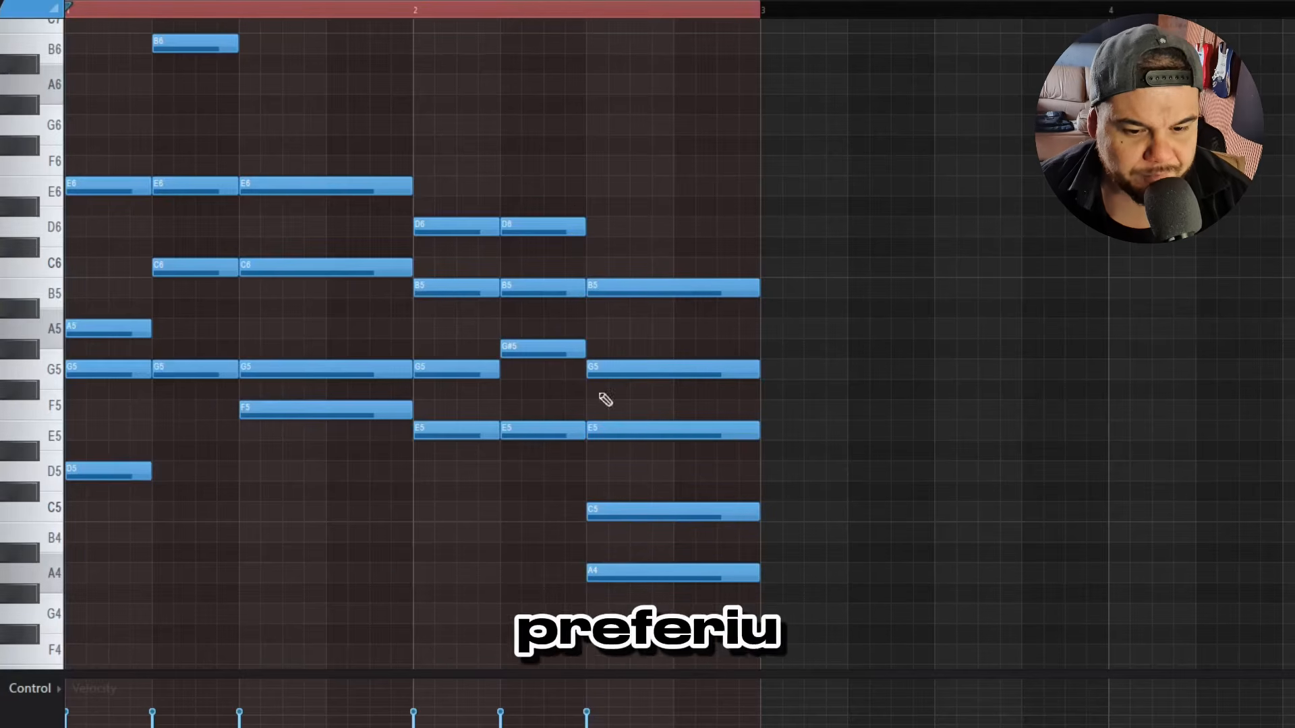
{"action": "left_click_drag", "start_coordinate": [535, 499], "coordinate": [548, 217]}
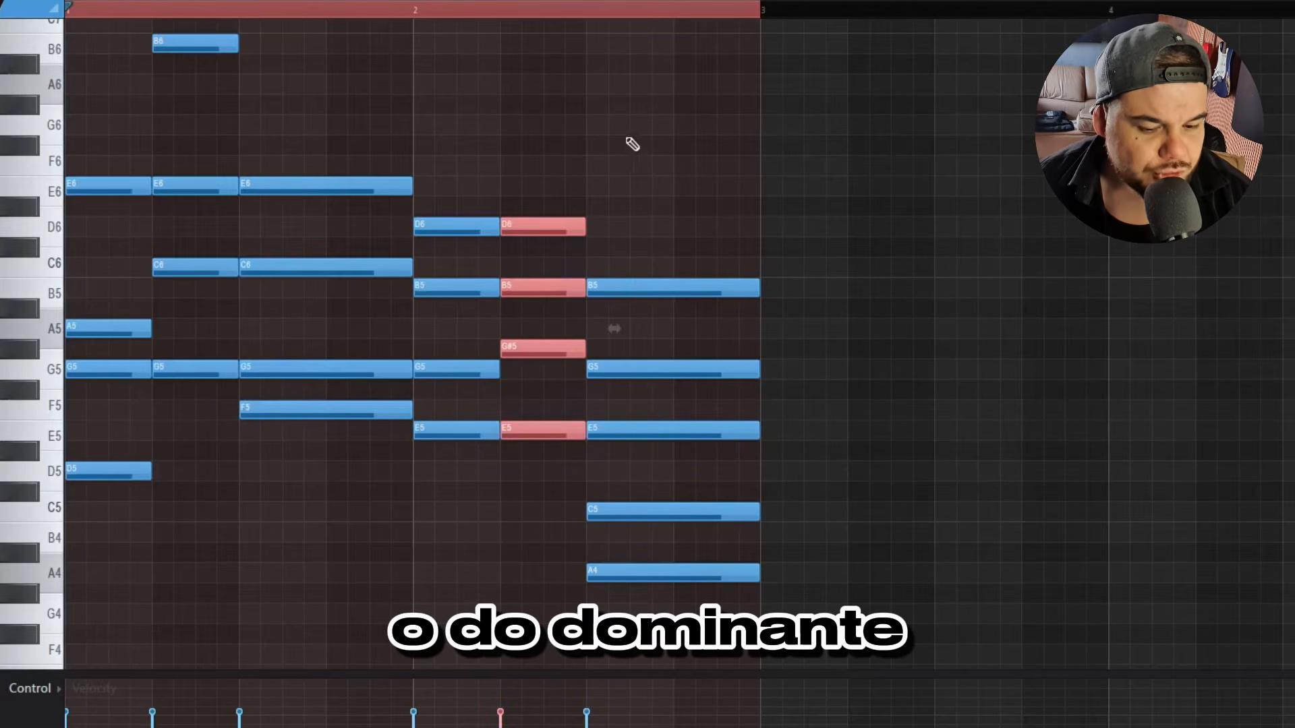
{"action": "left_click_drag", "start_coordinate": [632, 144], "coordinate": [665, 566]}
{"action": "left_click", "coordinate": [454, 526]}
{"action": "left_click_drag", "start_coordinate": [446, 500], "coordinate": [447, 203]}
{"action": "left_click_drag", "start_coordinate": [550, 522], "coordinate": [532, 173]}
{"action": "left_click", "coordinate": [670, 182]}
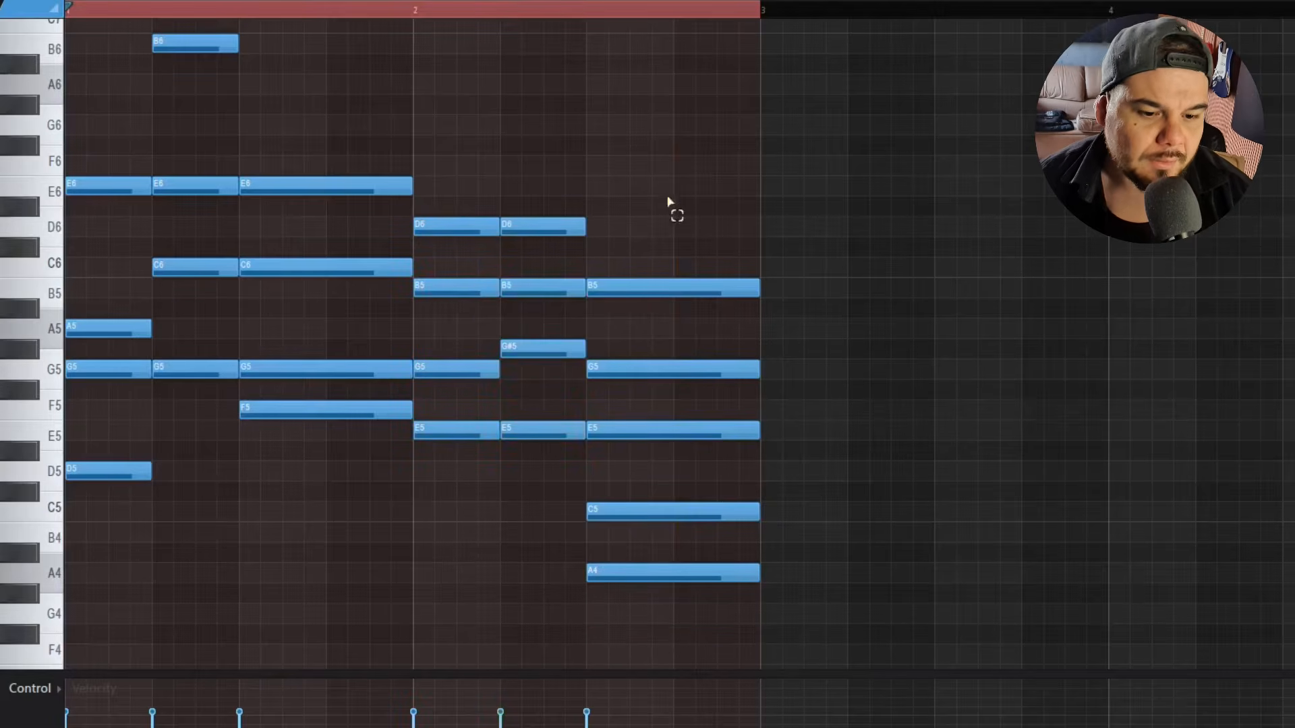
Shorten the last chord to one beat and add a one-beat diminished passing chord after it: C#5, E5 and G5.
{"action": "left_click_drag", "start_coordinate": [669, 182], "coordinate": [714, 718]}
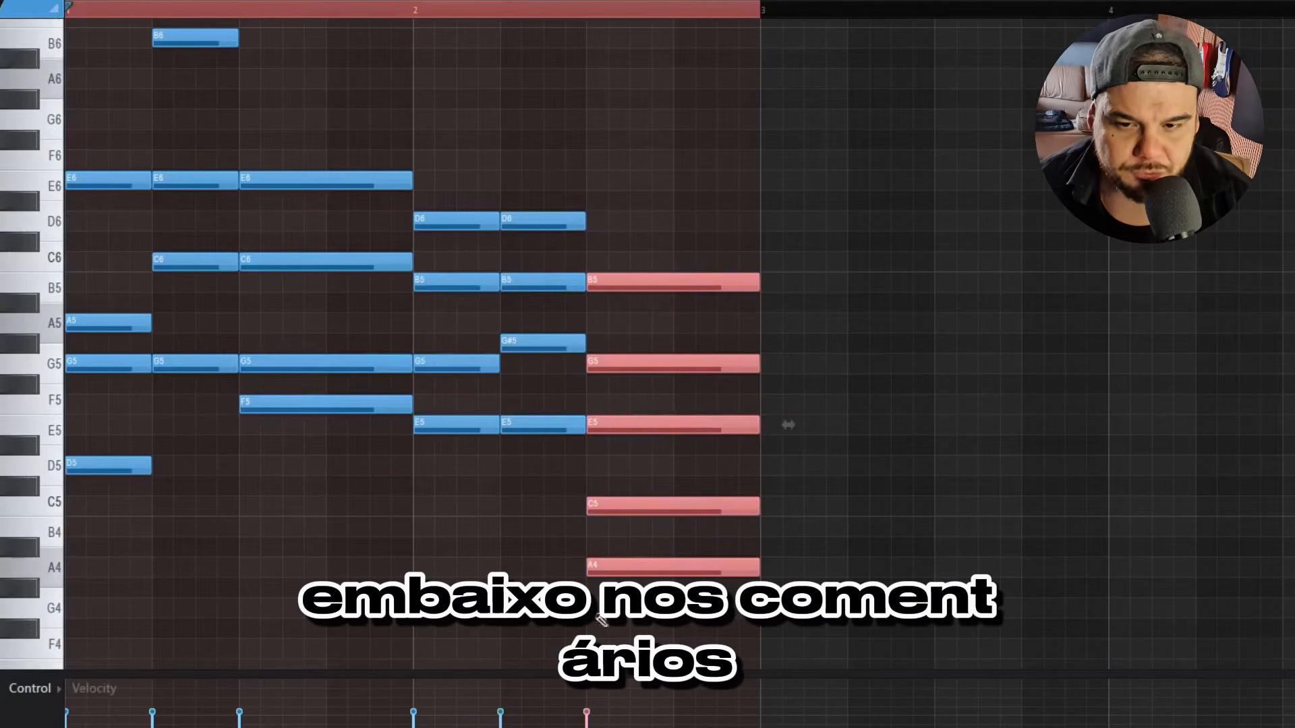
{"action": "scroll", "coordinate": [515, 309], "scroll_direction": "up", "scroll_amount": 3}
{"action": "scroll", "coordinate": [579, 217], "scroll_direction": "down", "scroll_amount": 3}
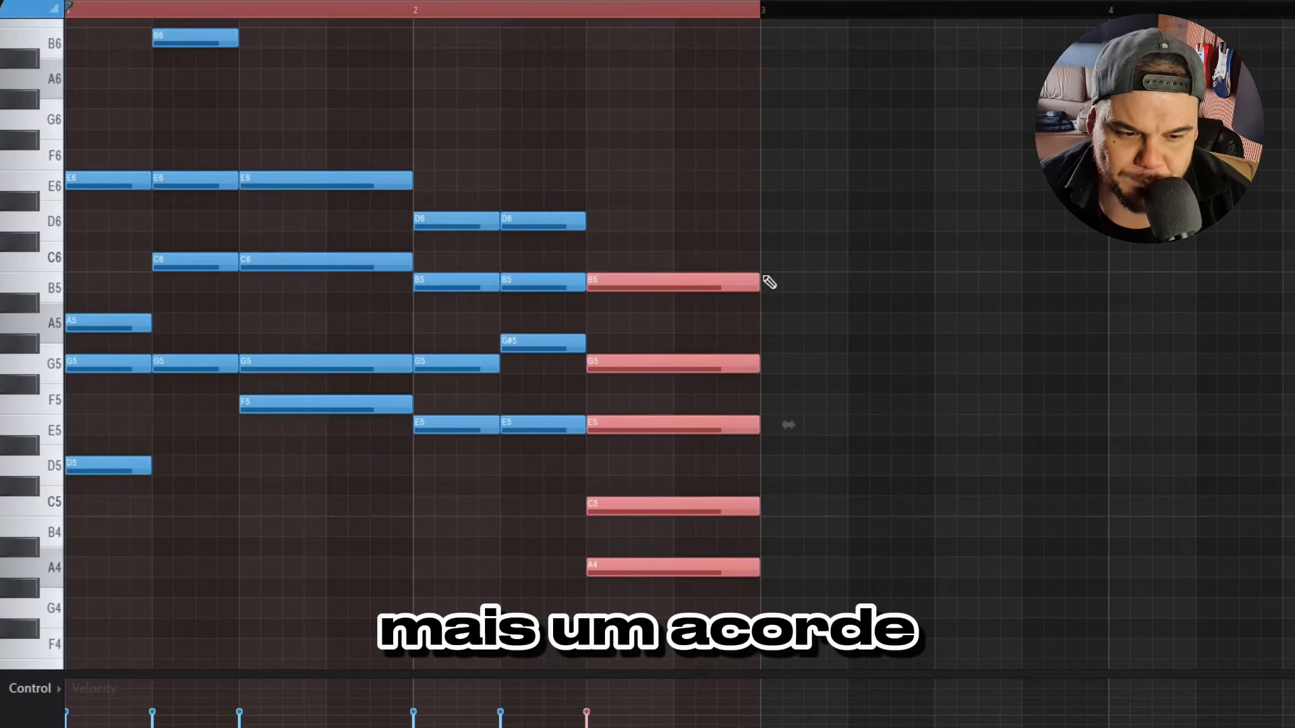
{"action": "left_click_drag", "start_coordinate": [769, 282], "coordinate": [688, 309]}
{"action": "left_click", "coordinate": [728, 501]}
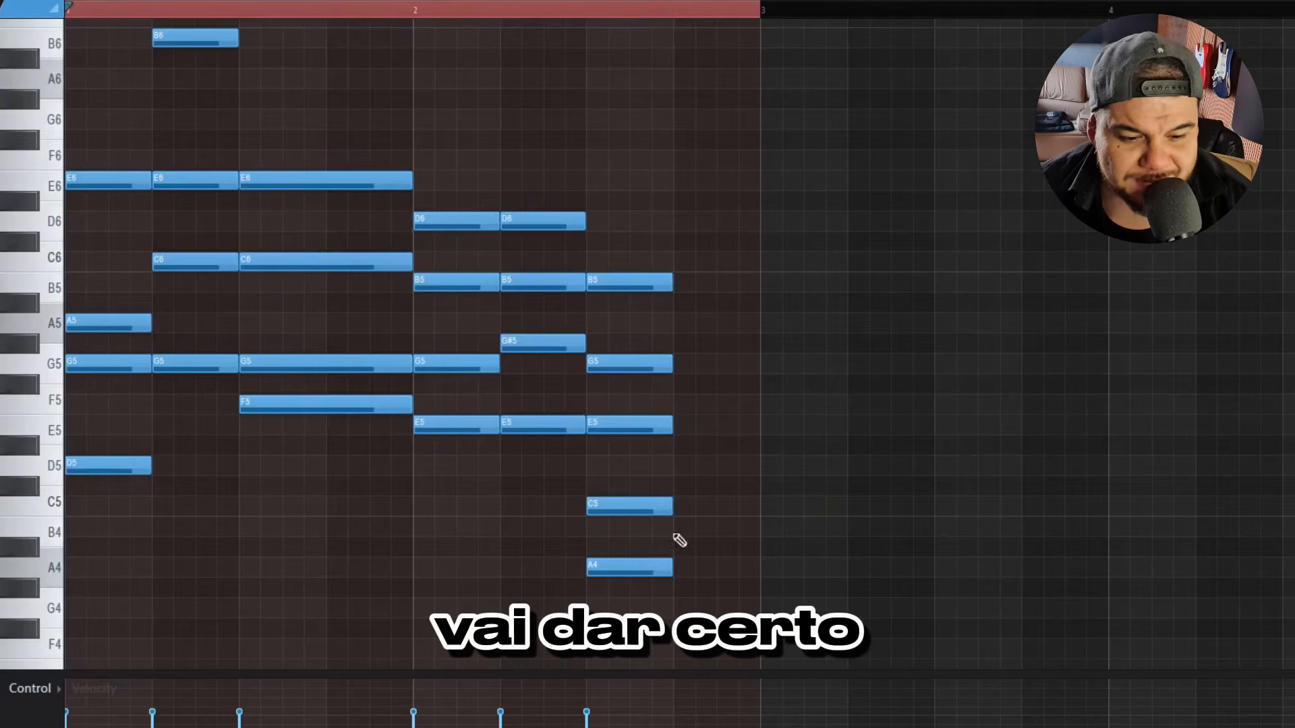
{"action": "left_click", "coordinate": [679, 485]}
{"action": "left_click", "coordinate": [683, 426]}
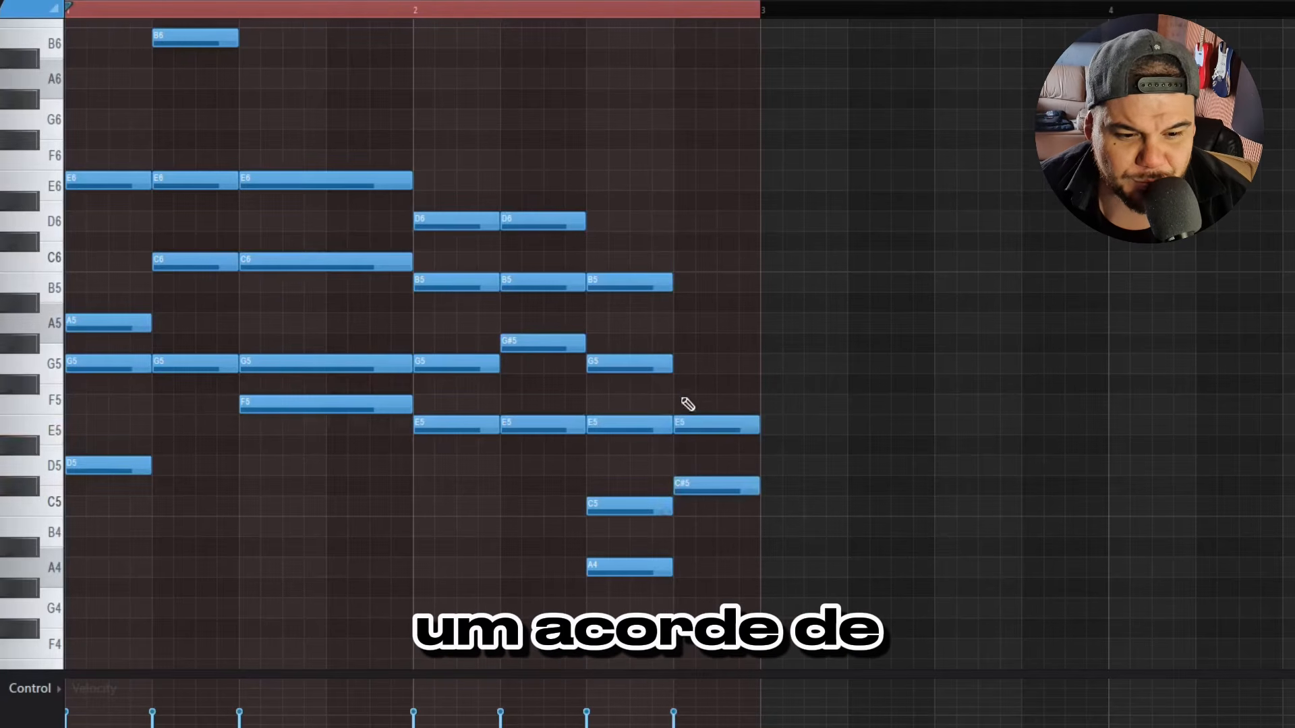
{"action": "left_click", "coordinate": [679, 364]}
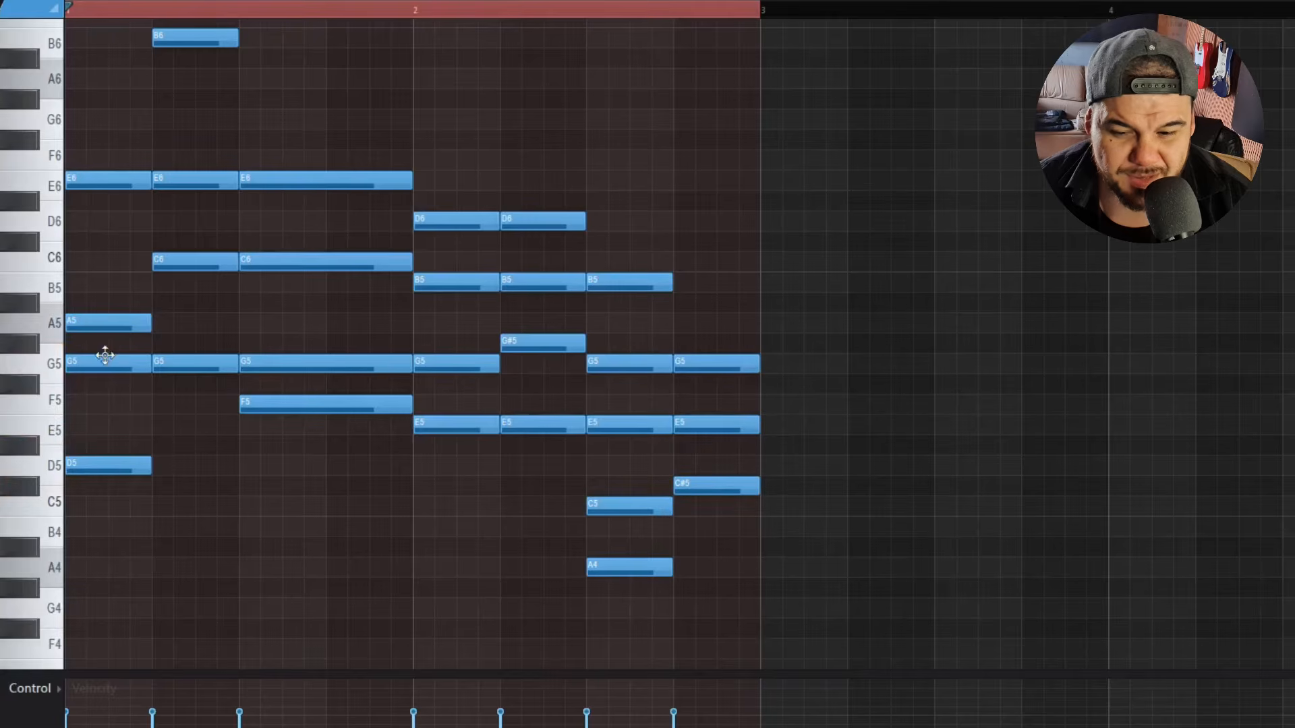
Lower the first chord's G5 to F5 to make it a minor chord, and play the progression.
{"action": "left_click_drag", "start_coordinate": [105, 355], "coordinate": [103, 396]}
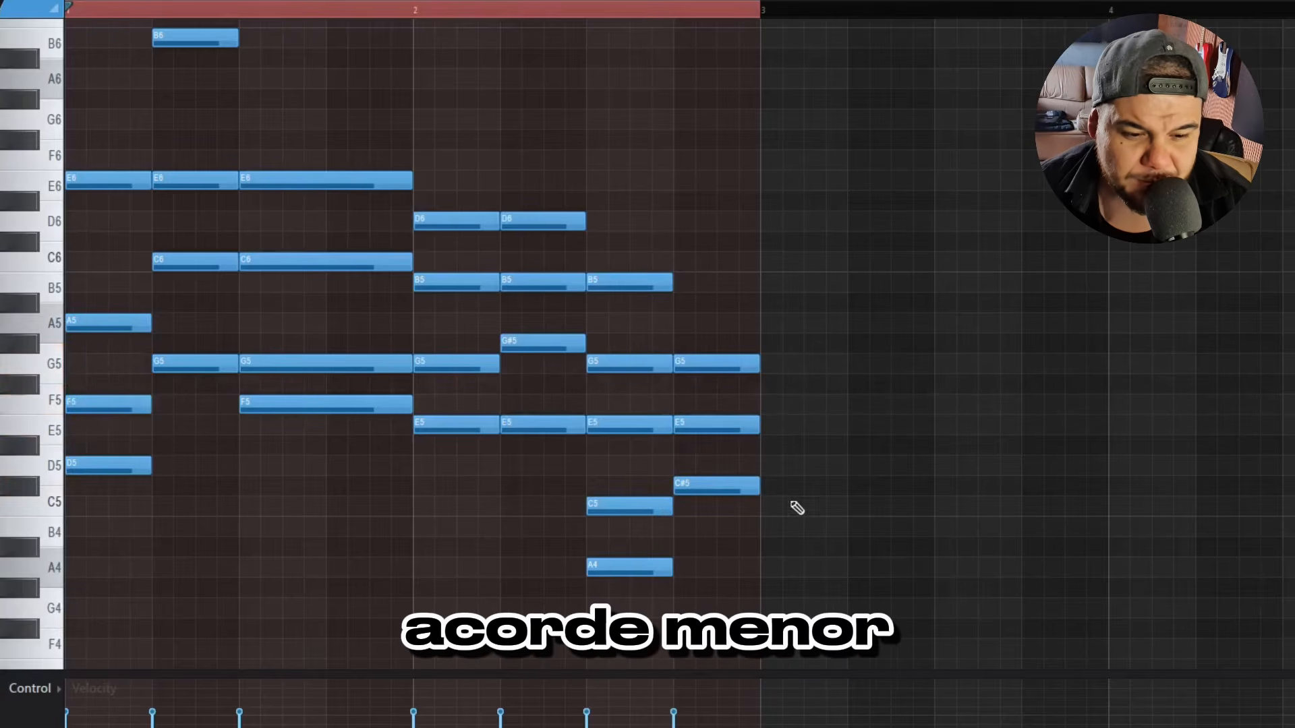
{"action": "key", "text": "space"}
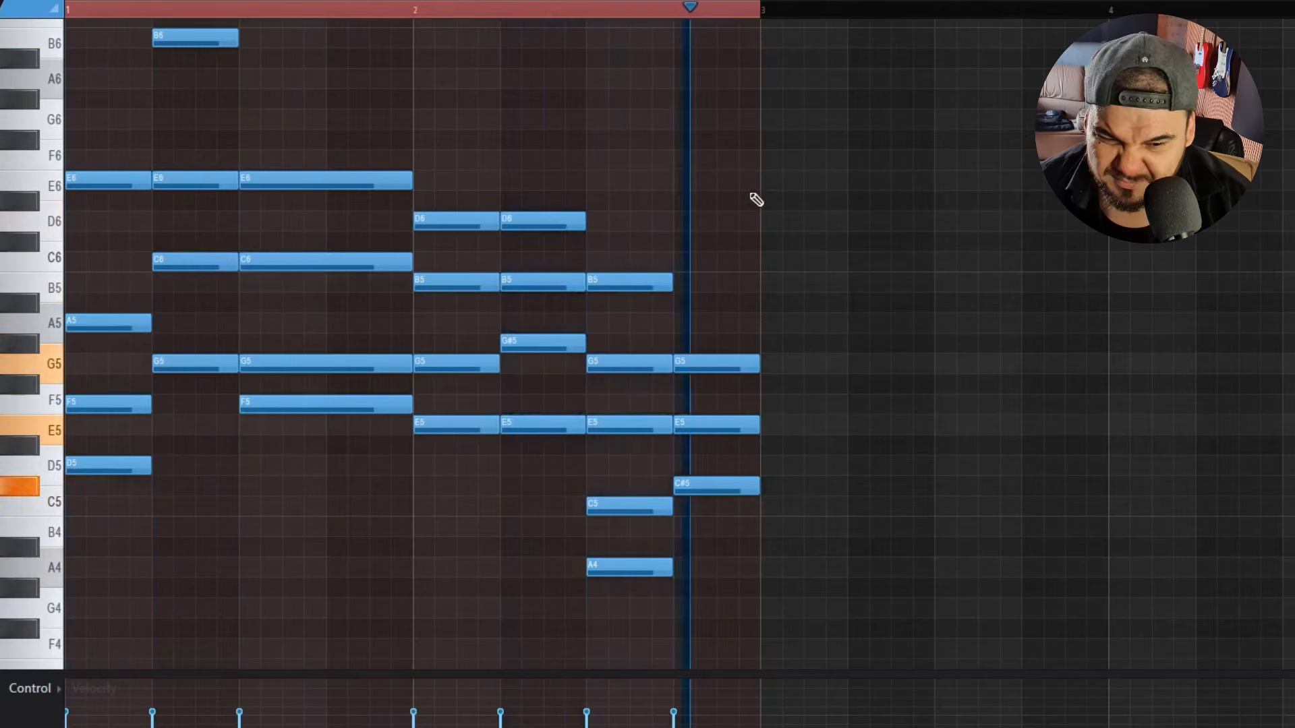
{"action": "key", "text": "space"}
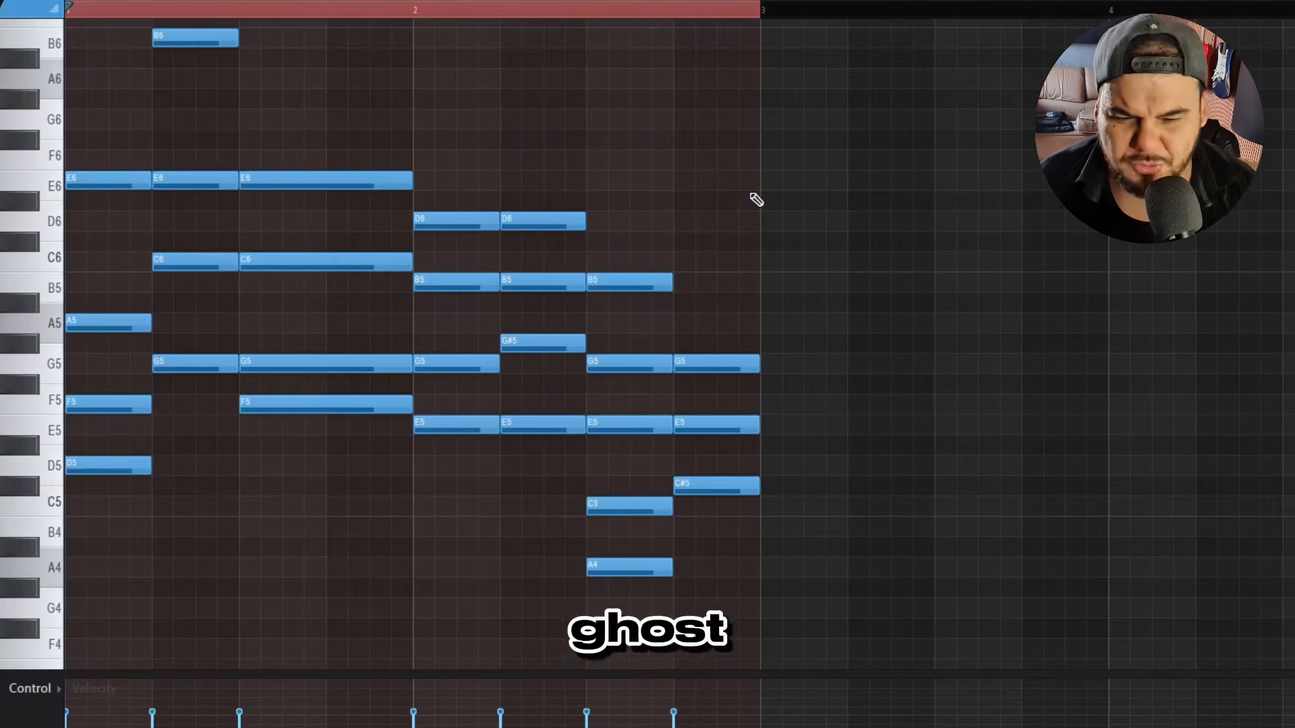
Highlight the diminished passing chord and compare its C#5 and E5 with the first chord's D5 and F5.
{"action": "scroll", "coordinate": [630, 342], "scroll_direction": "up", "scroll_amount": 2}
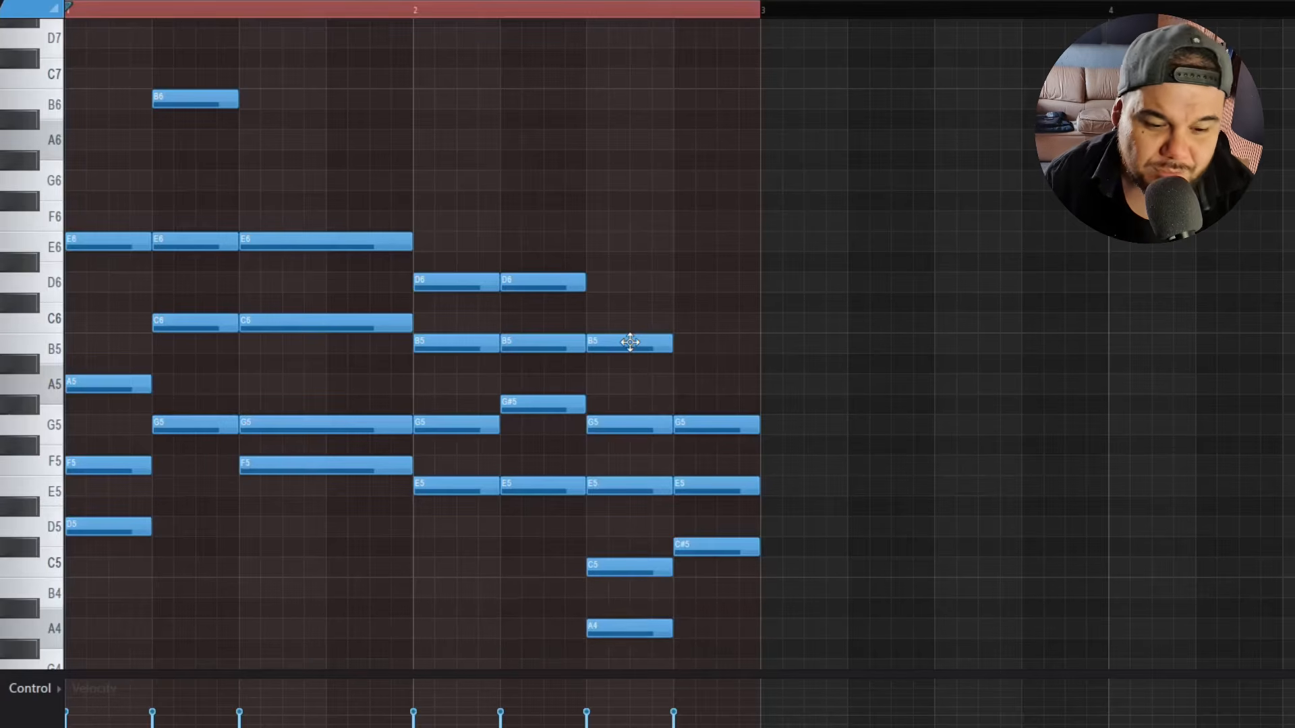
{"action": "scroll", "coordinate": [673, 147], "scroll_direction": "down", "scroll_amount": 3}
{"action": "scroll", "coordinate": [673, 148], "scroll_direction": "down", "scroll_amount": 1}
{"action": "left_click_drag", "start_coordinate": [795, 212], "coordinate": [714, 469]}
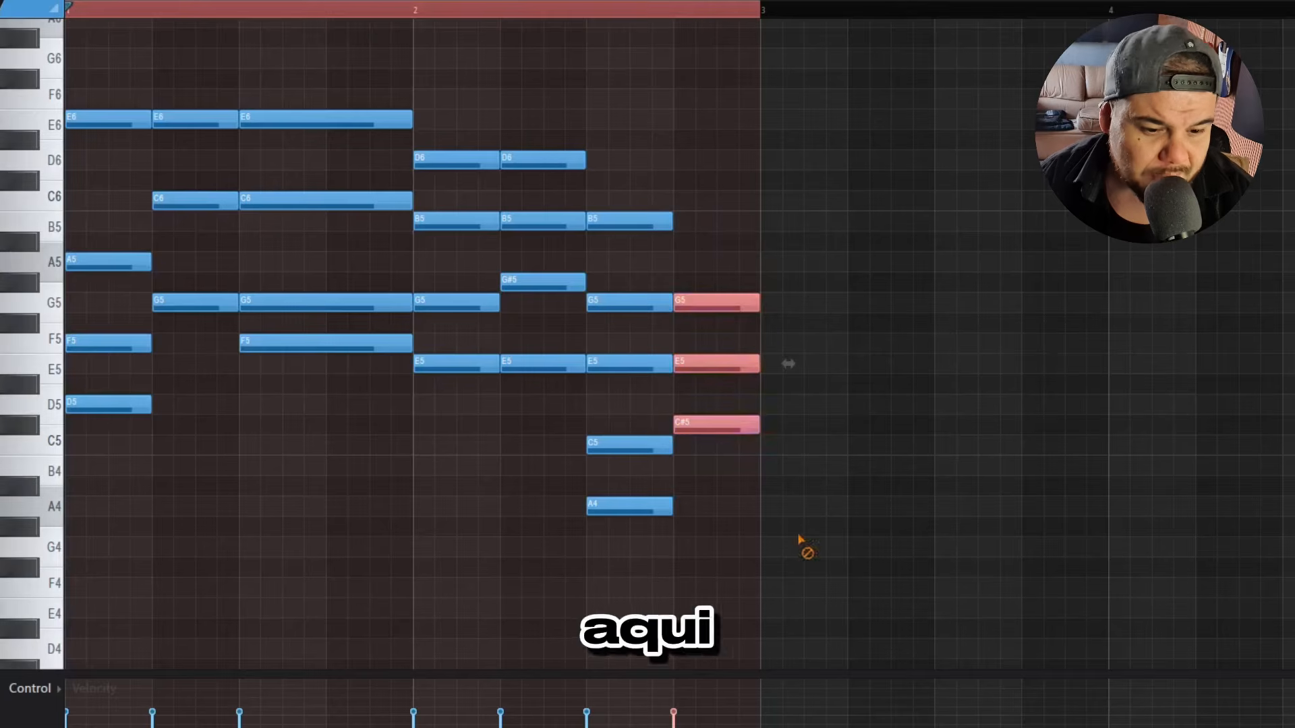
{"action": "left_click", "coordinate": [726, 529]}
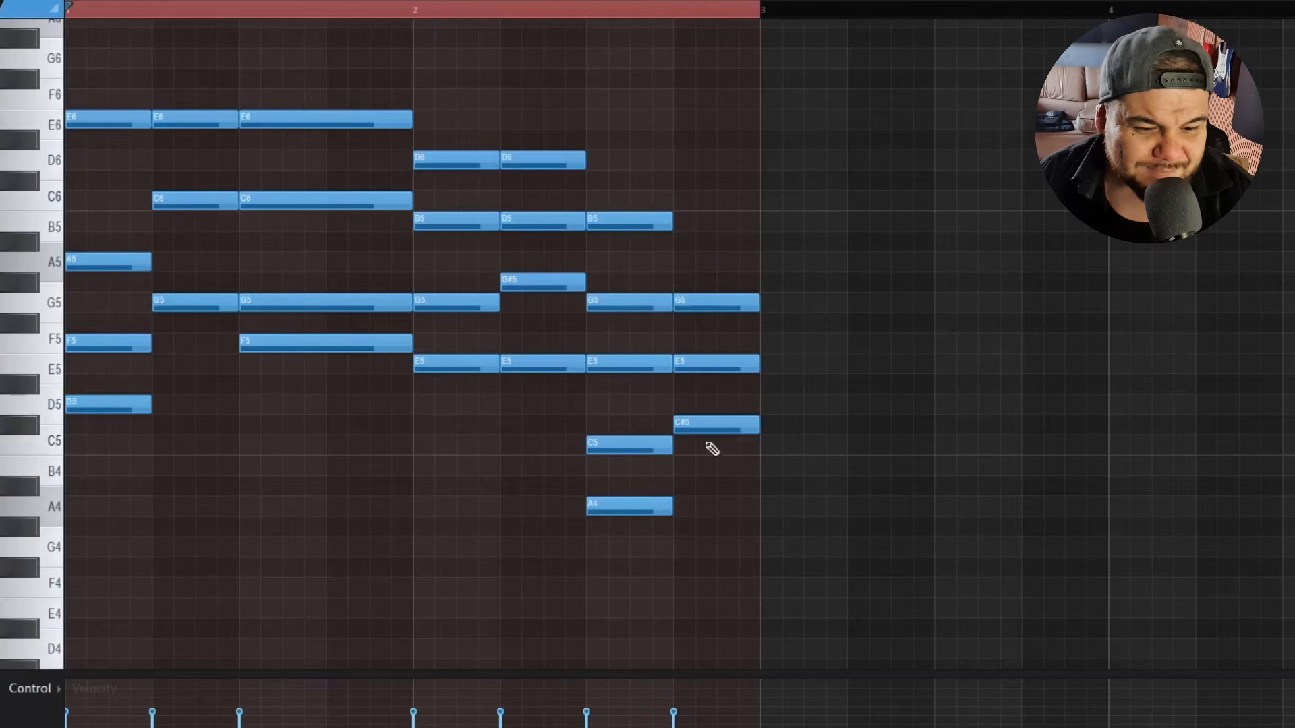
{"action": "left_click", "coordinate": [747, 417]}
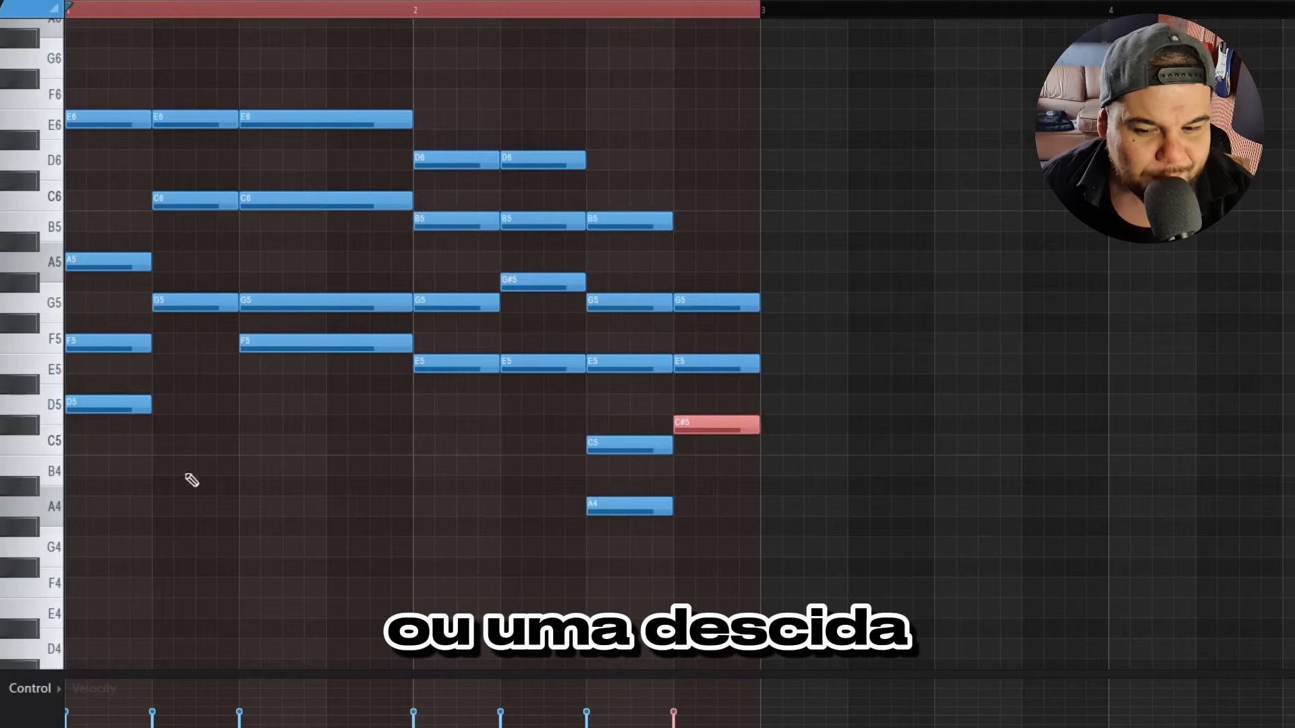
{"action": "left_click", "coordinate": [725, 425]}
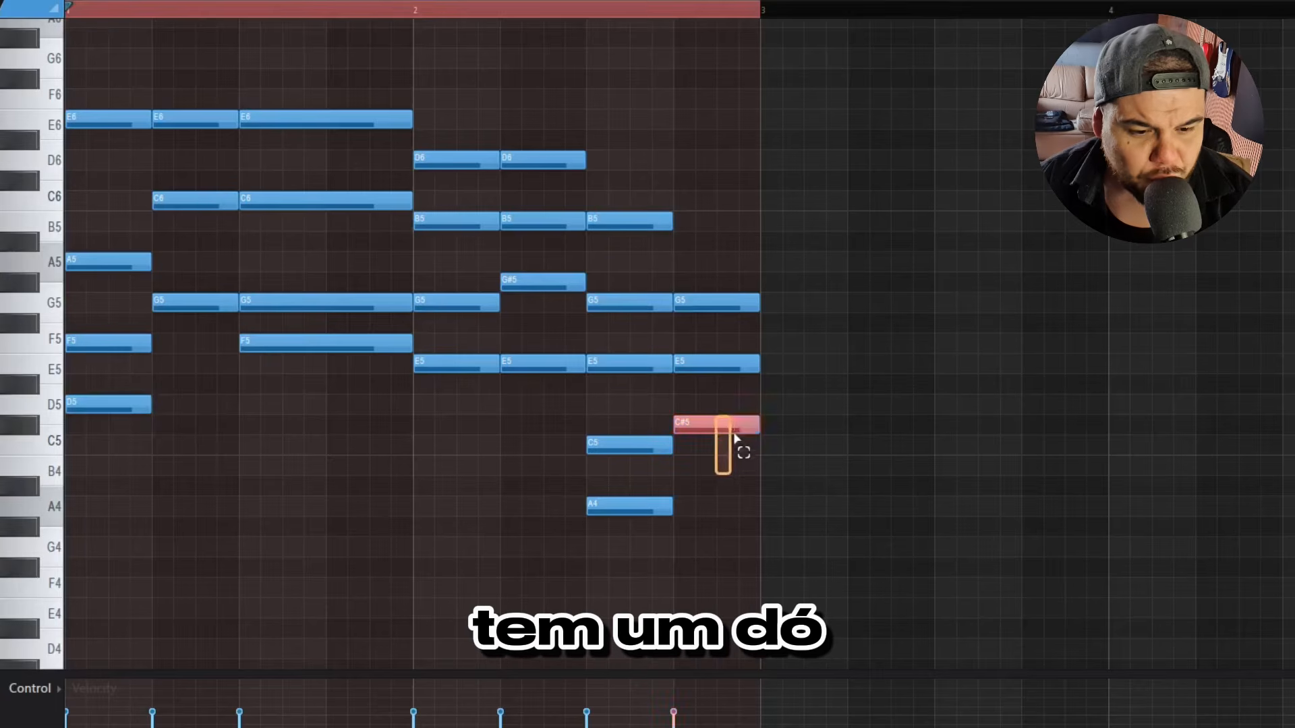
{"action": "left_click", "coordinate": [134, 407]}
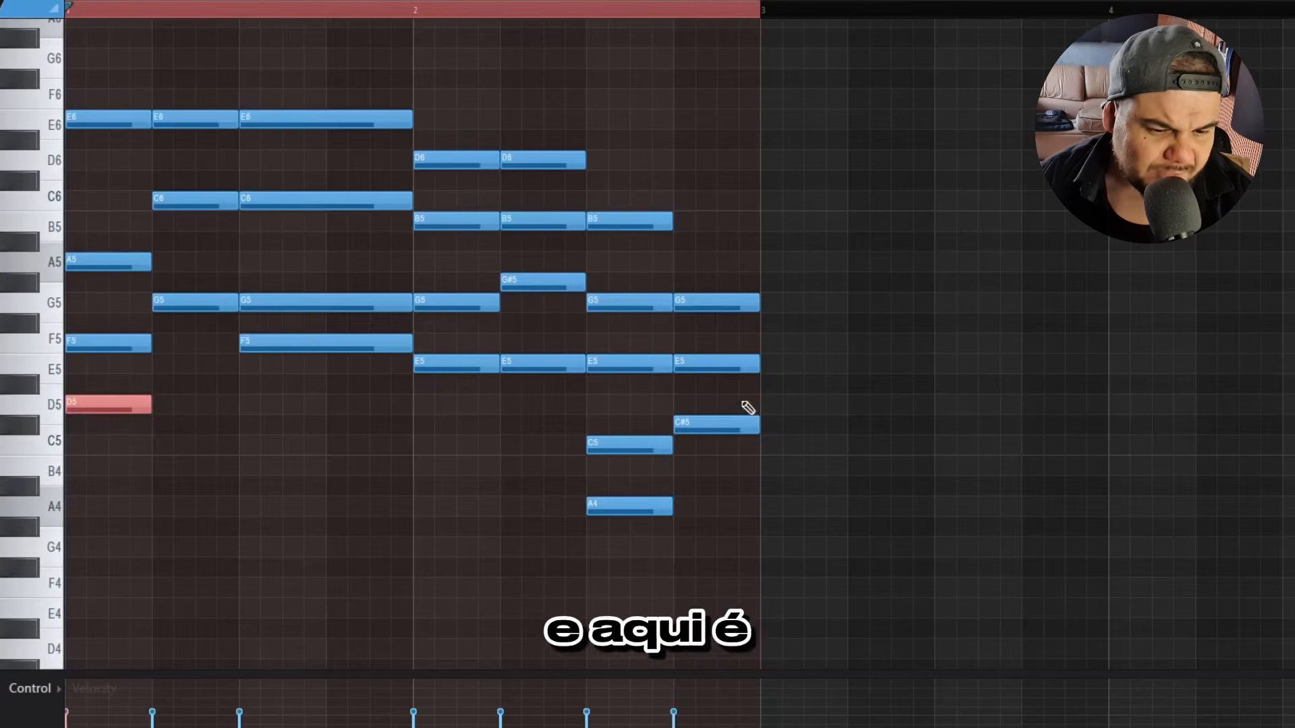
{"action": "left_click", "coordinate": [735, 364]}
{"action": "left_click", "coordinate": [98, 344]}
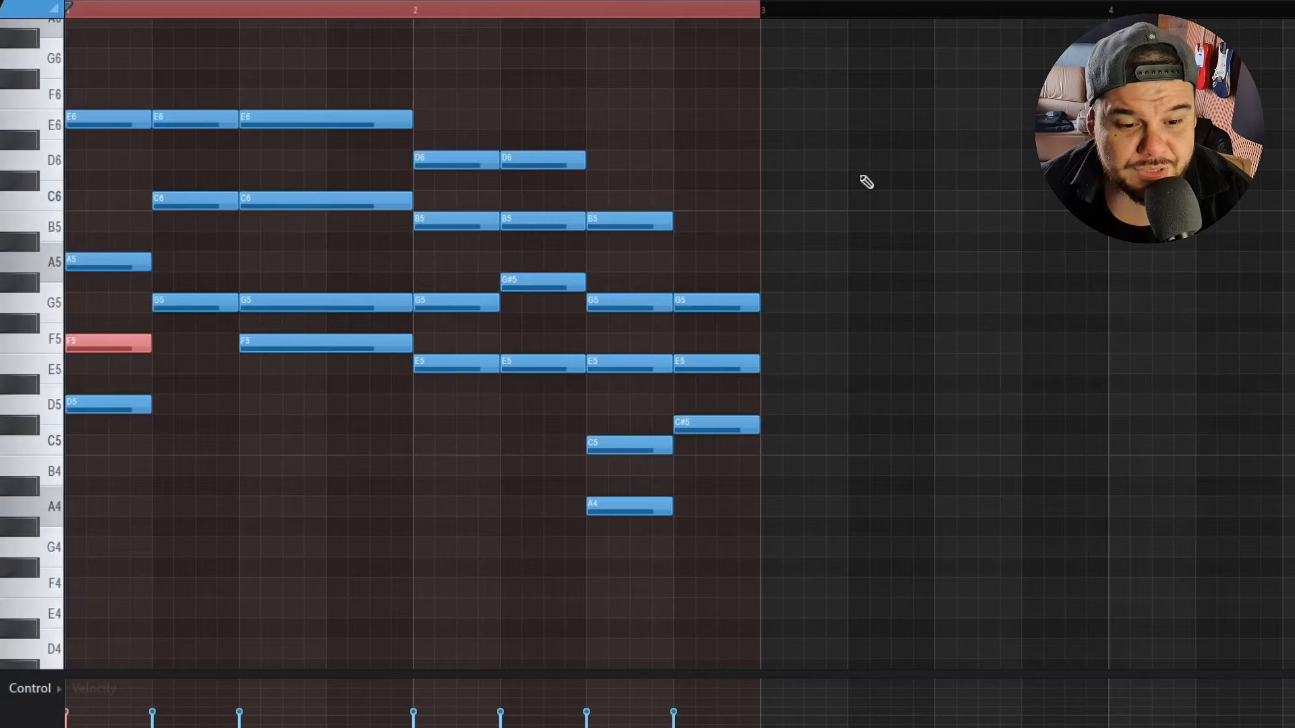
Examine the half-step distances from the diminished chord at the loop's end to the notes of the opening chord.
{"action": "left_click_drag", "start_coordinate": [722, 210], "coordinate": [742, 539]}
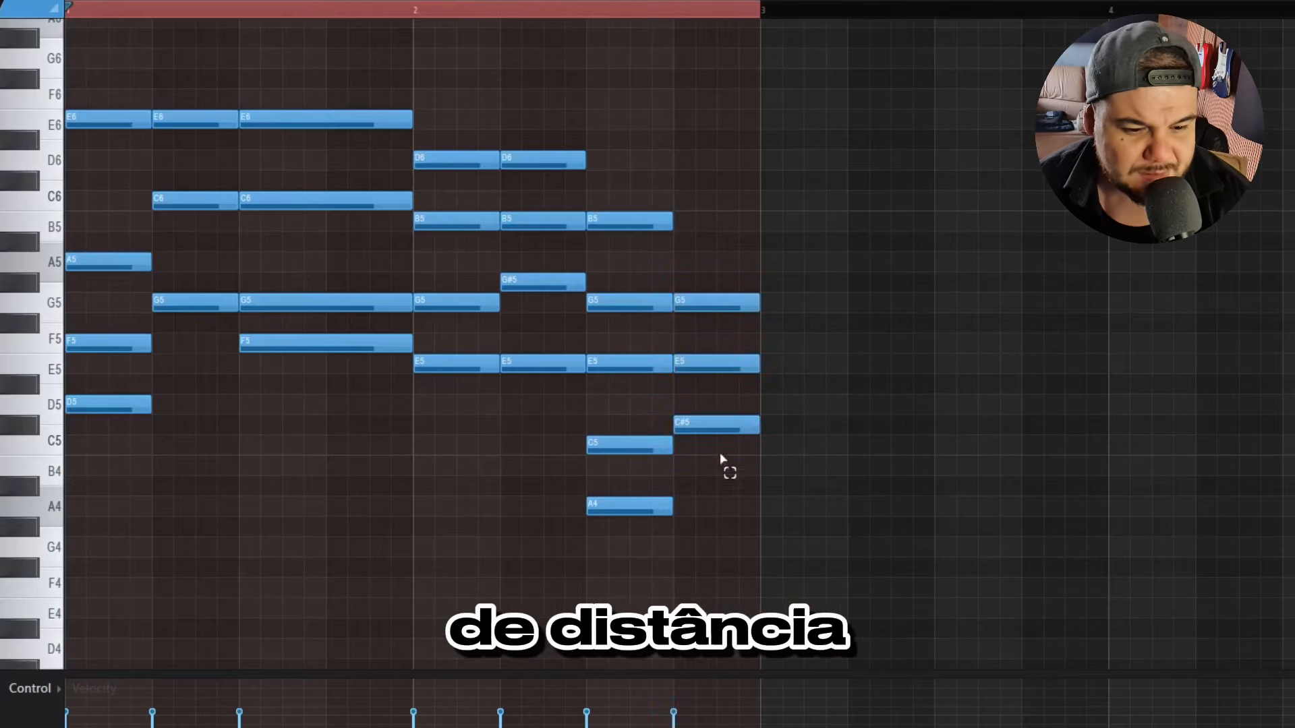
{"action": "left_click", "coordinate": [108, 406]}
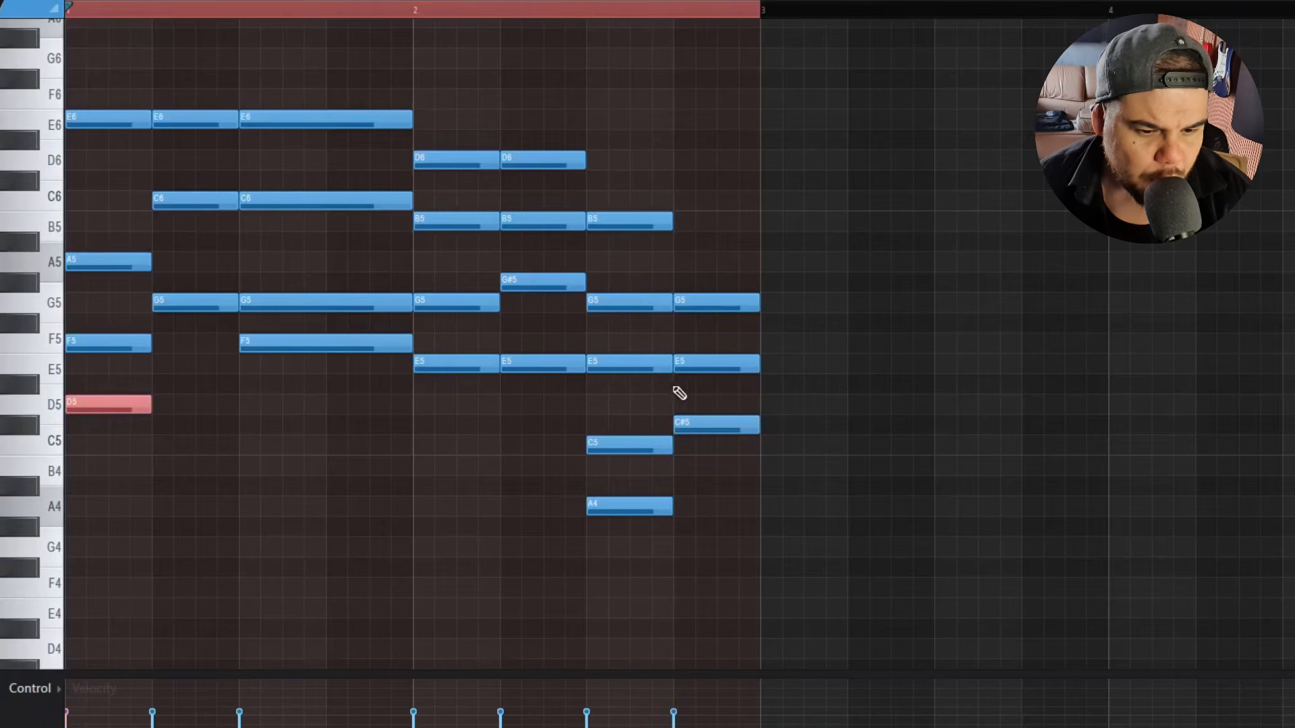
{"action": "left_click", "coordinate": [712, 361]}
{"action": "left_click", "coordinate": [122, 341]}
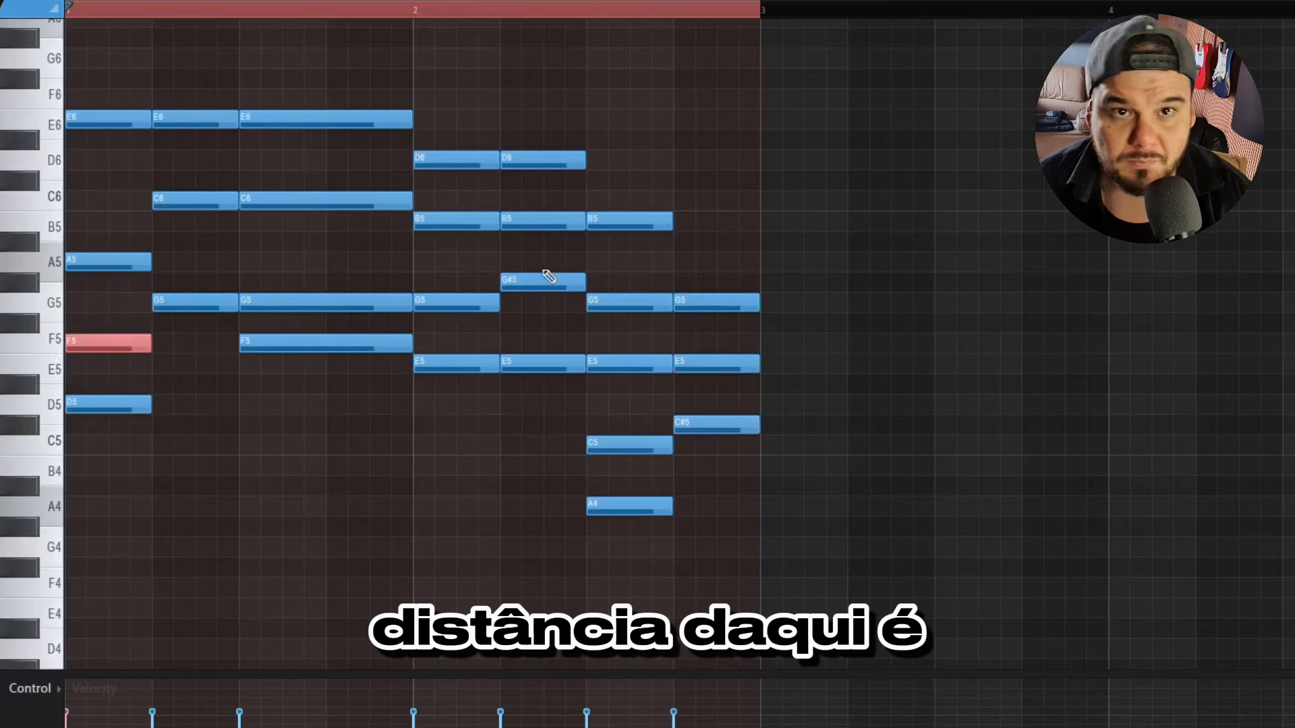
{"action": "scroll", "coordinate": [590, 377], "scroll_direction": "up", "scroll_amount": 4}
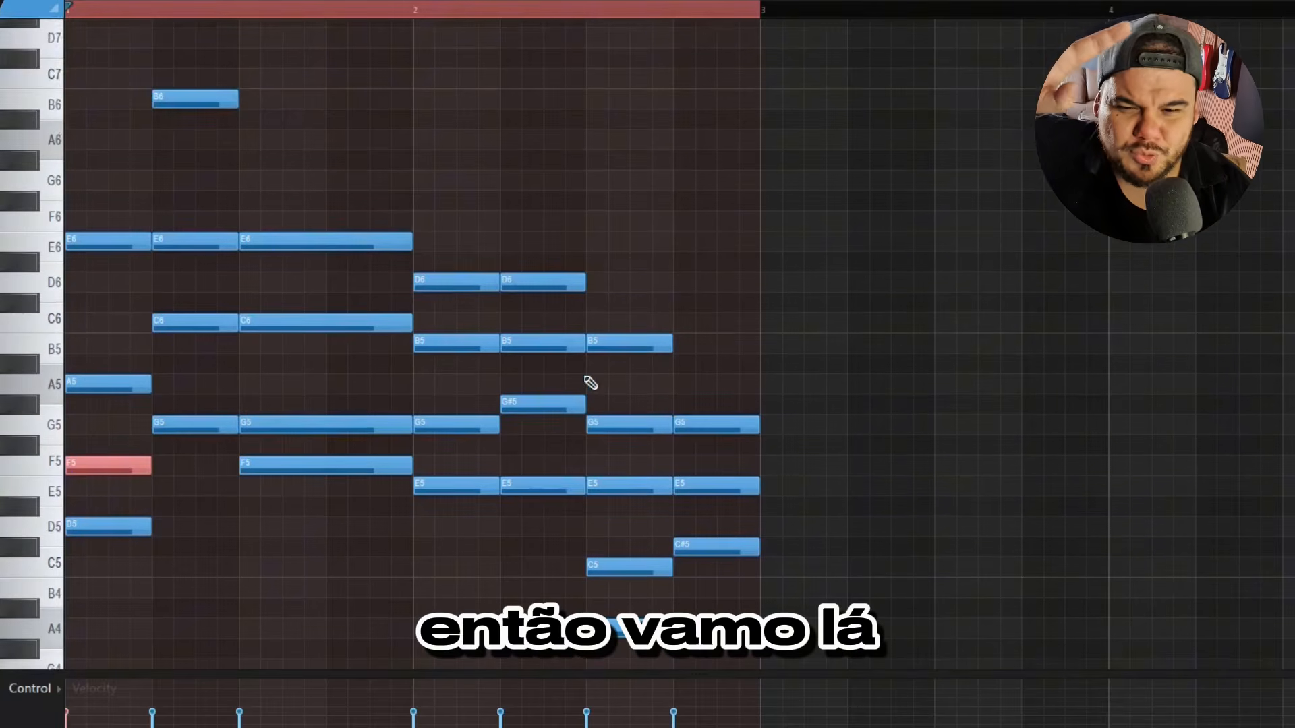
{"action": "scroll", "coordinate": [590, 381], "scroll_direction": "down", "scroll_amount": 2}
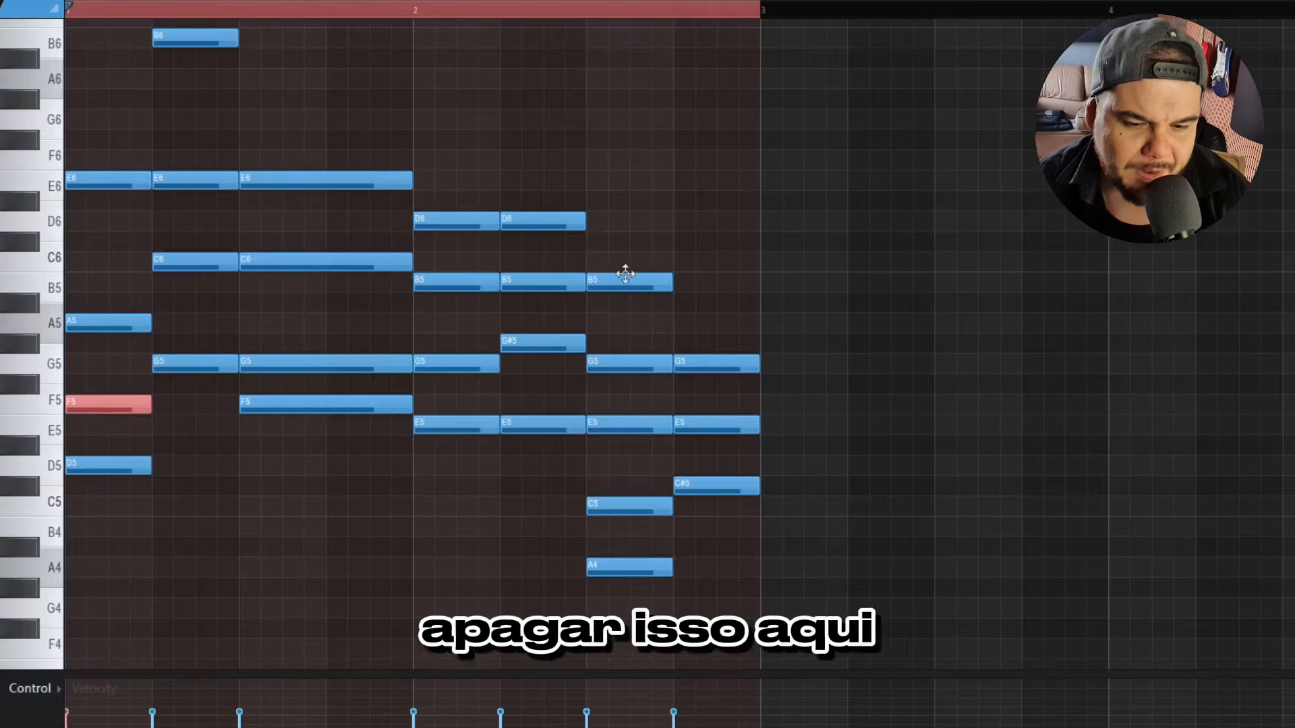
Delete all the notes and place a short D minor seventh chord at the start of bar 1: D5, F5, A5 and C6.
{"action": "key", "text": "ctrl+a"}
{"action": "key", "text": "Delete"}
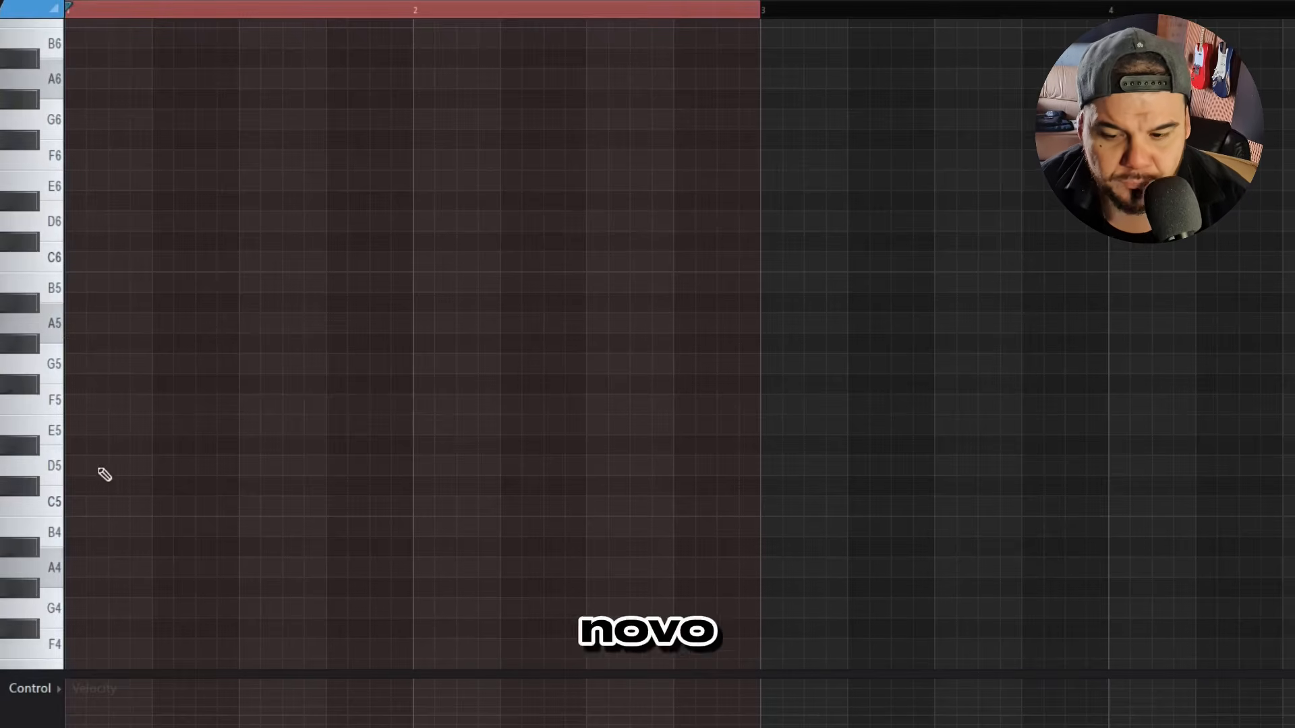
{"action": "left_click", "coordinate": [75, 466]}
{"action": "left_click", "coordinate": [75, 405]}
{"action": "left_click", "coordinate": [75, 323]}
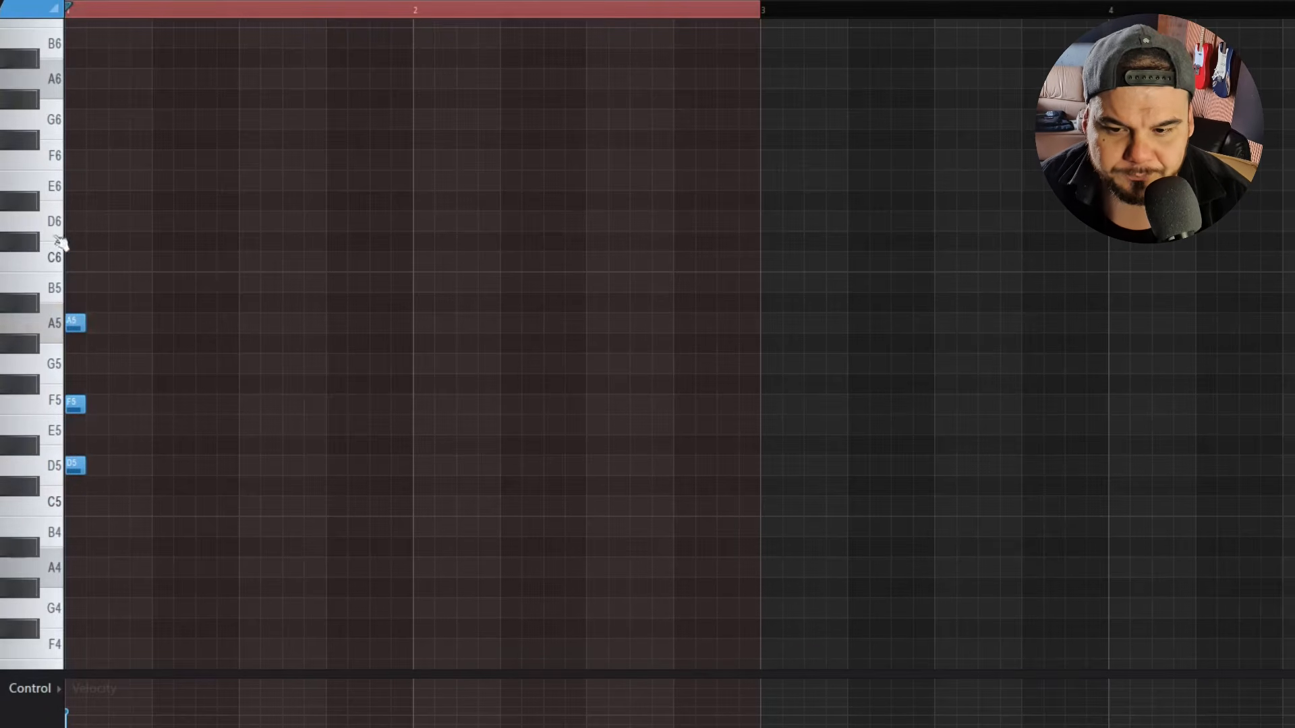
Lengthen all four notes of the D minor seventh chord to two beats.
{"action": "left_click_drag", "start_coordinate": [94, 186], "coordinate": [41, 497]}
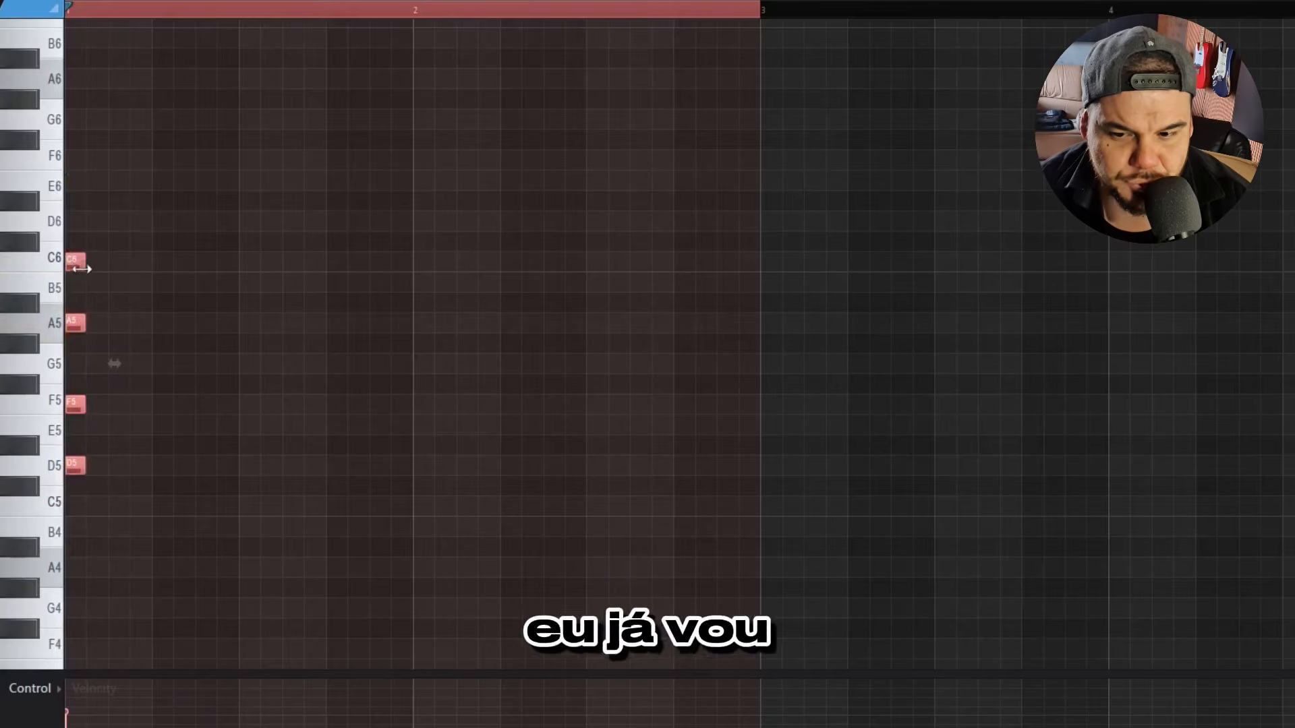
{"action": "left_click", "coordinate": [201, 266]}
{"action": "key", "text": "ctrl+z"}
{"action": "left_click_drag", "start_coordinate": [162, 194], "coordinate": [50, 489]}
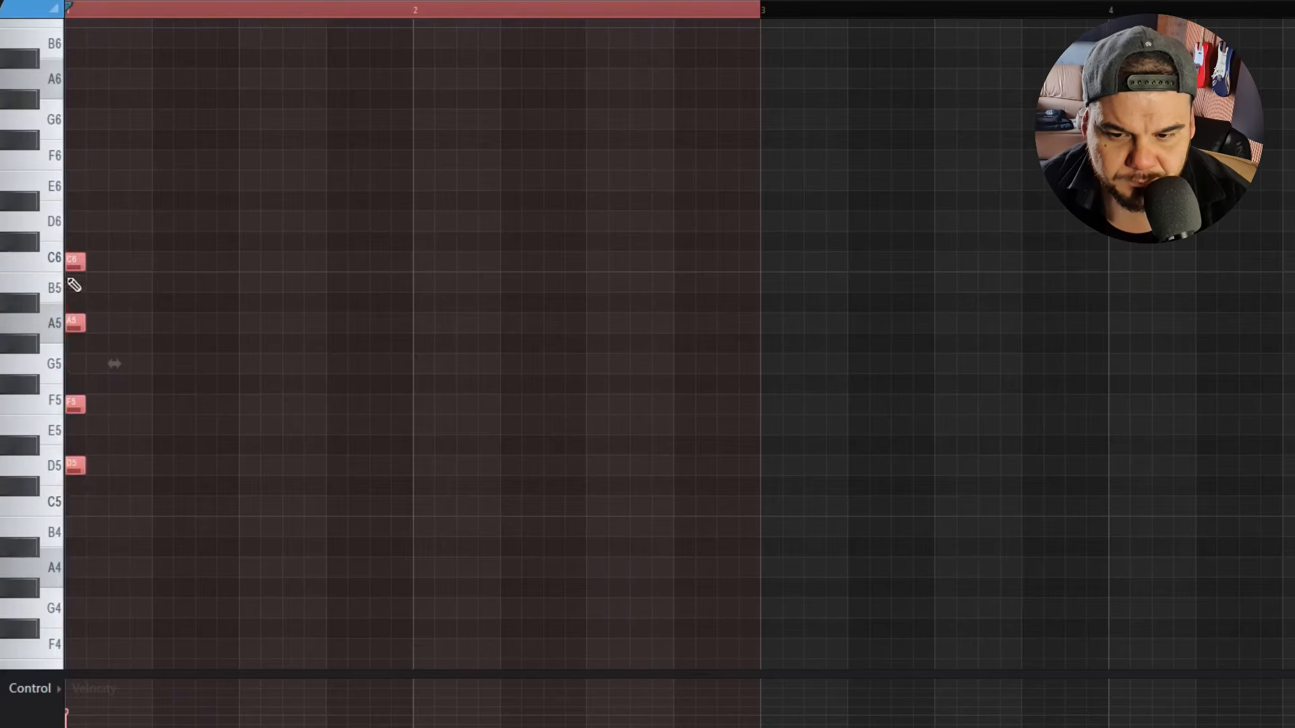
{"action": "left_click_drag", "start_coordinate": [112, 269], "coordinate": [252, 317]}
Copy the chord to the second half of bar 1 and reshape it into F major seventh: F5, A5, C6 and E6.
{"action": "left_click_drag", "start_coordinate": [152, 535], "coordinate": [198, 133]}
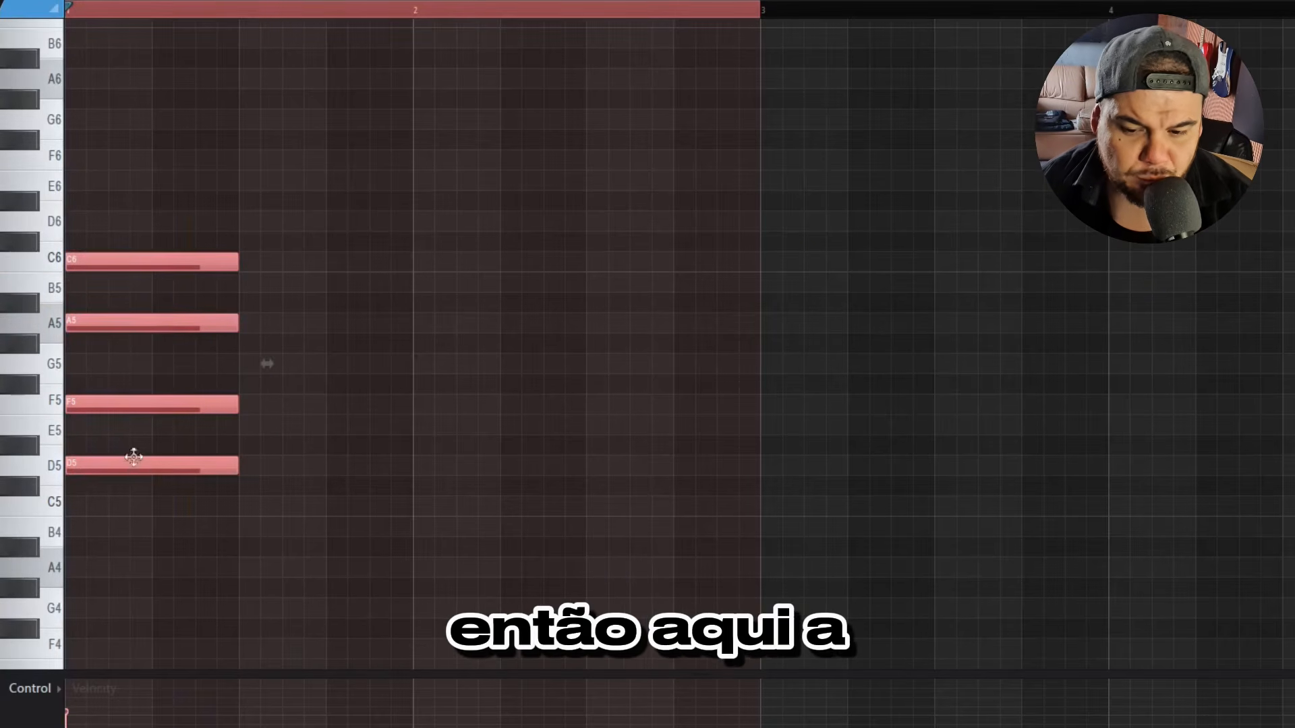
{"action": "left_click_drag", "start_coordinate": [133, 467], "coordinate": [305, 399]}
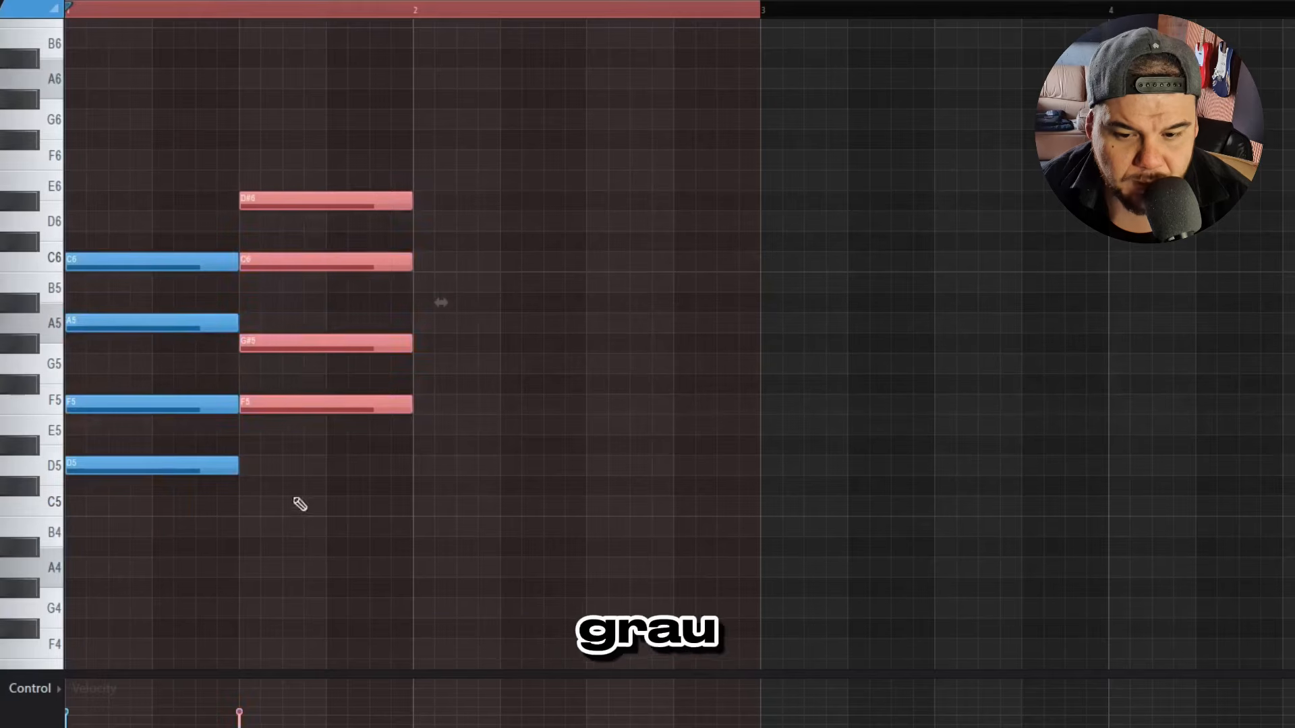
{"action": "left_click", "coordinate": [298, 503], "text": "ctrl"}
{"action": "left_click_drag", "start_coordinate": [305, 335], "coordinate": [305, 315]}
{"action": "left_click_drag", "start_coordinate": [258, 201], "coordinate": [260, 181]}
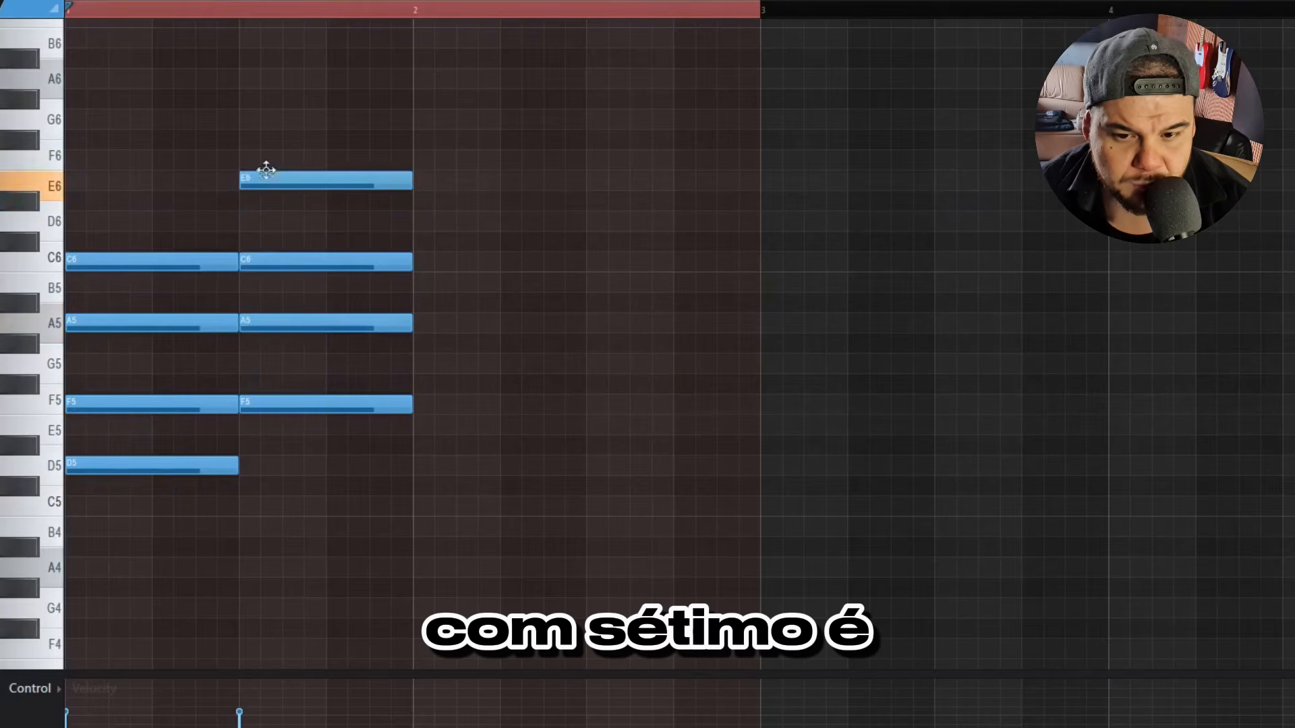
Copy the first chord to the start of bar 2 and reshape it into E dominant seventh: E5, G#5, B5 and D6.
{"action": "left_click_drag", "start_coordinate": [105, 191], "coordinate": [139, 543]}
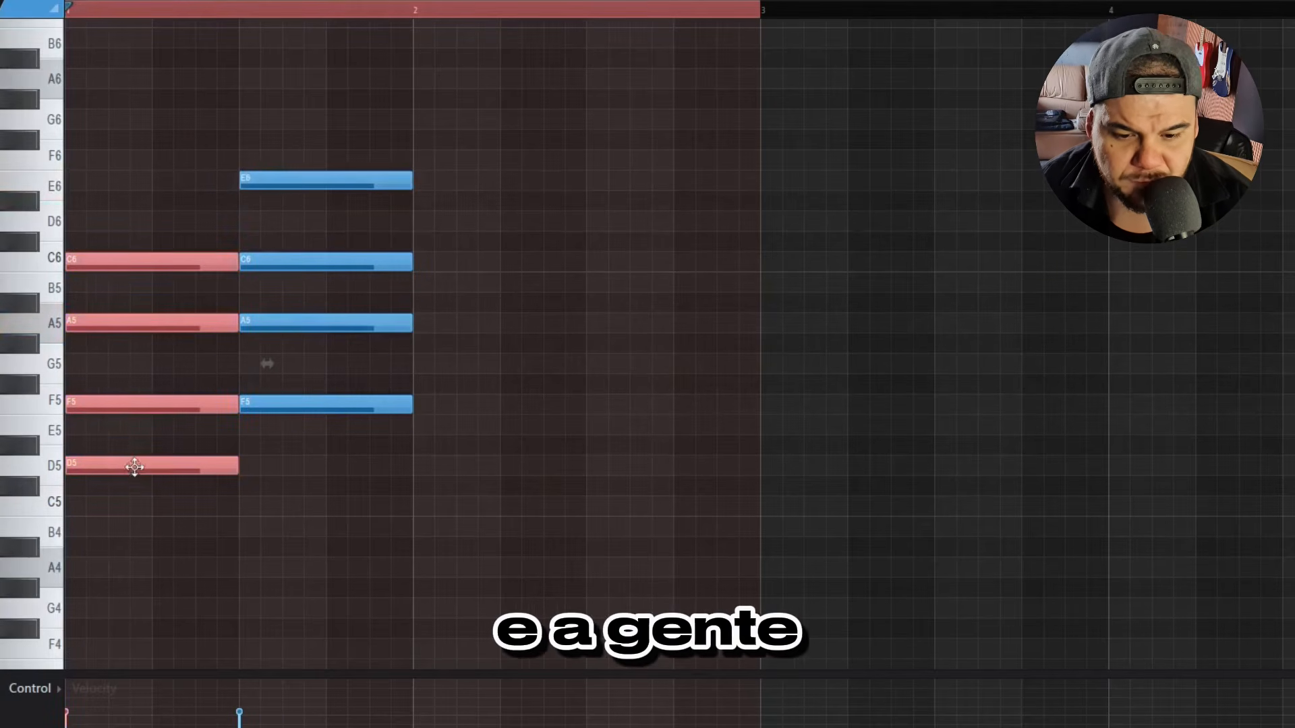
{"action": "left_click_drag", "start_coordinate": [133, 468], "coordinate": [494, 425]}
{"action": "left_click", "coordinate": [454, 519], "text": "ctrl"}
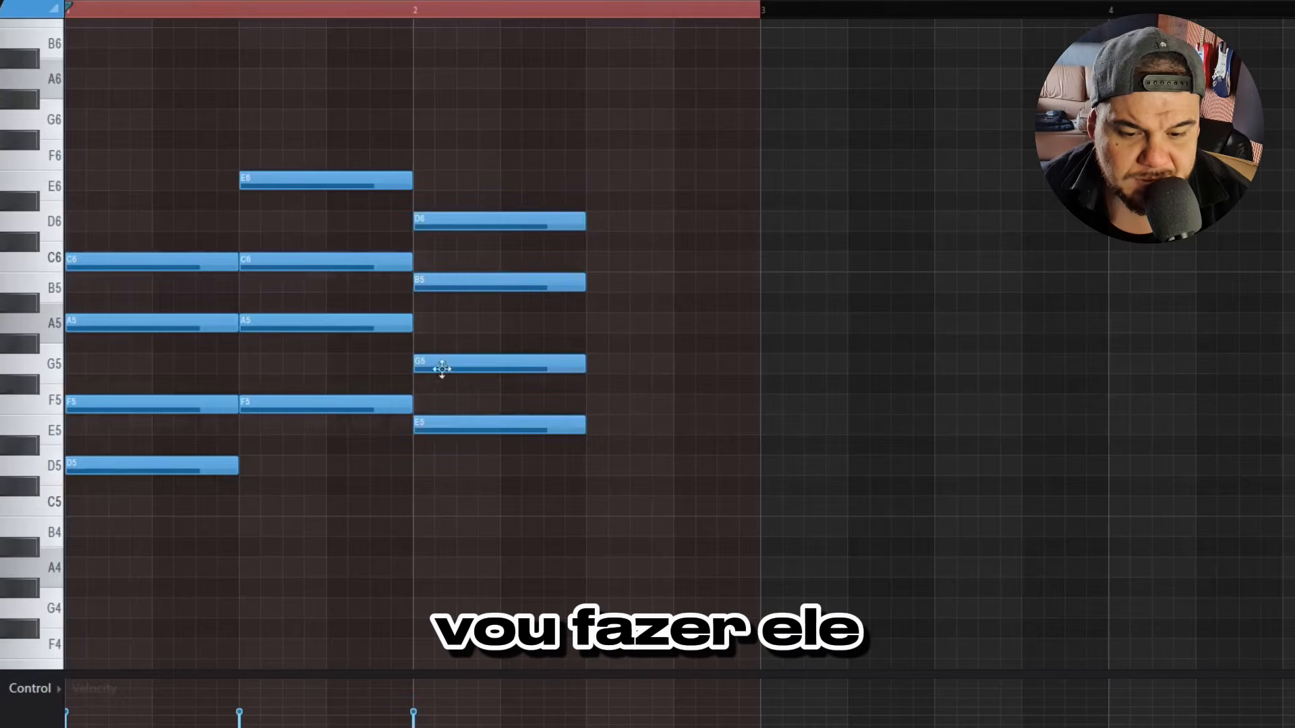
{"action": "left_click_drag", "start_coordinate": [439, 368], "coordinate": [440, 341]}
Copy the first chord to the second half of bar 2 as A minor seventh (A4, C5, E5, G5), and select the first chord.
{"action": "left_click_drag", "start_coordinate": [569, 130], "coordinate": [530, 312]}
{"action": "left_click_drag", "start_coordinate": [121, 468], "coordinate": [627, 577]}
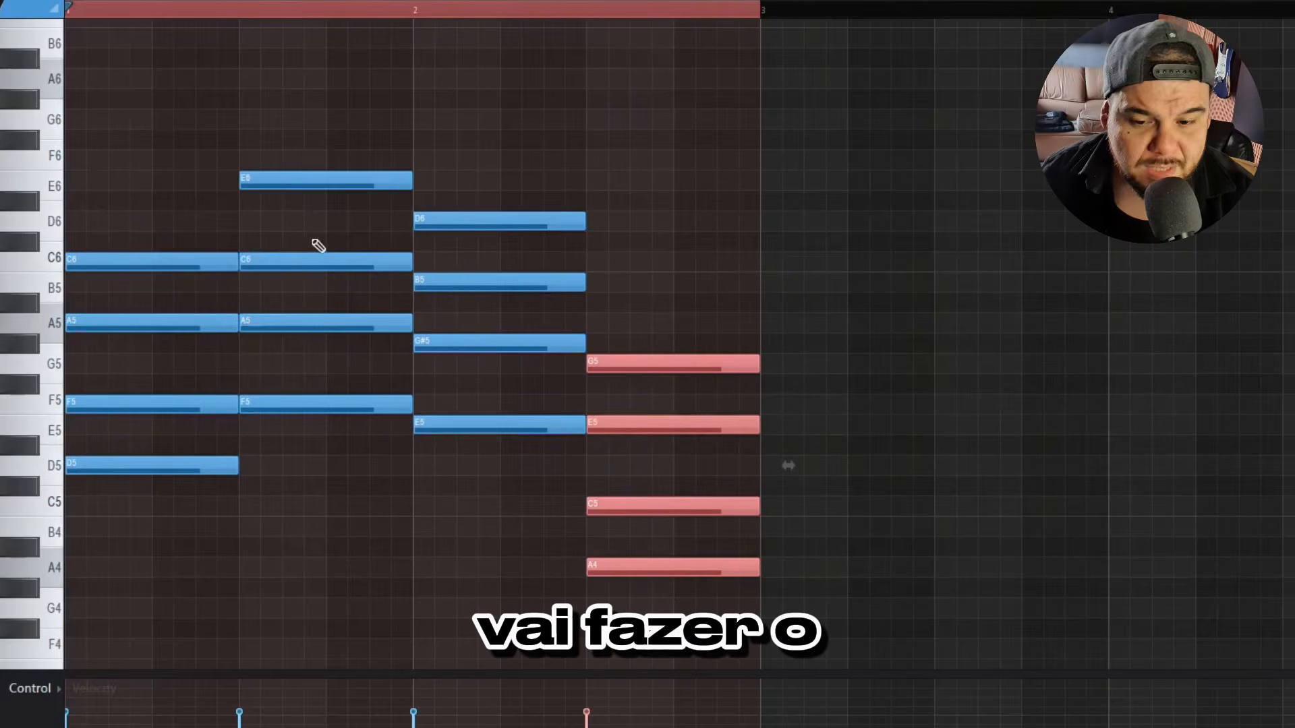
{"action": "left_click_drag", "start_coordinate": [179, 614], "coordinate": [206, 215]}
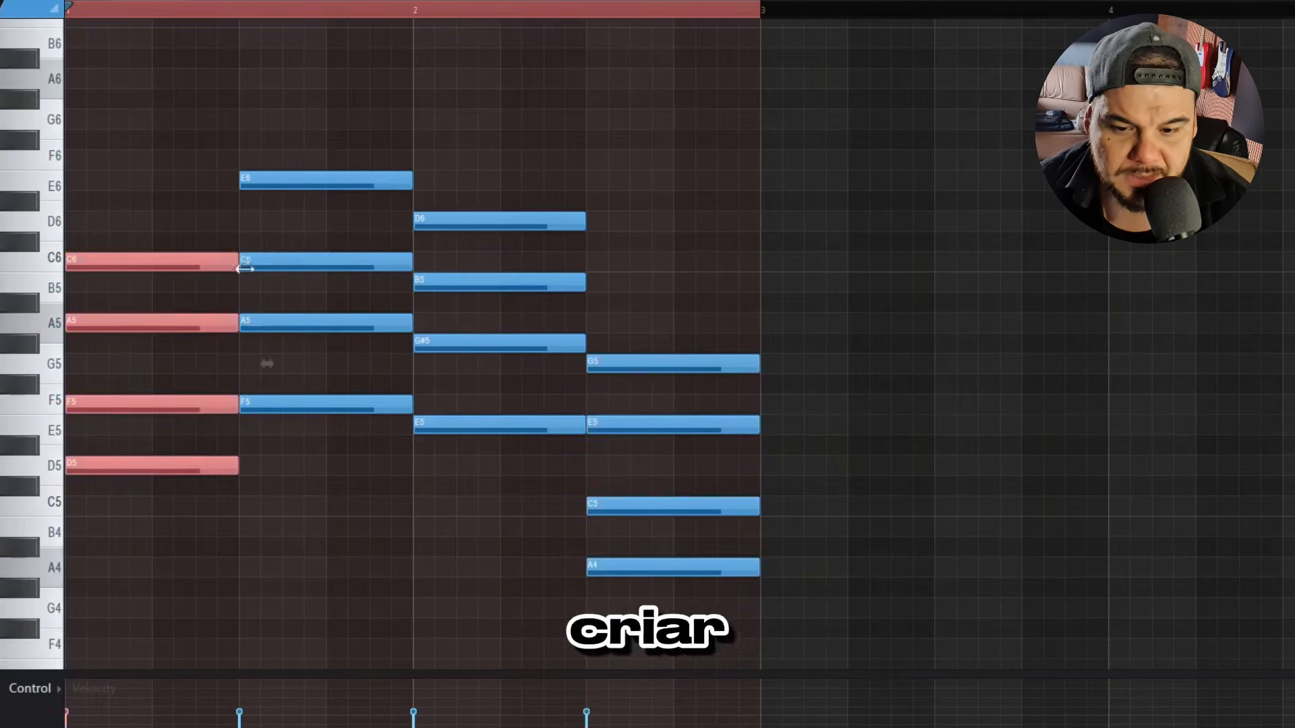
Shorten the D minor, E dominant and A minor seventh chords to one beat each, leaving the F major seventh at two.
{"action": "left_click_drag", "start_coordinate": [238, 263], "coordinate": [142, 304]}
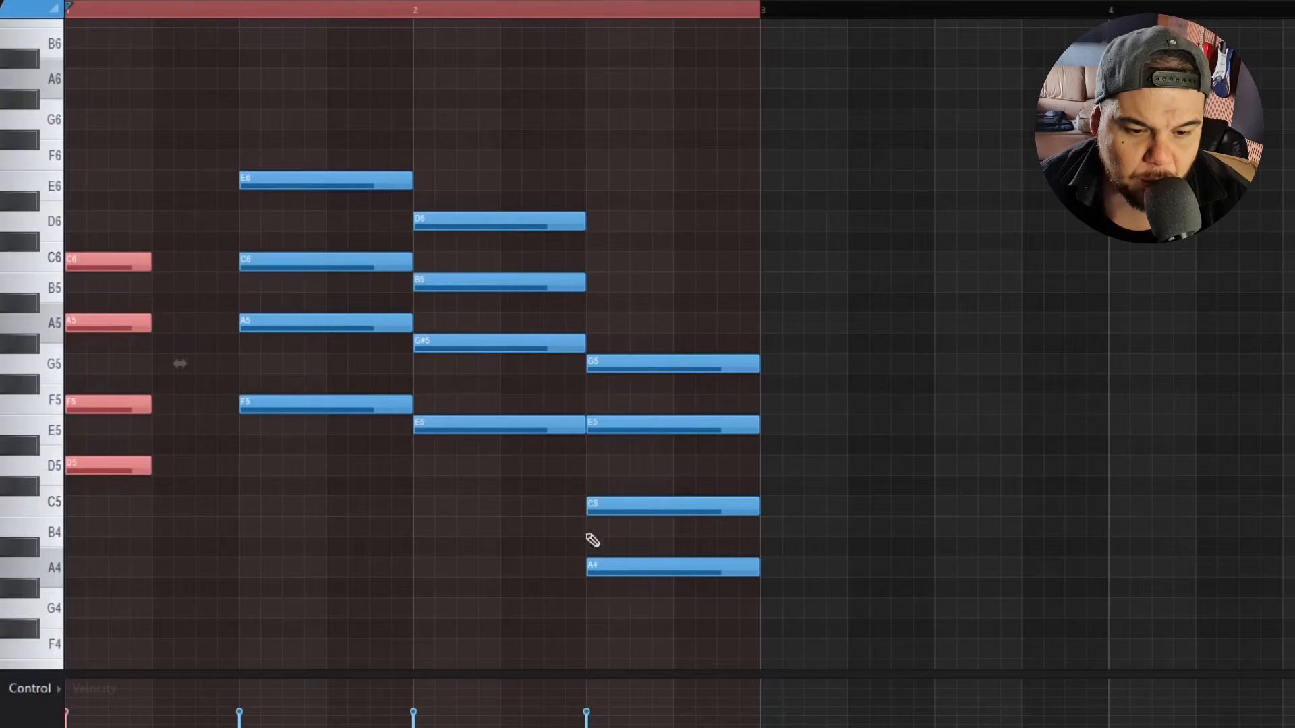
{"action": "left_click_drag", "start_coordinate": [536, 539], "coordinate": [506, 240]}
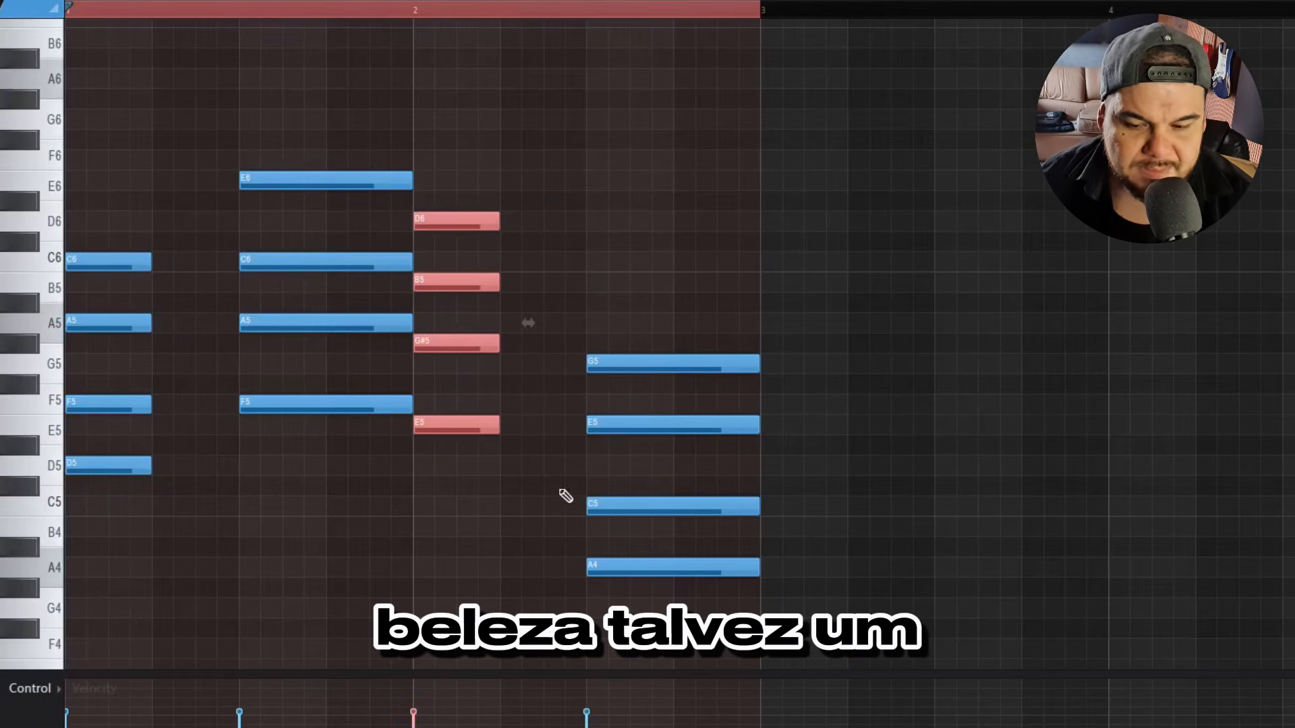
{"action": "left_click_drag", "start_coordinate": [723, 271], "coordinate": [676, 537]}
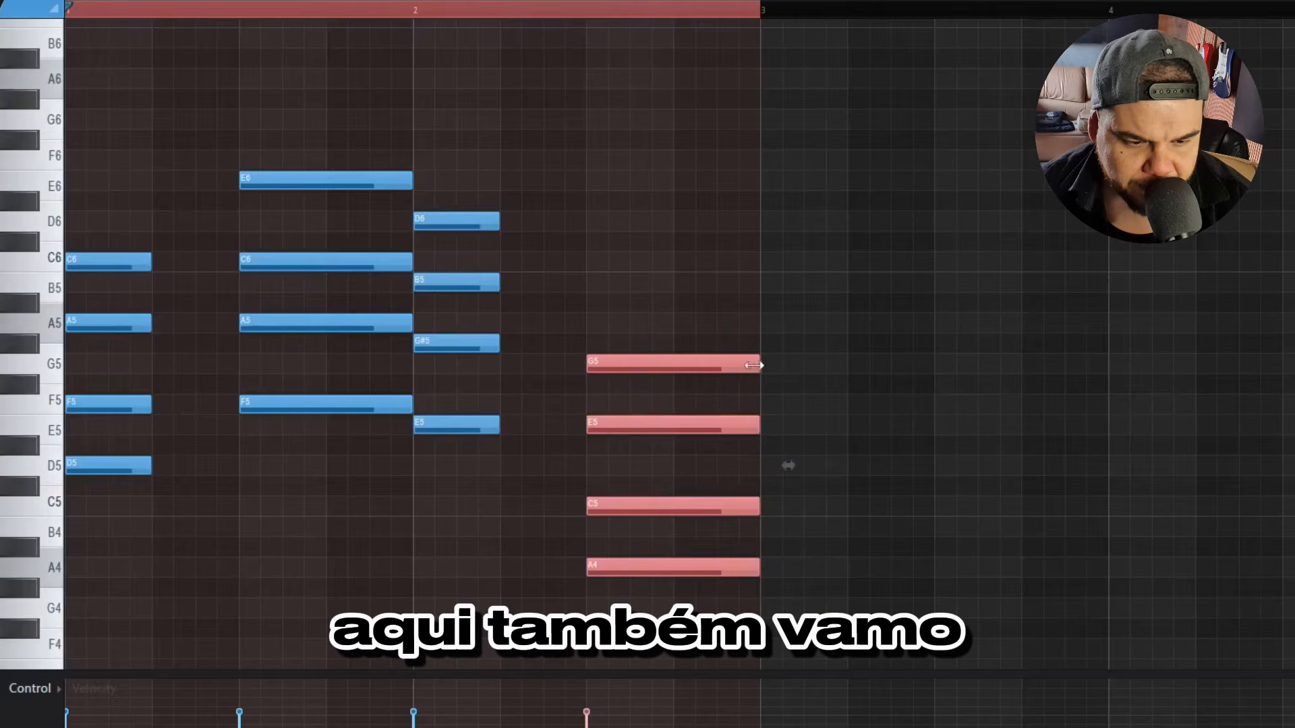
{"action": "left_click_drag", "start_coordinate": [760, 363], "coordinate": [646, 399]}
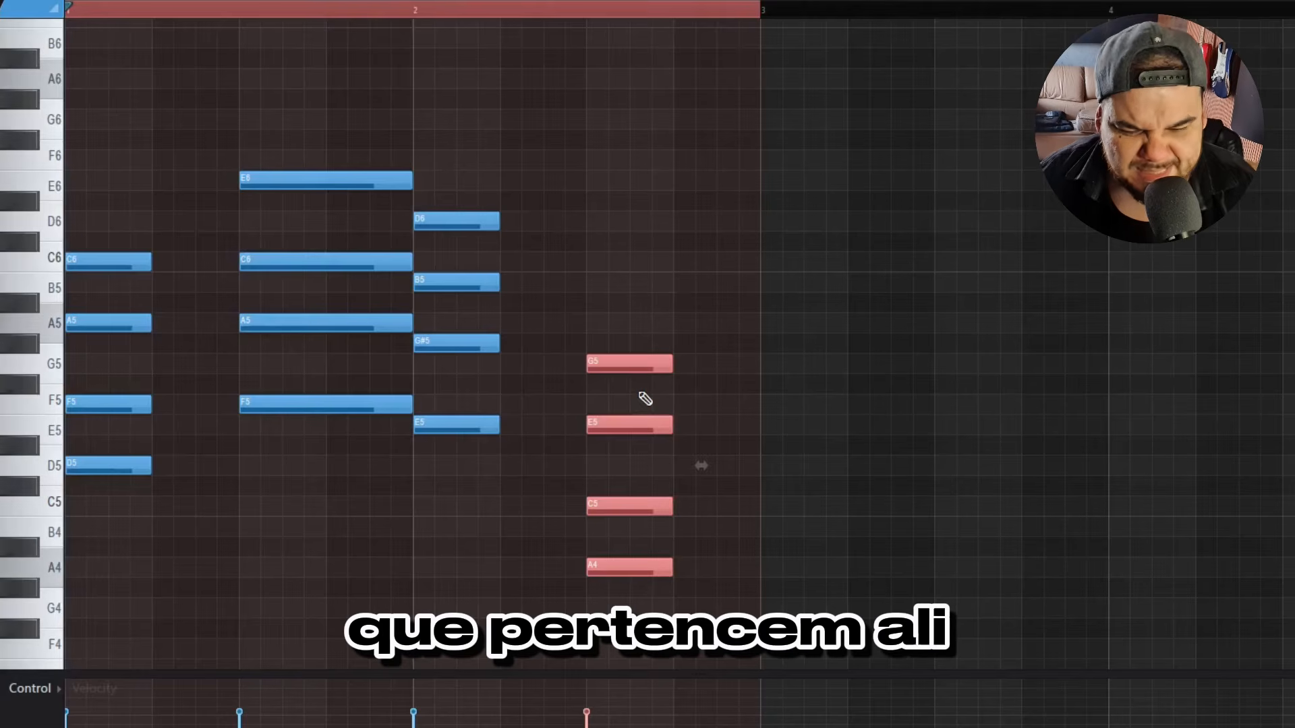
{"action": "left_click_drag", "start_coordinate": [985, 231], "coordinate": [695, 590]}
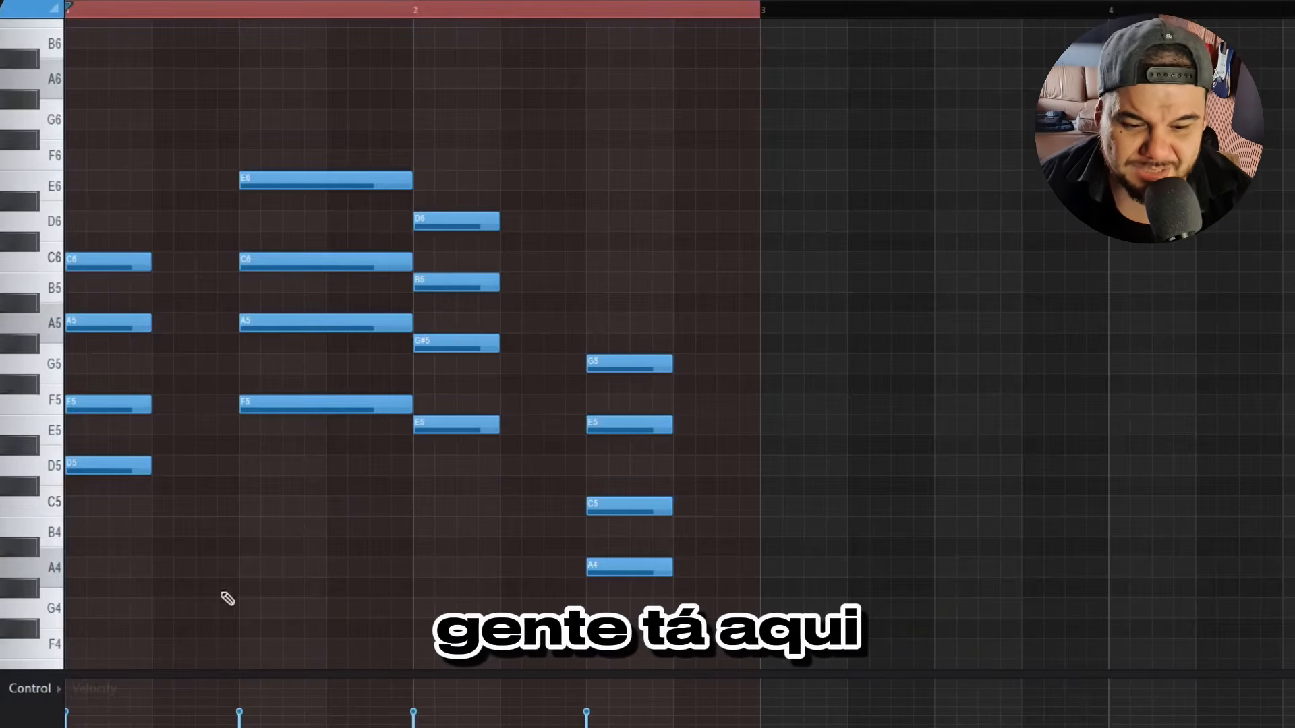
Count up the scale with A4, B4, C5, D5 and E5 in the last beat of bar 2, keeping only E5.
{"action": "left_click_drag", "start_coordinate": [597, 610], "coordinate": [737, 9]}
{"action": "left_click", "coordinate": [705, 578], "text": "ctrl"}
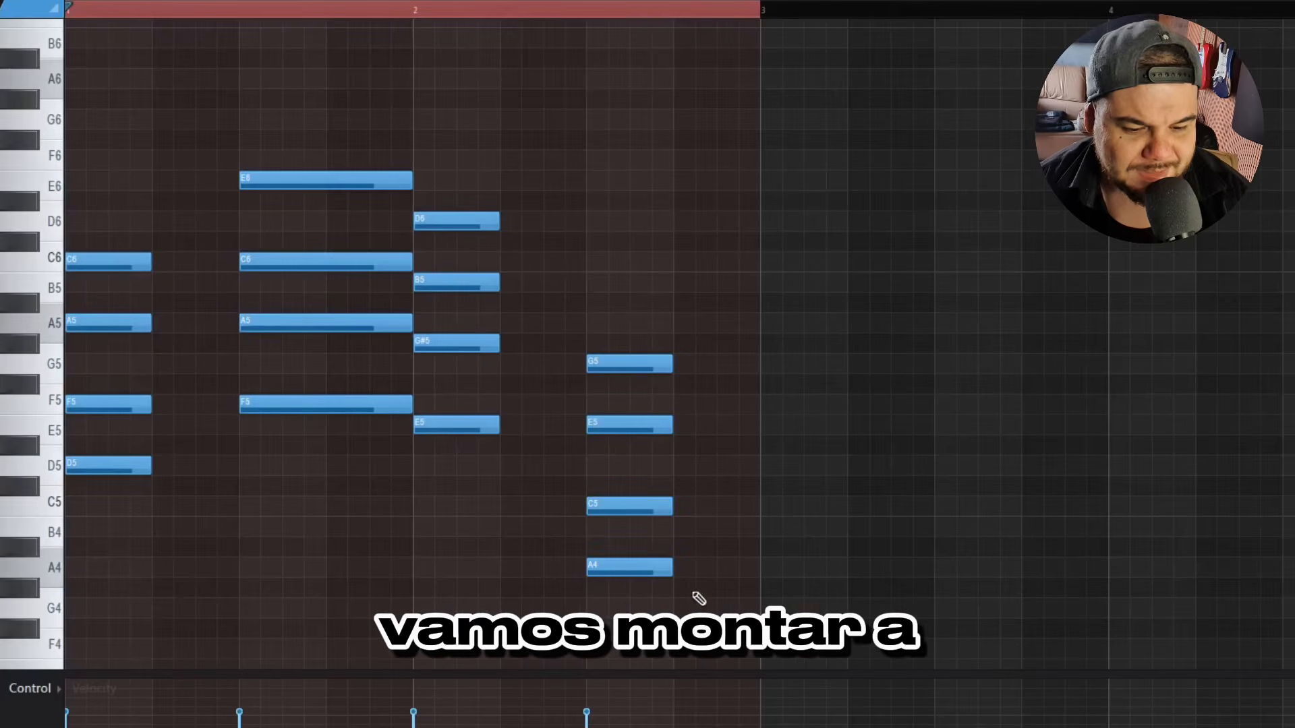
{"action": "left_click", "coordinate": [680, 531]}
{"action": "left_click", "coordinate": [681, 507]}
{"action": "left_click", "coordinate": [688, 467]}
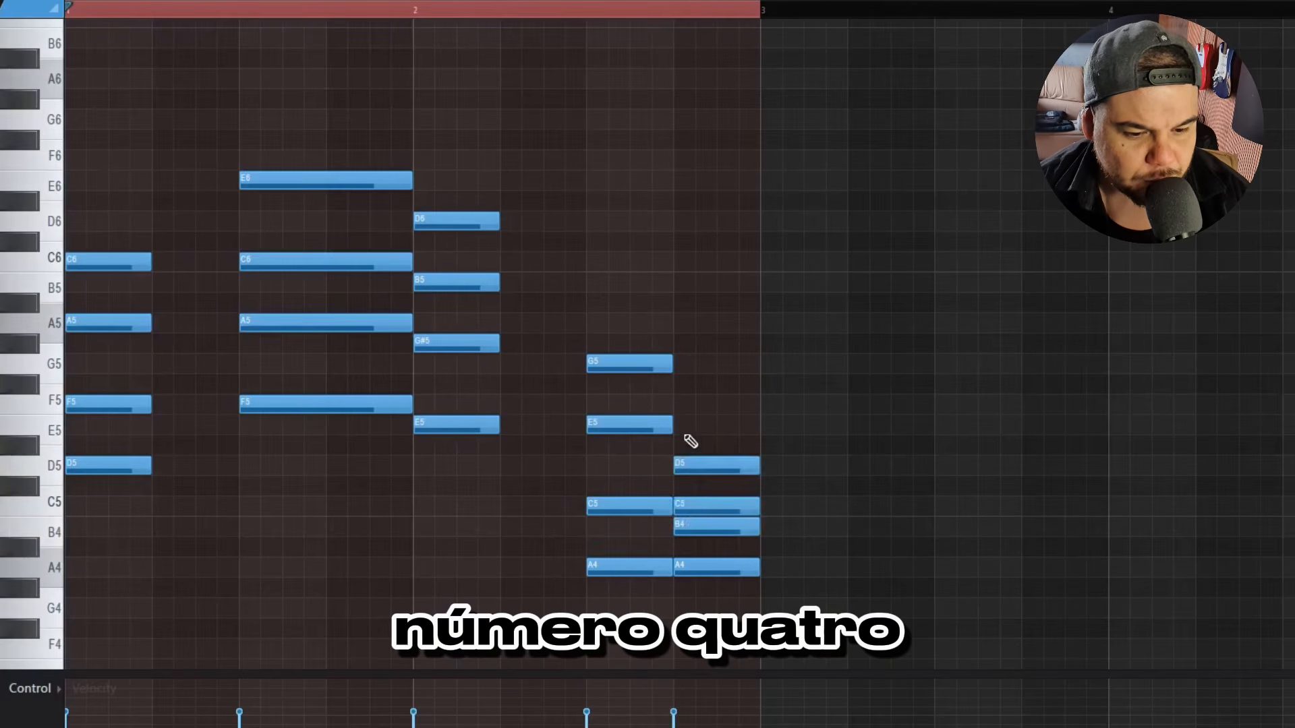
{"action": "left_click", "coordinate": [697, 425]}
{"action": "left_click_drag", "start_coordinate": [735, 433], "coordinate": [713, 437]}
{"action": "right_click", "coordinate": [723, 465]}
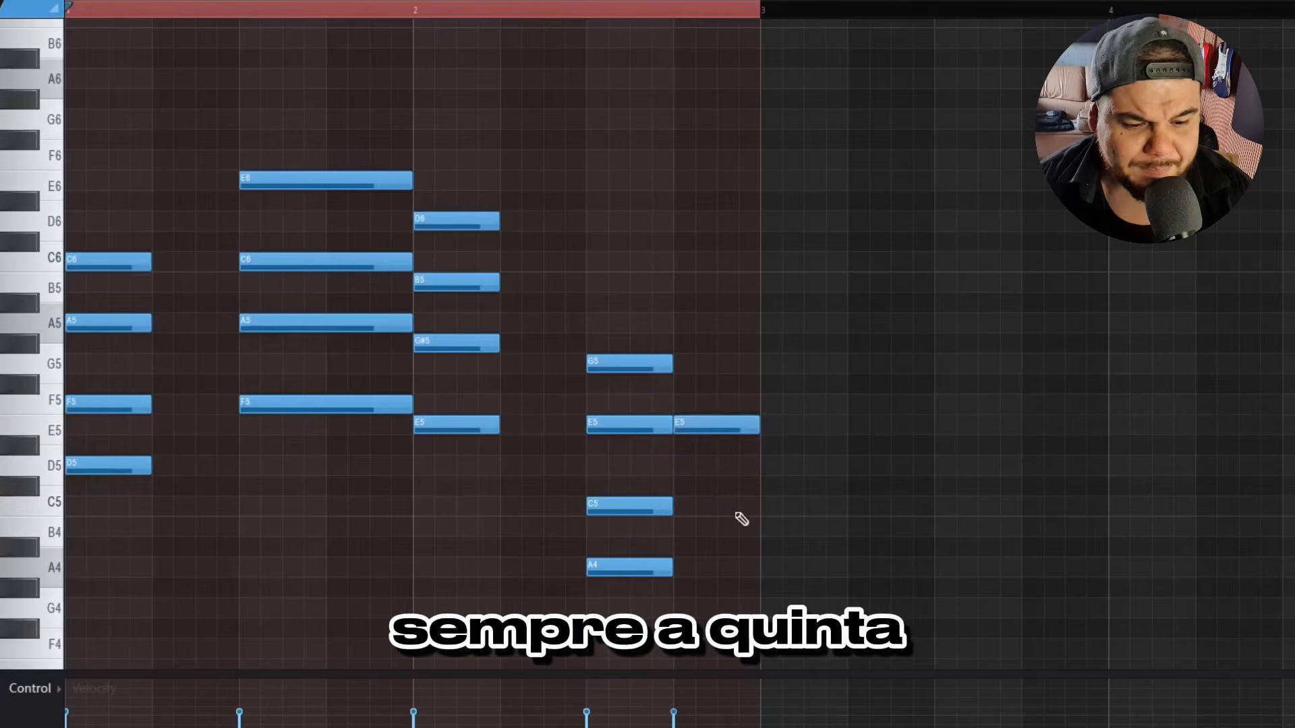
{"action": "left_click", "coordinate": [735, 427], "text": "ctrl"}
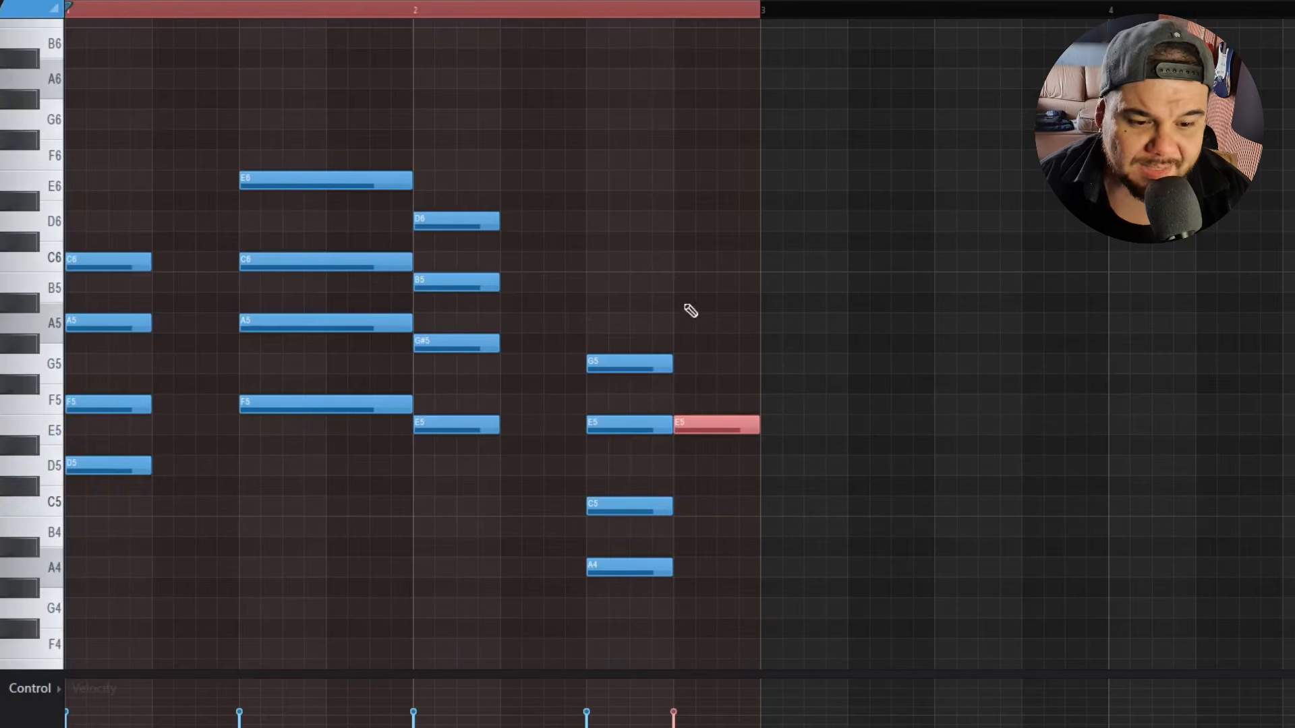
Stack G5, B5 and D6 on that E5, and raise the G5 to G#5 to form an E dominant seventh.
{"action": "left_click", "coordinate": [680, 362]}
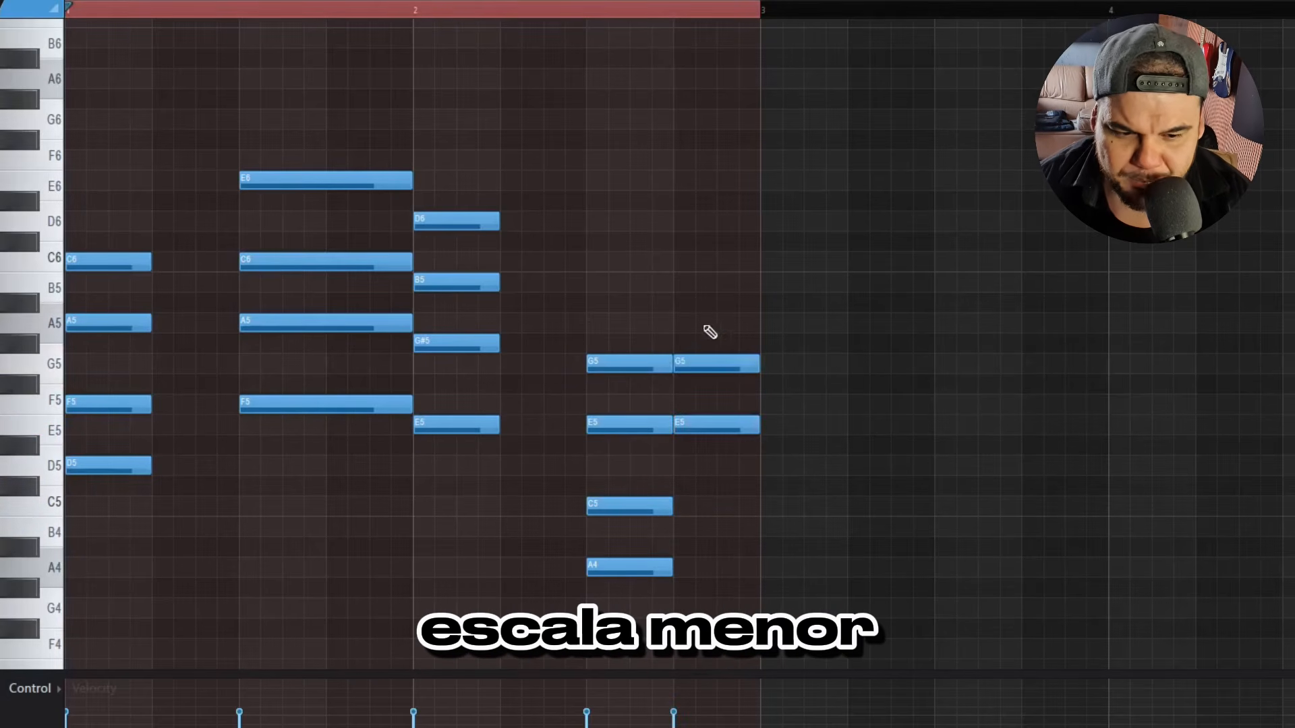
{"action": "right_click", "coordinate": [700, 364]}
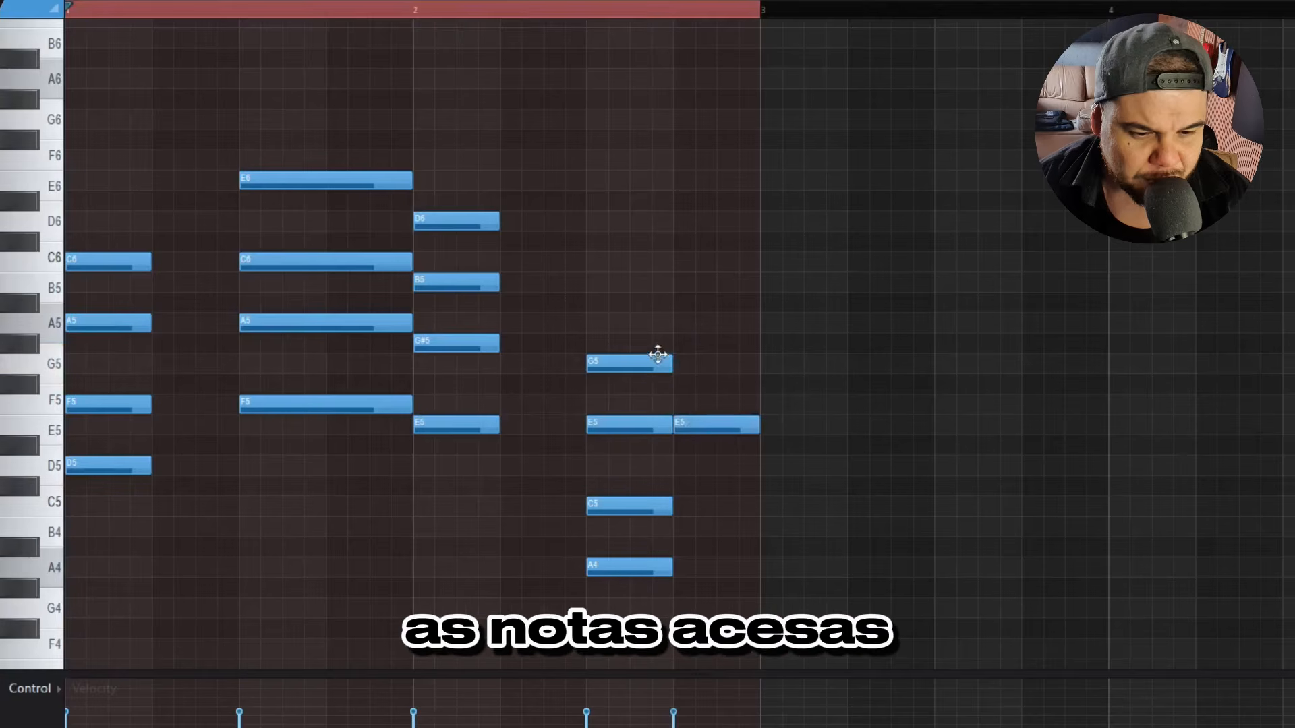
{"action": "left_click", "coordinate": [683, 364]}
{"action": "left_click", "coordinate": [682, 282]}
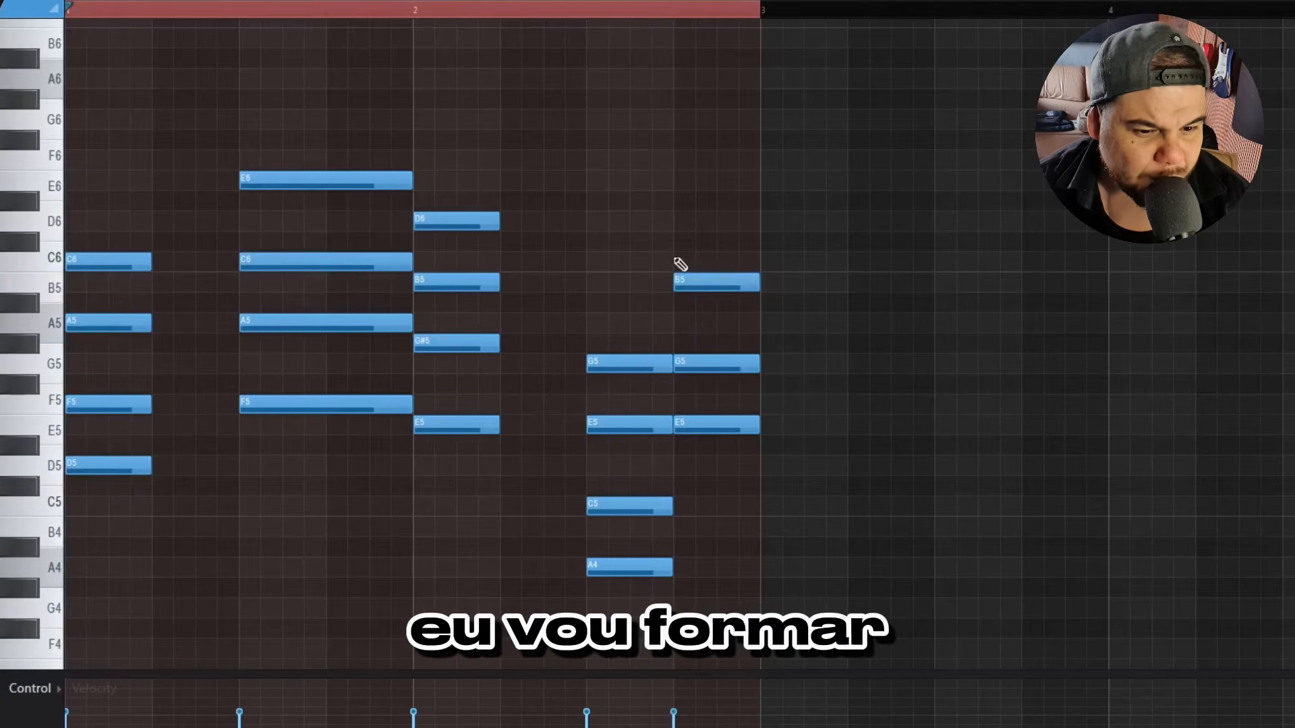
{"action": "left_click", "coordinate": [682, 222]}
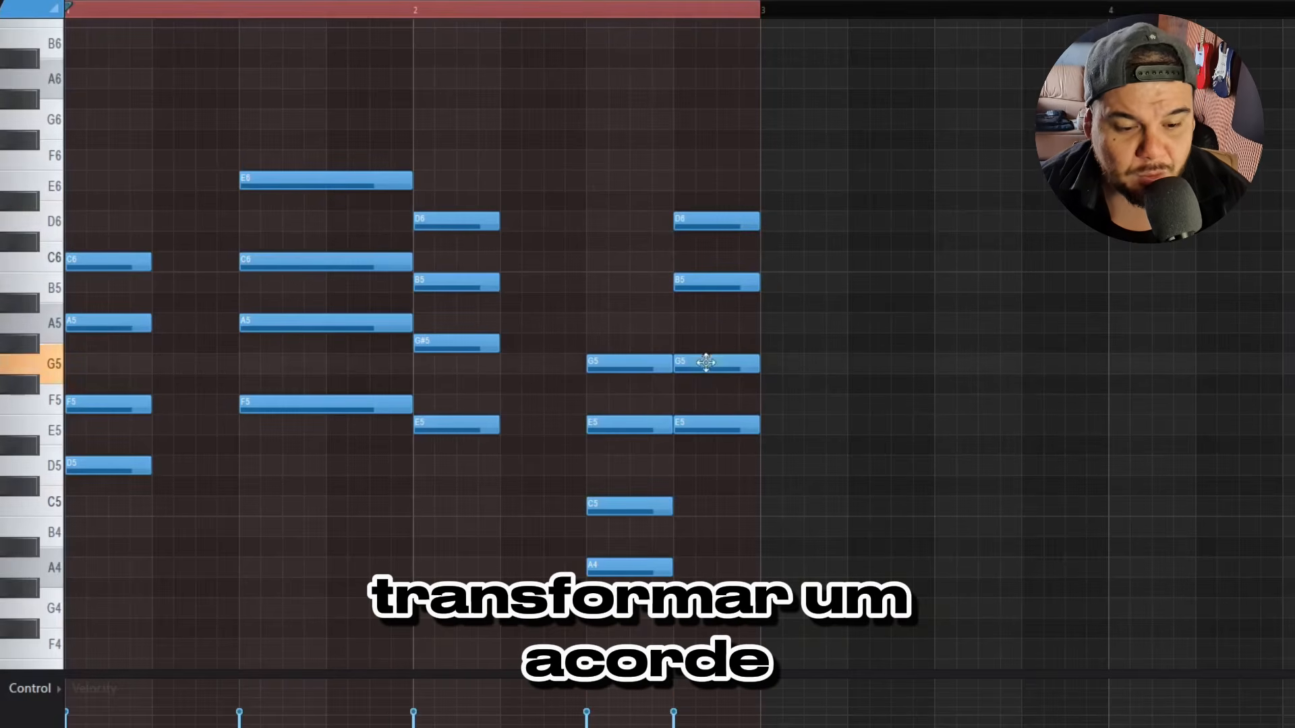
{"action": "left_click_drag", "start_coordinate": [702, 361], "coordinate": [702, 341]}
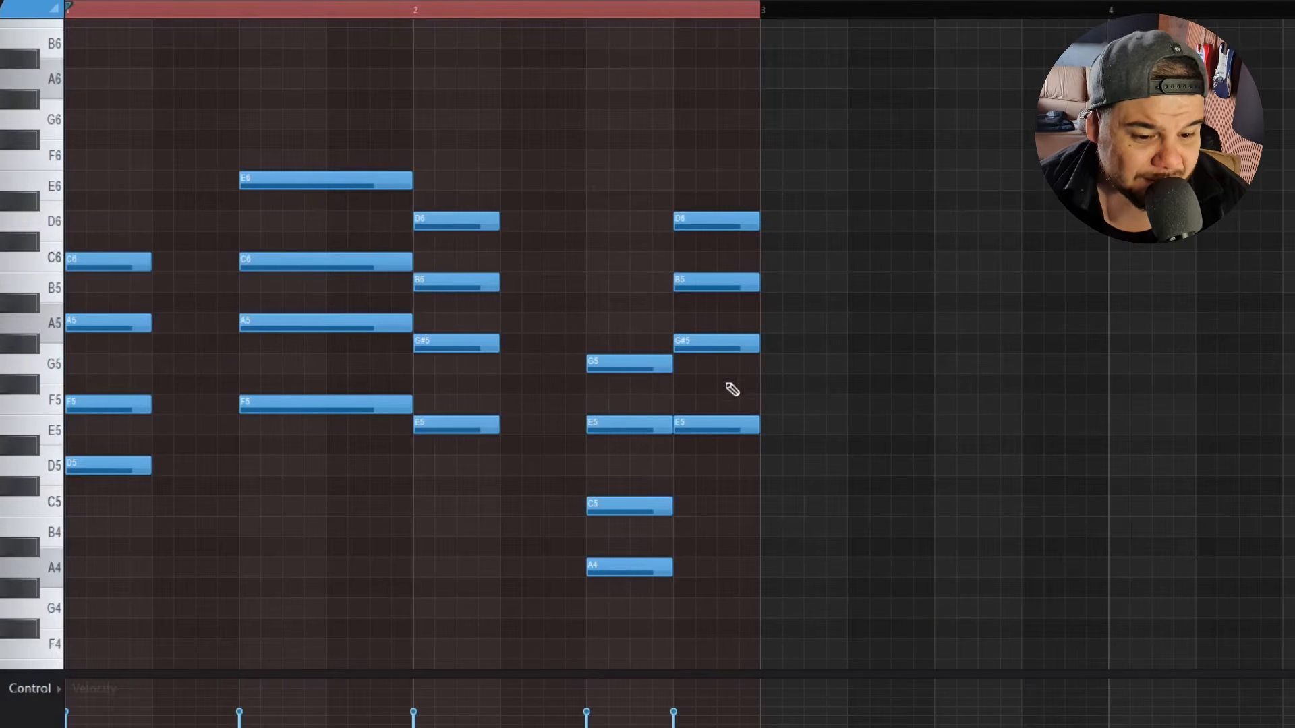
{"action": "left_click", "coordinate": [715, 343]}
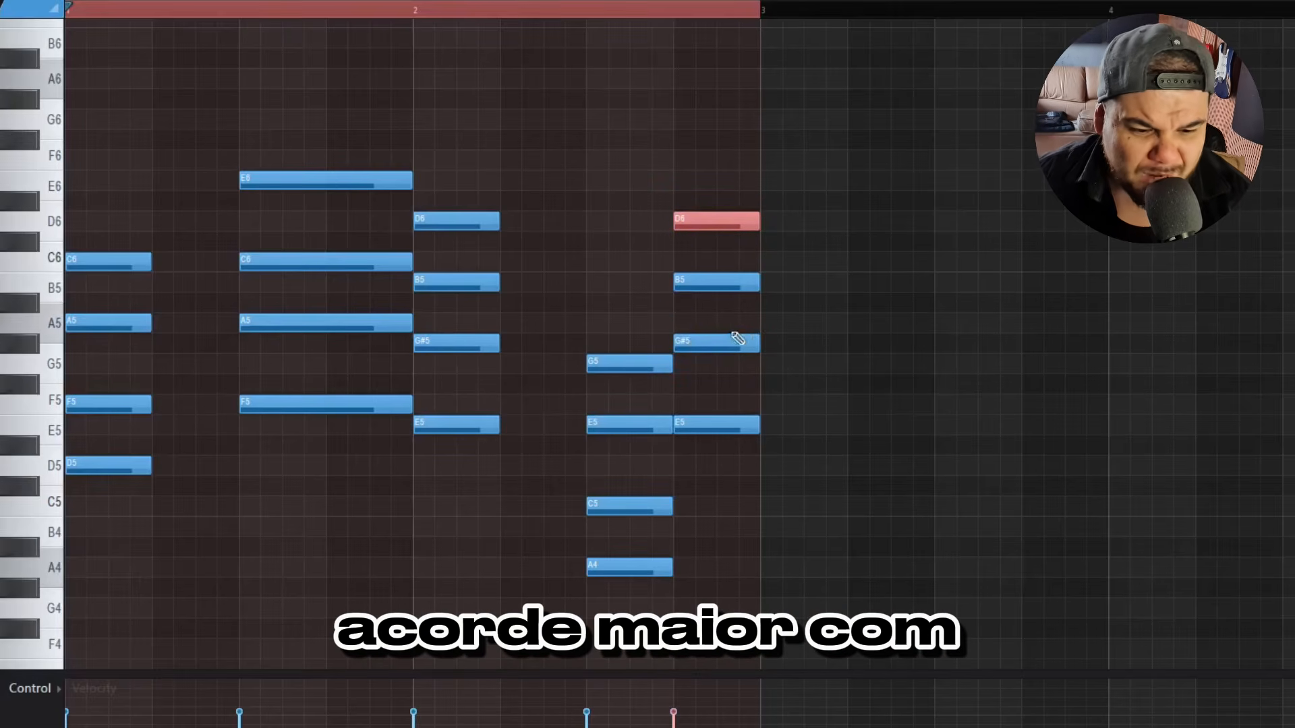
Add a one-beat E major seventh chord at the start of bar 3 with E5, G#5, B5 and D#6, and highlight its seventh.
{"action": "left_click", "coordinate": [775, 427]}
{"action": "left_click", "coordinate": [768, 343]}
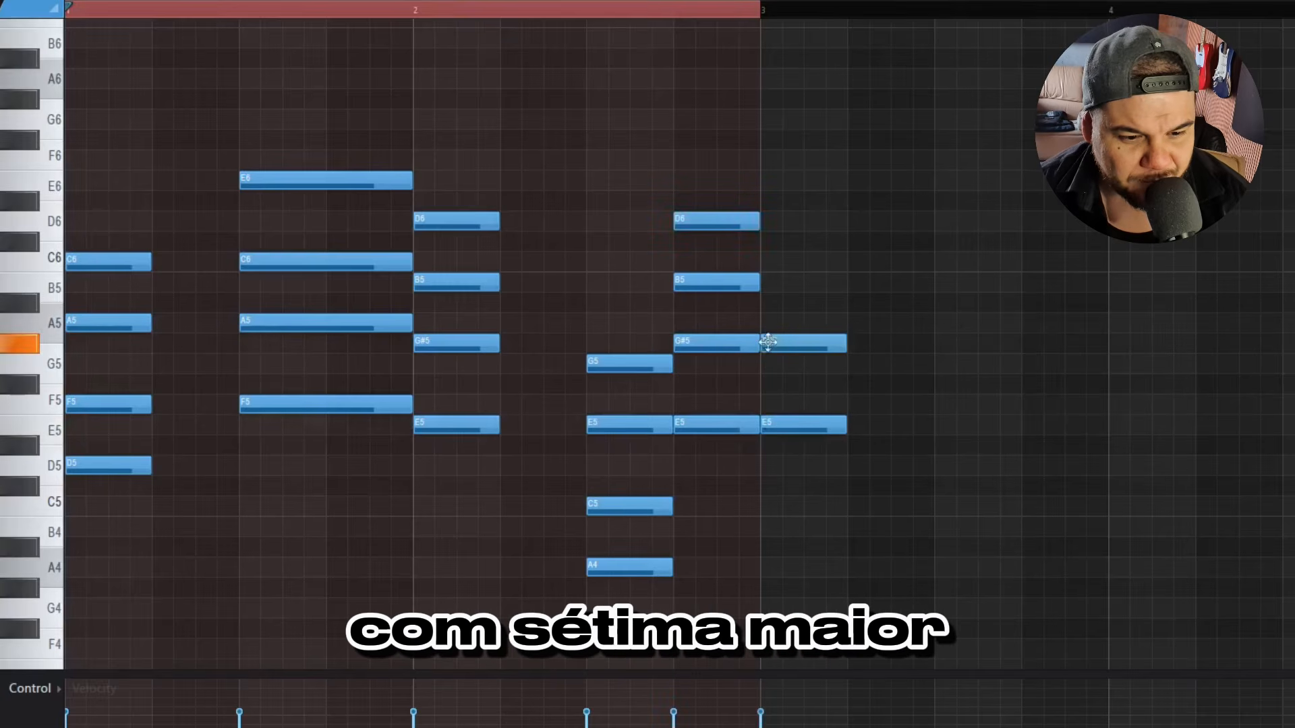
{"action": "left_click", "coordinate": [770, 283]}
{"action": "left_click", "coordinate": [768, 200]}
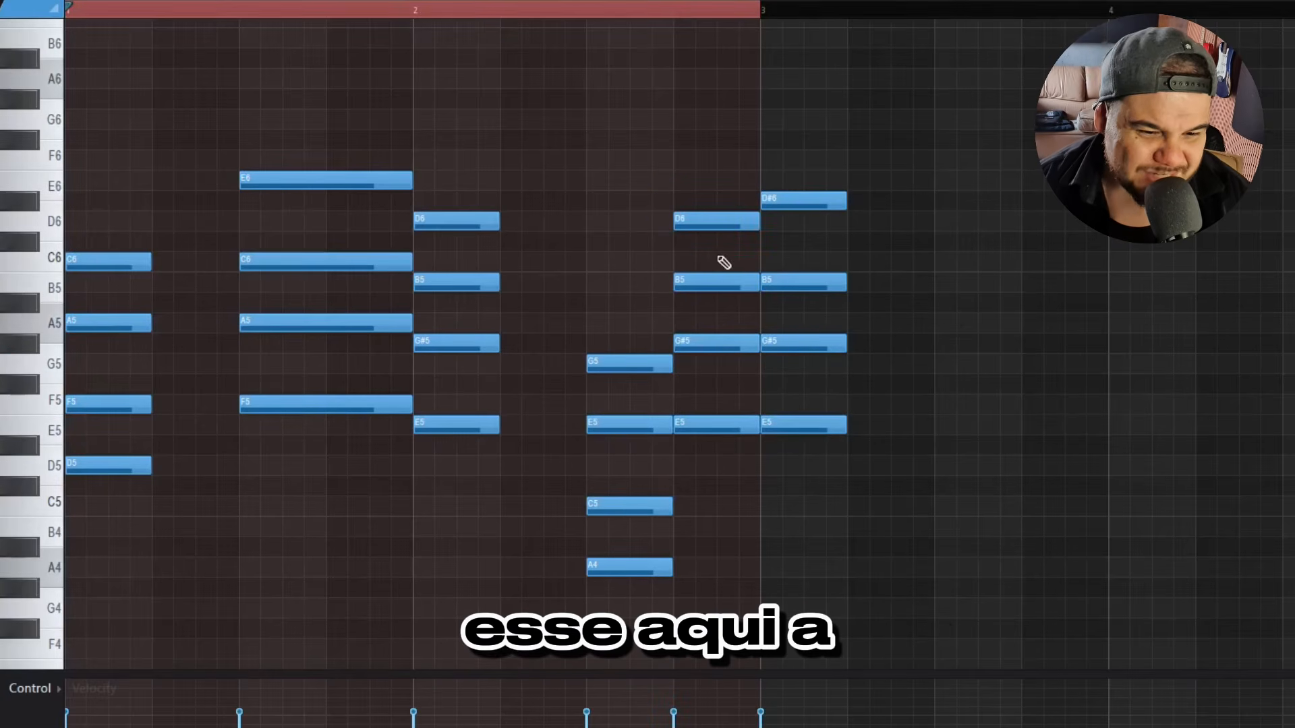
{"action": "left_click", "coordinate": [742, 222]}
{"action": "left_click_drag", "start_coordinate": [789, 230], "coordinate": [799, 161]}
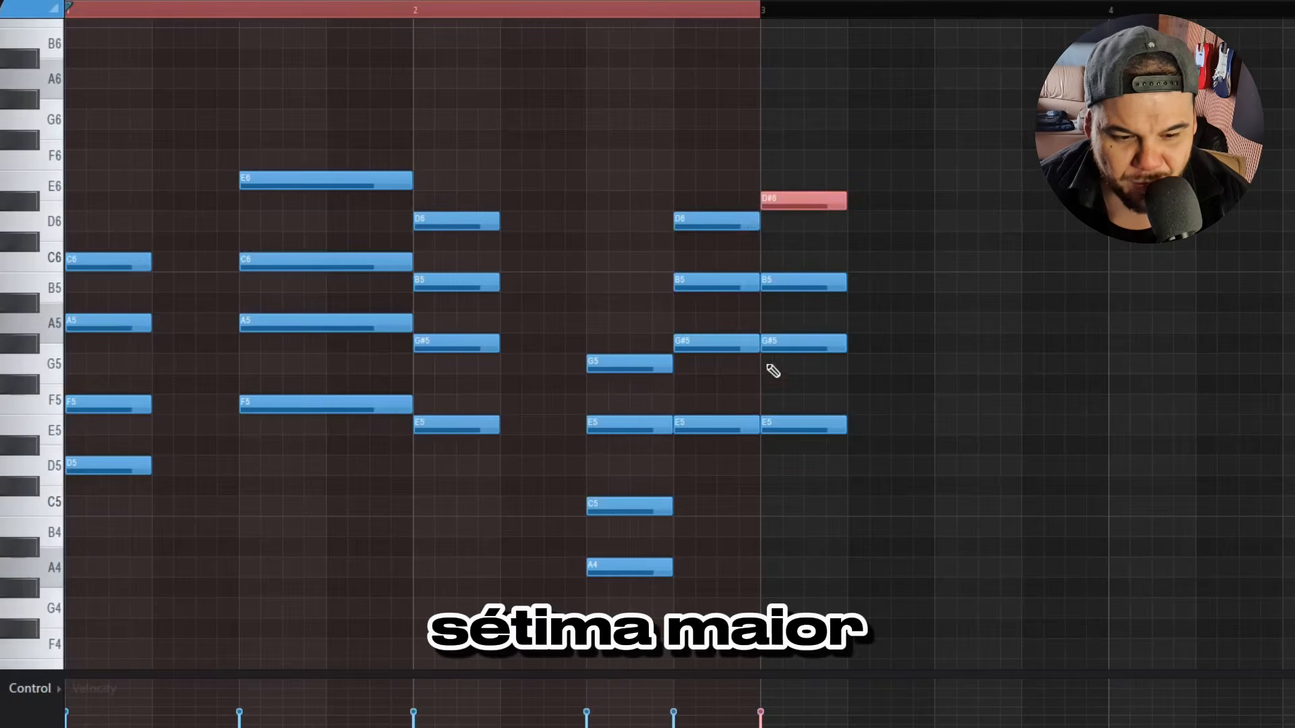
{"action": "left_click", "coordinate": [874, 394], "text": "ctrl"}
Move the E dominant seventh and E major seventh chords together one beat later.
{"action": "left_click_drag", "start_coordinate": [719, 187], "coordinate": [730, 433]}
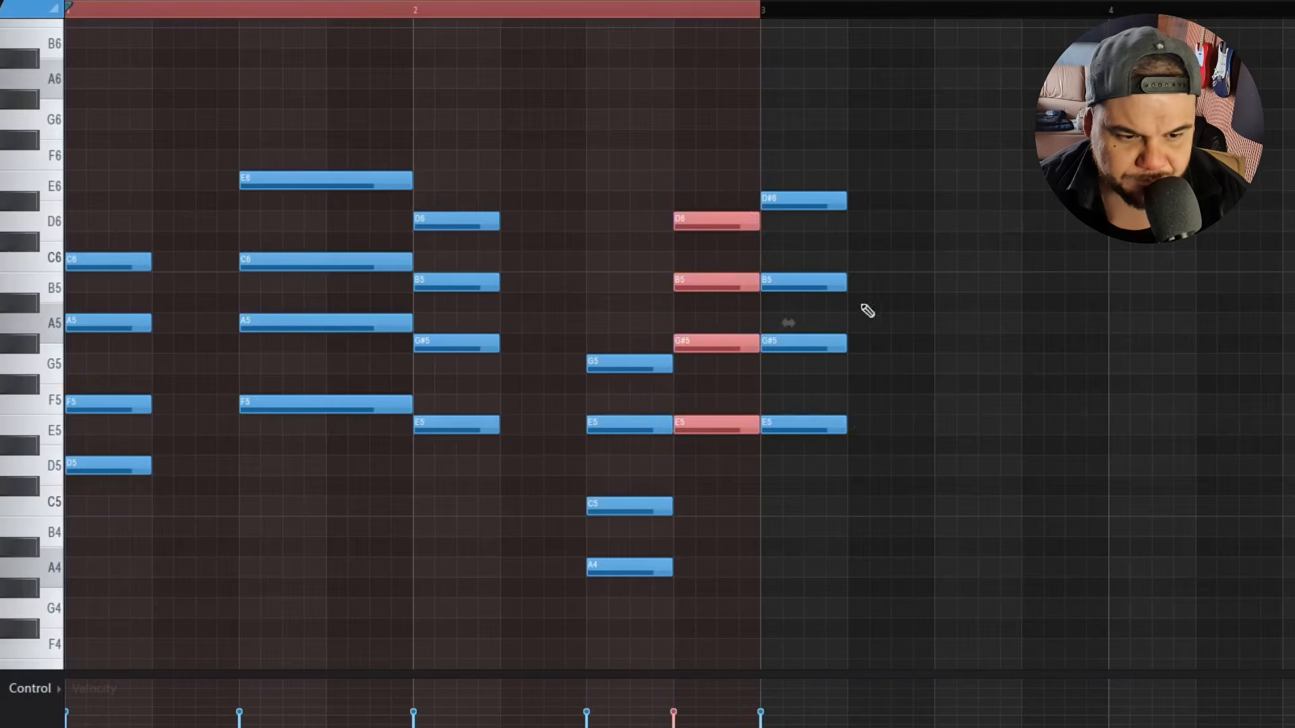
{"action": "left_click_drag", "start_coordinate": [884, 150], "coordinate": [739, 482]}
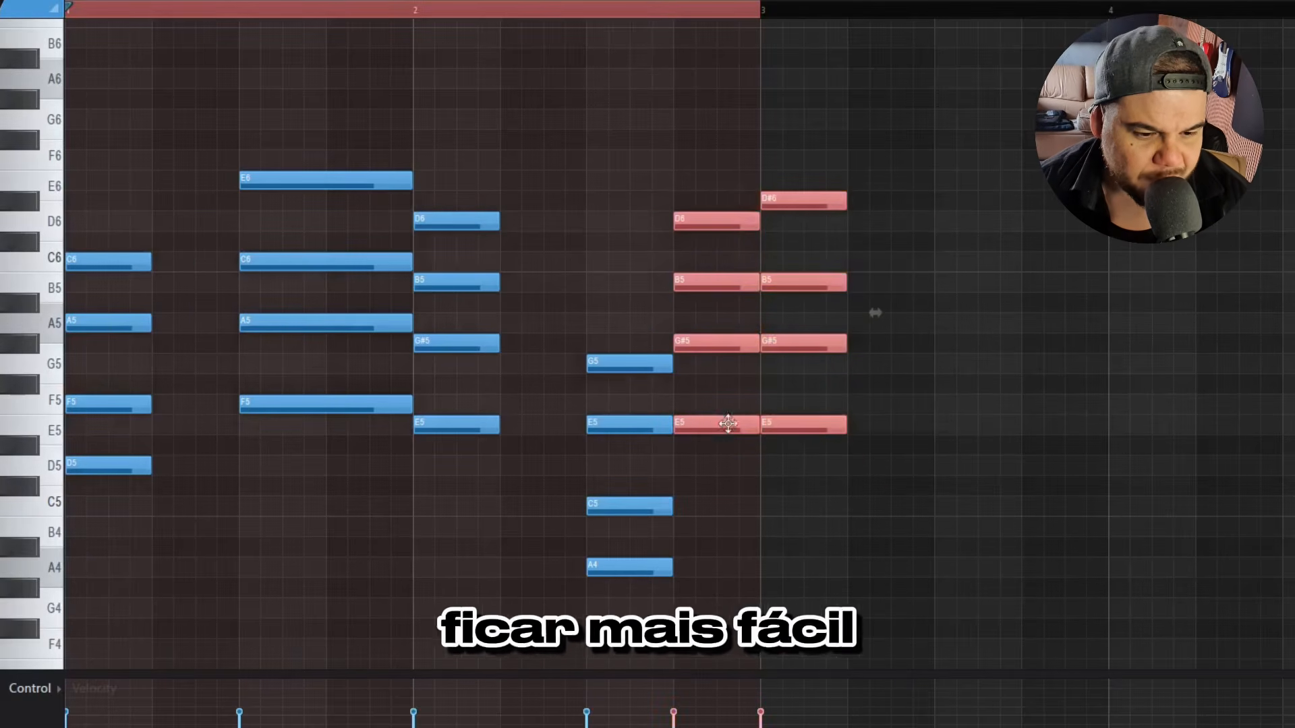
{"action": "left_click_drag", "start_coordinate": [727, 424], "coordinate": [806, 427]}
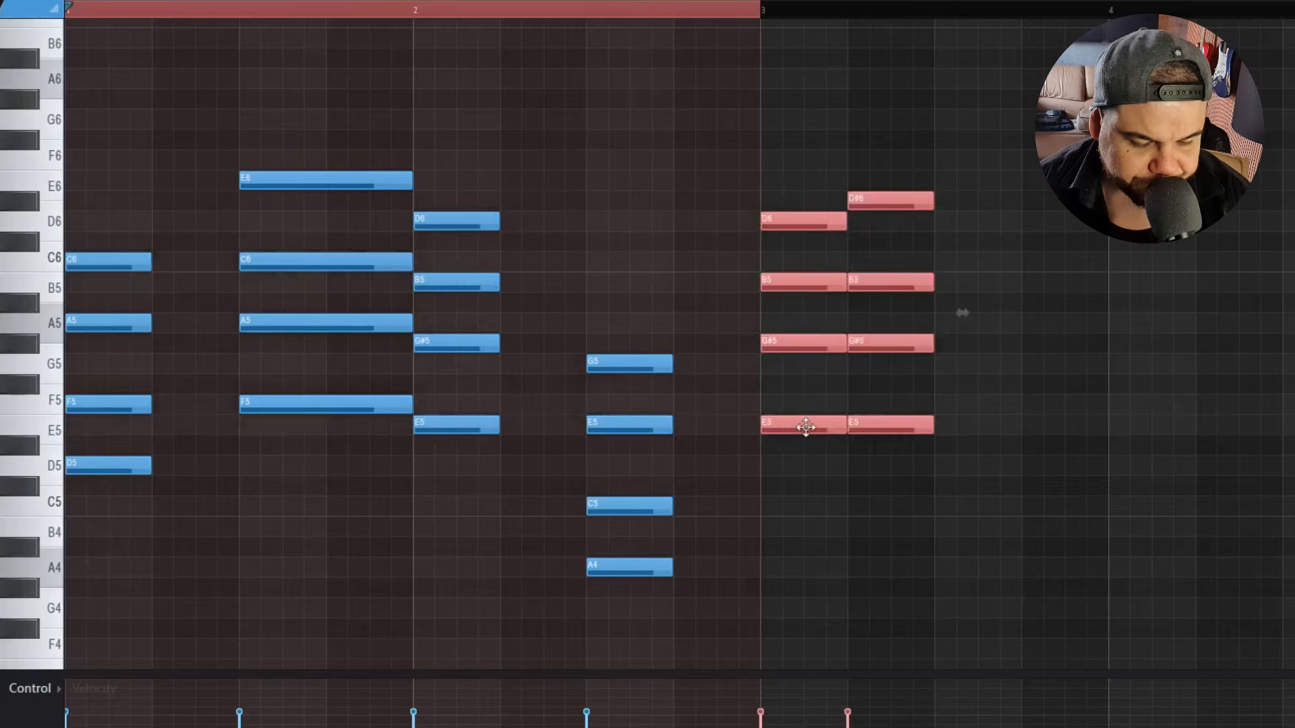
Draw an E minor seventh chord in the last beat of bar 2 with E5, G5, B5 and D6.
{"action": "left_click", "coordinate": [689, 427]}
{"action": "left_click", "coordinate": [684, 361]}
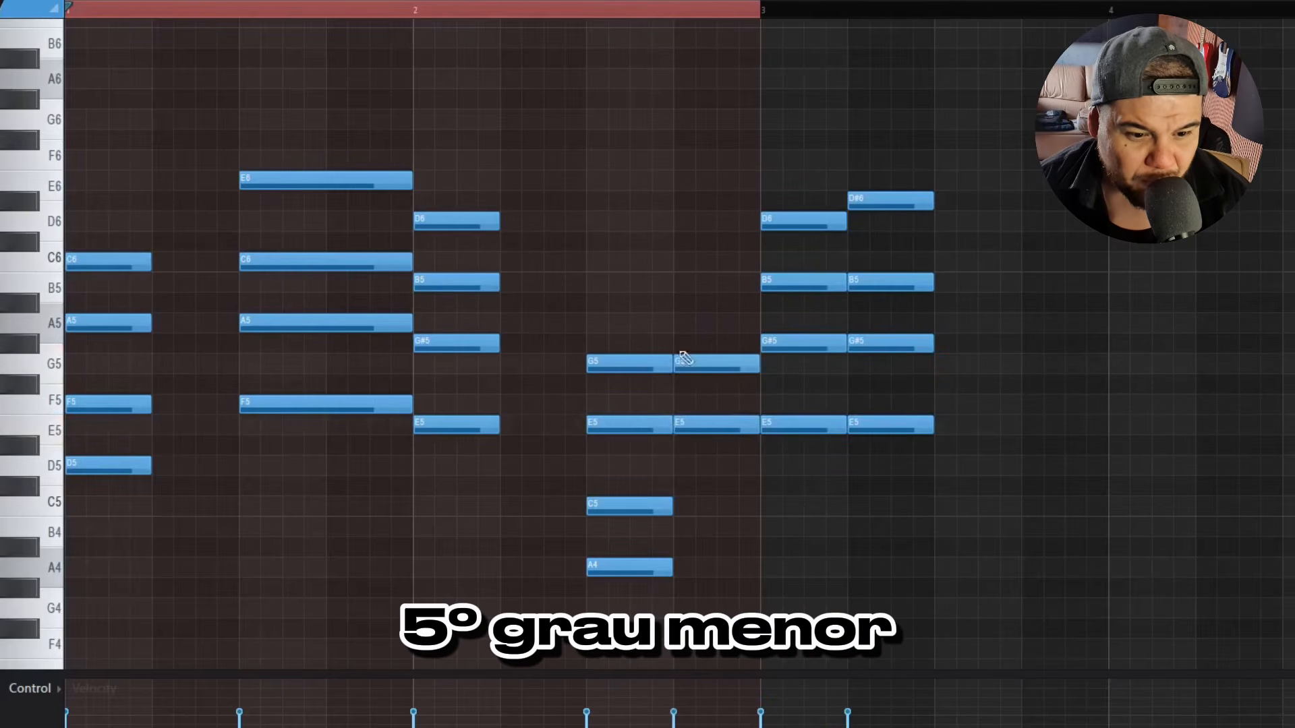
{"action": "left_click", "coordinate": [685, 282]}
{"action": "left_click", "coordinate": [680, 221]}
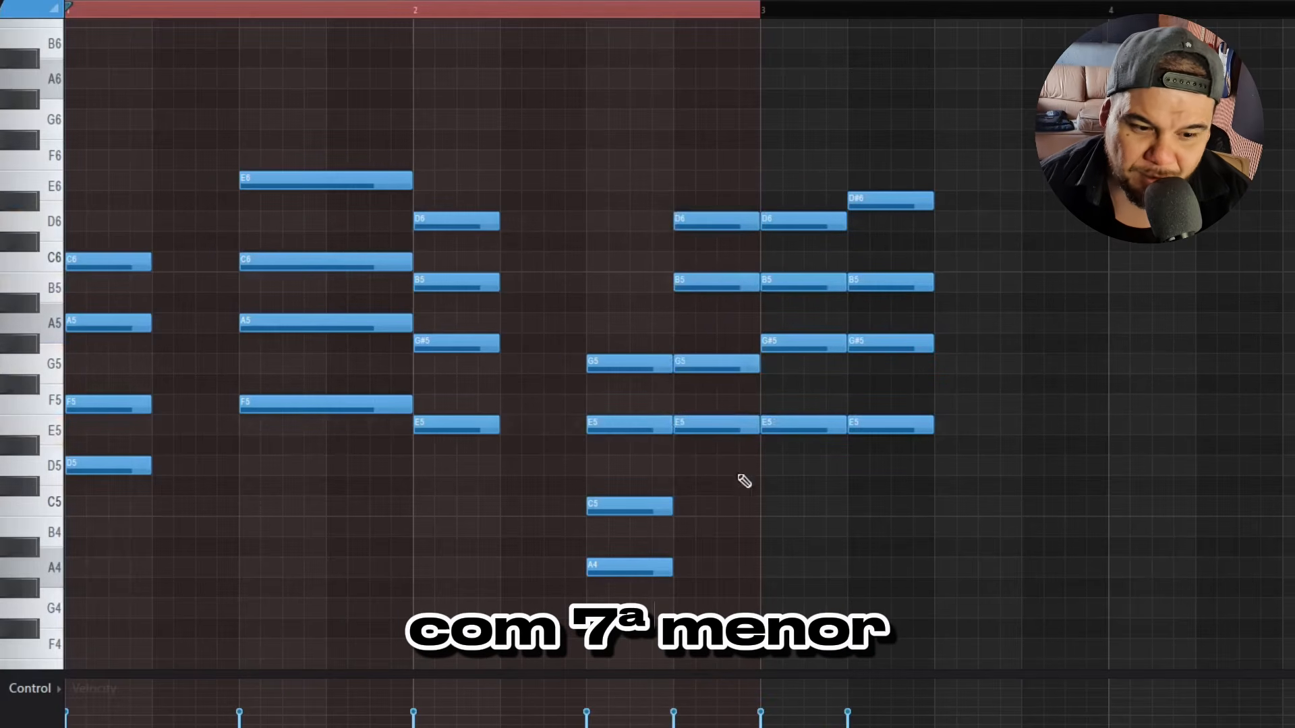
Compare the thirds and sevenths of the E minor seventh, E dominant seventh and E major seventh chords by selecting them.
{"action": "left_click", "coordinate": [729, 363]}
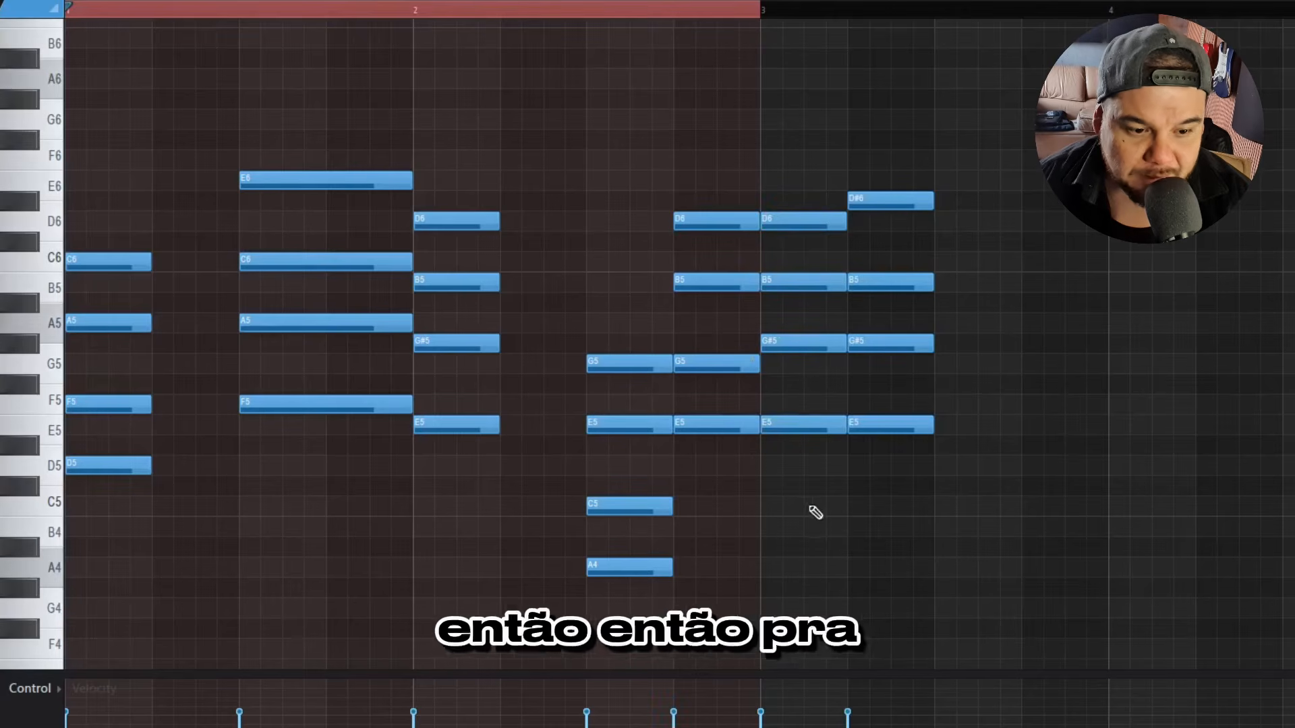
{"action": "left_click_drag", "start_coordinate": [786, 535], "coordinate": [813, 214]}
{"action": "left_click_drag", "start_coordinate": [701, 517], "coordinate": [749, 183]}
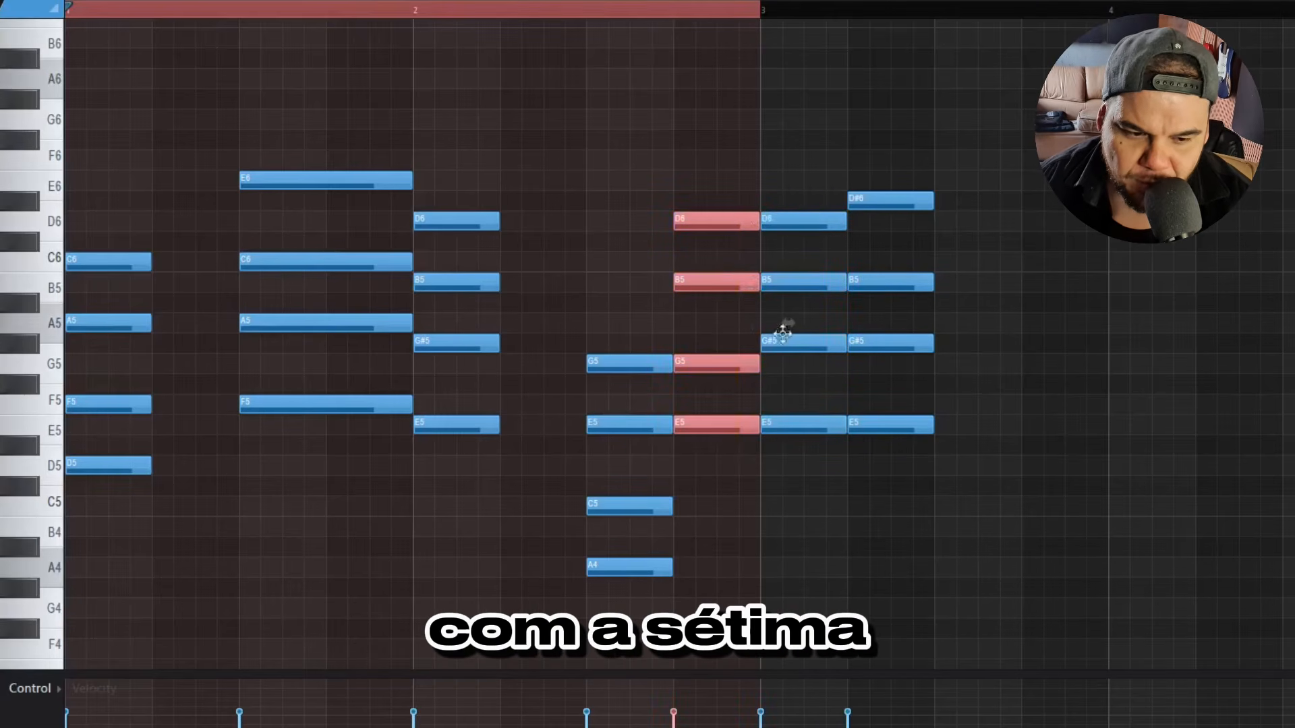
{"action": "left_click", "coordinate": [804, 372], "text": "ctrl"}
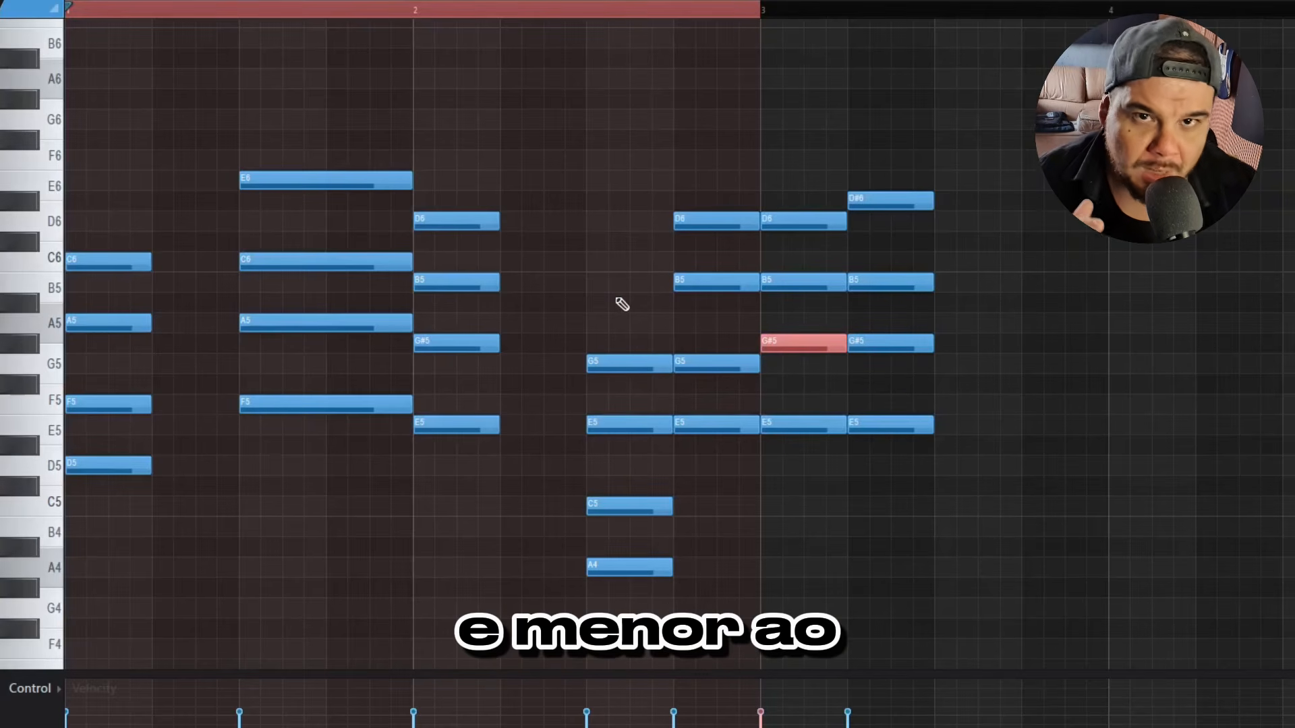
{"action": "left_click_drag", "start_coordinate": [1059, 109], "coordinate": [876, 499]}
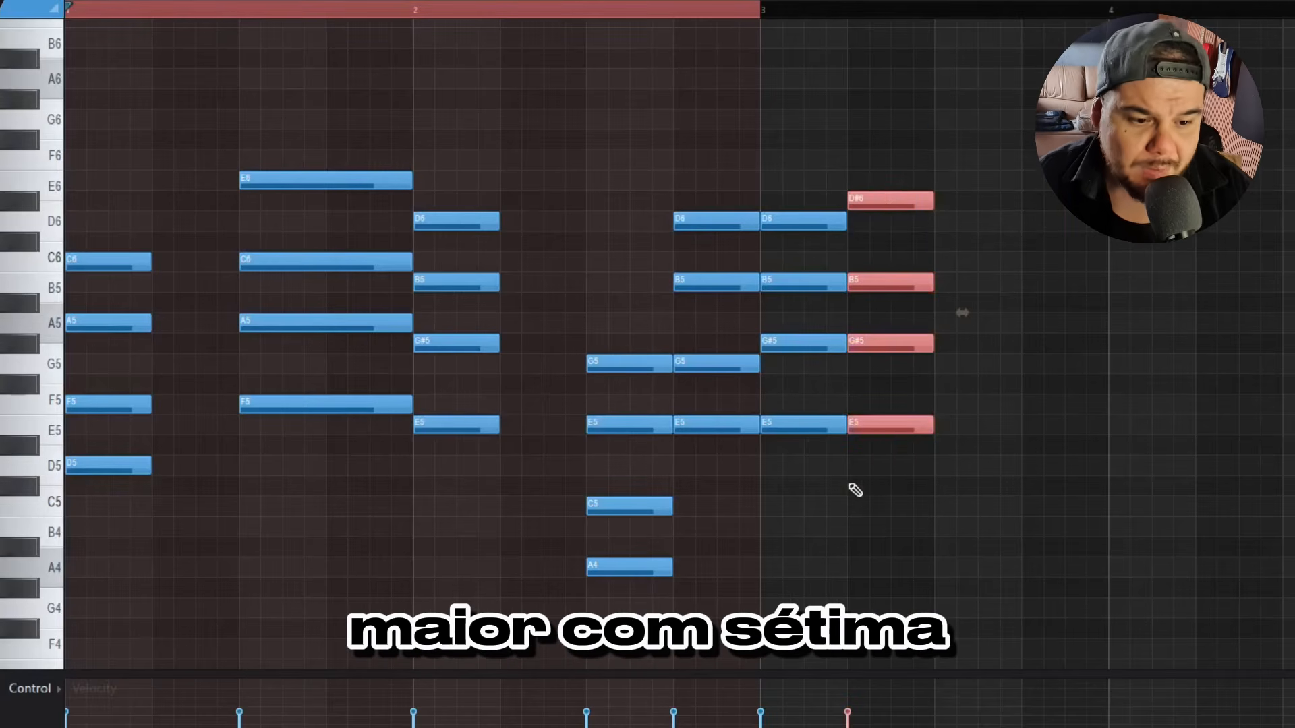
{"action": "left_click", "coordinate": [851, 485], "text": "ctrl"}
{"action": "left_click_drag", "start_coordinate": [832, 393], "coordinate": [910, 344]}
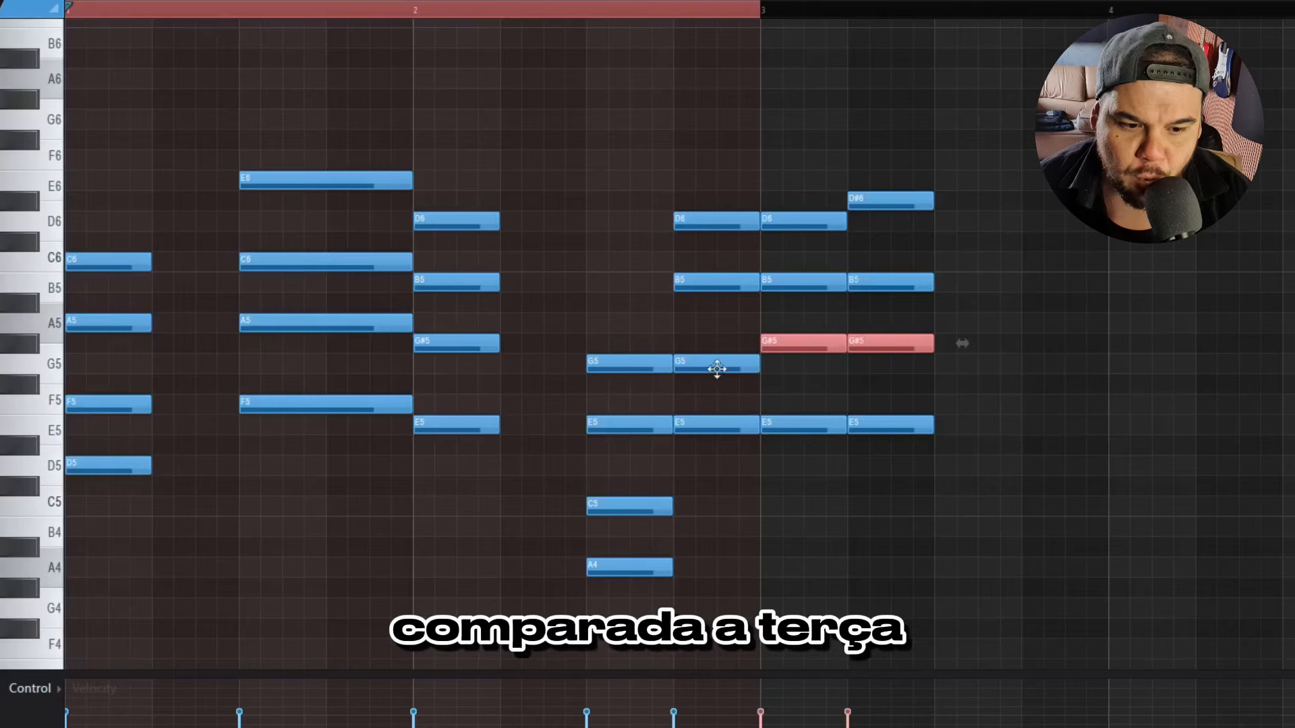
{"action": "left_click_drag", "start_coordinate": [876, 500], "coordinate": [914, 176]}
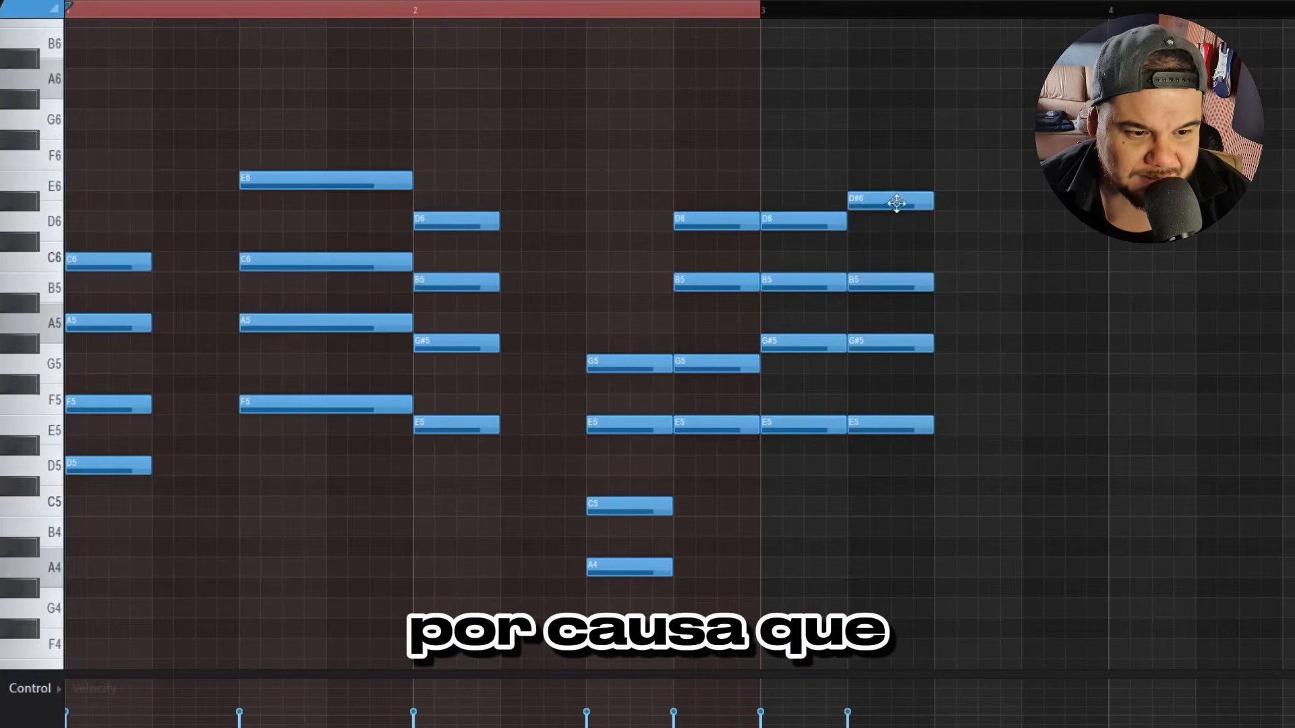
Delete the three E seventh chords that follow the A minor seventh chord.
{"action": "left_click_drag", "start_coordinate": [917, 495], "coordinate": [902, 154]}
{"action": "left_click_drag", "start_coordinate": [818, 515], "coordinate": [816, 192]}
{"action": "left_click", "coordinate": [763, 500]}
{"action": "left_click_drag", "start_coordinate": [705, 502], "coordinate": [741, 130]}
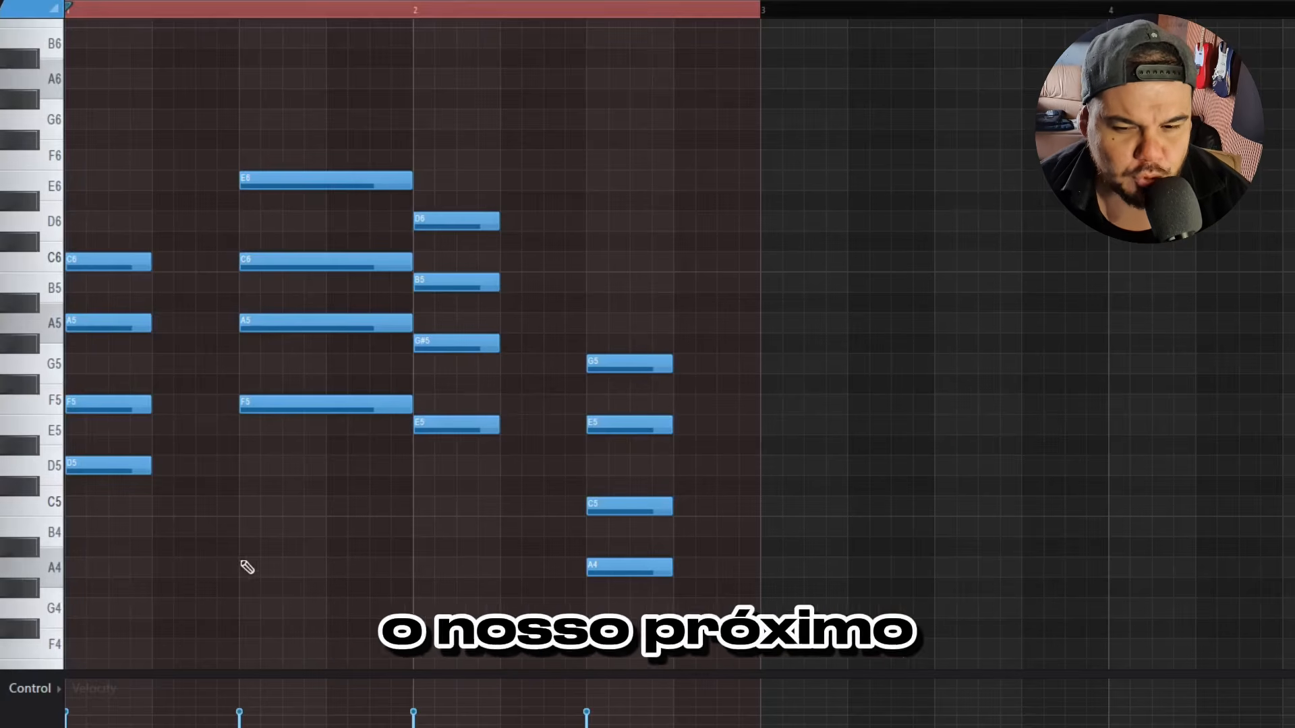
Draw the scale notes F5, G5, A5, B5 and C6 in beat 2 of bar 1, counting up to the F chord's fifth.
{"action": "left_click_drag", "start_coordinate": [245, 566], "coordinate": [352, 122]}
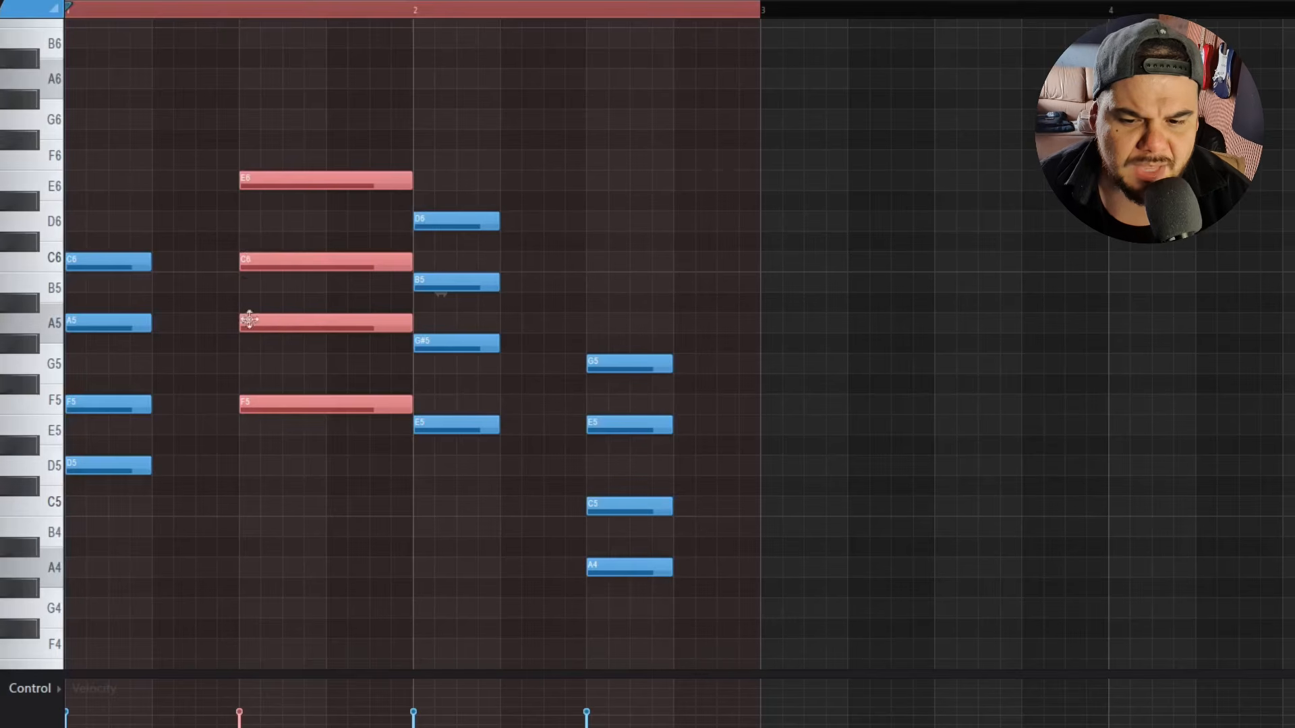
{"action": "left_click", "coordinate": [281, 481]}
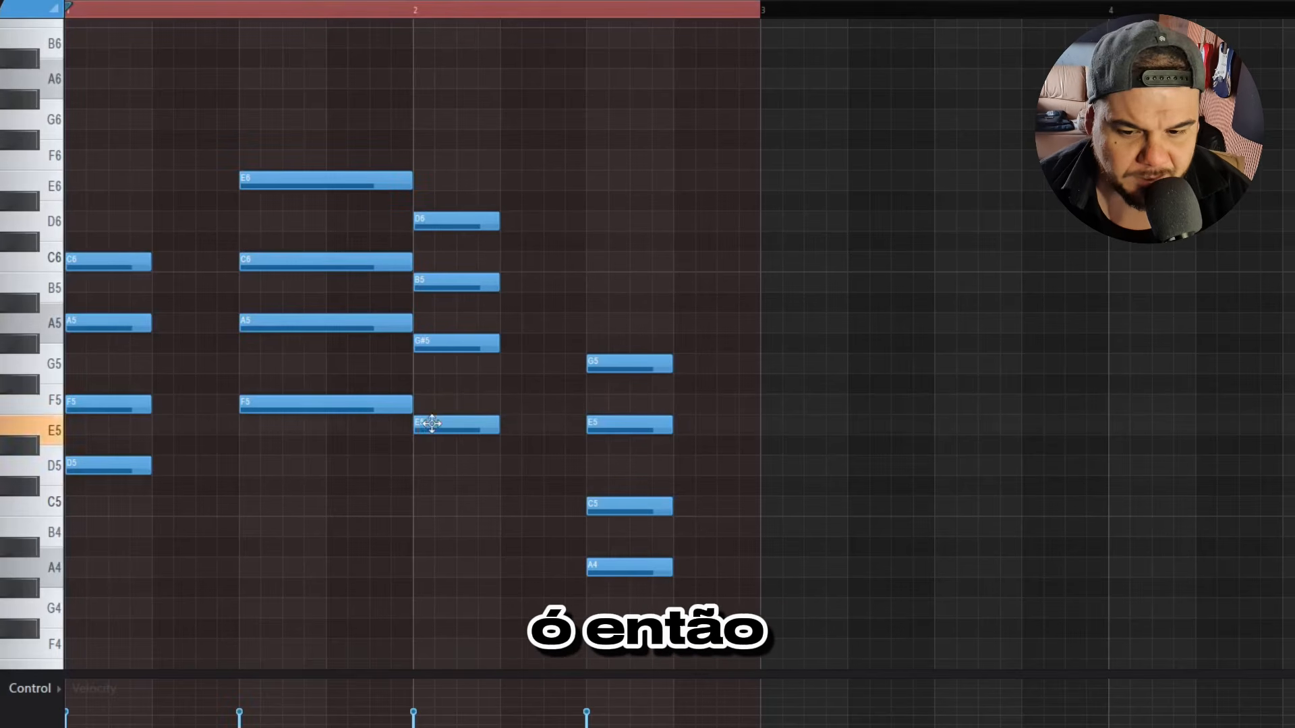
{"action": "left_click", "coordinate": [160, 402]}
{"action": "left_click", "coordinate": [161, 365]}
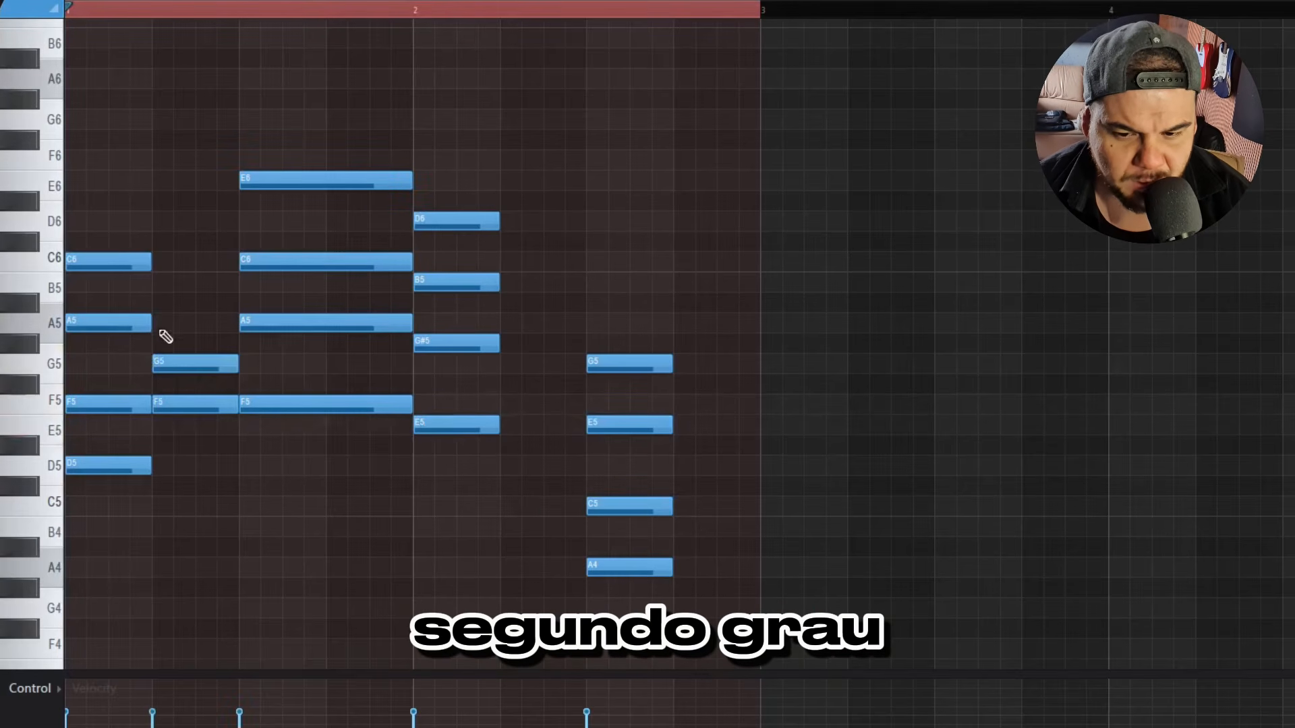
{"action": "left_click", "coordinate": [164, 323]}
{"action": "left_click", "coordinate": [164, 279]}
{"action": "left_click", "coordinate": [174, 262]}
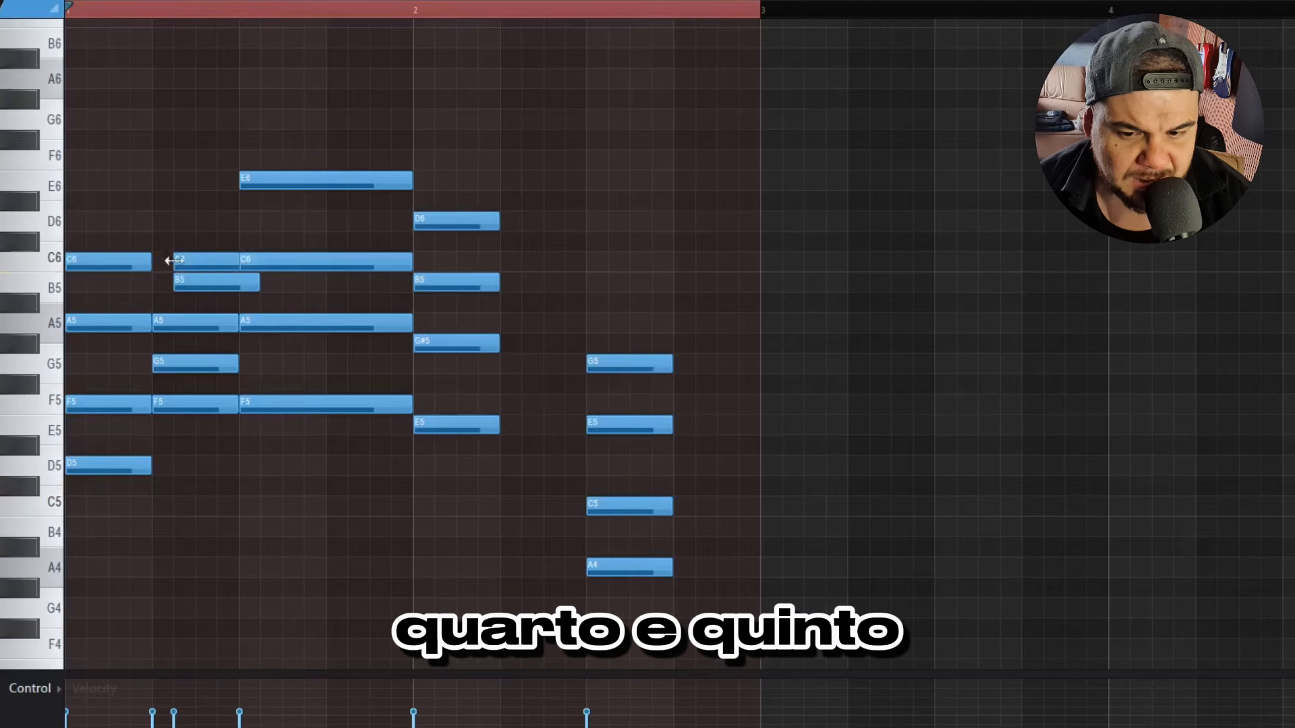
{"action": "left_click_drag", "start_coordinate": [199, 277], "coordinate": [164, 264]}
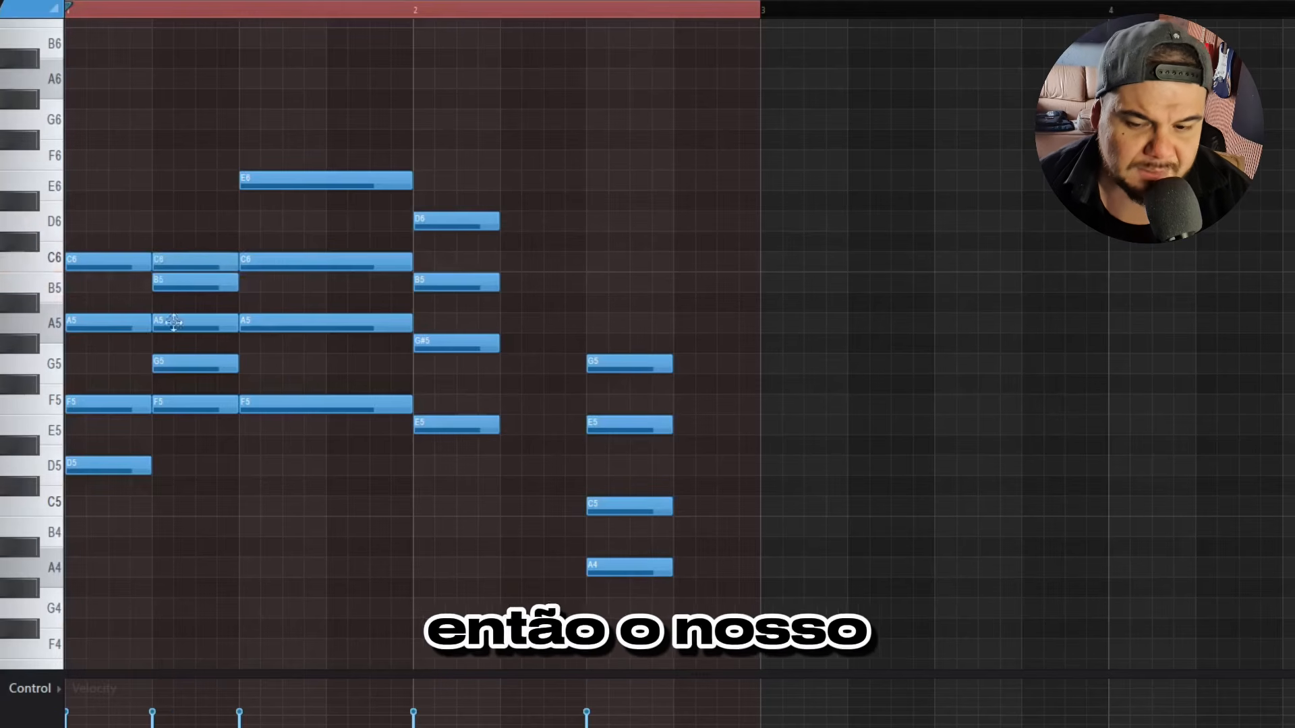
Delete the helper notes F5, G5, A5 and B5 in beat 2 of bar 1, keeping only C6.
{"action": "right_click", "coordinate": [213, 405]}
{"action": "right_click", "coordinate": [210, 365]}
{"action": "right_click", "coordinate": [206, 324]}
{"action": "right_click", "coordinate": [204, 284]}
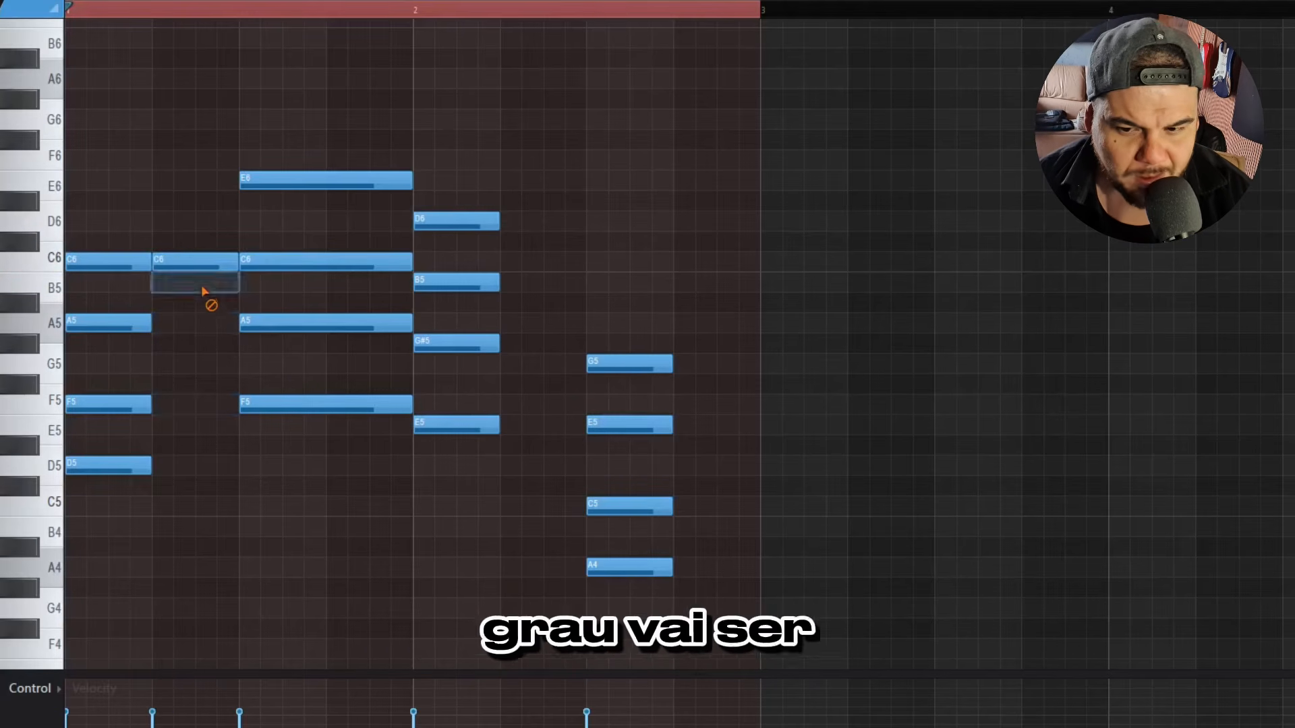
{"action": "left_click_drag", "start_coordinate": [194, 350], "coordinate": [197, 259]}
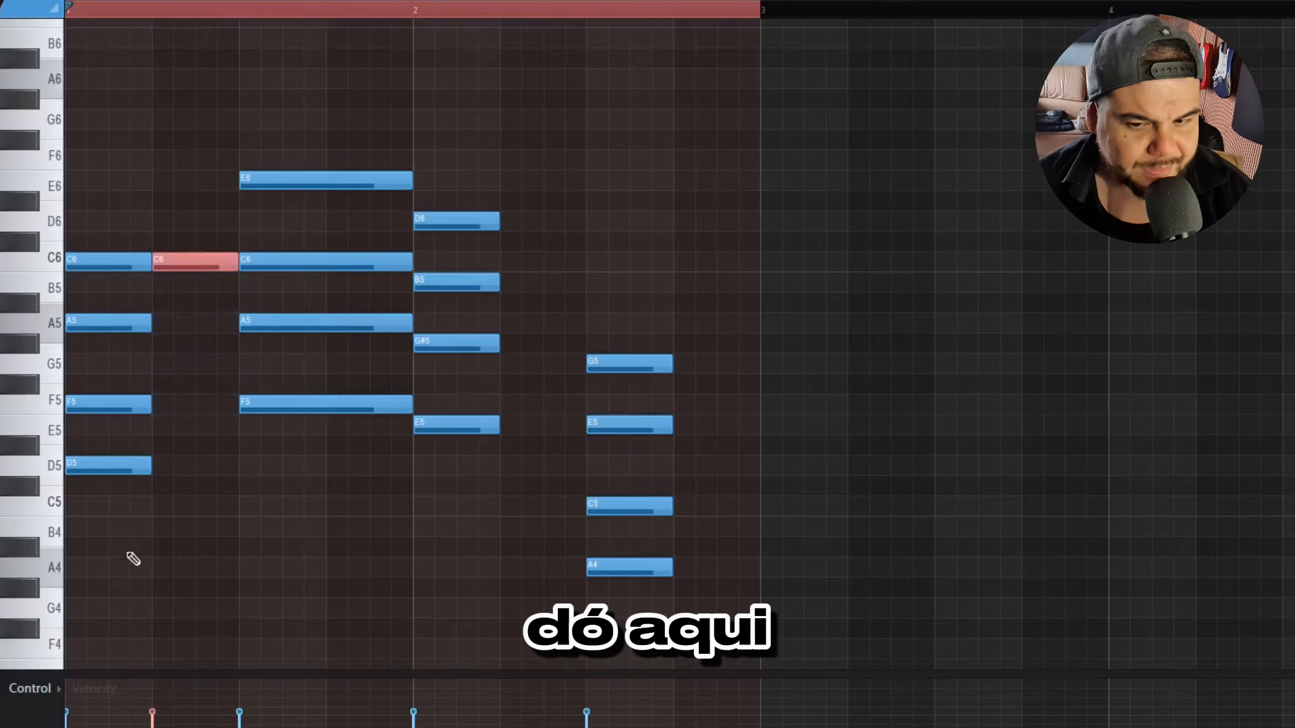
Add E6, G6 and A#6 above the C6 to form a C dominant seventh passing chord, and lower the whole chord one octave.
{"action": "left_click", "coordinate": [158, 180]}
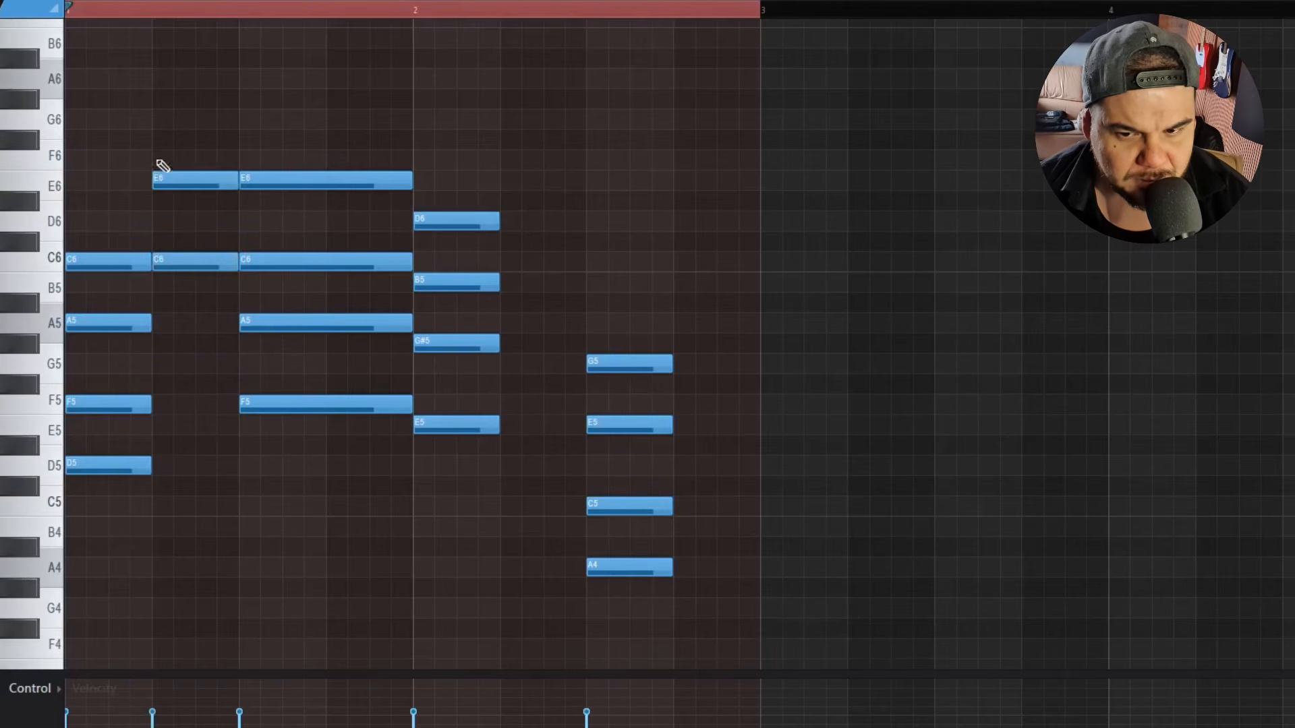
{"action": "left_click", "coordinate": [159, 119]}
{"action": "left_click", "coordinate": [159, 58]}
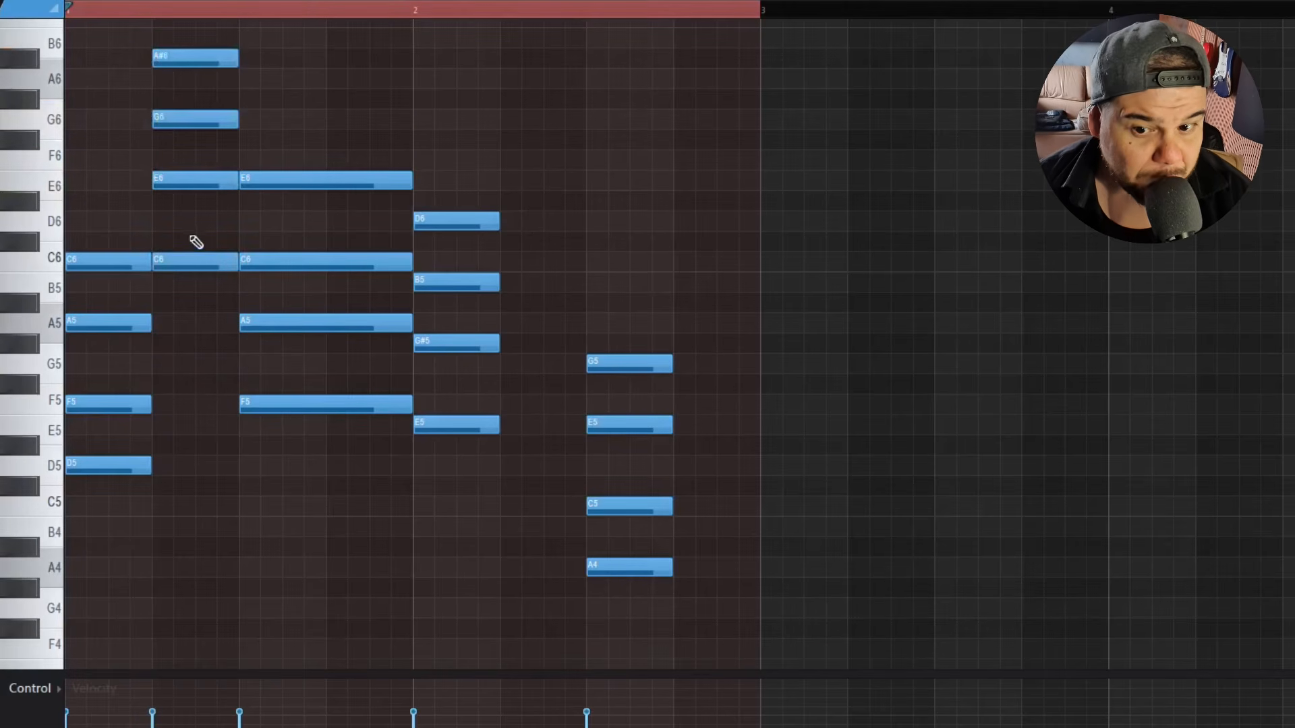
{"action": "left_click_drag", "start_coordinate": [191, 229], "coordinate": [192, 157]}
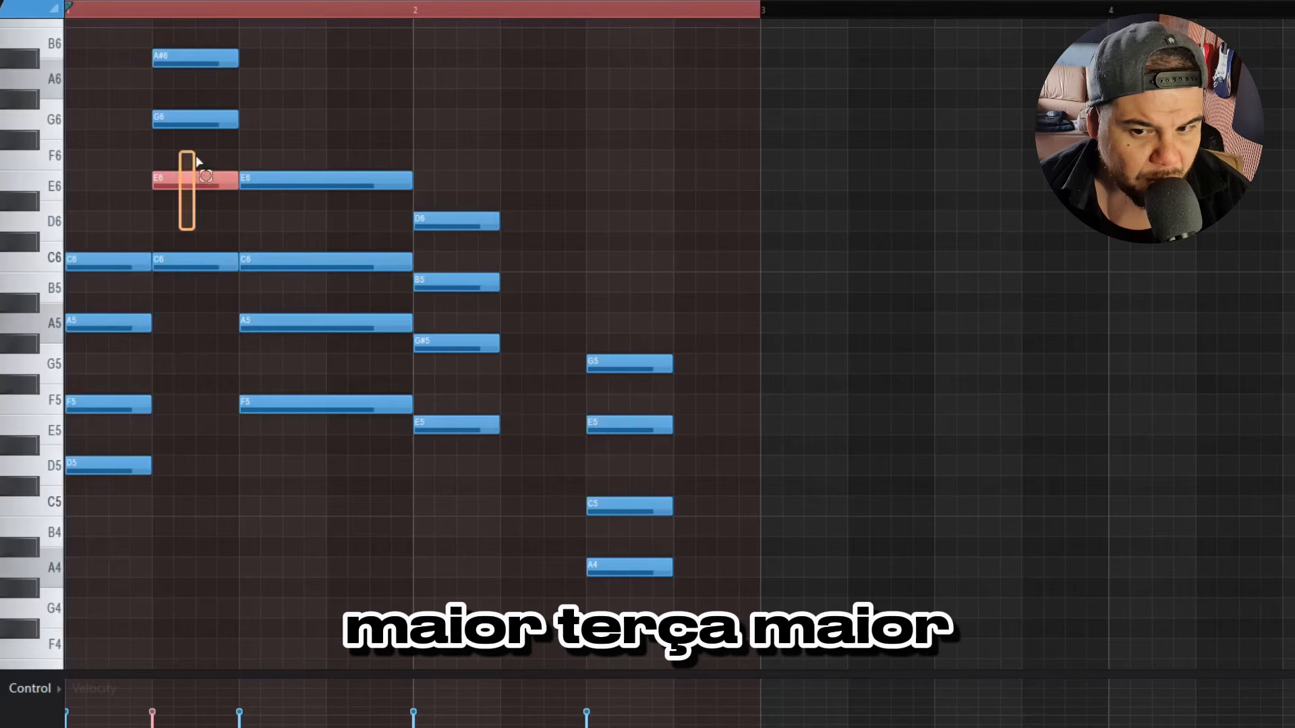
{"action": "left_click_drag", "start_coordinate": [206, 98], "coordinate": [212, 31]}
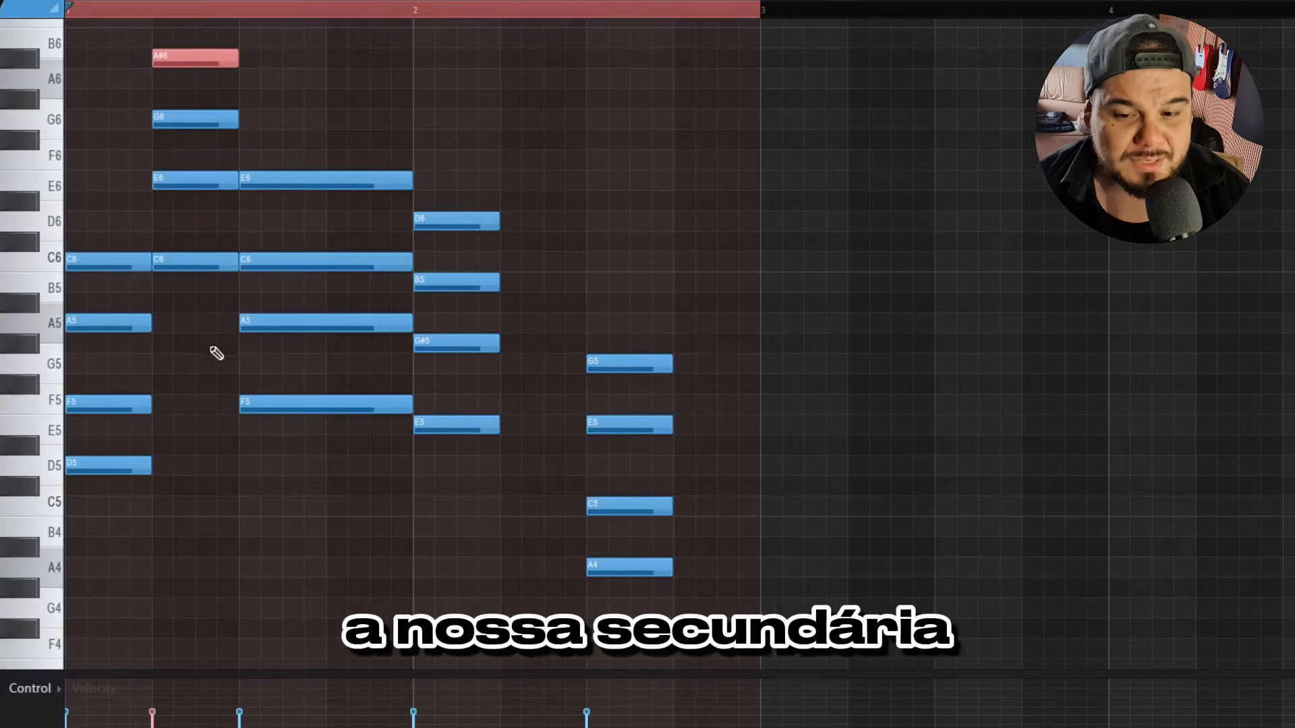
{"action": "left_click_drag", "start_coordinate": [196, 354], "coordinate": [192, 27]}
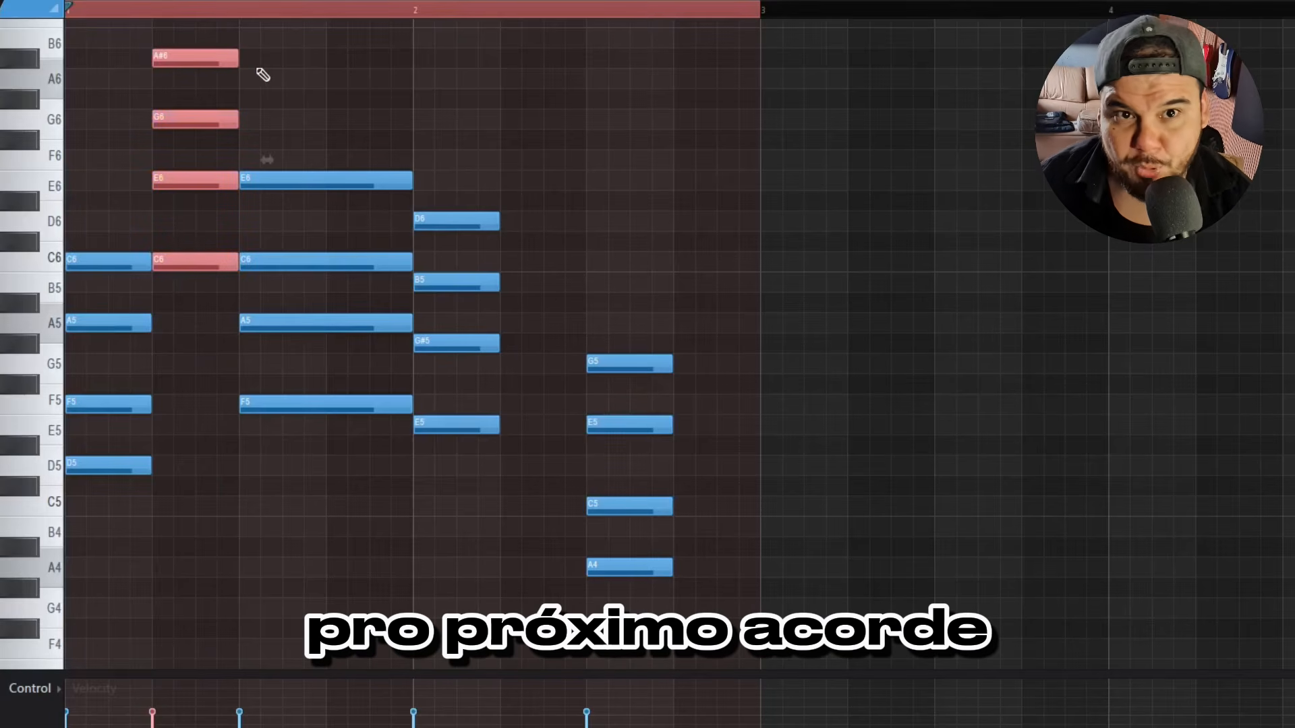
{"action": "key", "text": "ctrl+Down"}
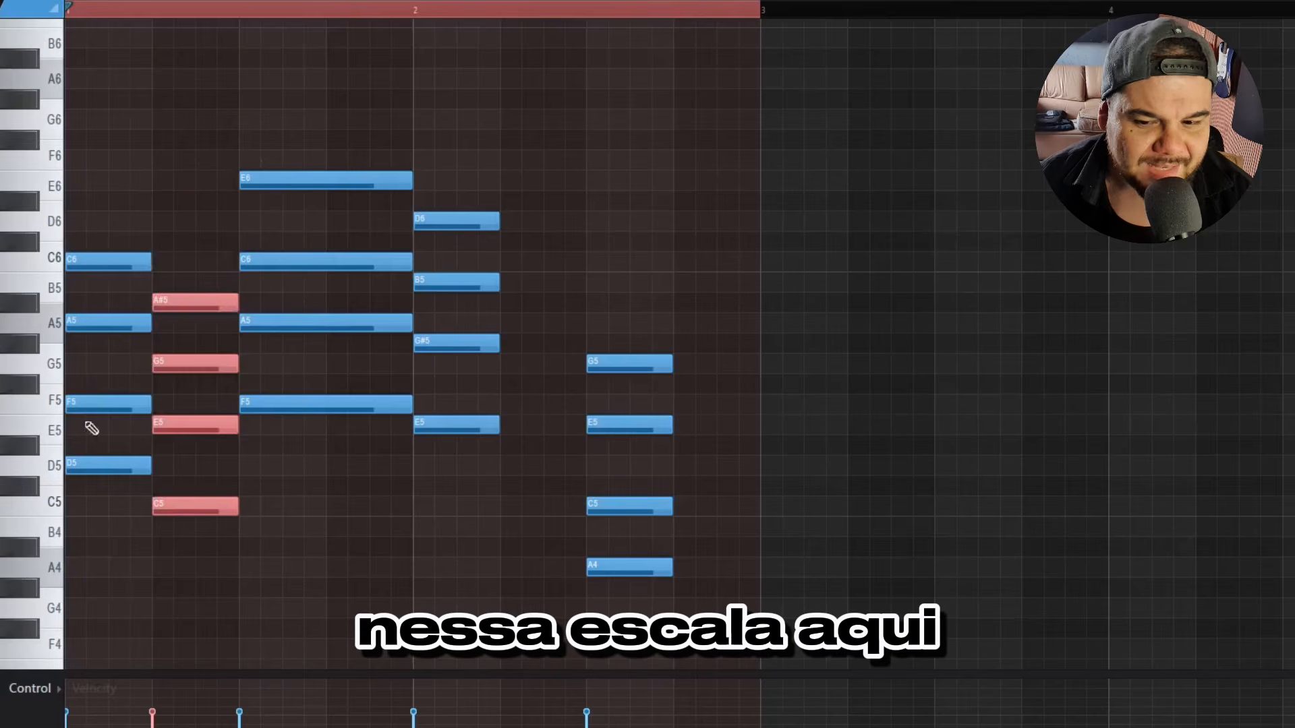
Examine the A minor seventh chord in bar 2 by selecting its notes.
{"action": "left_click_drag", "start_coordinate": [601, 593], "coordinate": [702, 254]}
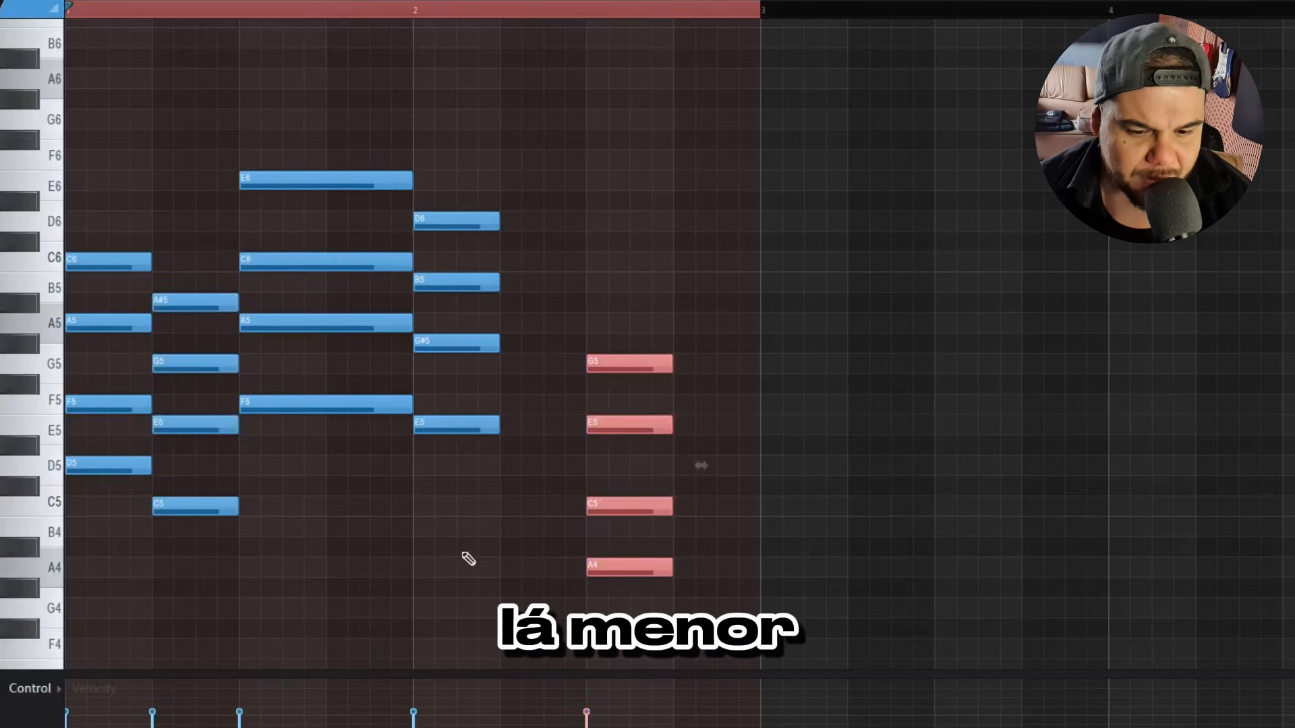
{"action": "left_click_drag", "start_coordinate": [595, 610], "coordinate": [715, 309]}
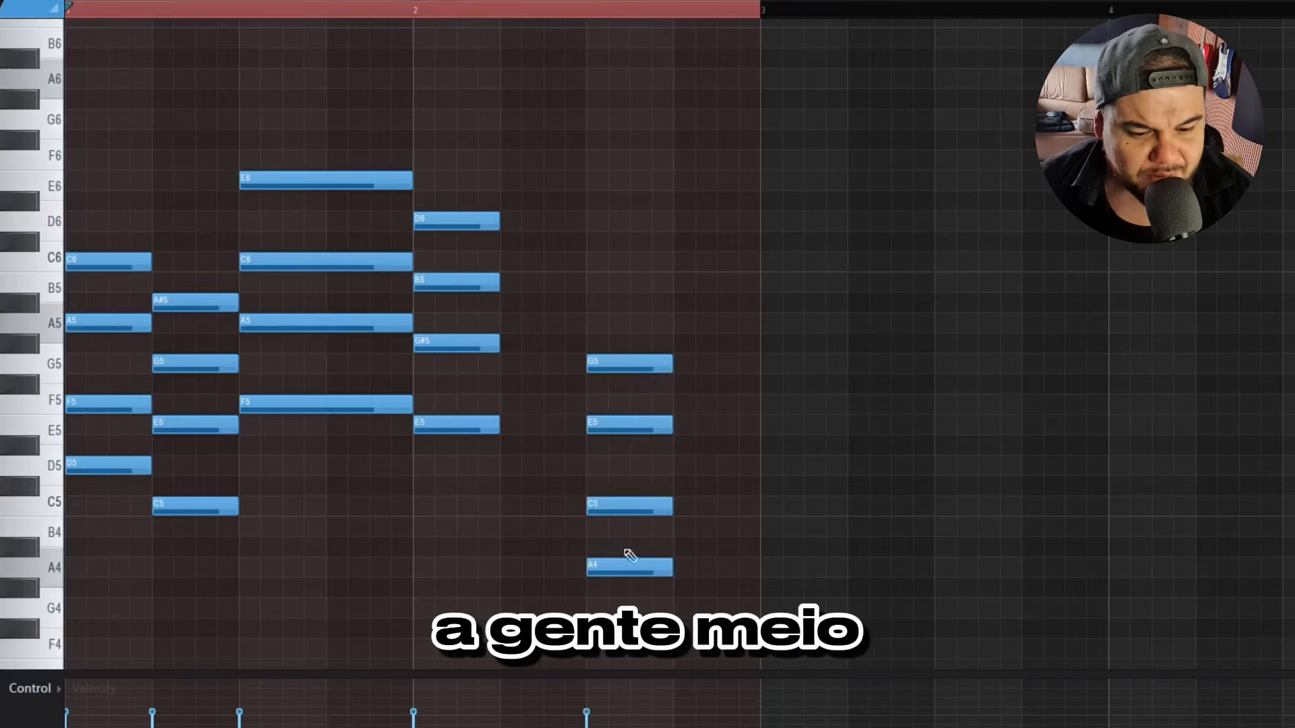
{"action": "left_click_drag", "start_coordinate": [605, 610], "coordinate": [663, 283]}
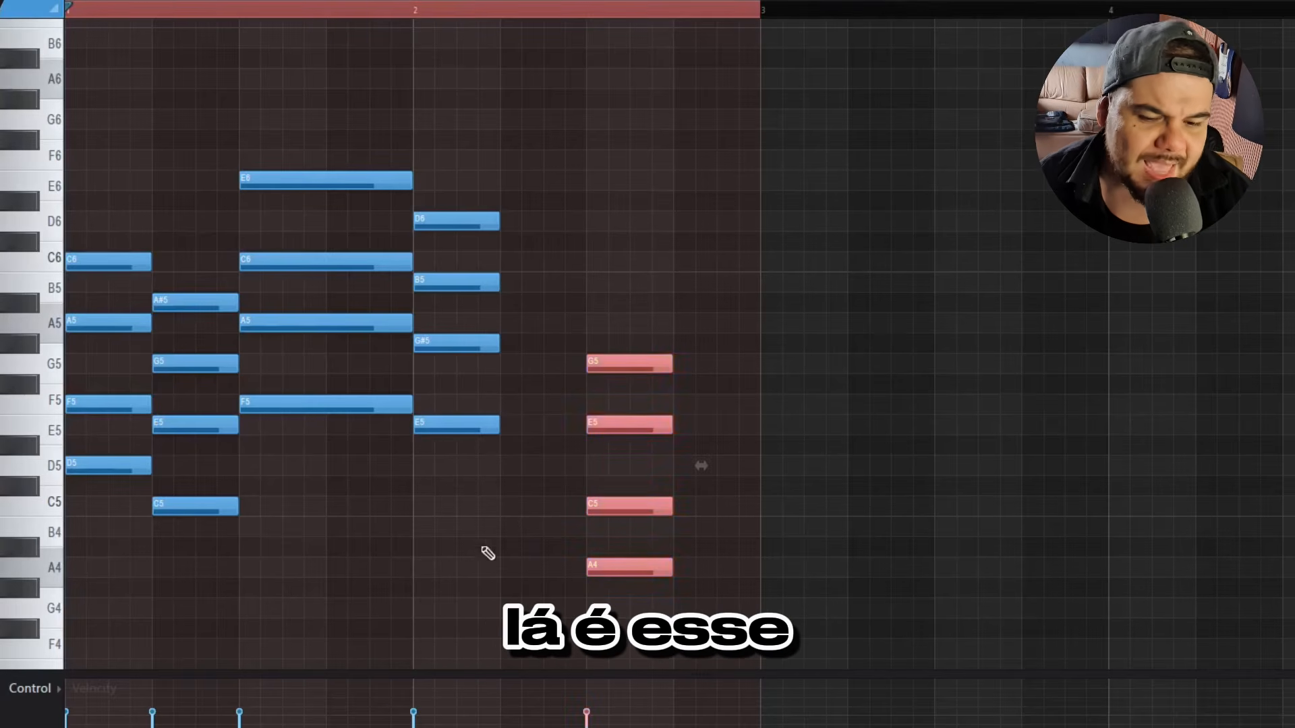
Try duplicating the E dominant seventh chord one beat later and lowering the first chord's G#5 to G5.
{"action": "left_click_drag", "start_coordinate": [486, 543], "coordinate": [469, 169]}
{"action": "left_click_drag", "start_coordinate": [445, 432], "coordinate": [532, 432]}
{"action": "left_click", "coordinate": [549, 516], "text": "ctrl"}
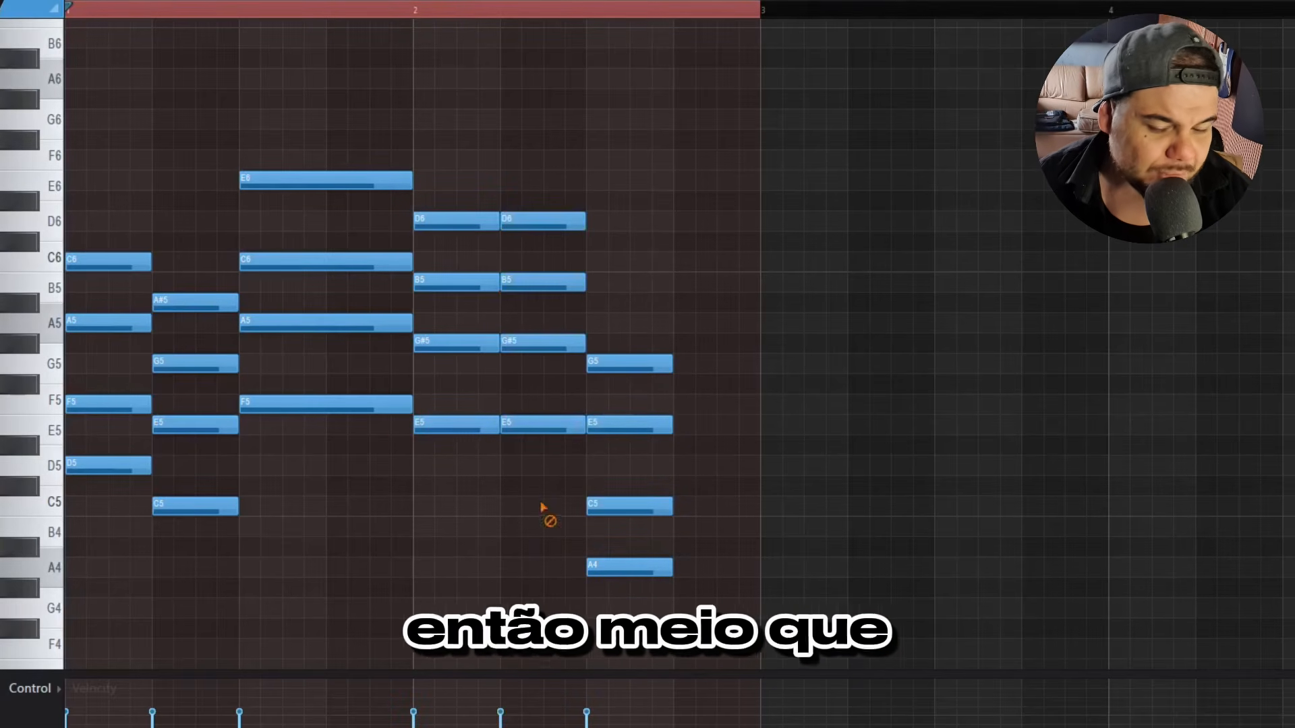
{"action": "left_click_drag", "start_coordinate": [474, 554], "coordinate": [476, 175]}
{"action": "left_click_drag", "start_coordinate": [450, 342], "coordinate": [450, 366]}
{"action": "key", "text": "ctrl+z"}
Lengthen the E dominant seventh chord to two beats so it reaches the A minor seventh chord.
{"action": "left_click_drag", "start_coordinate": [474, 486], "coordinate": [472, 194]}
{"action": "mouse_move", "coordinate": [585, 124]}
{"action": "left_mouse_down"}
{"action": "mouse_move", "coordinate": [502, 519]}
{"action": "mouse_move", "coordinate": [484, 271]}
{"action": "mouse_move", "coordinate": [493, 184]}
{"action": "mouse_move", "coordinate": [578, 233]}
{"action": "left_mouse_up"}
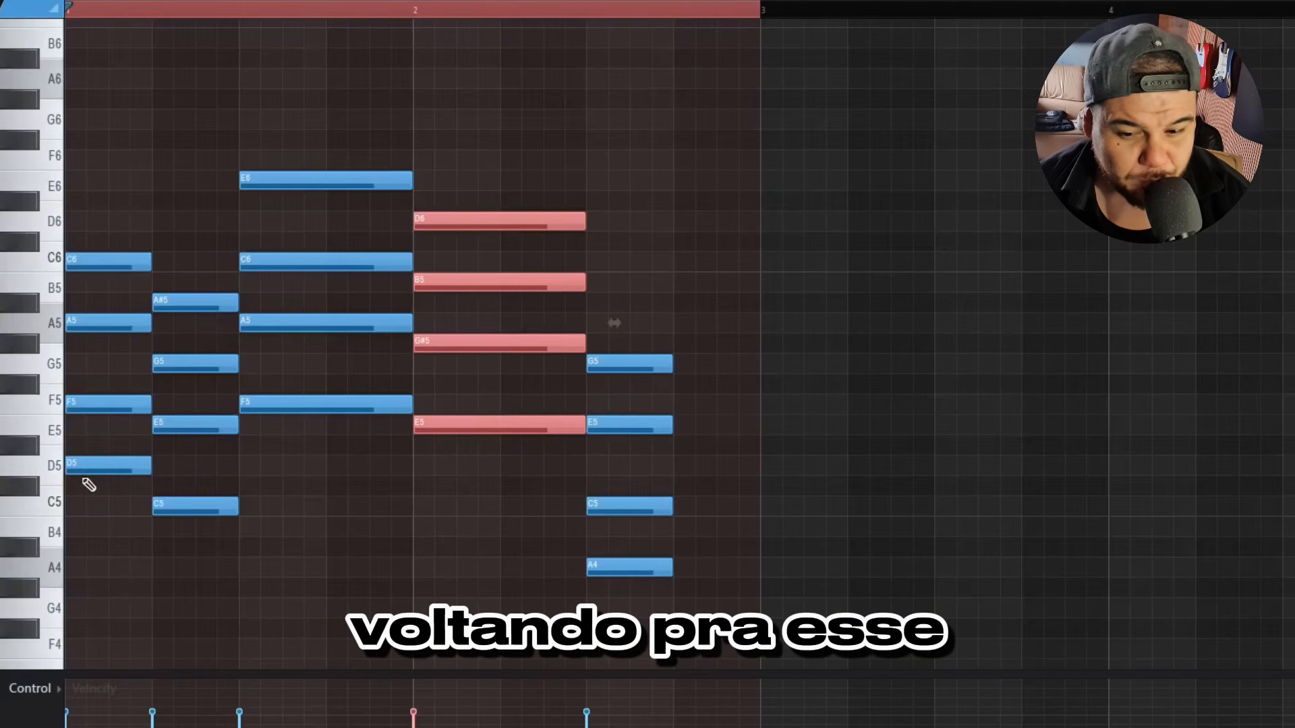
{"action": "left_click", "coordinate": [107, 492]}
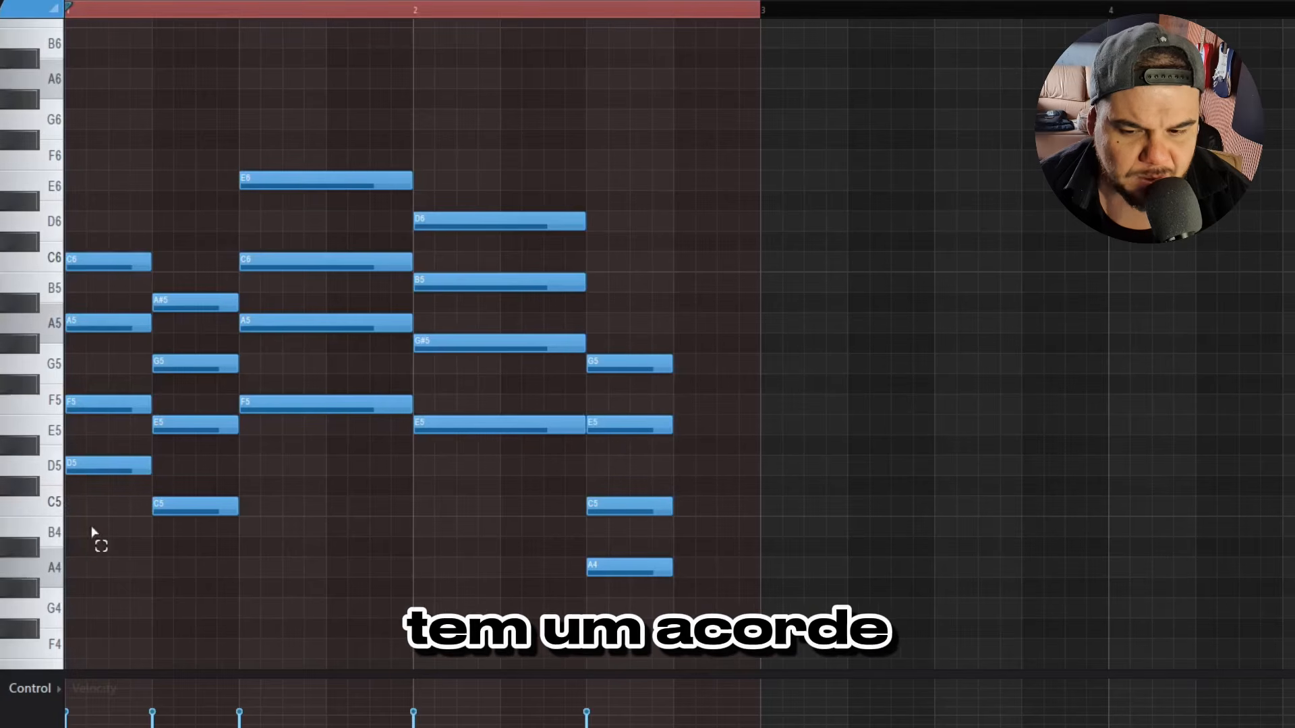
Examine the opening D minor seventh chord's notes up to its fifth, A5.
{"action": "left_click_drag", "start_coordinate": [93, 533], "coordinate": [95, 177]}
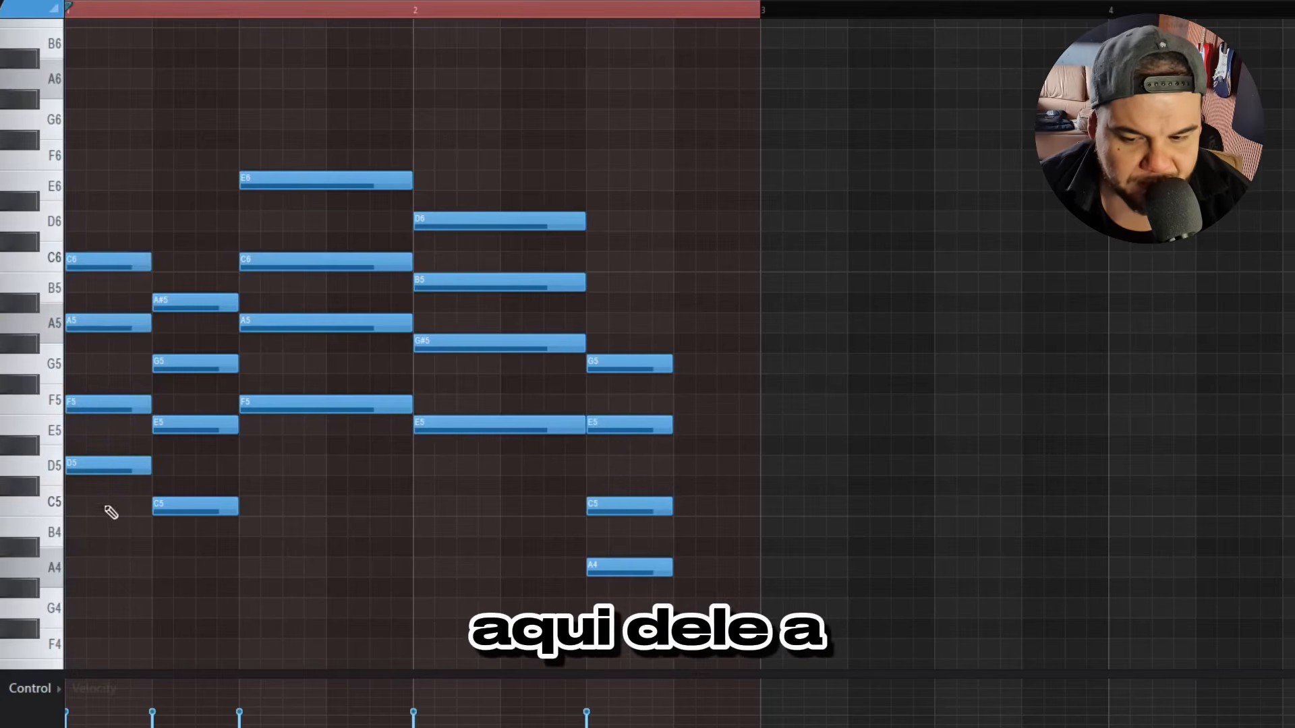
{"action": "left_click_drag", "start_coordinate": [101, 529], "coordinate": [124, 325]}
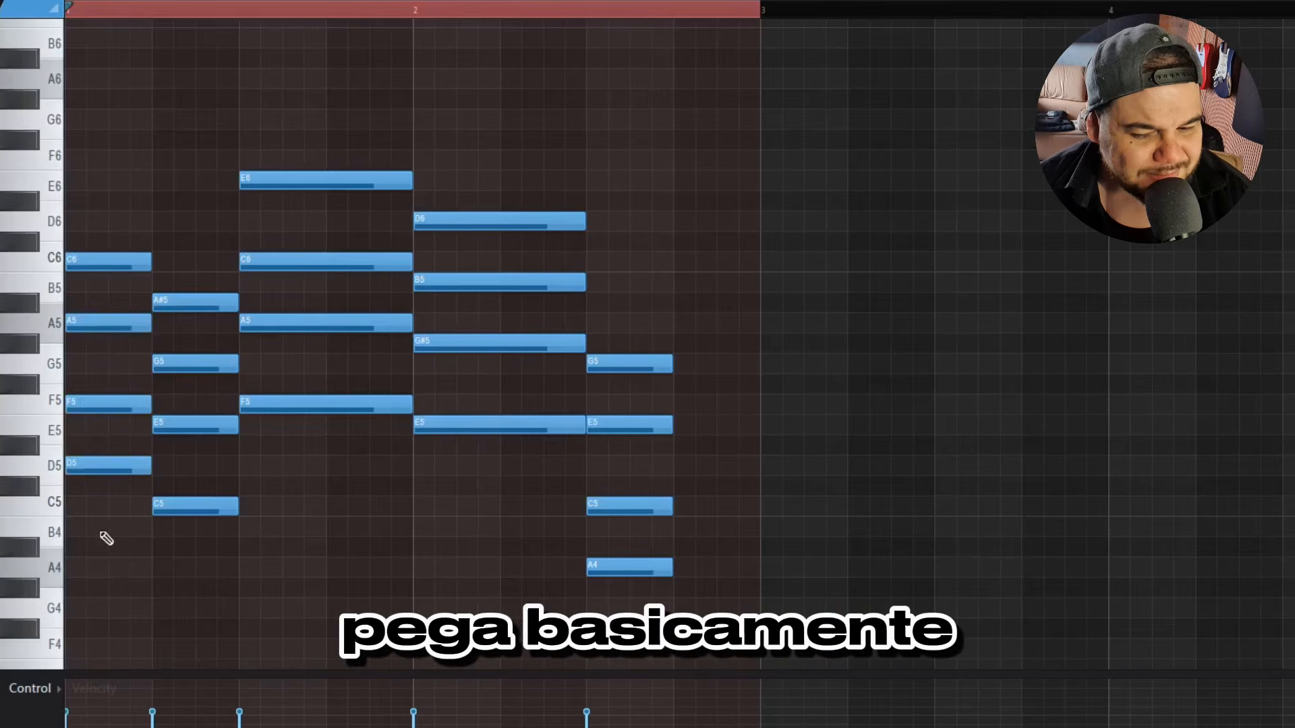
{"action": "left_click_drag", "start_coordinate": [104, 537], "coordinate": [116, 404]}
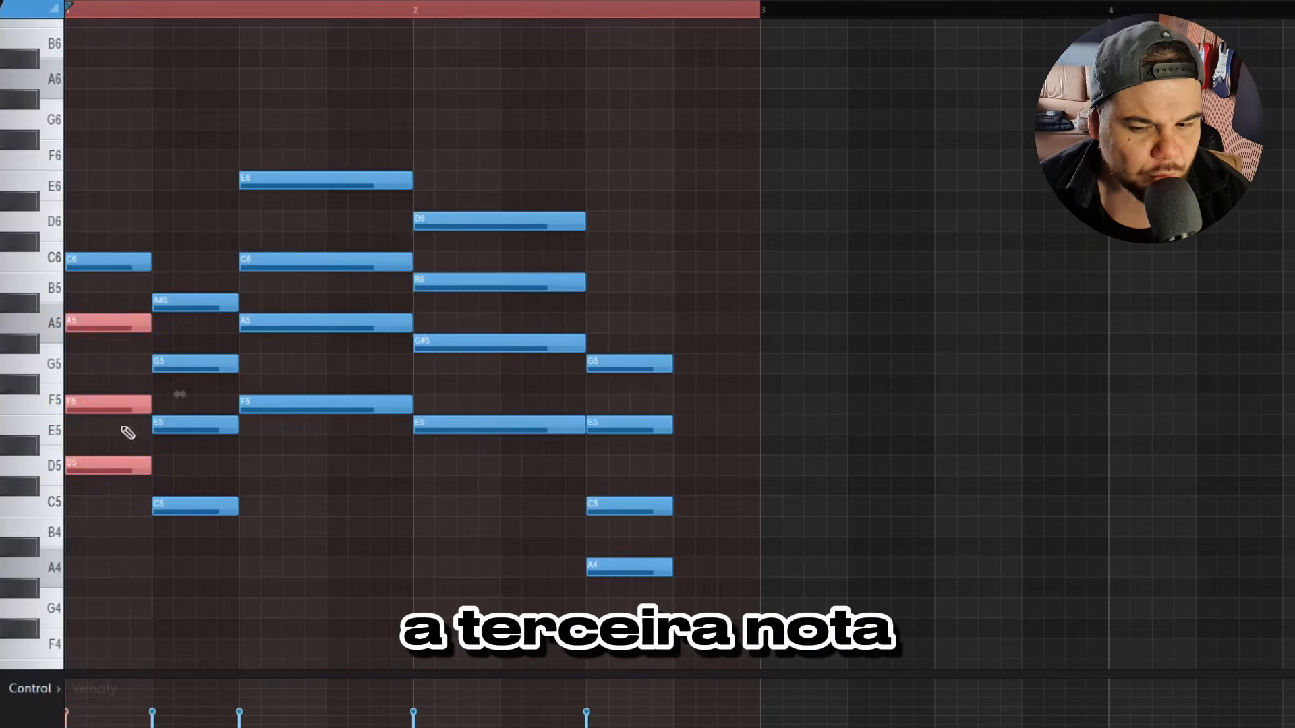
{"action": "left_click", "coordinate": [110, 356], "text": "ctrl"}
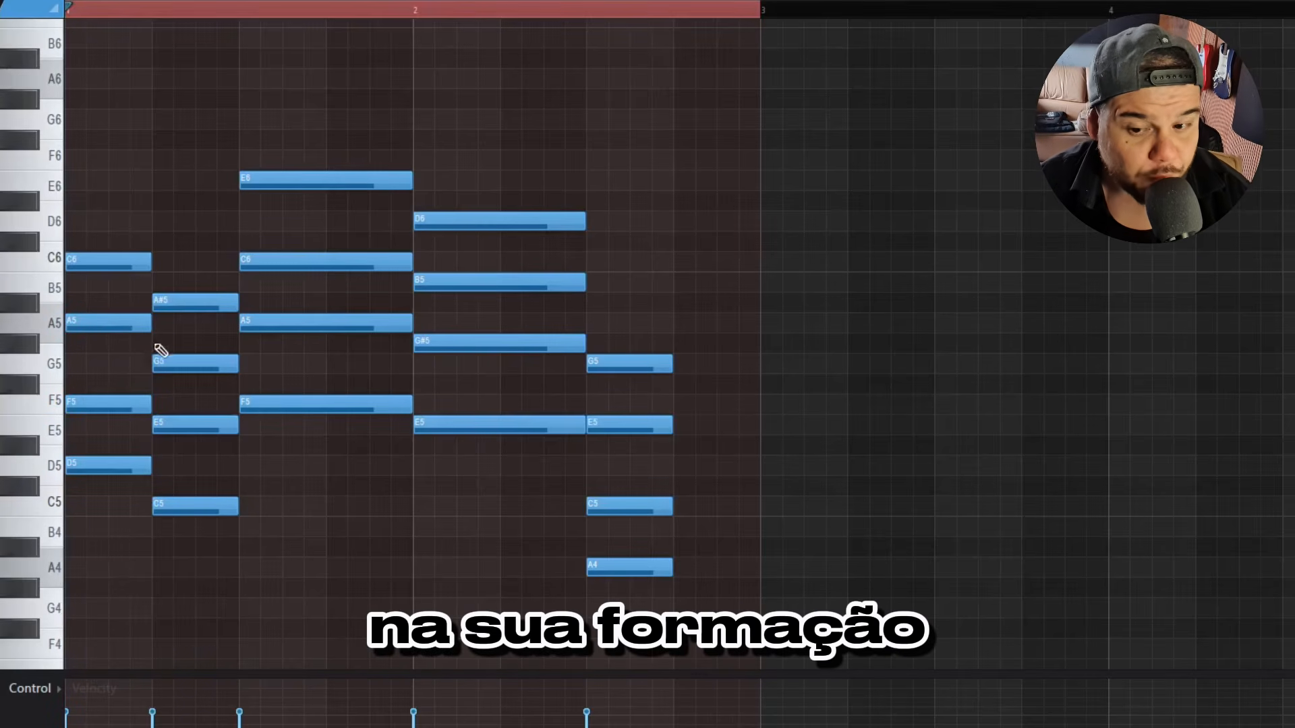
Copy the A5 to the last beat of bar 2 and add C#6, E6 and G6 for an A dominant seventh passing chord.
{"action": "left_click_drag", "start_coordinate": [97, 321], "coordinate": [704, 322]}
{"action": "left_click", "coordinate": [683, 240]}
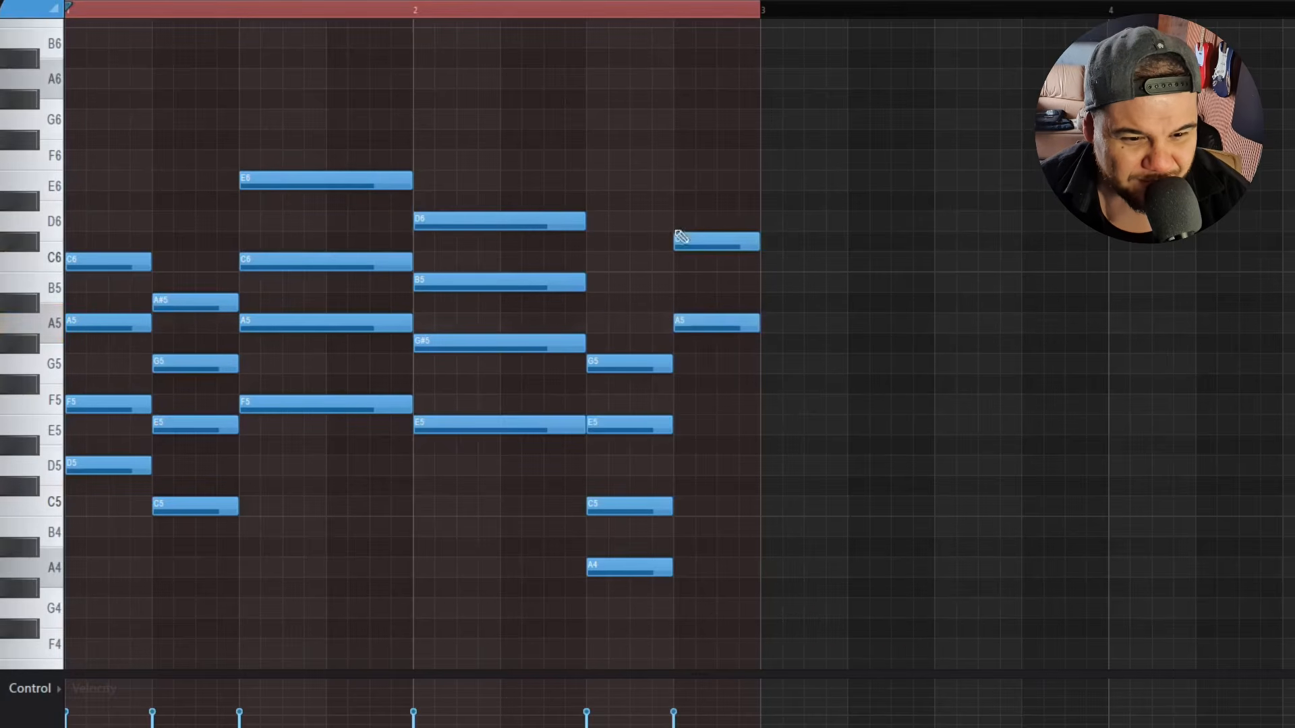
{"action": "left_click", "coordinate": [681, 180]}
{"action": "left_click", "coordinate": [679, 119]}
Lower the A dominant seventh chord in the last beat of bar 2 by one octave and play back the progression.
{"action": "left_click_drag", "start_coordinate": [189, 579], "coordinate": [223, 260]}
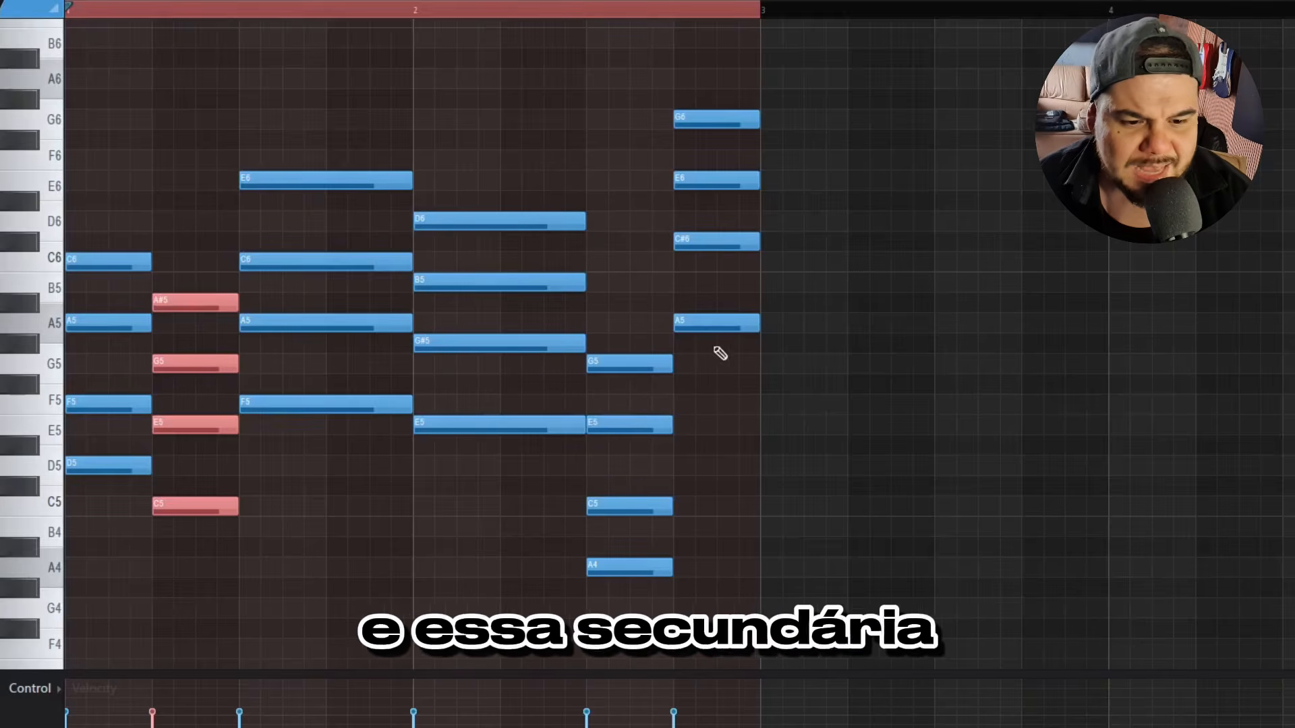
{"action": "left_click_drag", "start_coordinate": [686, 395], "coordinate": [733, 91]}
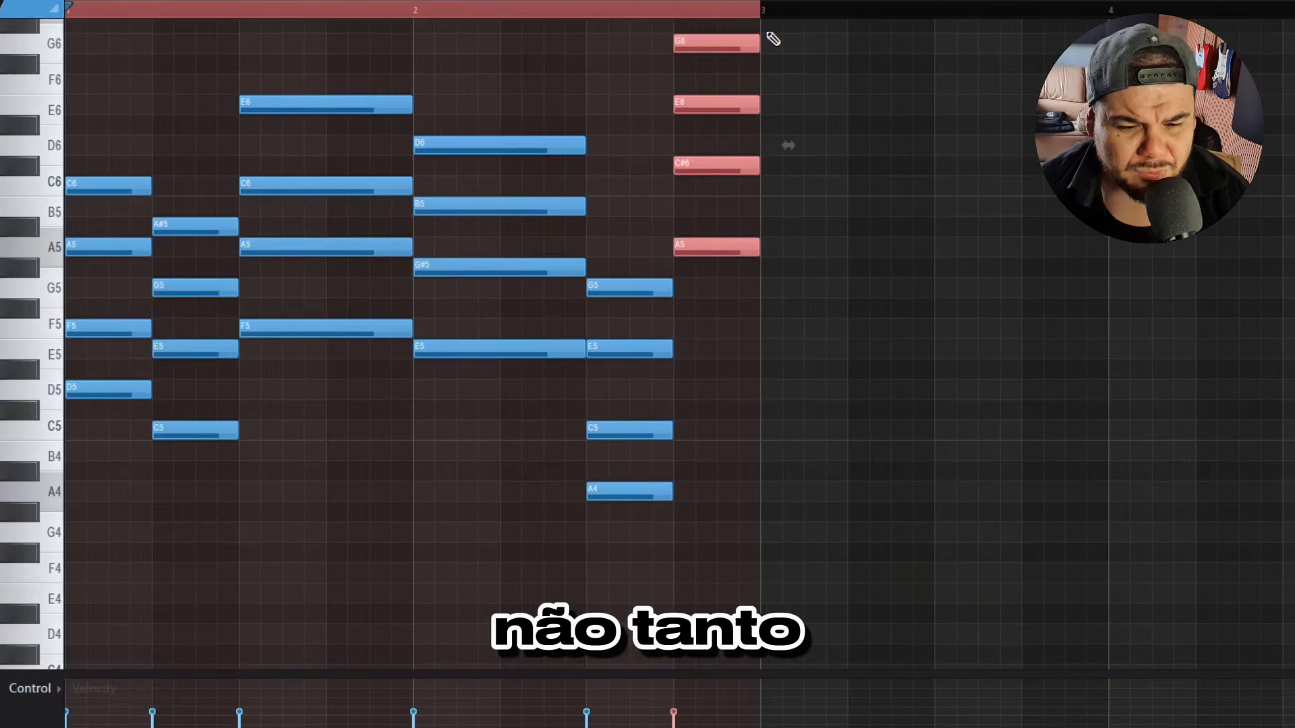
{"action": "key", "text": "ctrl+Down"}
{"action": "left_click", "coordinate": [677, 69], "text": "ctrl"}
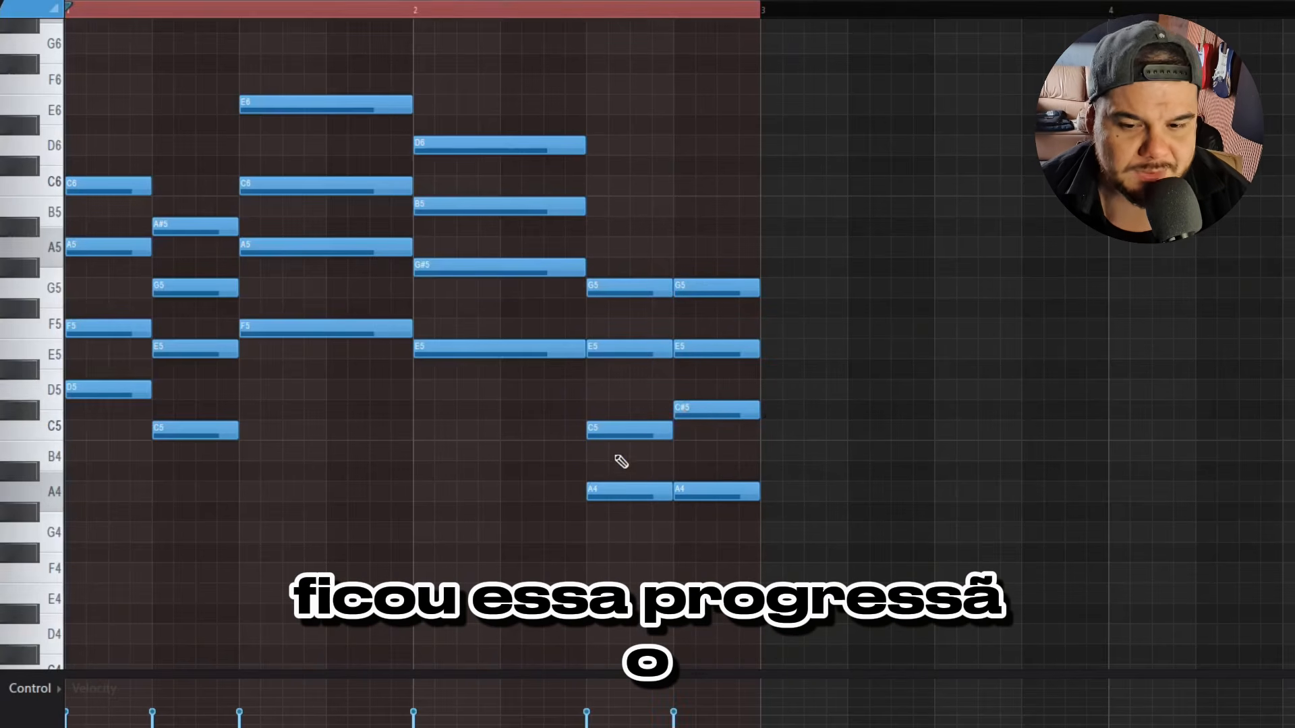
{"action": "key", "text": "space"}
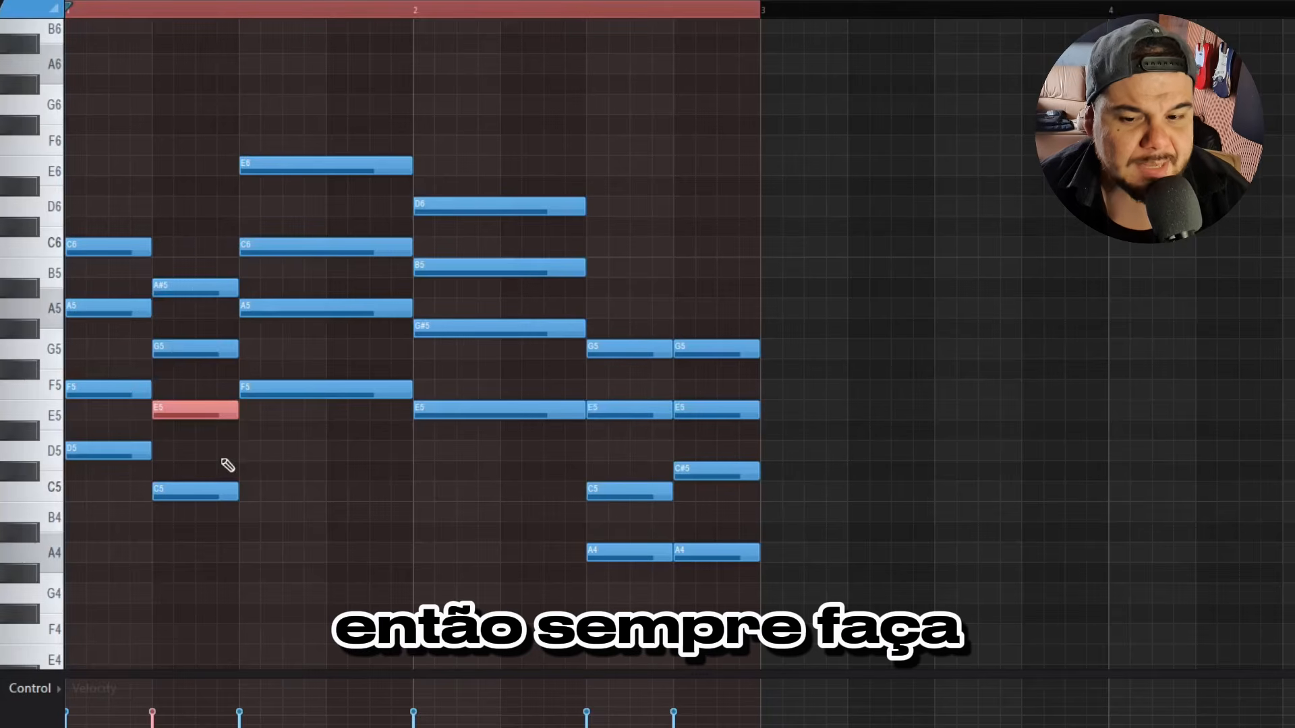
Raise the third of the C dominant seventh chord, E5, by one octave and play back the progression.
{"action": "key", "text": "ctrl+Up"}
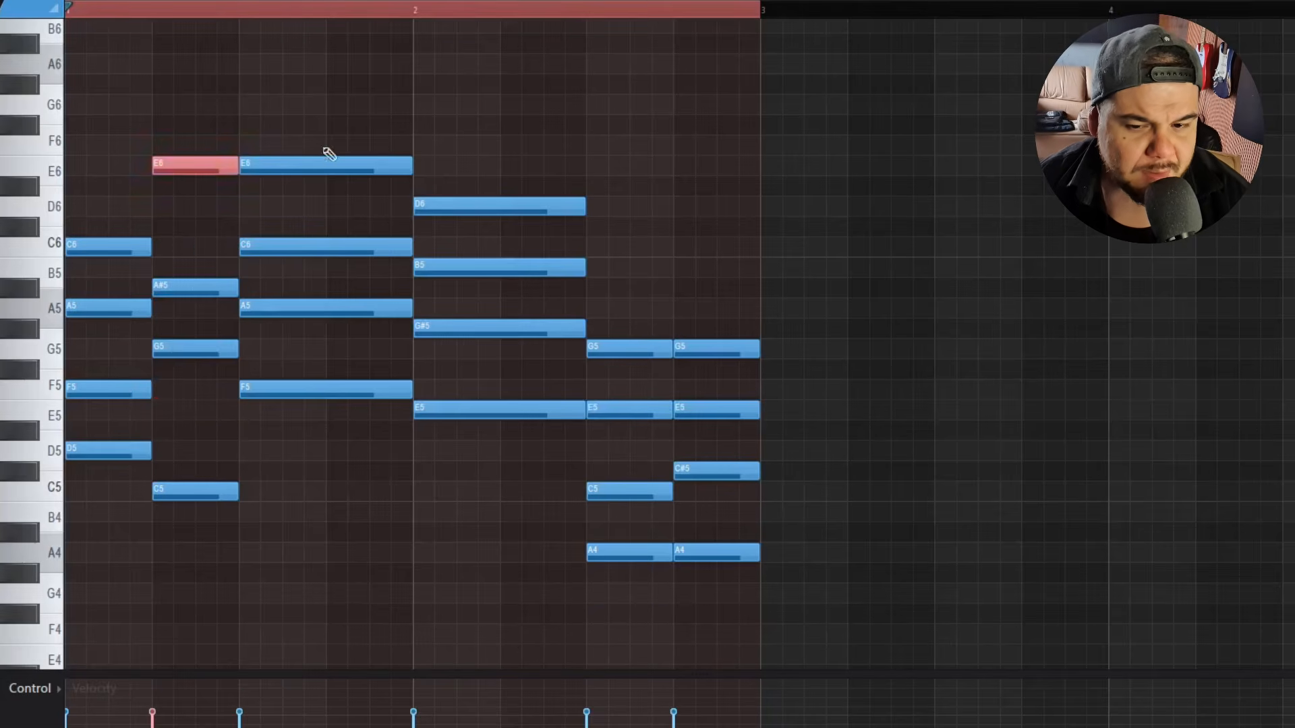
{"action": "left_click", "coordinate": [250, 162]}
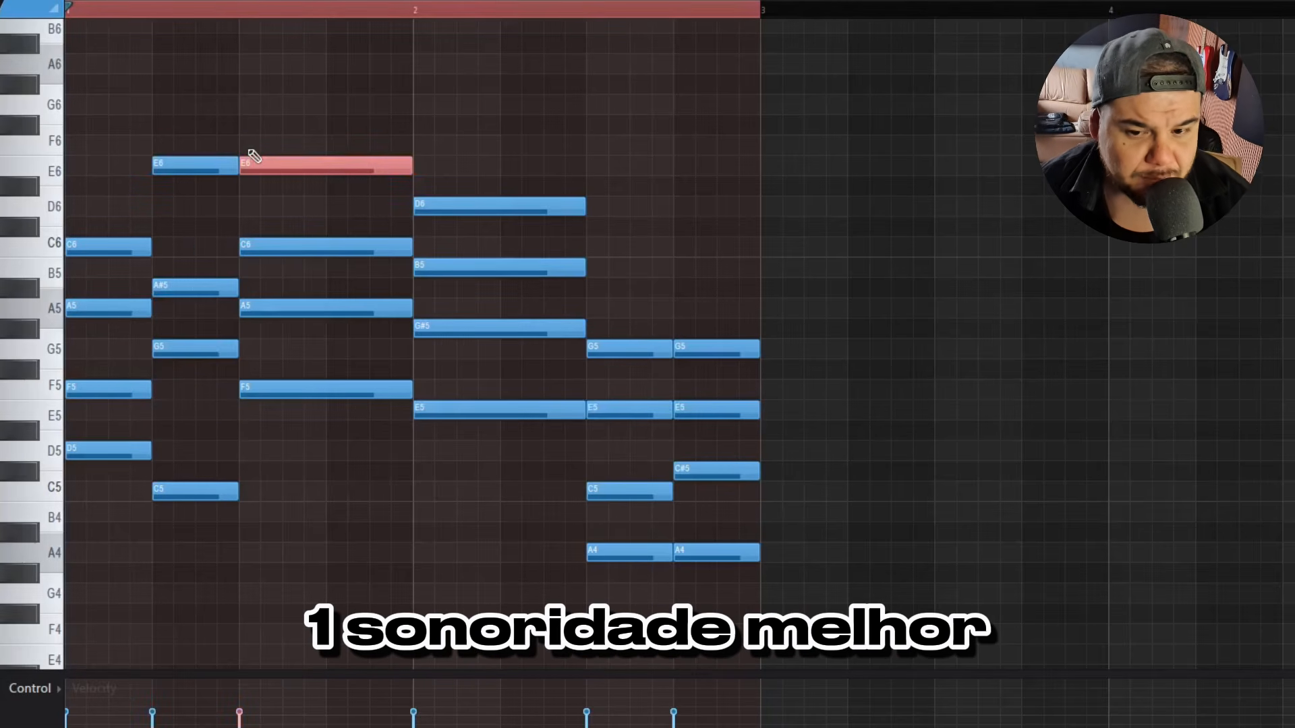
{"action": "key", "text": "space"}
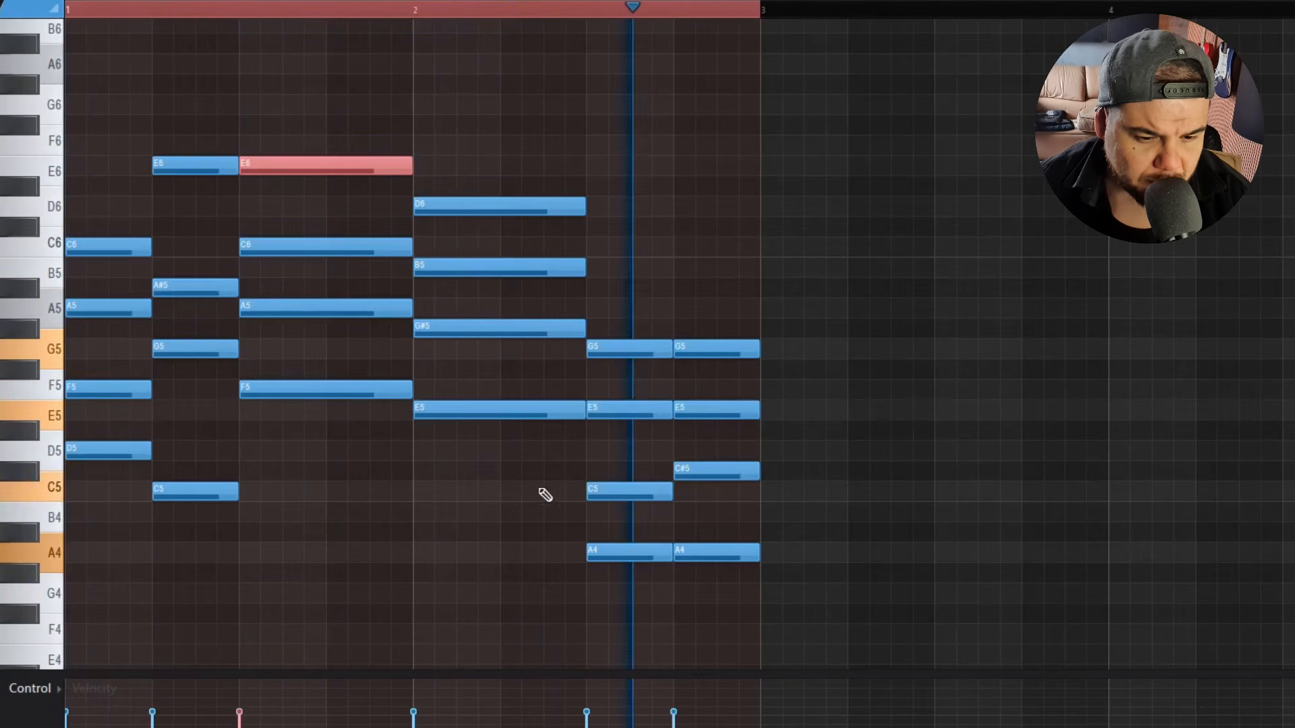
Raise the E5 notes of the A minor seventh and A dominant seventh chords by one octave while listening.
{"action": "left_click_drag", "start_coordinate": [649, 438], "coordinate": [741, 396]}
{"action": "key", "text": "ctrl+Up"}
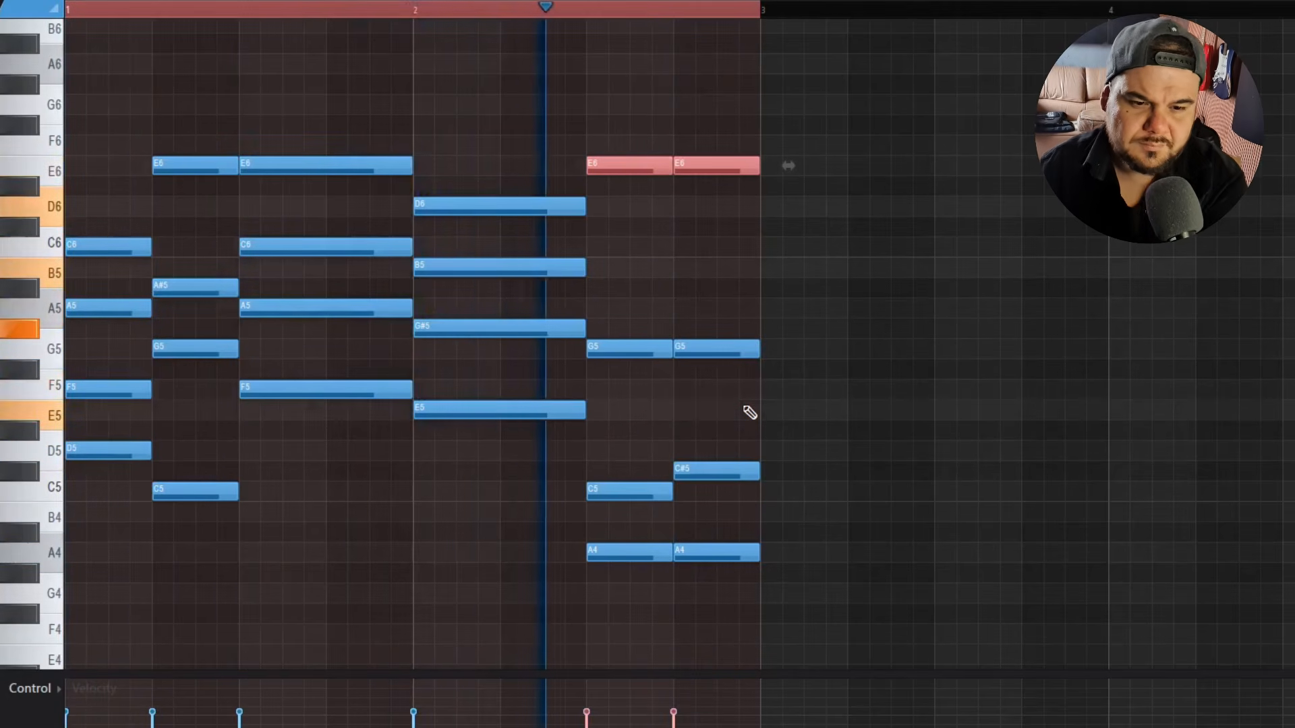
{"action": "key", "text": "space"}
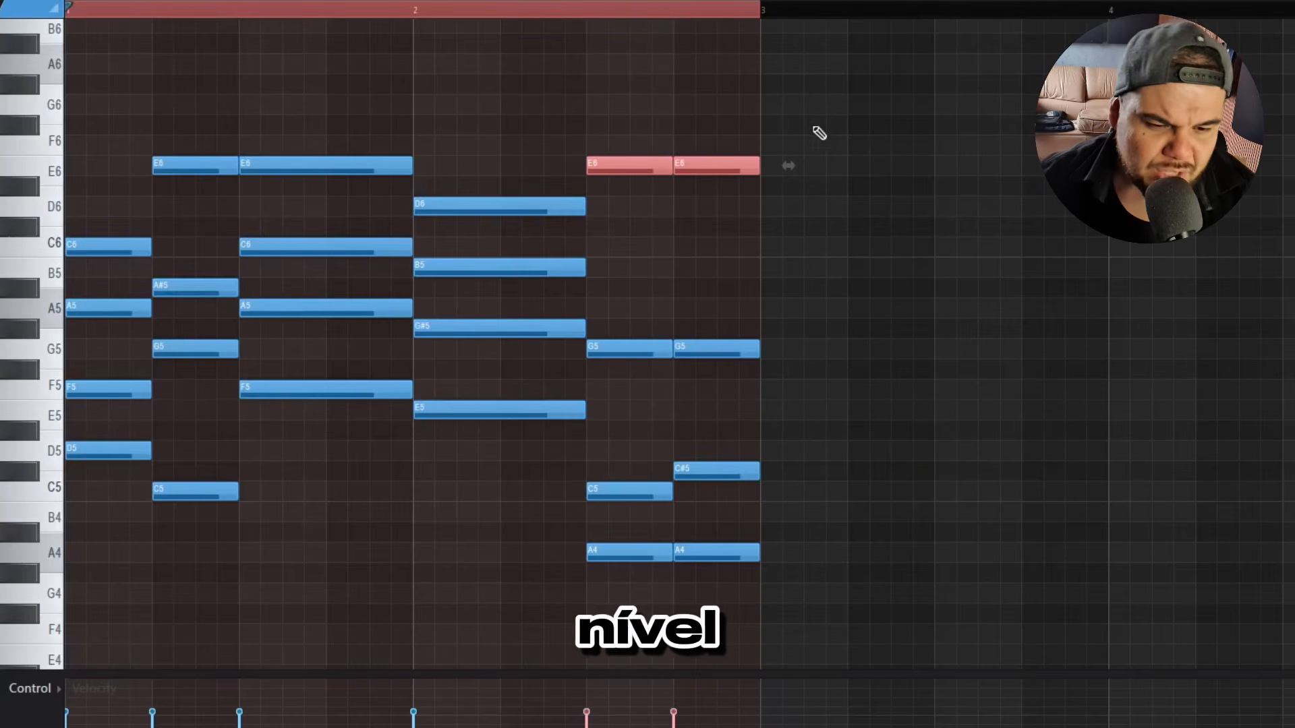
Lower the E6 notes of the two A chords and the C dominant seventh chord back down one octave.
{"action": "key", "text": "ctrl+Down"}
{"action": "left_click_drag", "start_coordinate": [192, 72], "coordinate": [210, 233]}
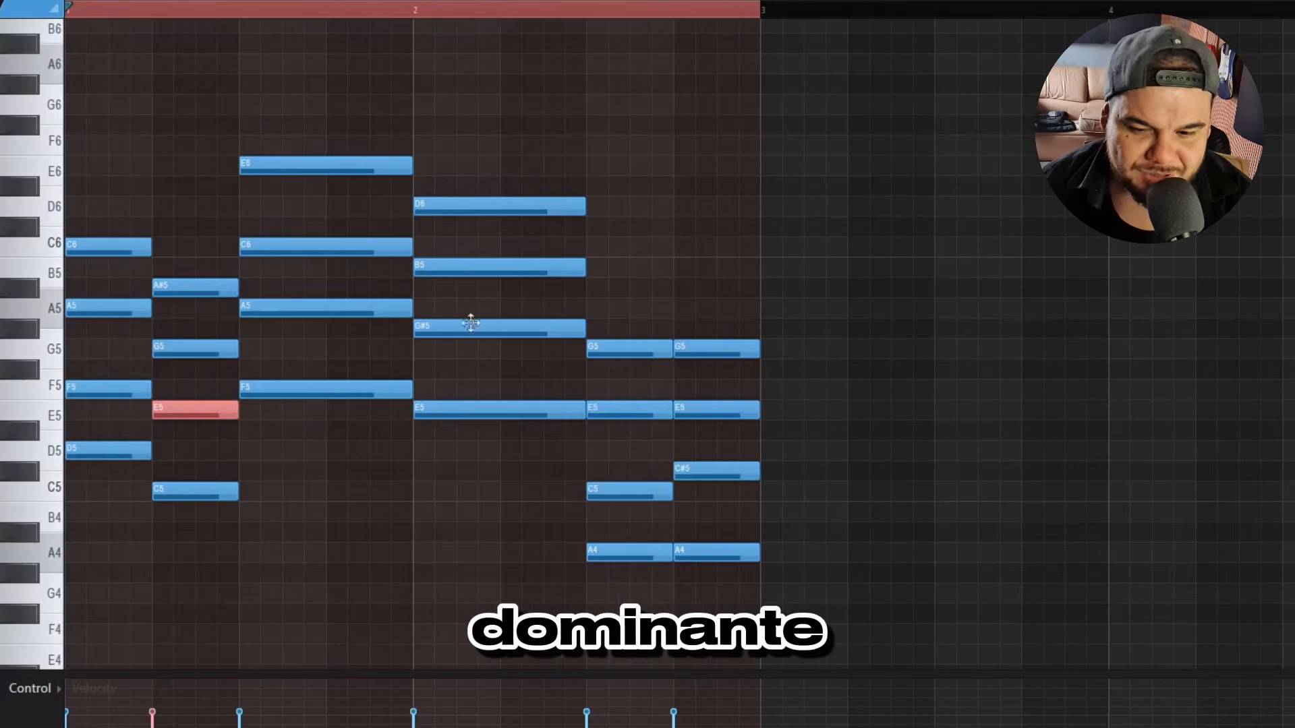
{"action": "left_click_drag", "start_coordinate": [191, 582], "coordinate": [190, 243]}
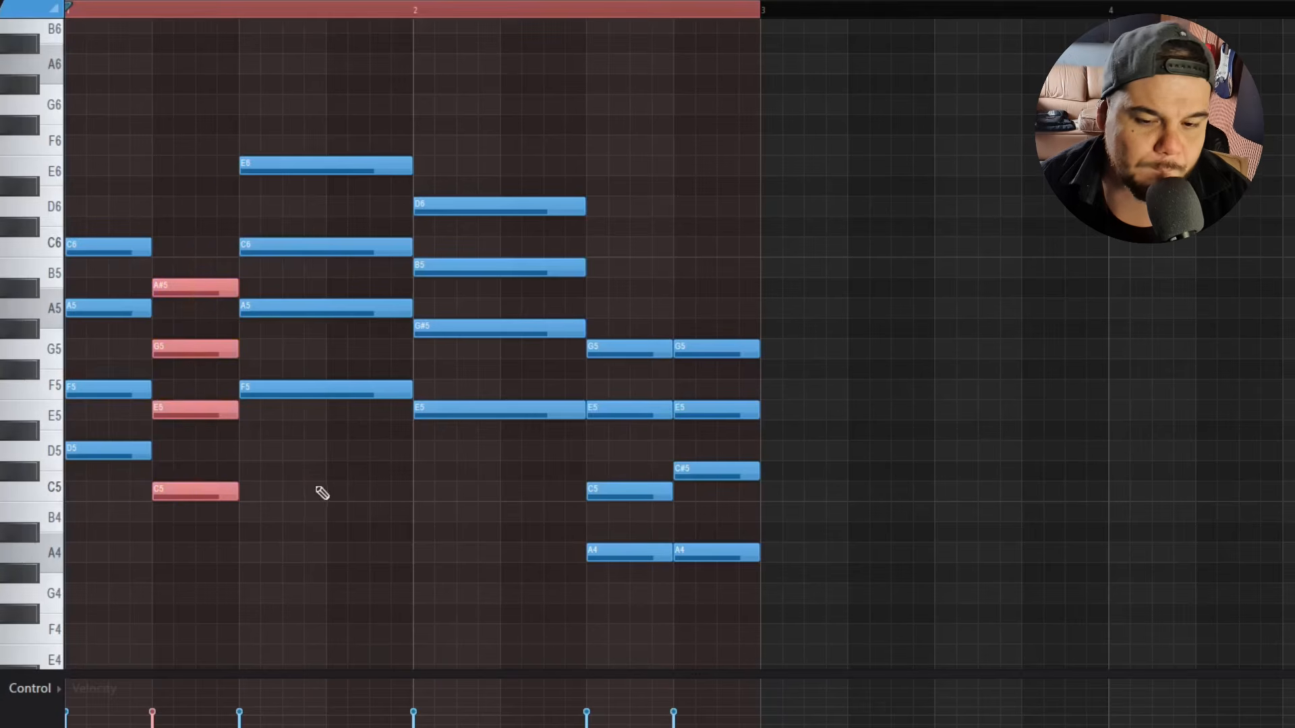
Shorten the C dominant seventh chord in bar 1 from its start so it fills only the second half of beat 2.
{"action": "left_click_drag", "start_coordinate": [322, 493], "coordinate": [389, 146]}
{"action": "left_click_drag", "start_coordinate": [605, 600], "coordinate": [654, 240]}
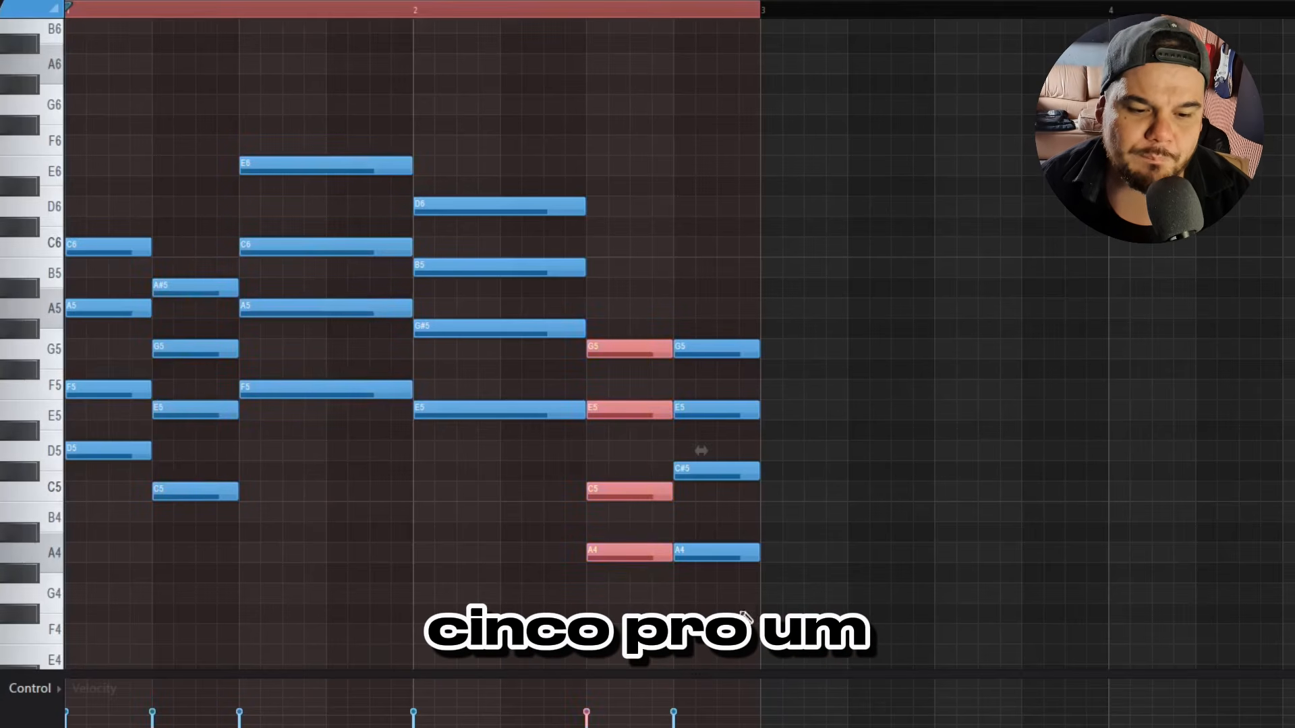
{"action": "left_click_drag", "start_coordinate": [702, 605], "coordinate": [725, 202]}
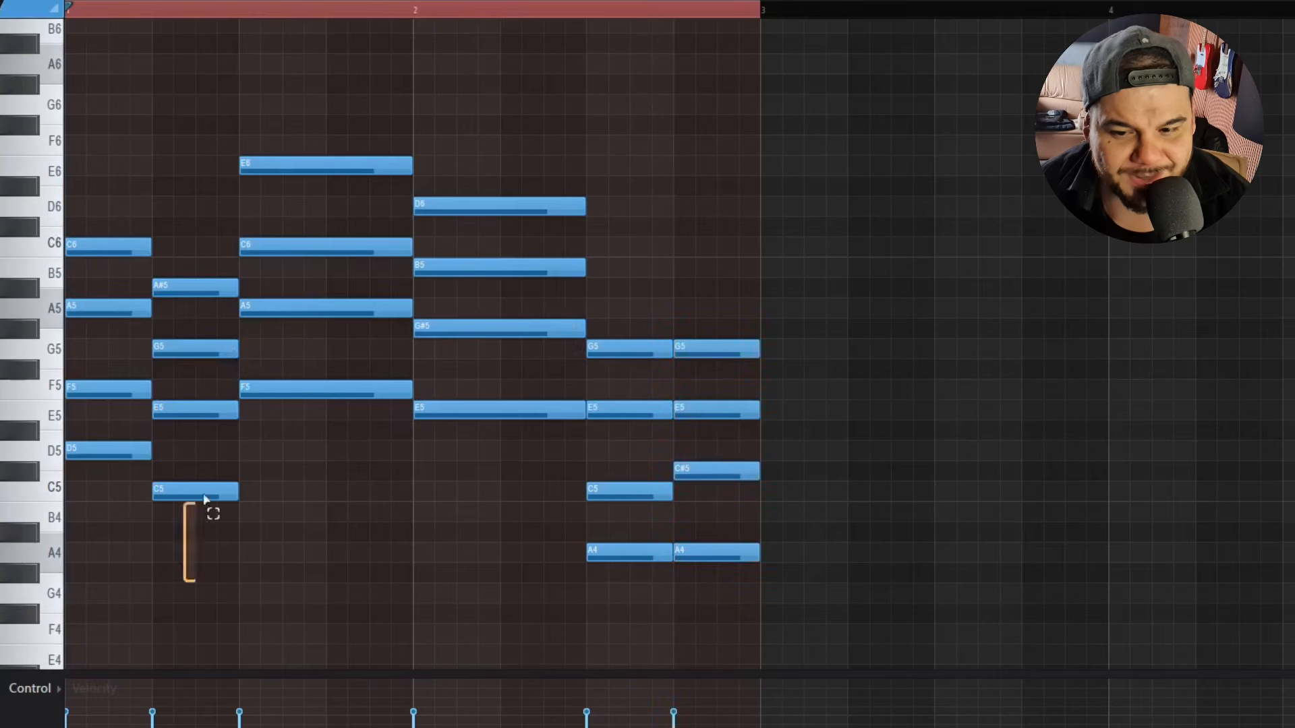
{"action": "left_click_drag", "start_coordinate": [204, 500], "coordinate": [198, 310]}
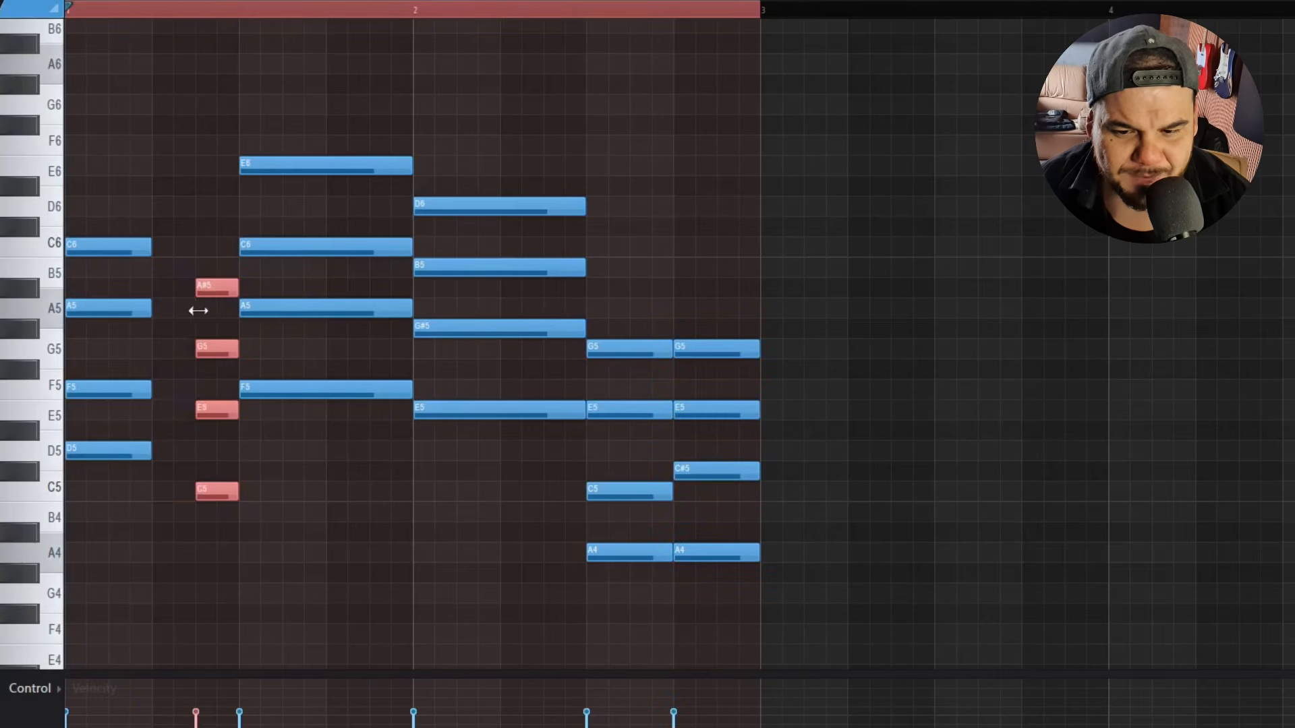
{"action": "left_click_drag", "start_coordinate": [225, 251], "coordinate": [226, 253]}
Build a G minor seventh chord, G5, A#5, D6 and F6, in the first half of beat 2 of bar 1.
{"action": "left_click_drag", "start_coordinate": [307, 457], "coordinate": [349, 123]}
{"action": "left_click_drag", "start_coordinate": [290, 580], "coordinate": [324, 122]}
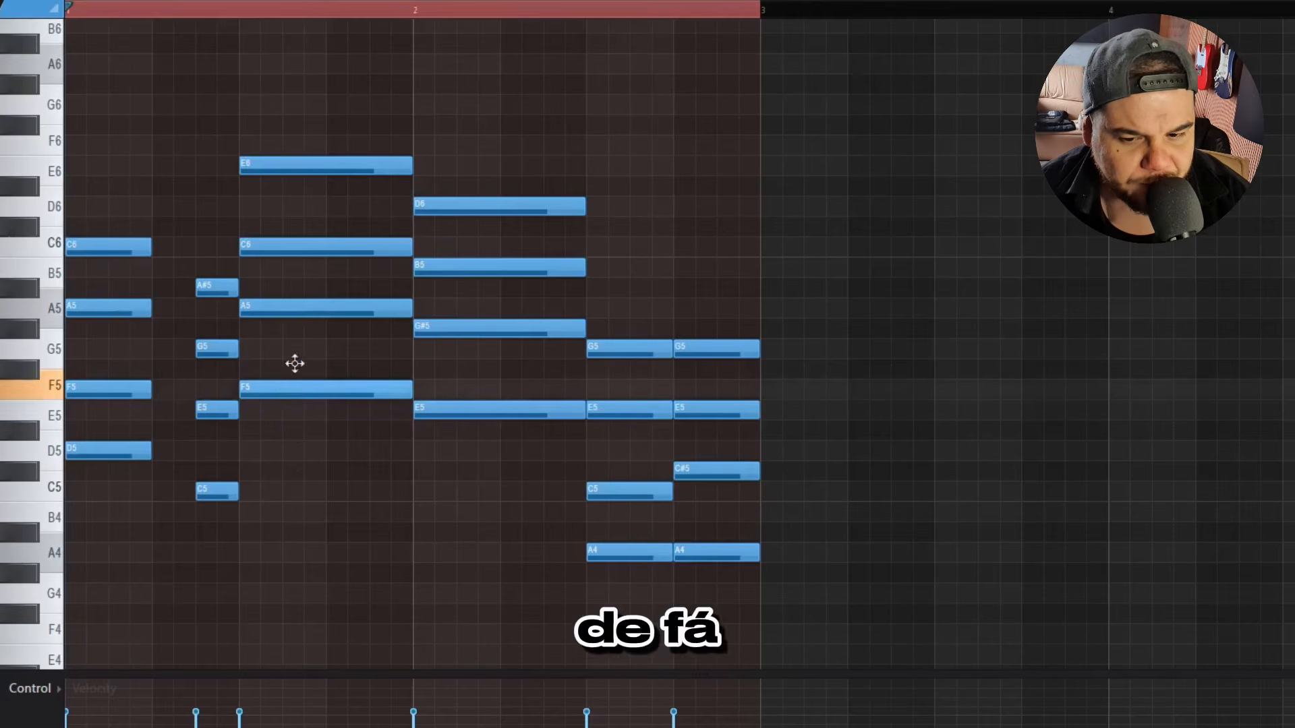
{"action": "left_click_drag", "start_coordinate": [292, 364], "coordinate": [288, 344]}
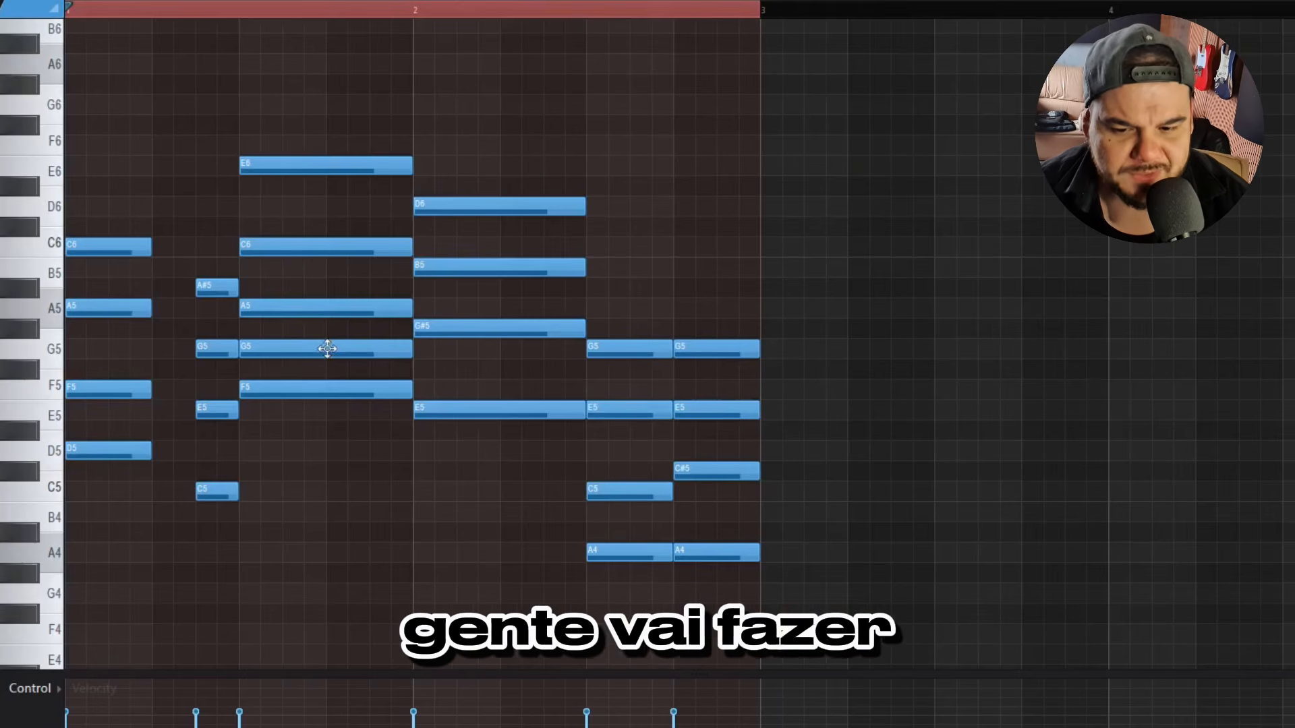
{"action": "left_click_drag", "start_coordinate": [327, 352], "coordinate": [337, 451]}
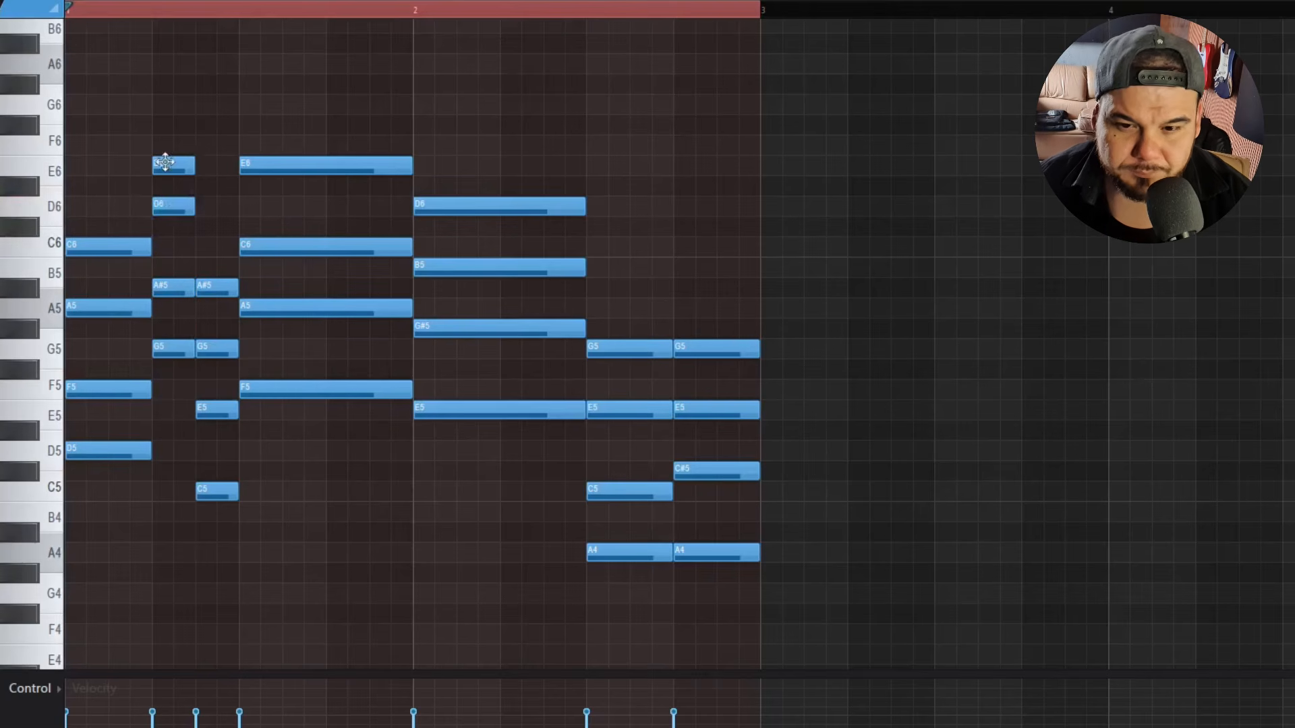
{"action": "left_click_drag", "start_coordinate": [167, 135], "coordinate": [167, 154]}
Highlight the F major seventh, G minor seventh and A minor seventh chords in turn to compare the passing chord with its targets.
{"action": "left_click_drag", "start_coordinate": [344, 143], "coordinate": [352, 405]}
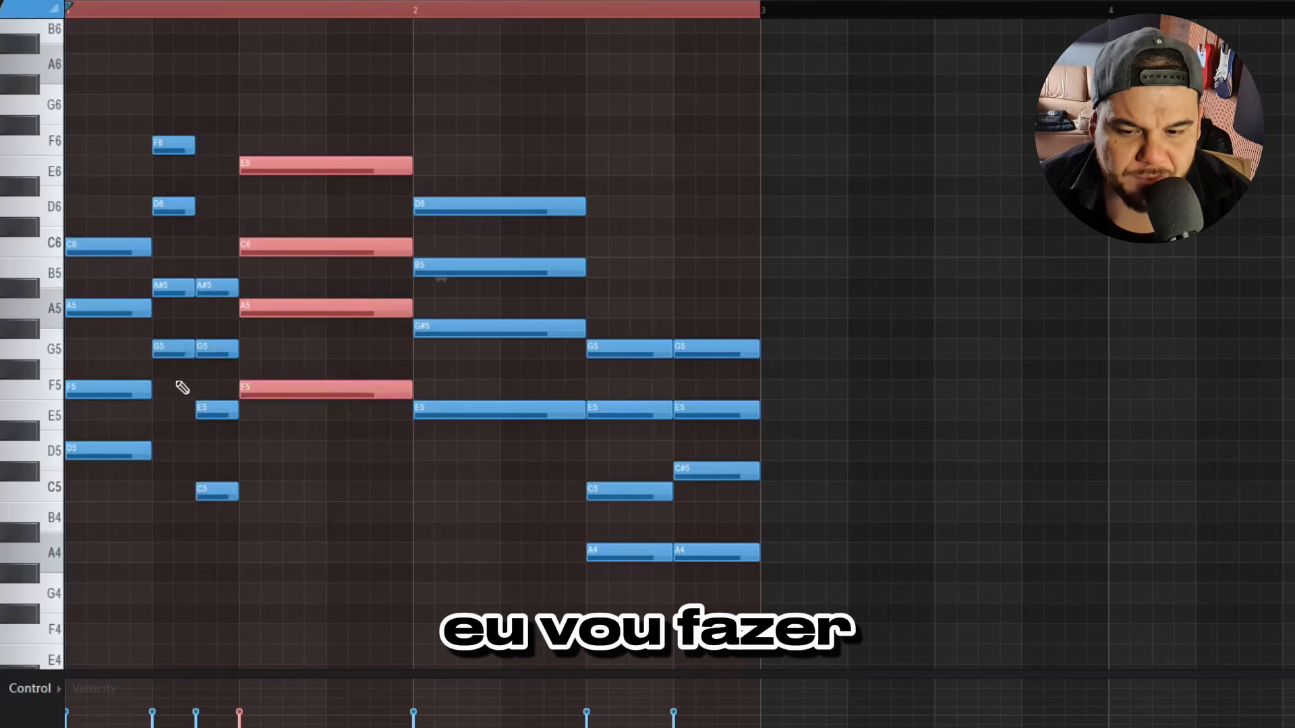
{"action": "left_click_drag", "start_coordinate": [178, 386], "coordinate": [182, 167]}
{"action": "left_click_drag", "start_coordinate": [184, 100], "coordinate": [185, 101]}
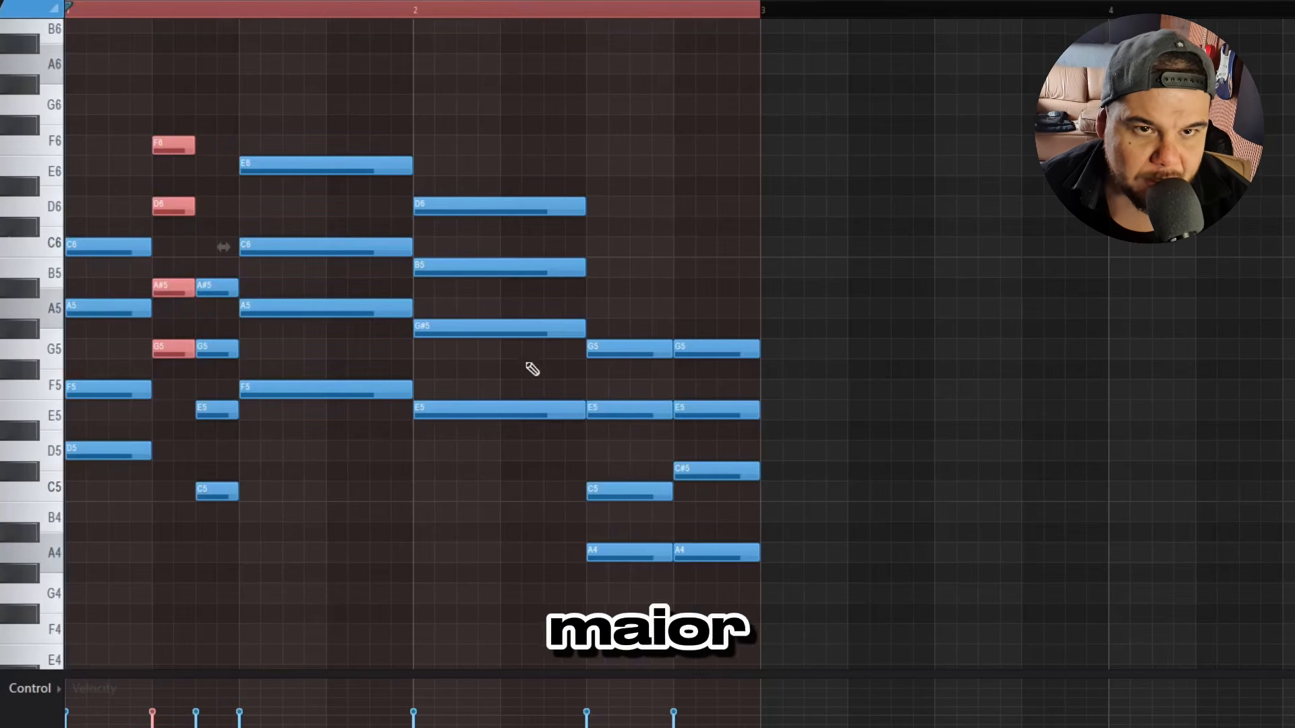
{"action": "left_click_drag", "start_coordinate": [291, 478], "coordinate": [344, 102]}
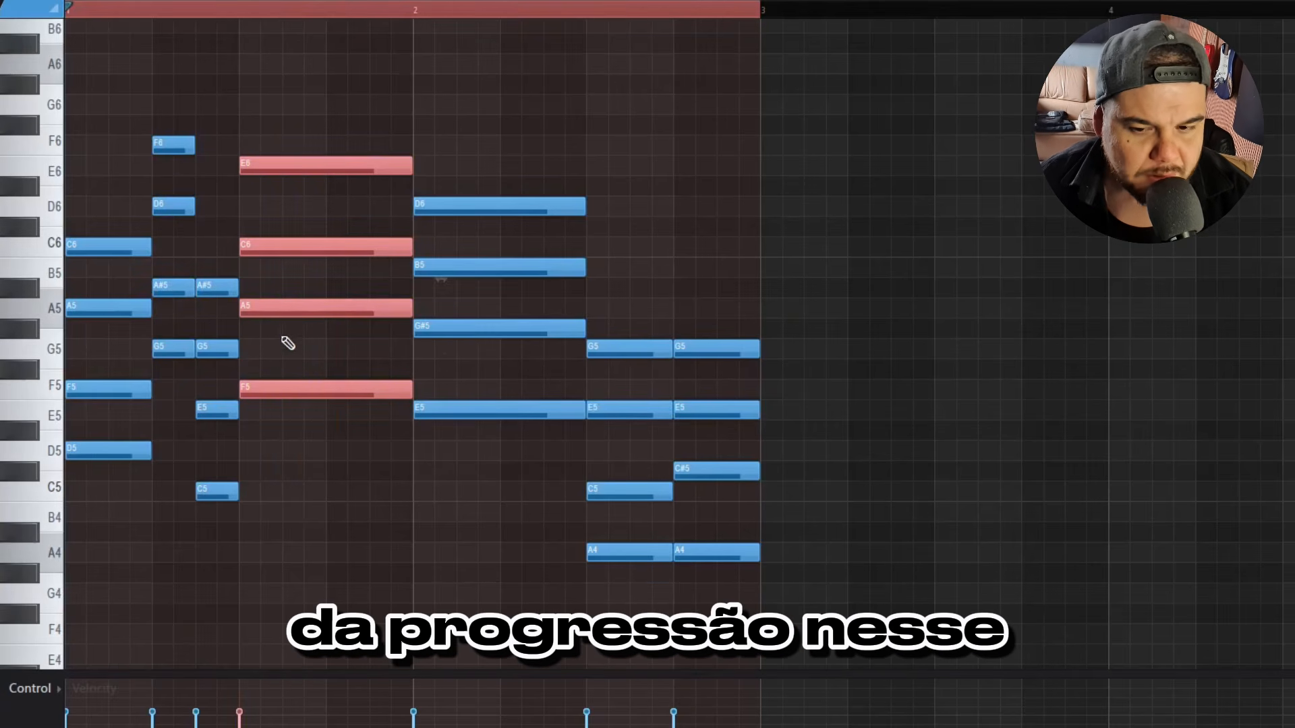
{"action": "left_click_drag", "start_coordinate": [297, 500], "coordinate": [342, 114]}
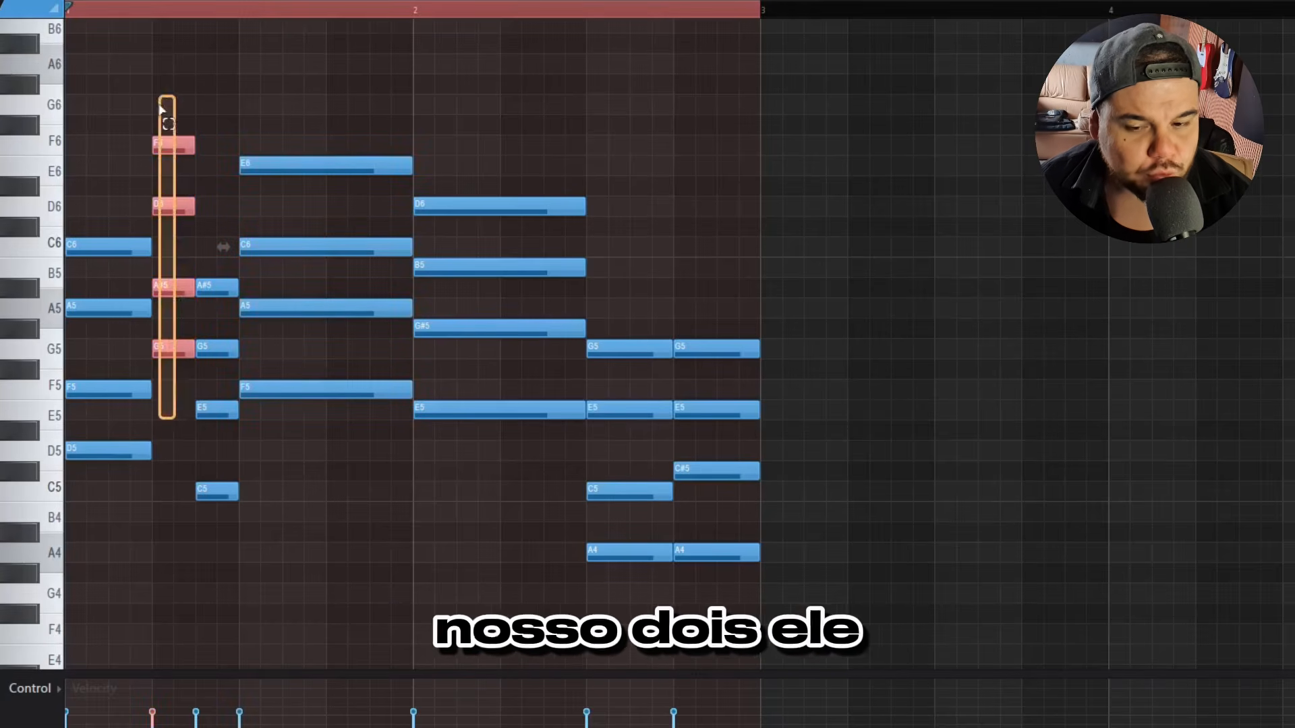
{"action": "left_click_drag", "start_coordinate": [162, 108], "coordinate": [163, 106]}
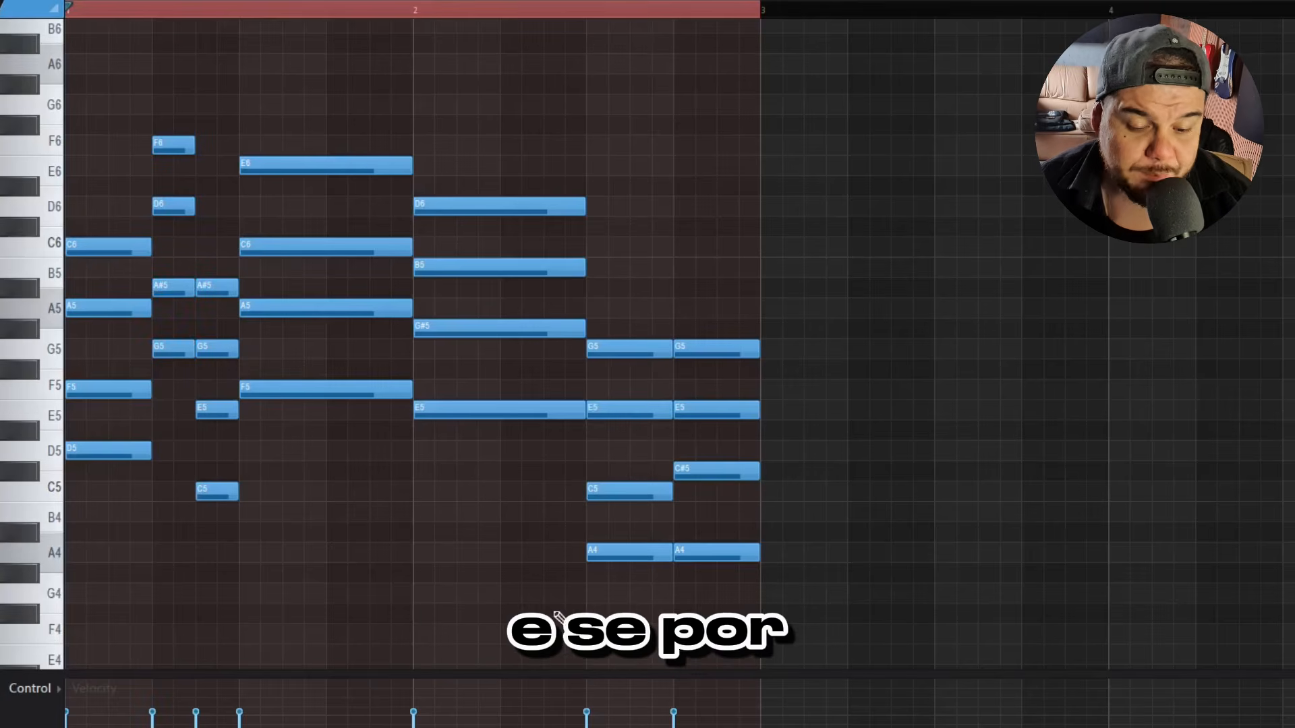
{"action": "left_click_drag", "start_coordinate": [619, 597], "coordinate": [641, 275]}
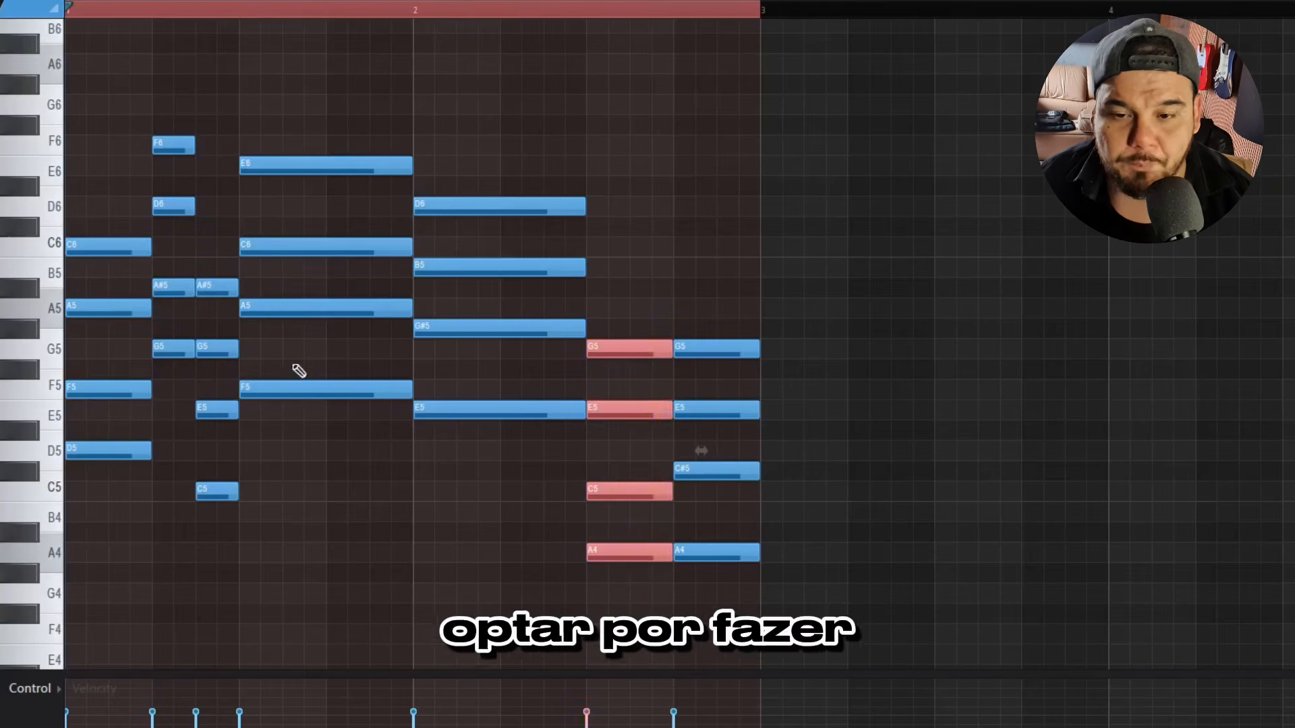
{"action": "left_click_drag", "start_coordinate": [178, 397], "coordinate": [171, 115]}
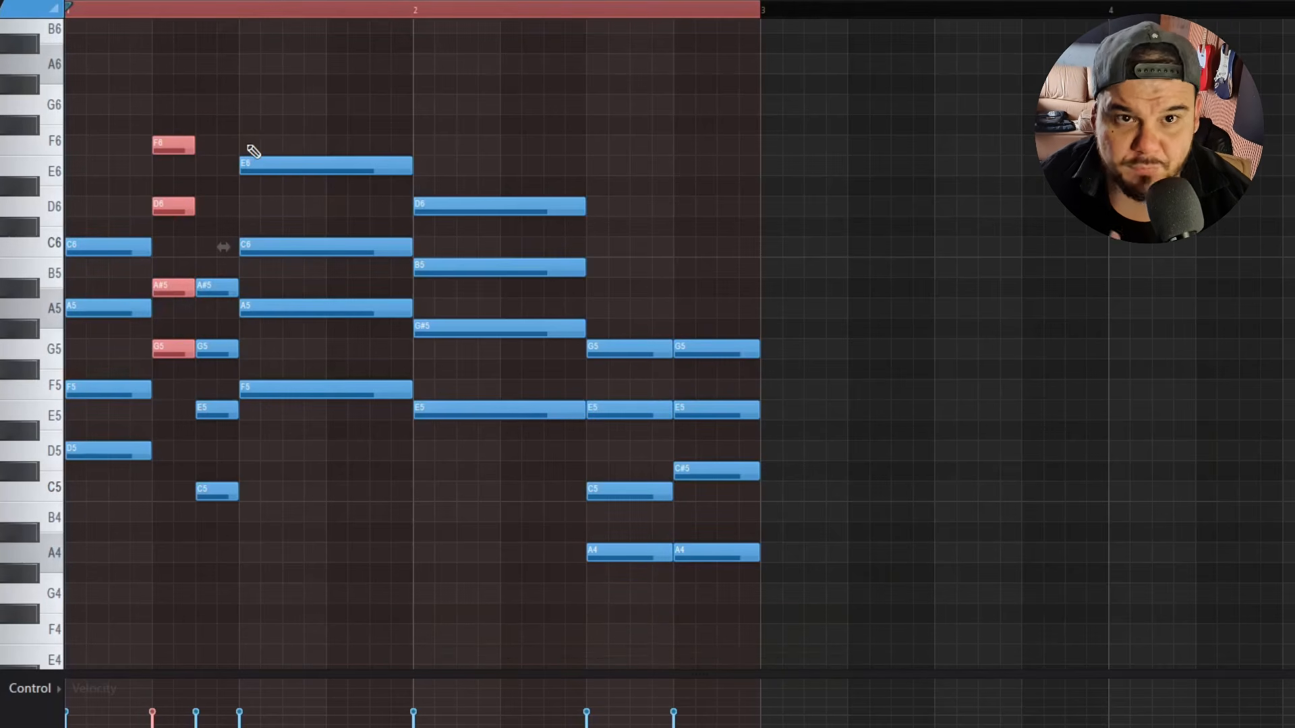
{"action": "left_click", "coordinate": [177, 321], "text": "ctrl"}
{"action": "left_click_drag", "start_coordinate": [165, 95], "coordinate": [194, 368]}
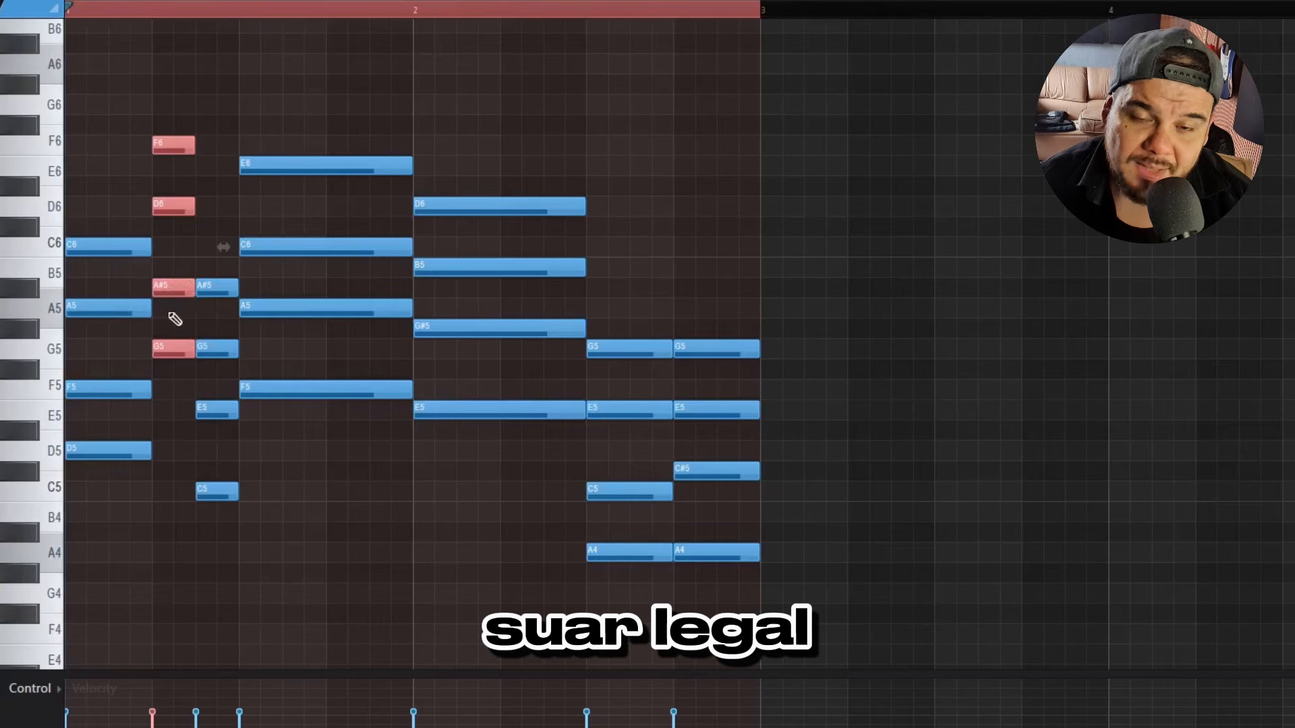
Lower D6 and F6 of the G minor seventh chord and E6 of the F major seventh chord by one octave while playing back.
{"action": "left_click_drag", "start_coordinate": [292, 75], "coordinate": [310, 214]}
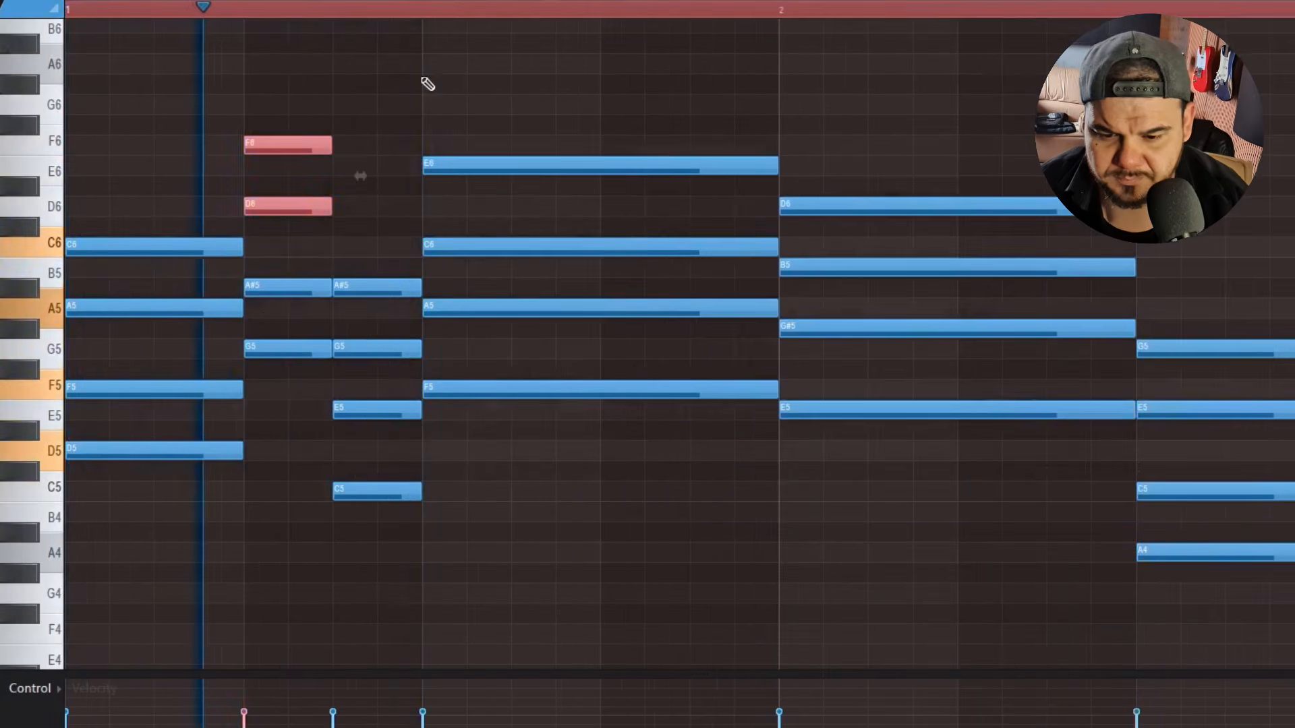
{"action": "key", "text": "ctrl+Down"}
{"action": "key", "text": "space"}
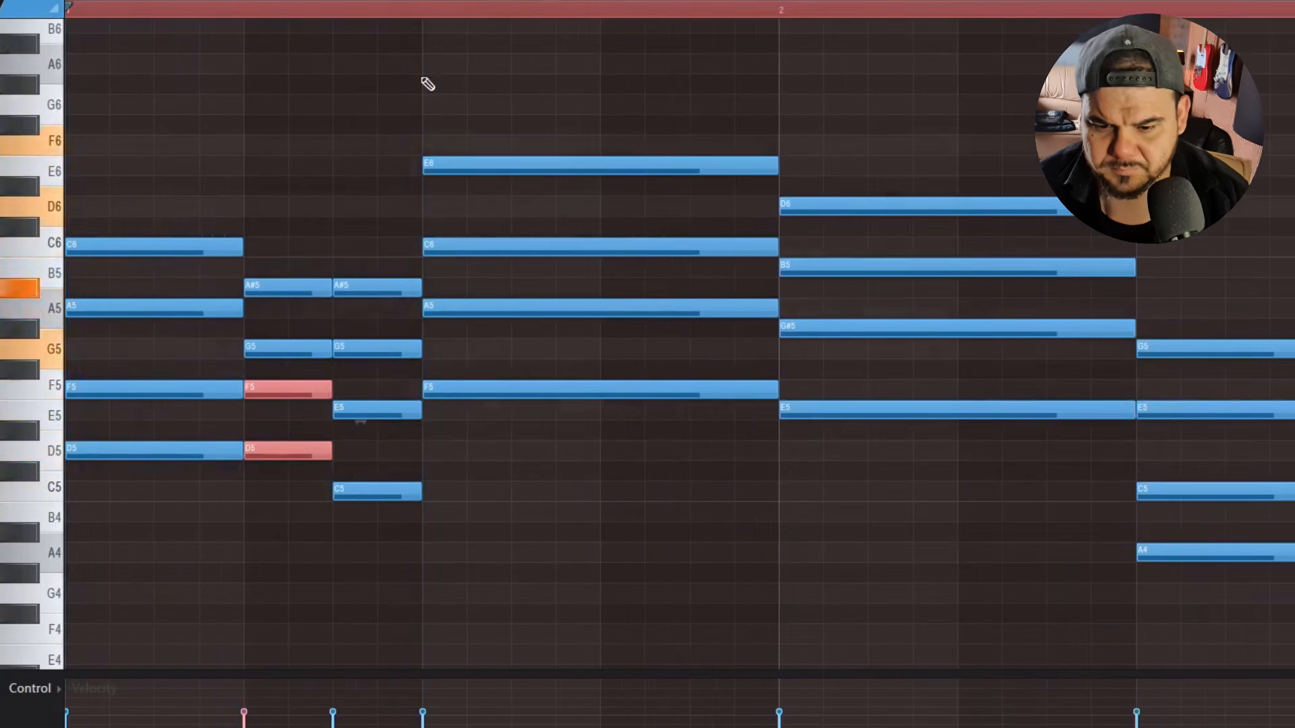
{"action": "key", "text": "space"}
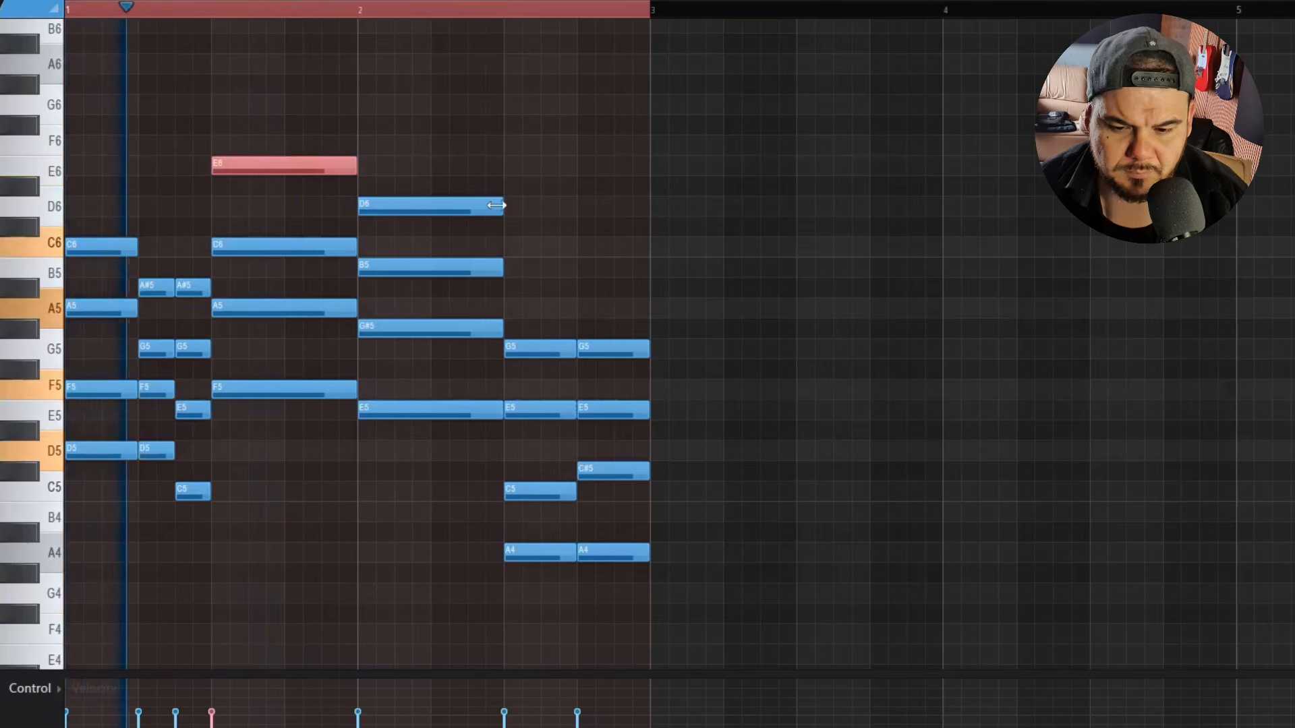
{"action": "key", "text": "ctrl+Down"}
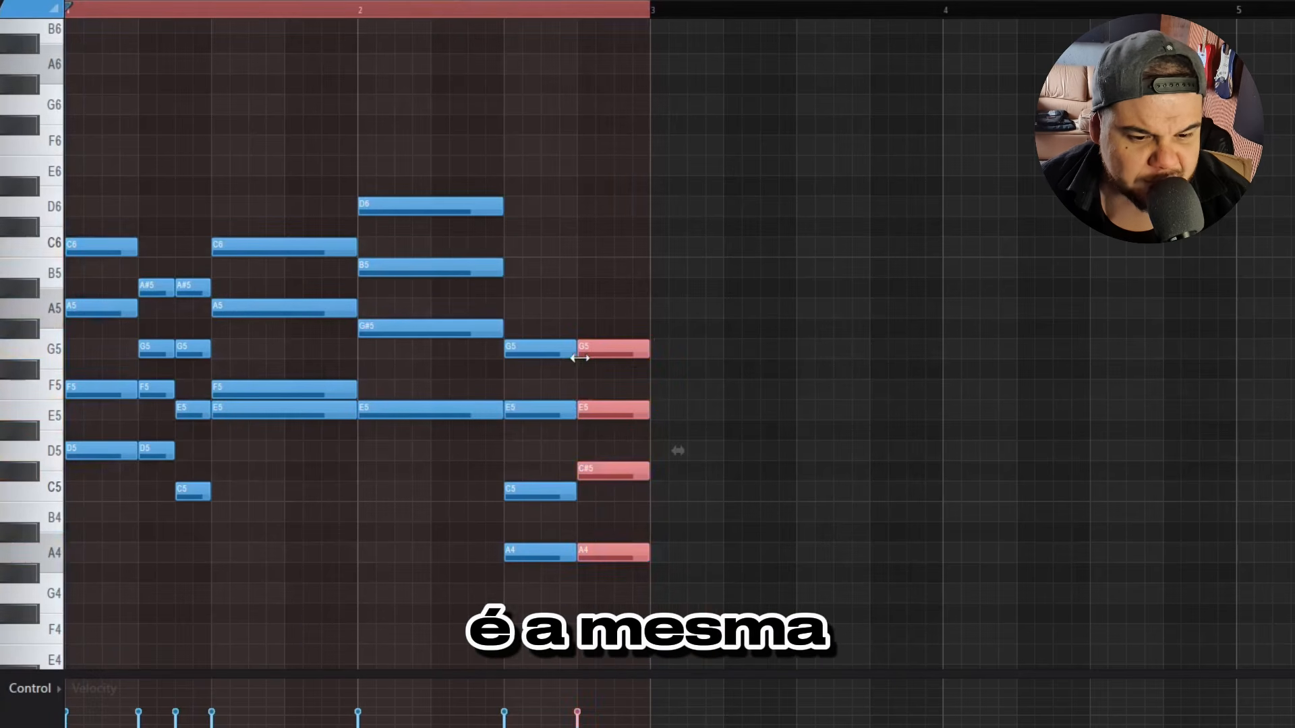
Trim the last A dominant seventh chord to its beat's second half and build an E half-diminished chord, E5, G5, A#5, D6, before it.
{"action": "left_click_drag", "start_coordinate": [580, 357], "coordinate": [614, 364]}
{"action": "key", "text": "ctrl+d"}
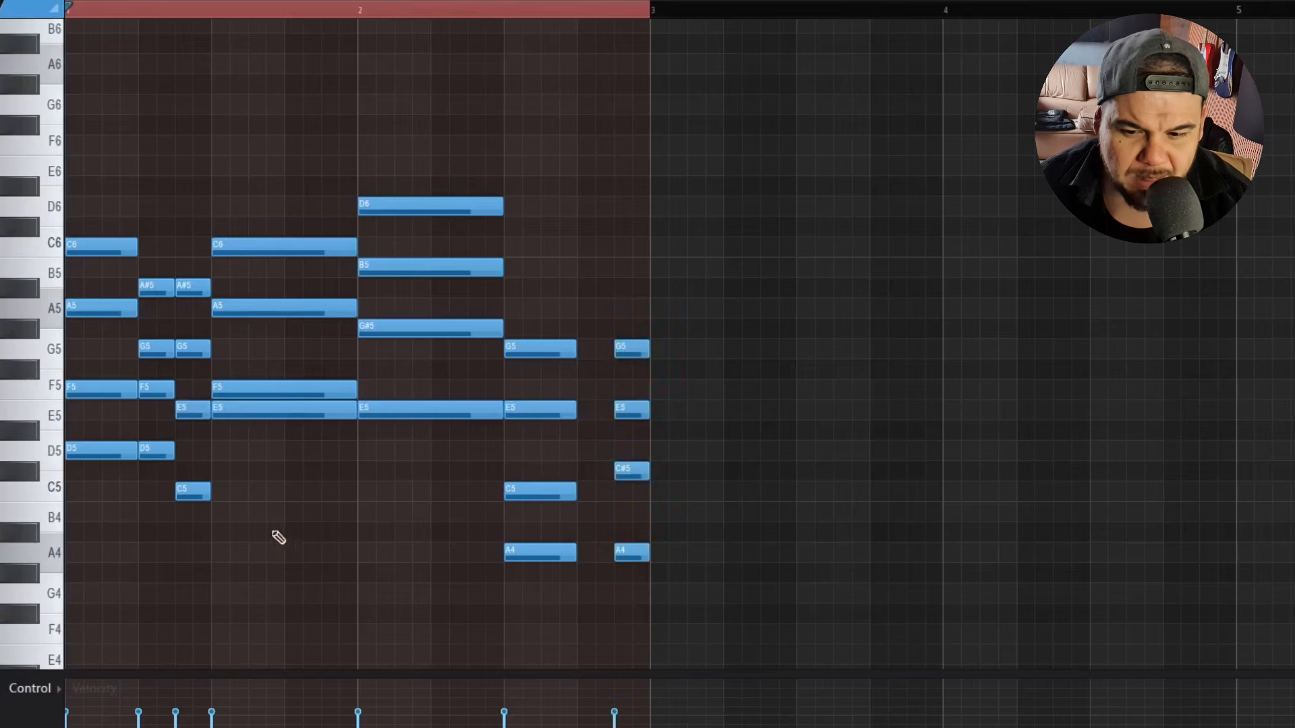
{"action": "left_click", "coordinate": [85, 410]}
{"action": "left_click_drag", "start_coordinate": [437, 440], "coordinate": [563, 440]}
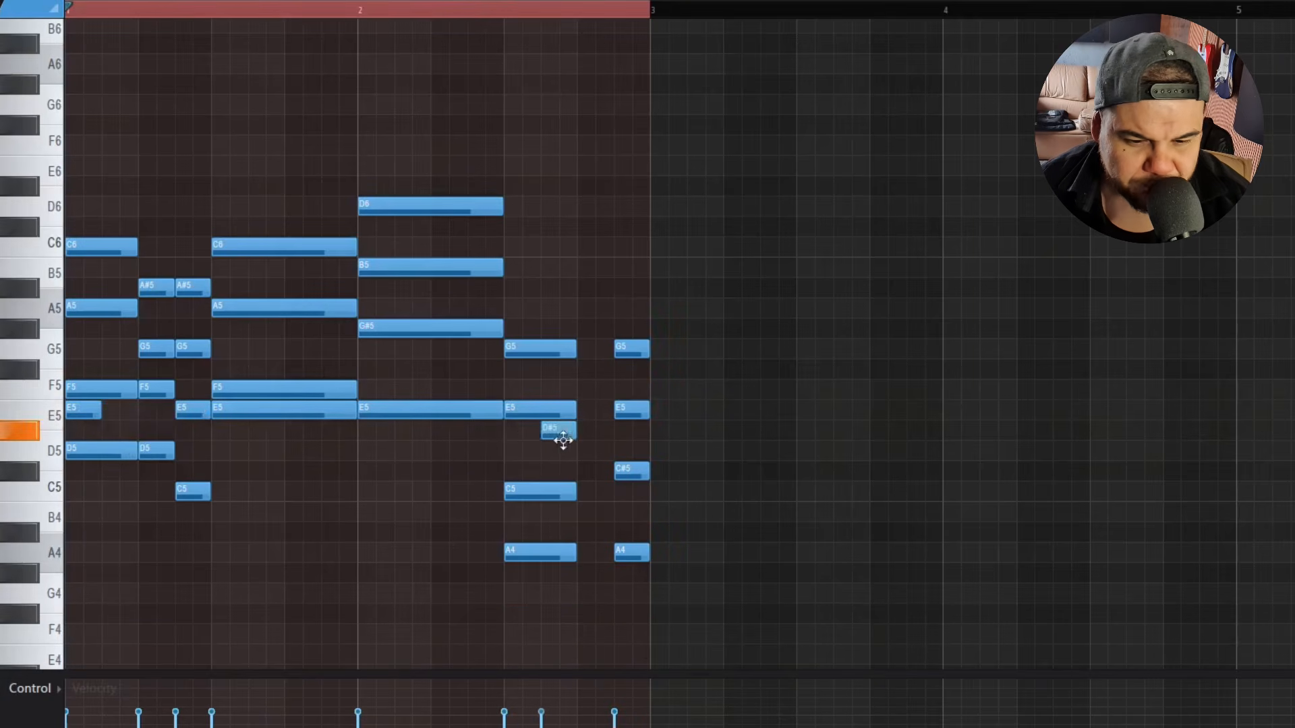
{"action": "left_click", "coordinate": [589, 345]}
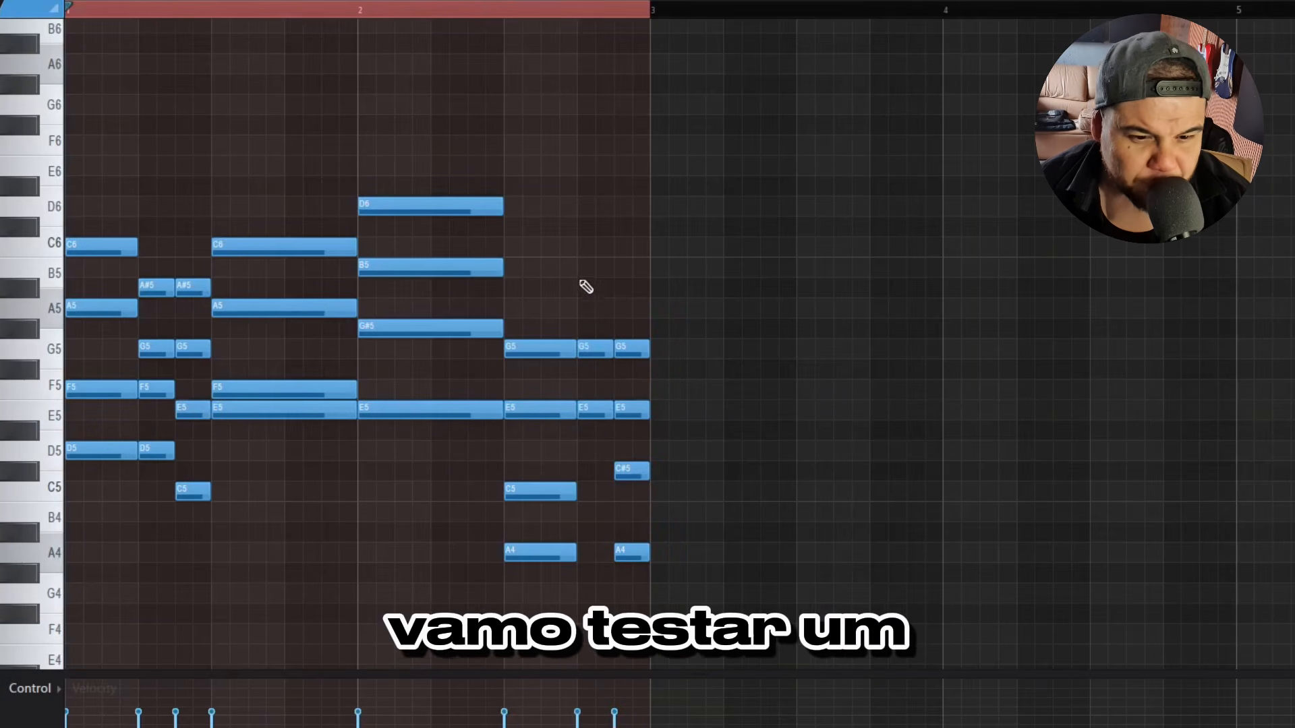
{"action": "left_click", "coordinate": [585, 205]}
{"action": "key", "text": "space"}
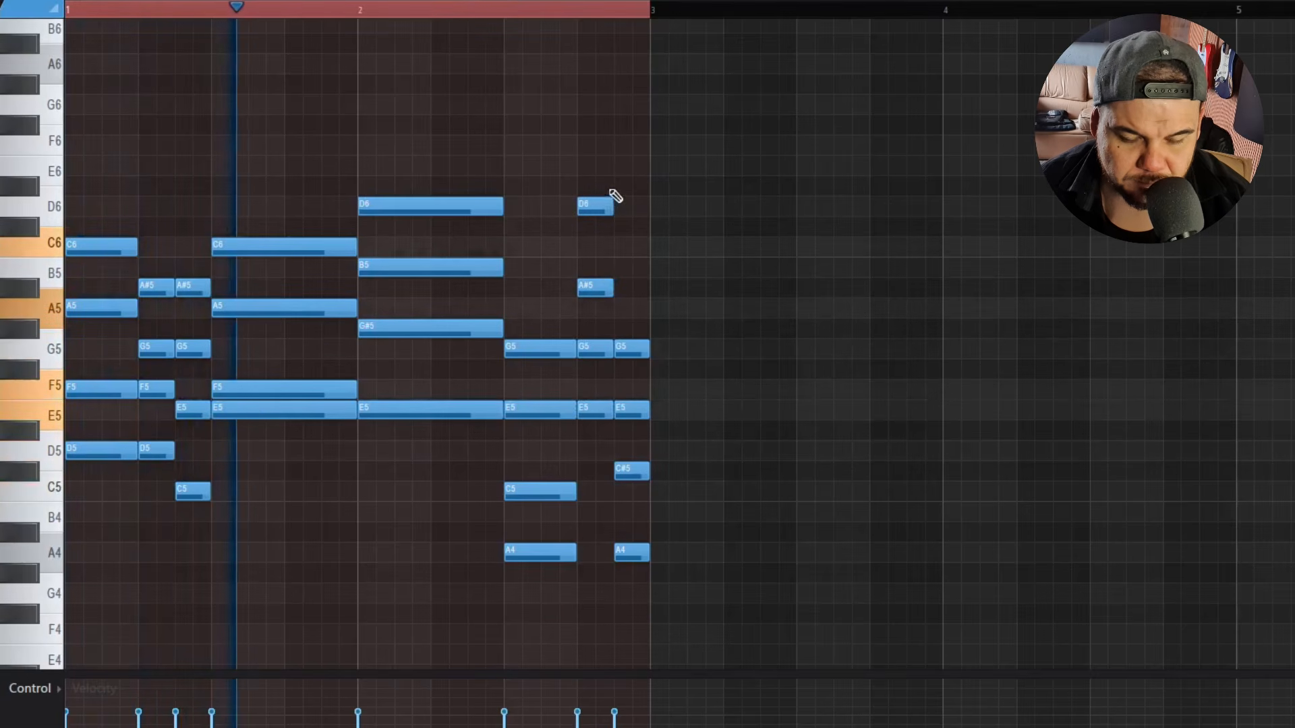
Lower the A#5 and D6 notes of the E half-diminished chord by one octave and play back the progression.
{"action": "left_click_drag", "start_coordinate": [598, 161], "coordinate": [600, 438]}
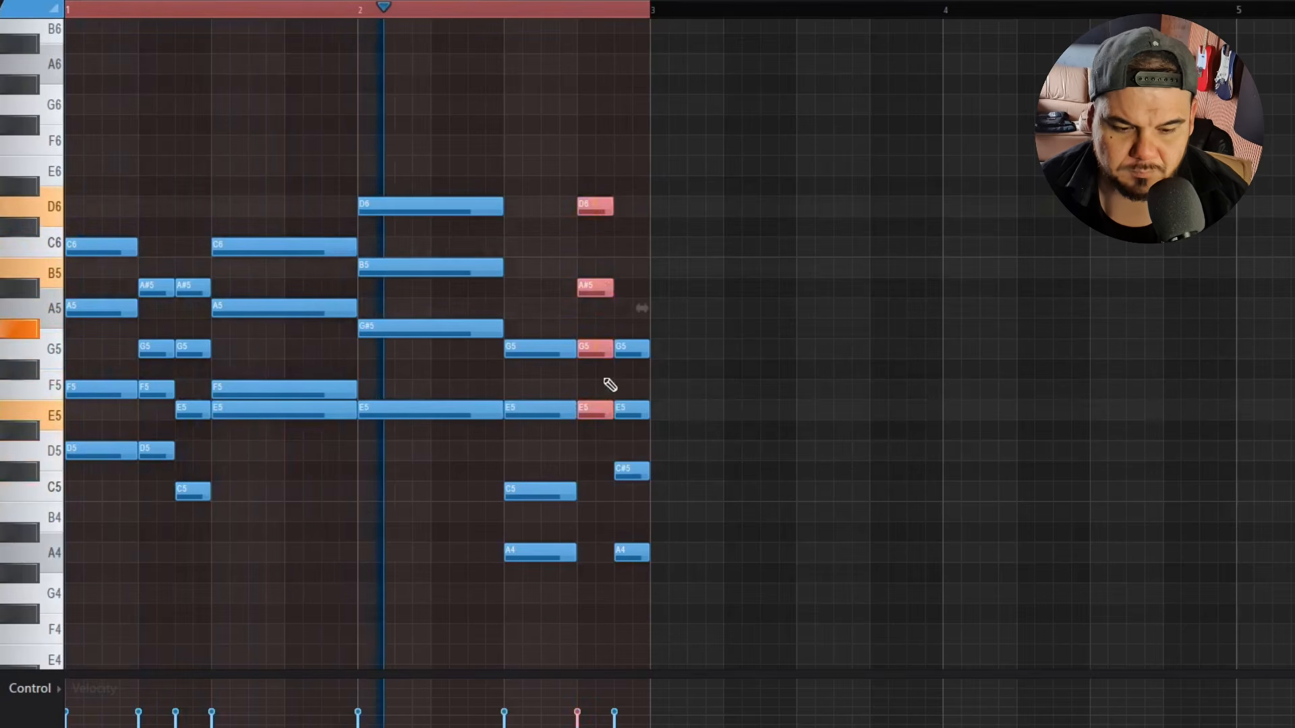
{"action": "key", "text": "ctrl+Down"}
{"action": "key", "text": "ctrl+Up"}
{"action": "left_click_drag", "start_coordinate": [599, 106], "coordinate": [628, 310]}
{"action": "key", "text": "ctrl+Down"}
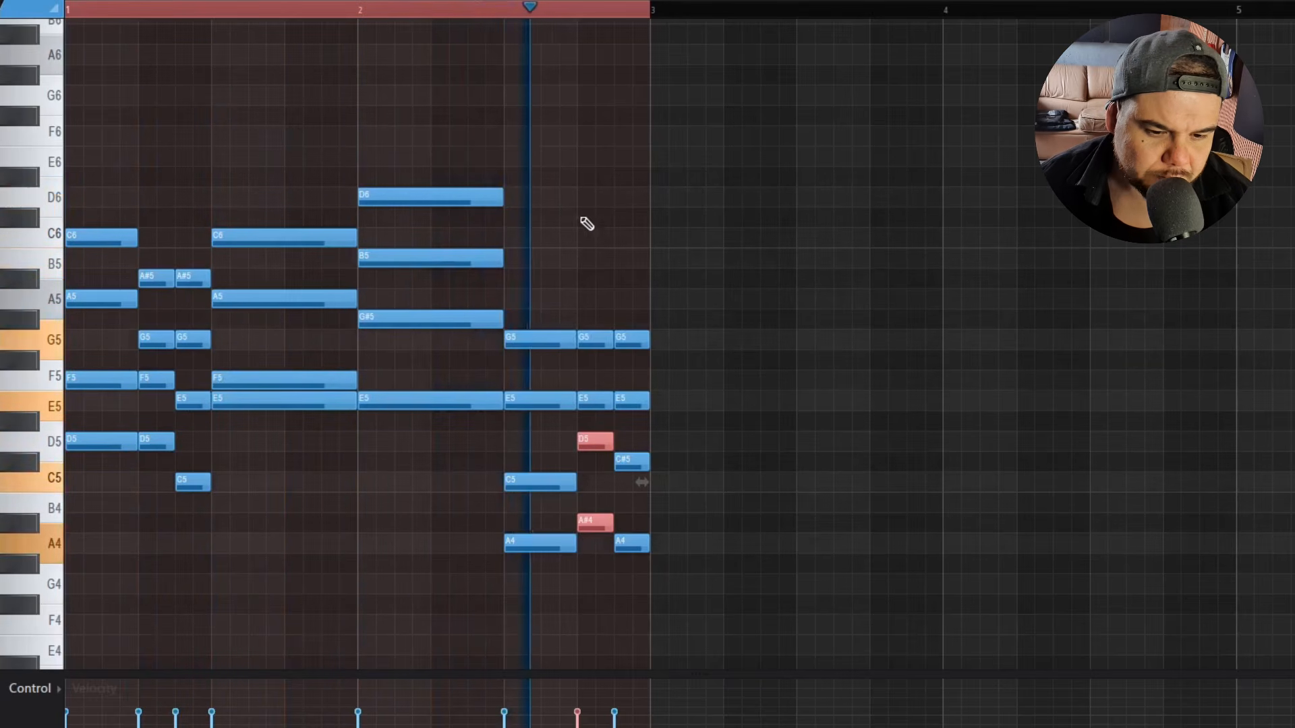
{"action": "key", "text": "space"}
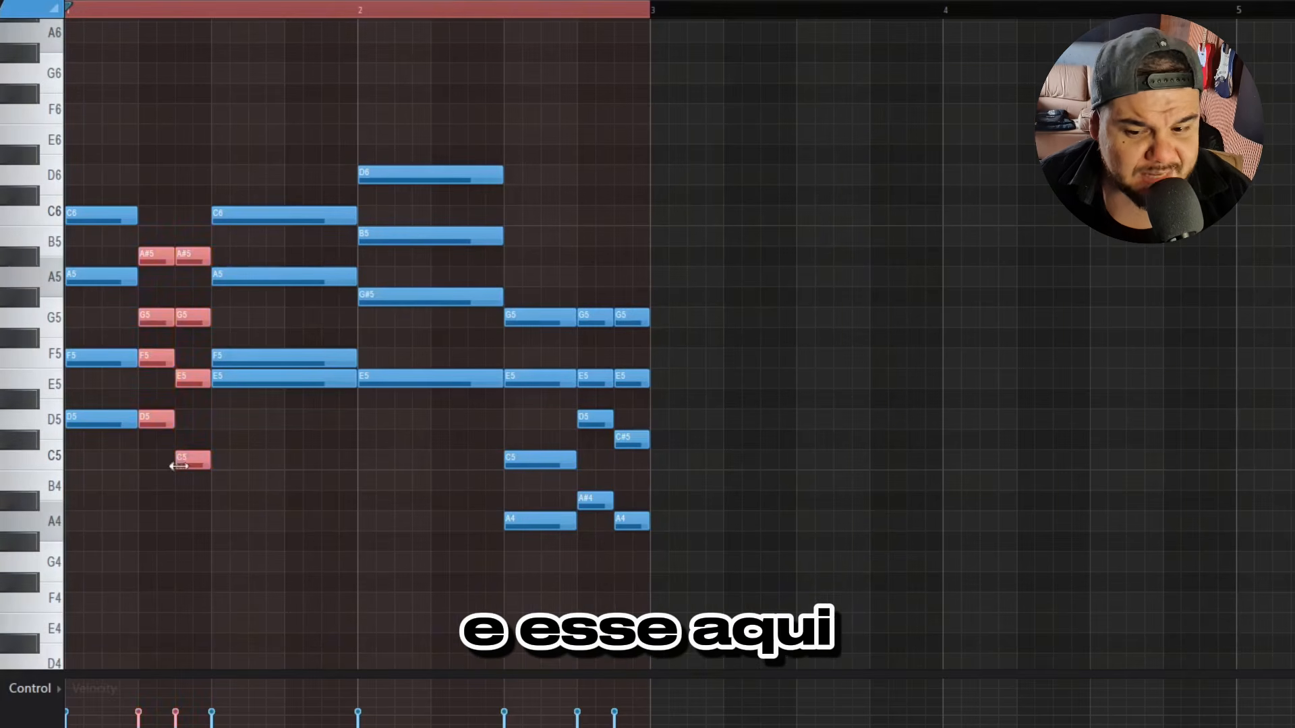
Highlight the two-five-one movements in turn: the passing chords leading to F major seventh, and those leading to D minor seventh.
{"action": "left_click", "coordinate": [258, 468], "text": "ctrl"}
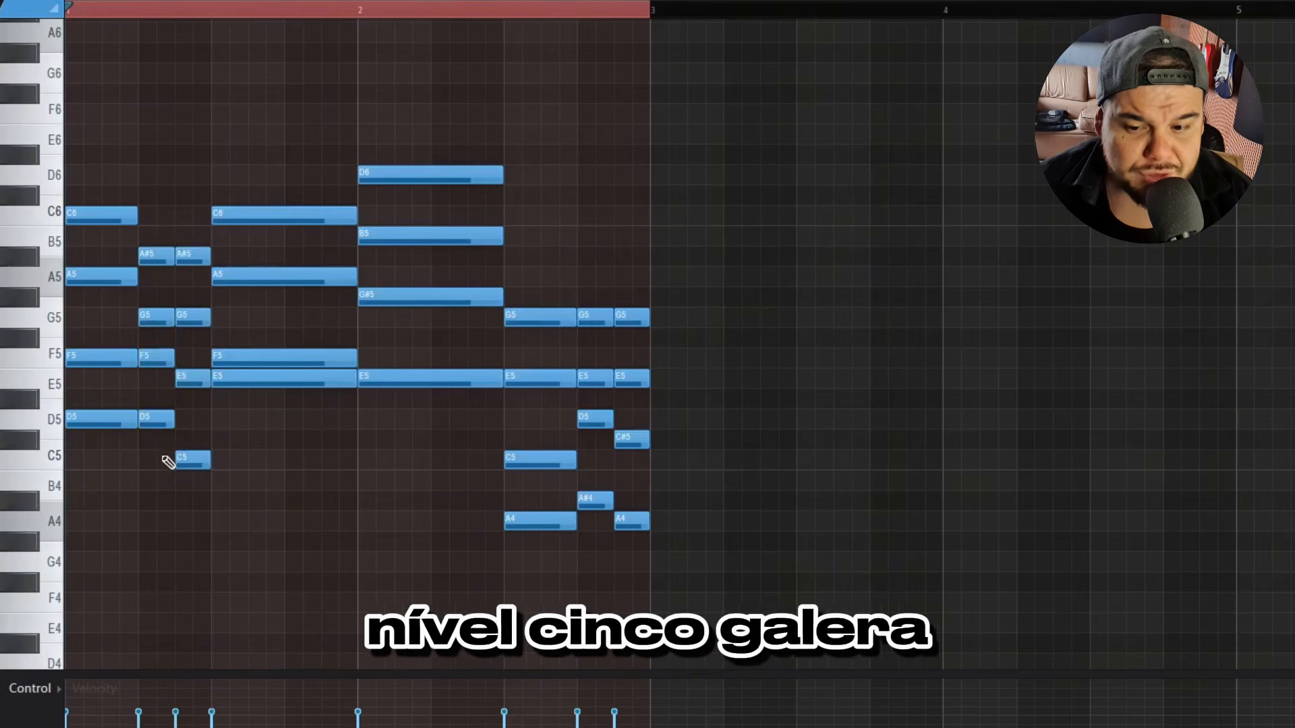
{"action": "left_click_drag", "start_coordinate": [157, 452], "coordinate": [189, 229]}
{"action": "left_click_drag", "start_coordinate": [274, 491], "coordinate": [269, 123]}
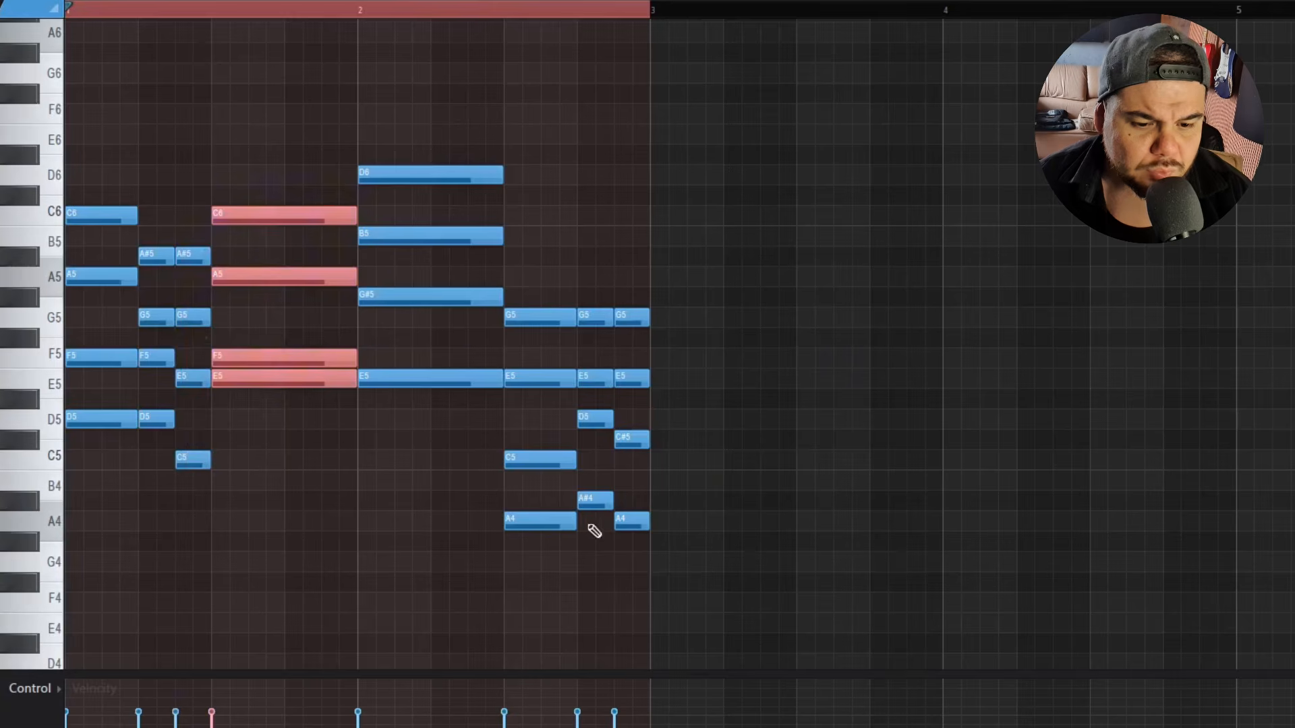
{"action": "left_click_drag", "start_coordinate": [588, 530], "coordinate": [593, 249]}
{"action": "left_click_drag", "start_coordinate": [637, 570], "coordinate": [636, 449]}
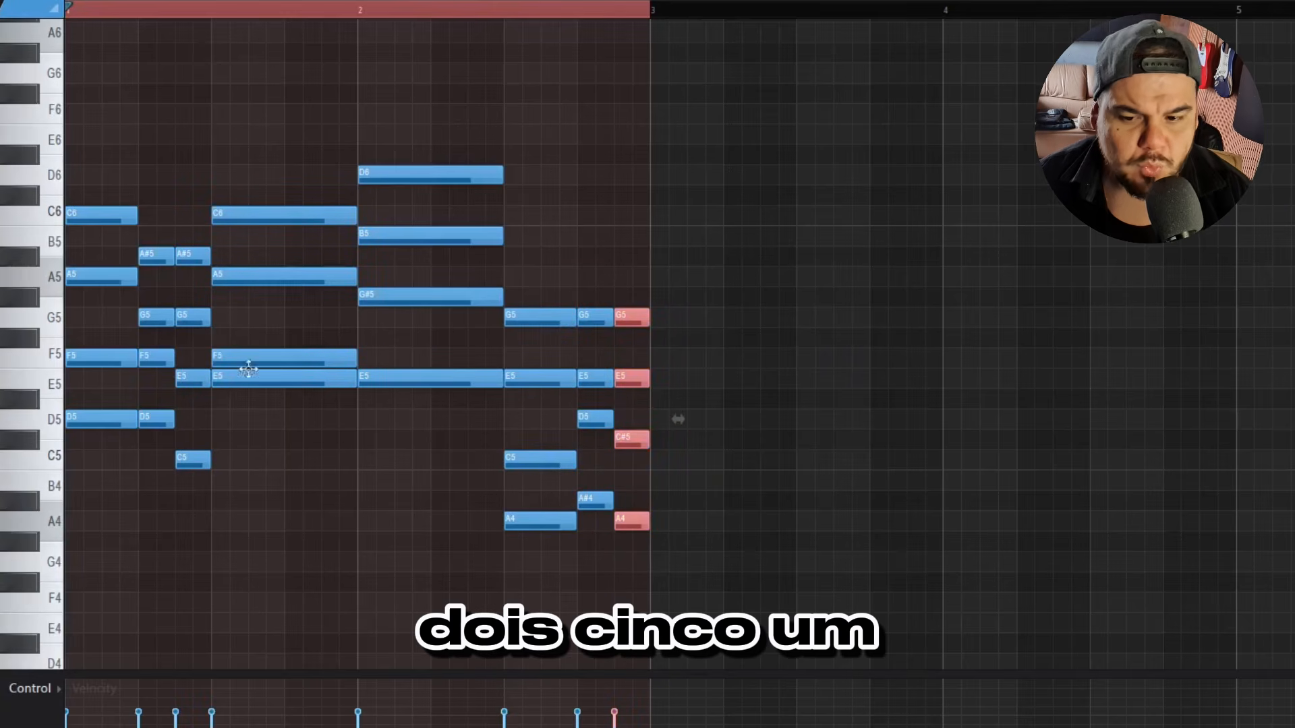
{"action": "left_click_drag", "start_coordinate": [102, 464], "coordinate": [118, 145]}
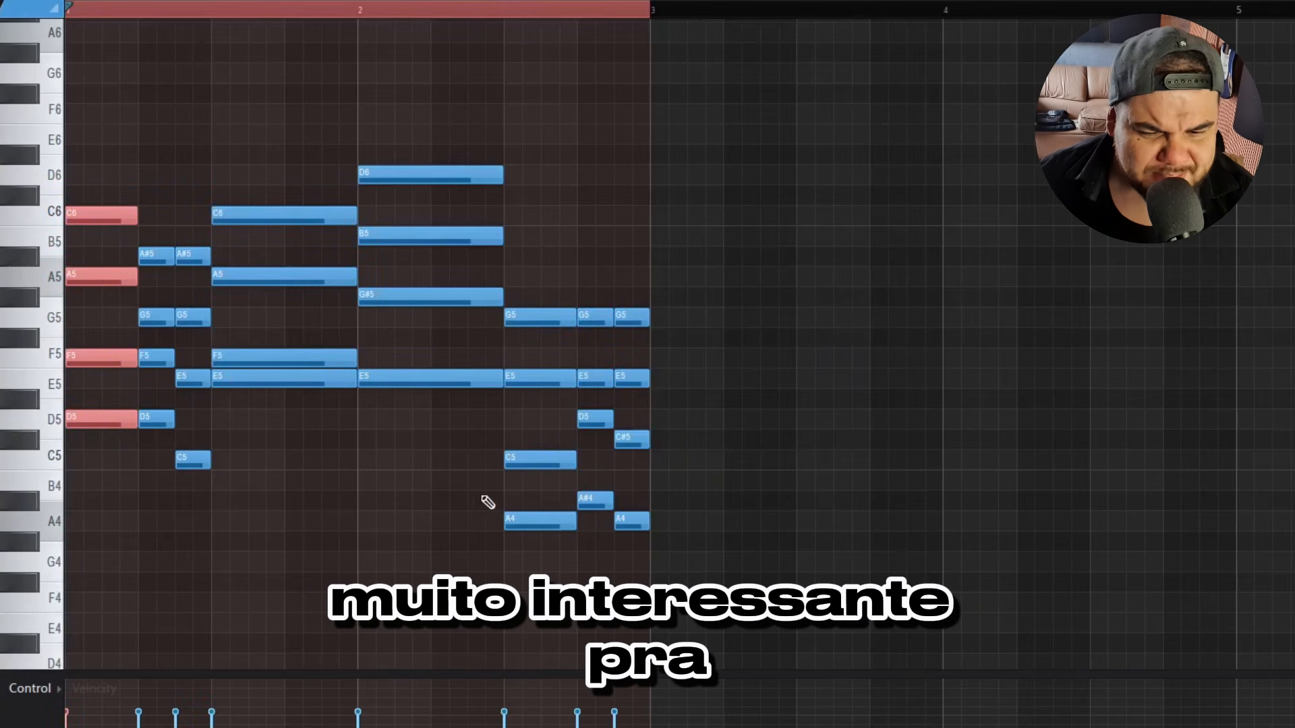